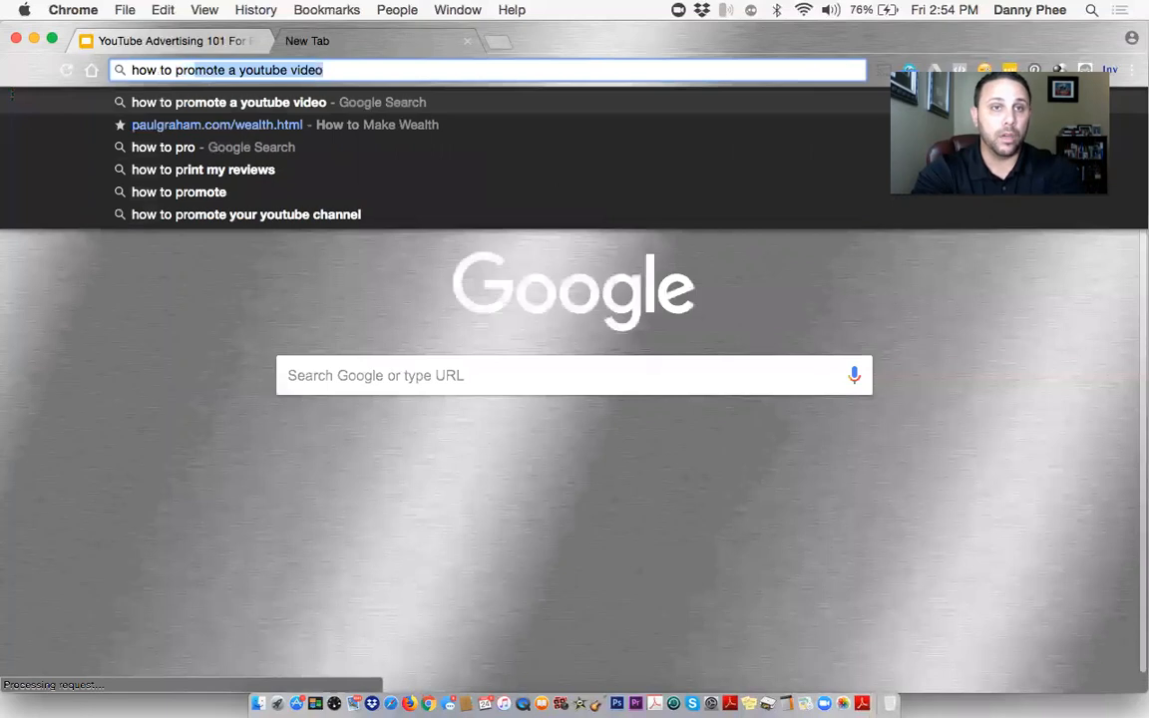
Search Google for "how to promote a youtube video" and open the YouTube ad result "Reach the People Who Matter".
key(Return)
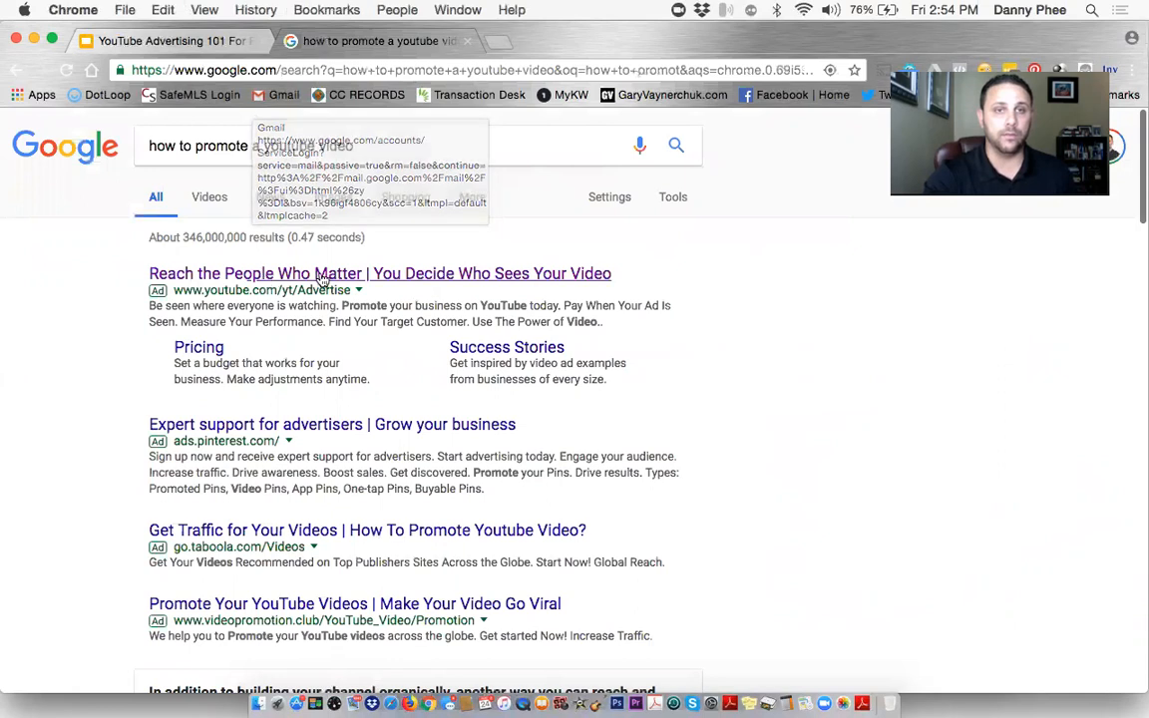
scroll(518, 379, down, 3)
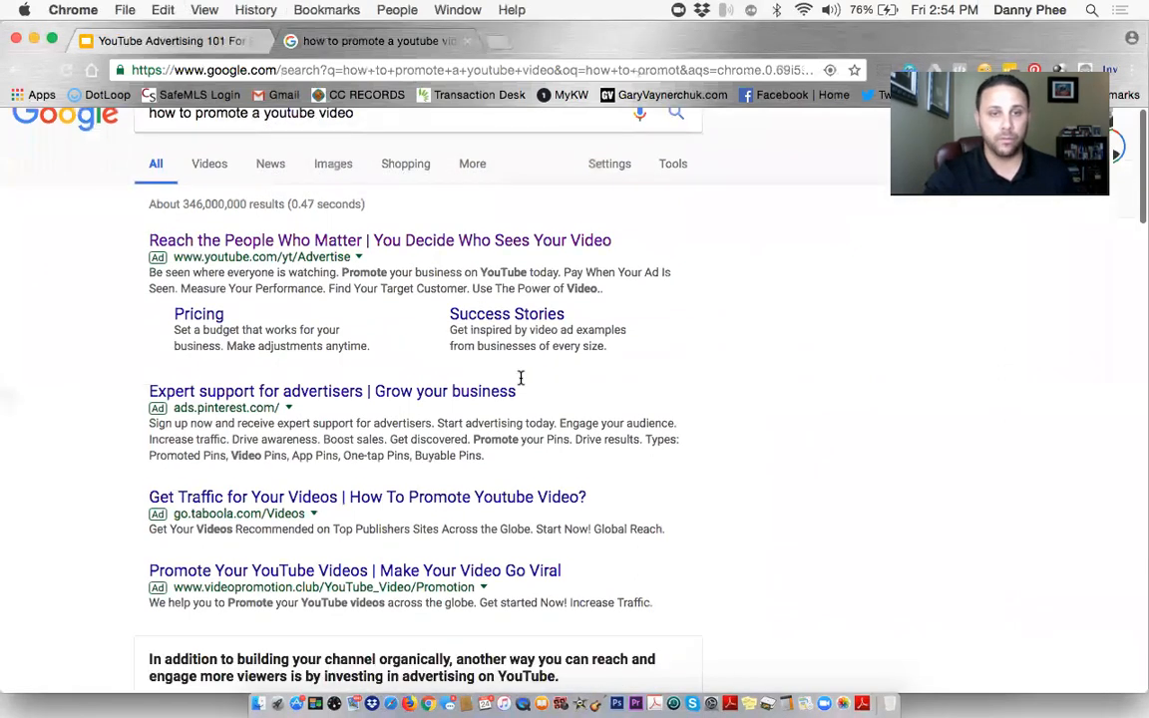
scroll(520, 385, up, 3)
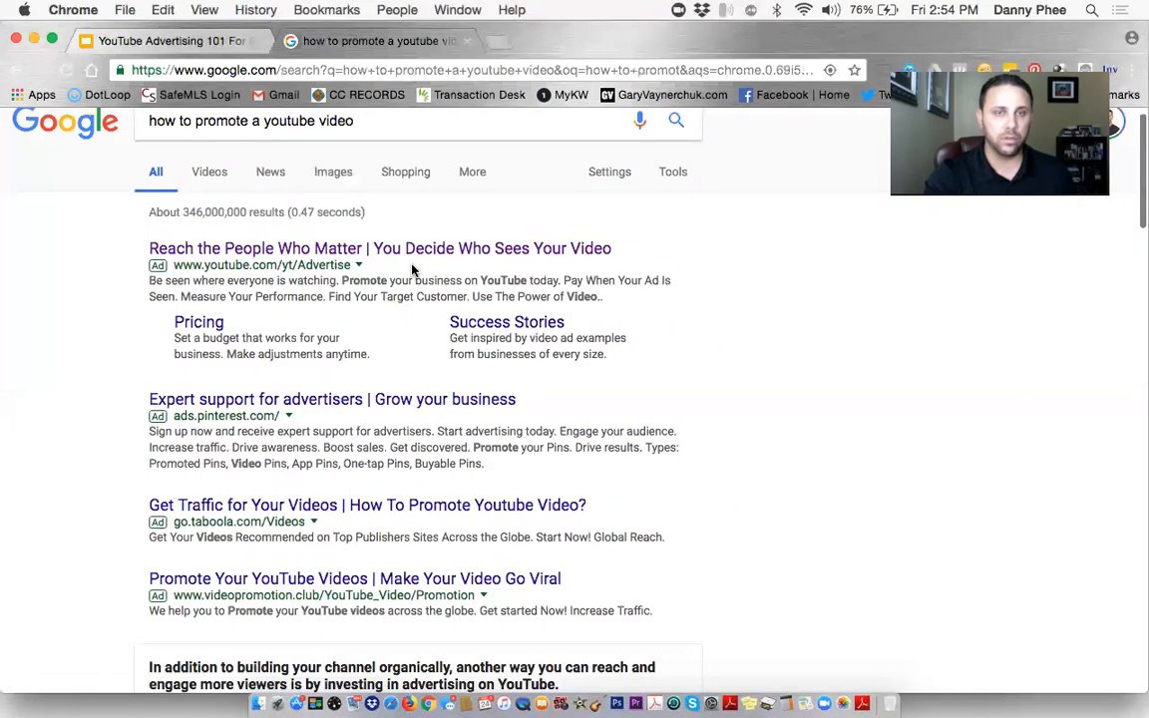
scroll(412, 269, down, 1)
scroll(412, 269, up, 2)
scroll(412, 269, down, 6)
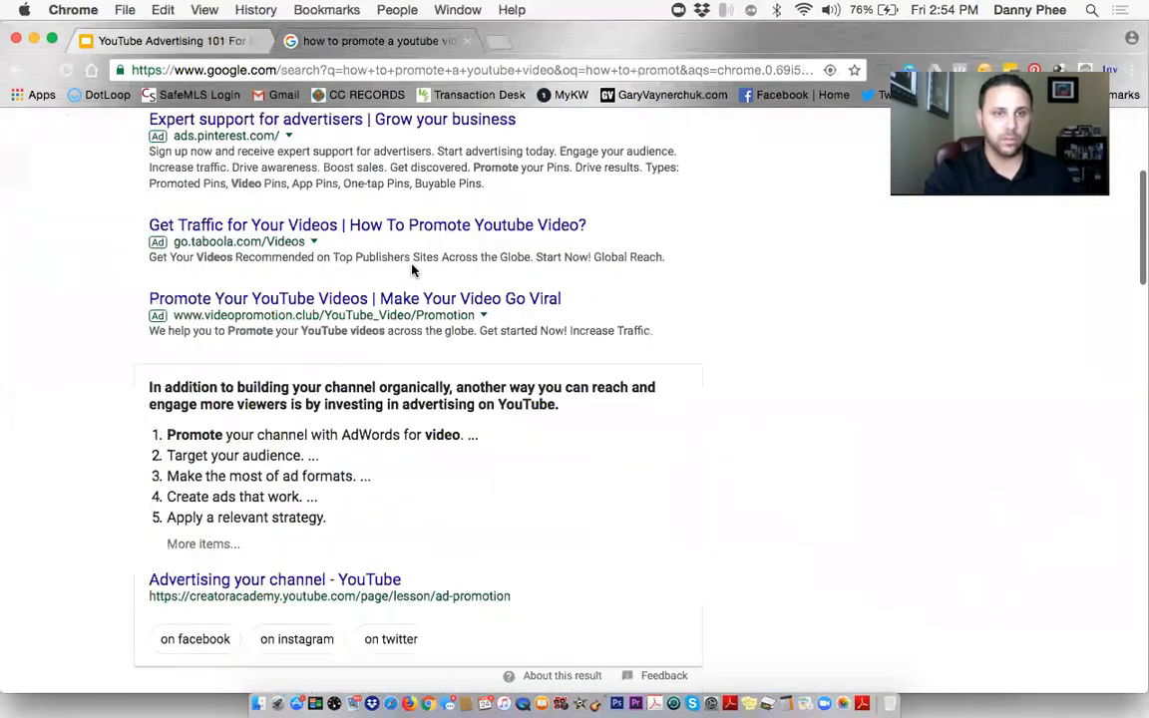
scroll(412, 269, down, 1)
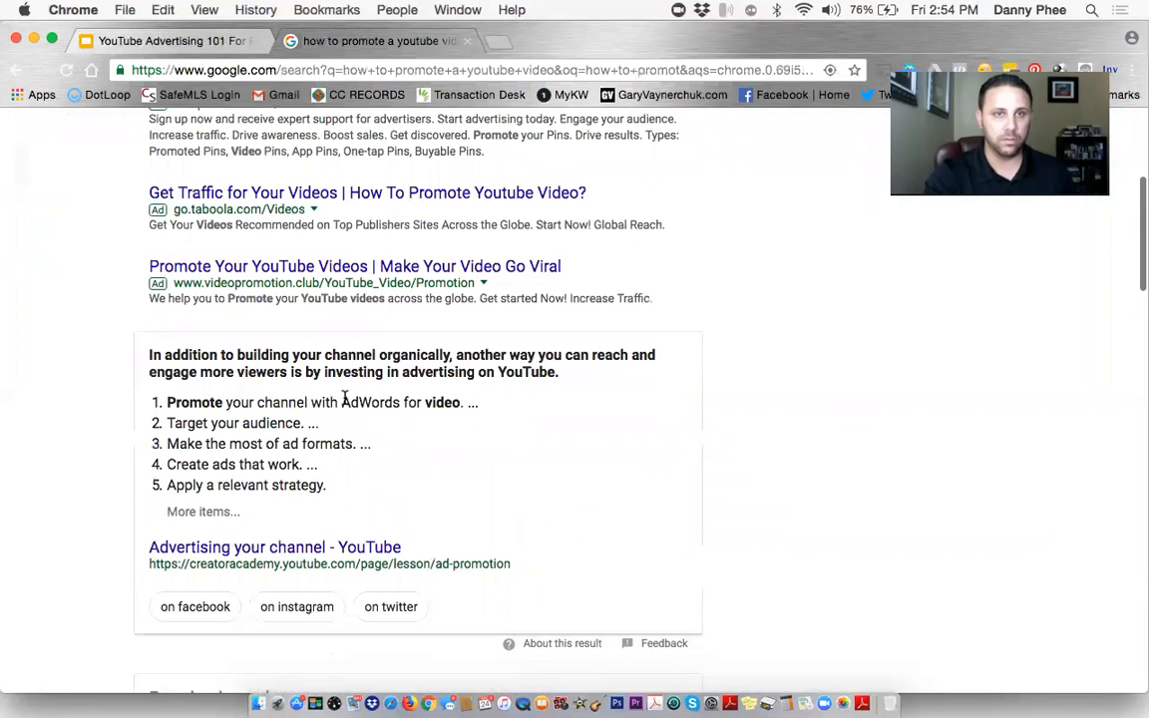
scroll(345, 399, down, 3)
scroll(345, 399, up, 12)
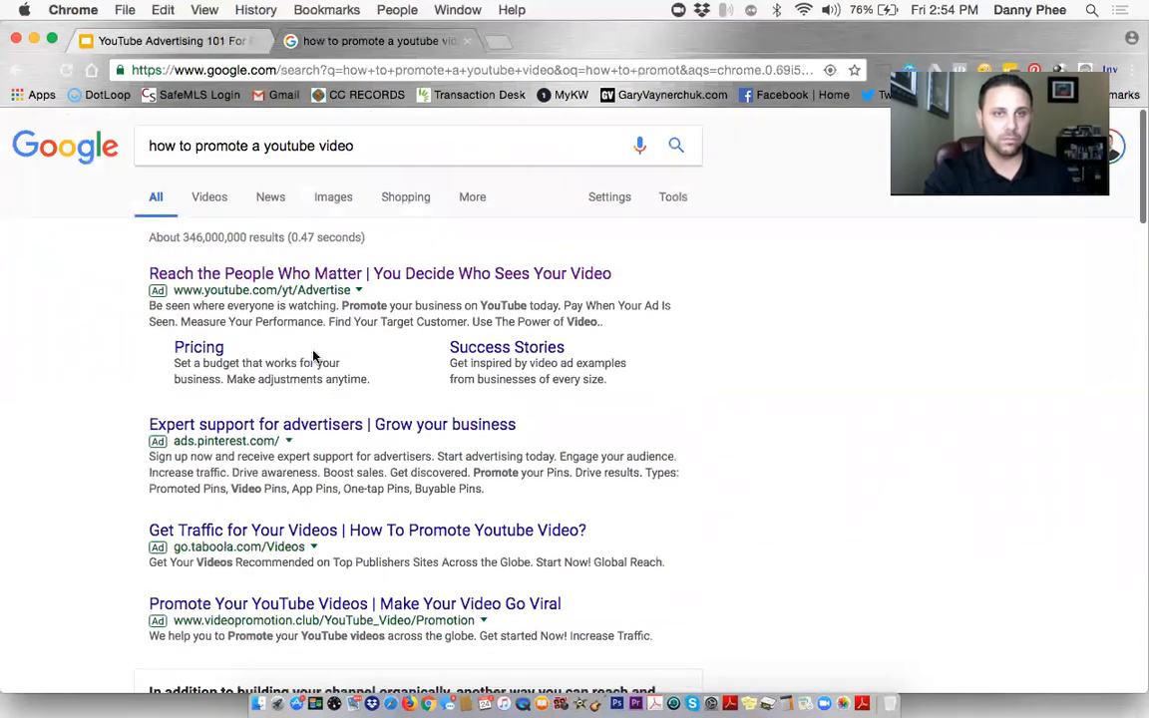
click(390, 274)
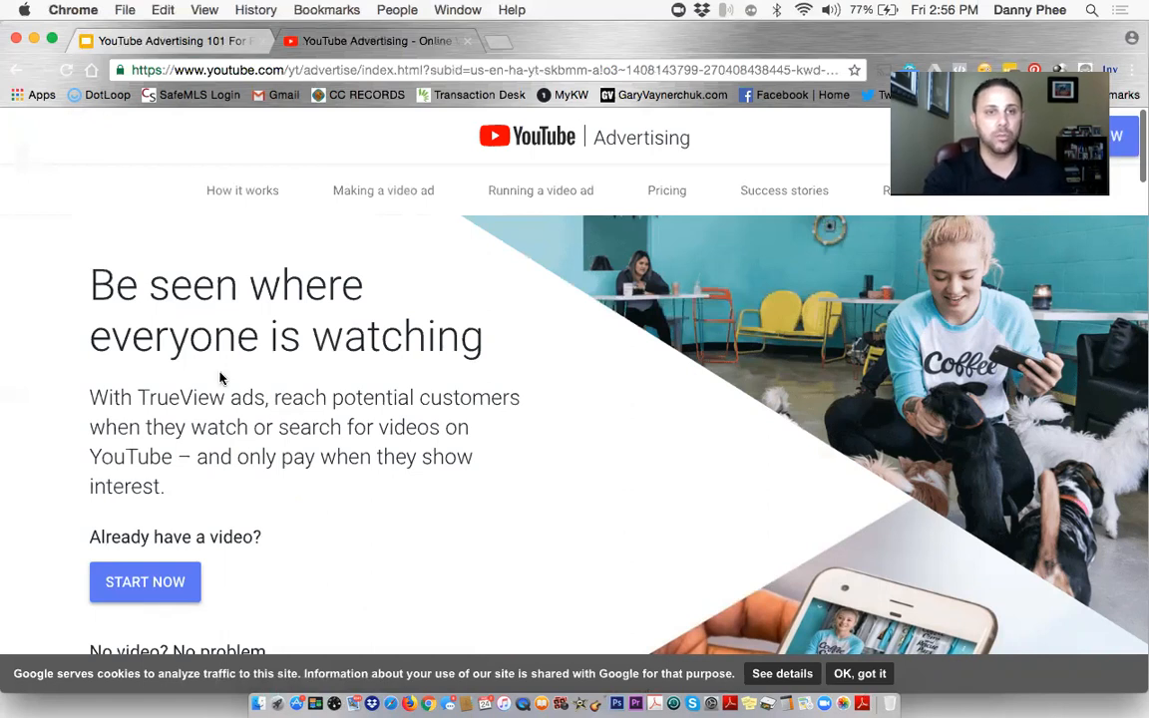
Start the YouTube Ads signup for advertisers who already have a video.
scroll(220, 377, down, 3)
scroll(219, 371, up, 2)
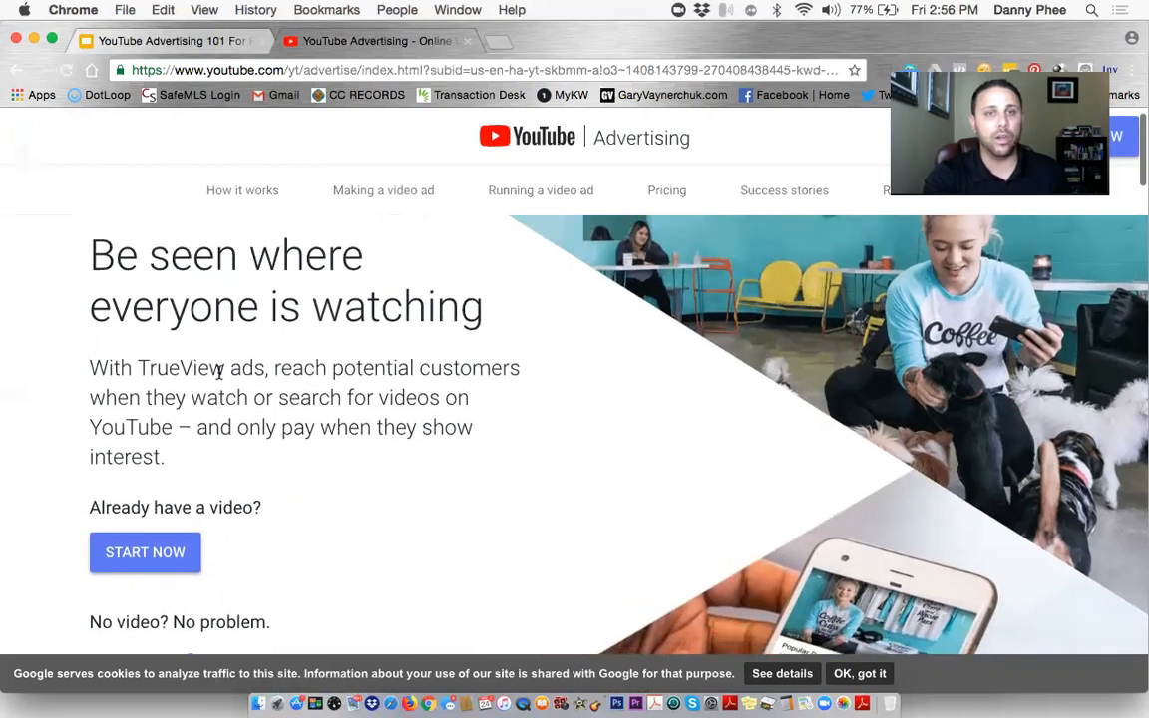
scroll(219, 372, down, 1)
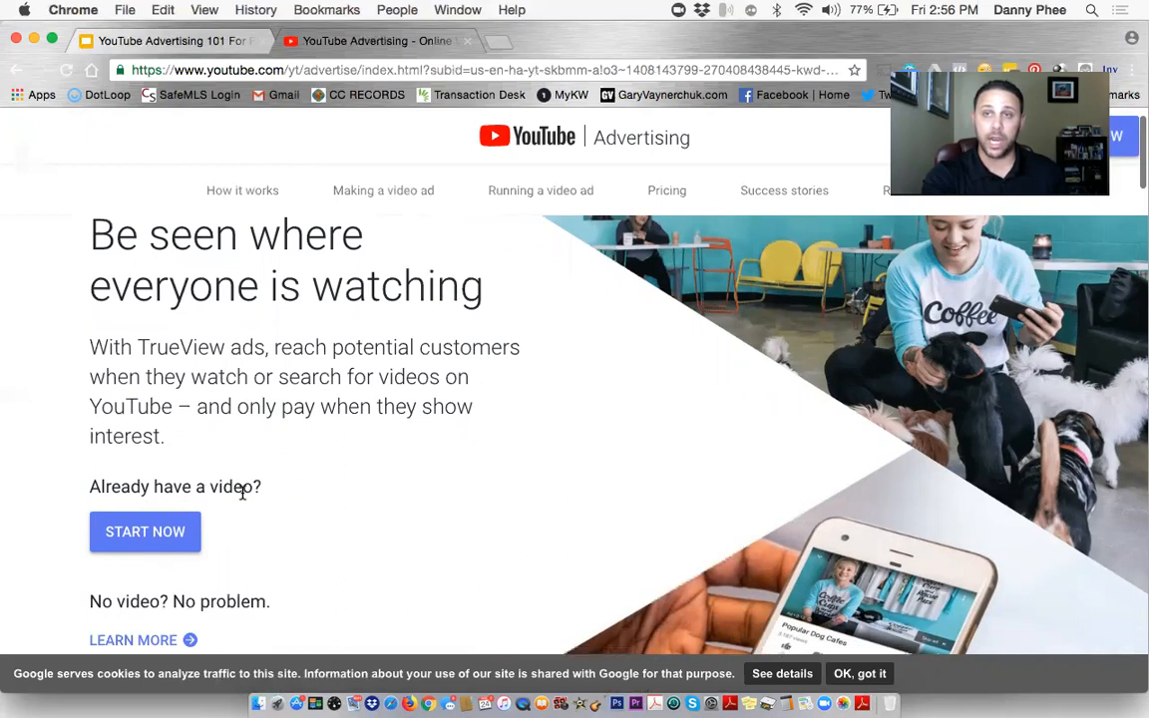
click(159, 539)
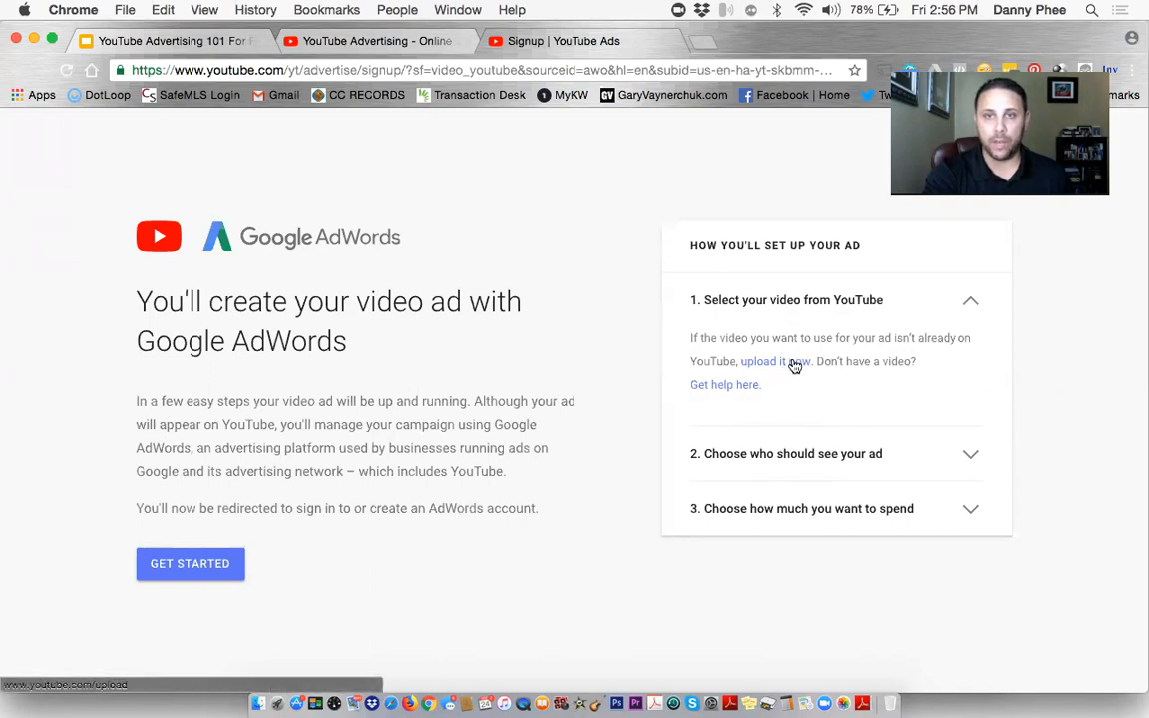
Go back to the YouTube Advertising page and load youtube.com in its place.
click(351, 41)
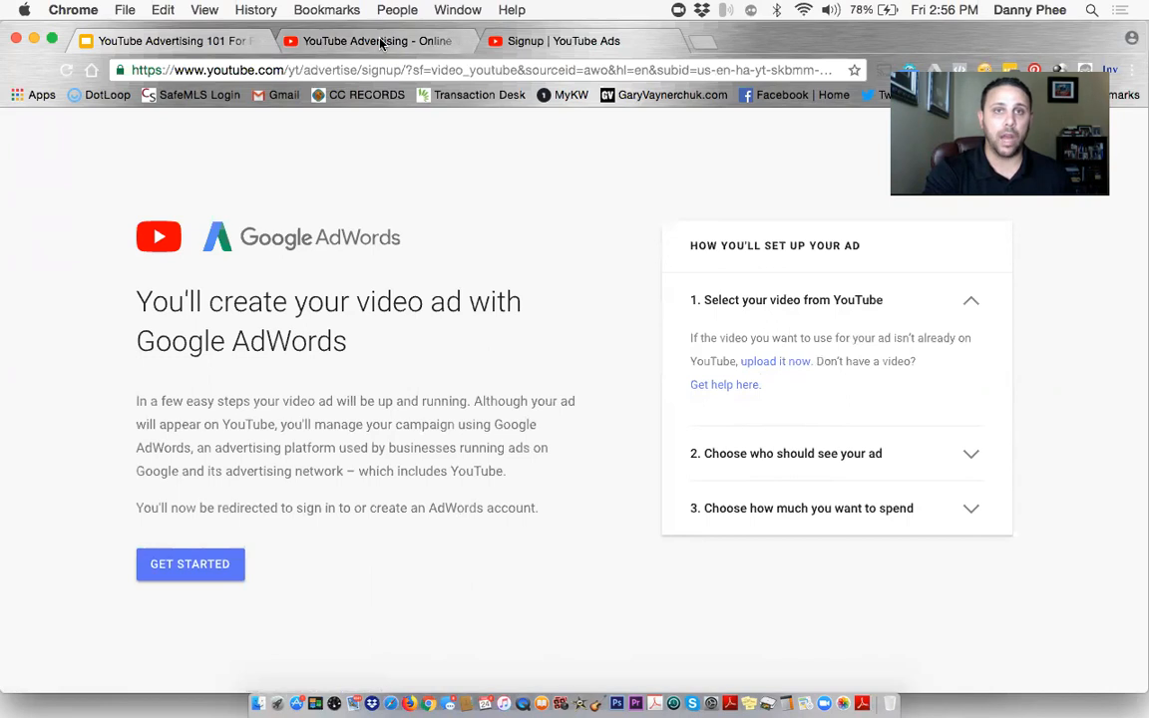
click(419, 70)
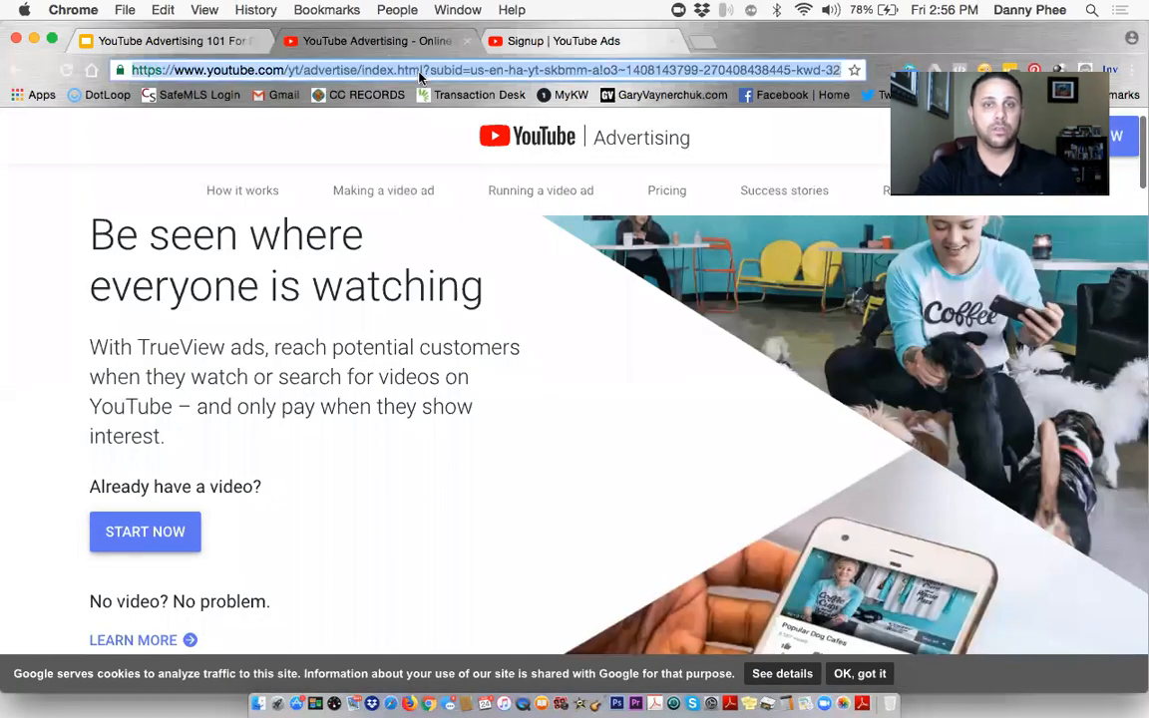
text(youtube.com)
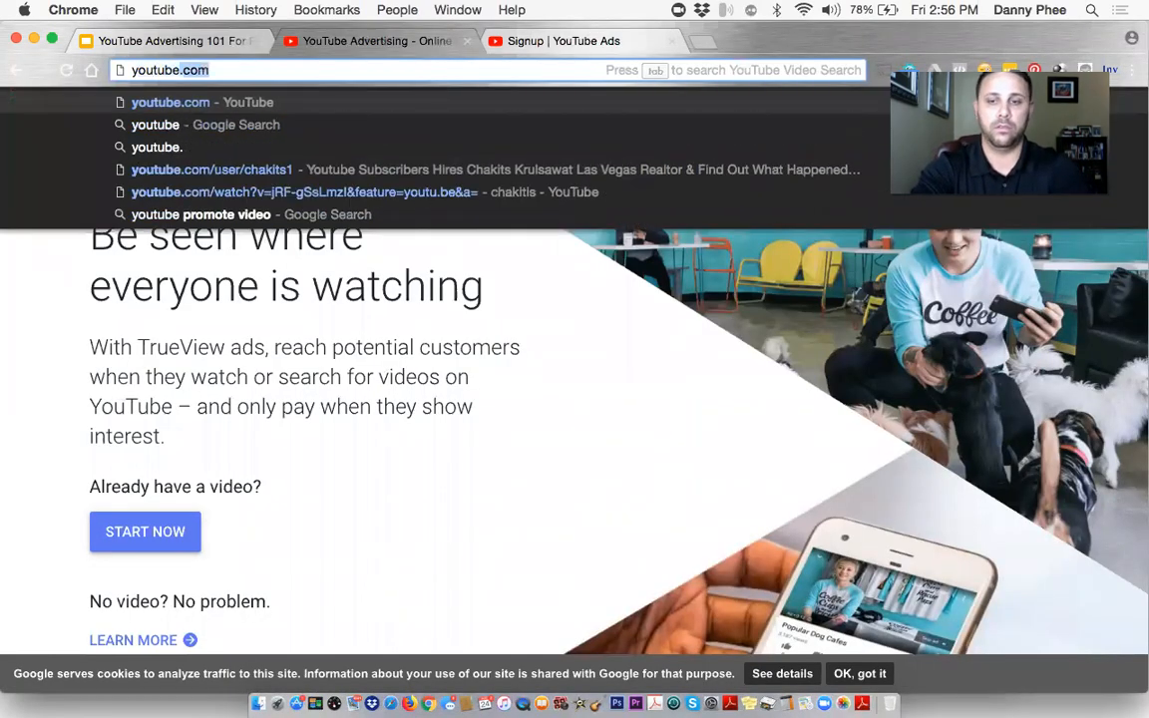
key(Return)
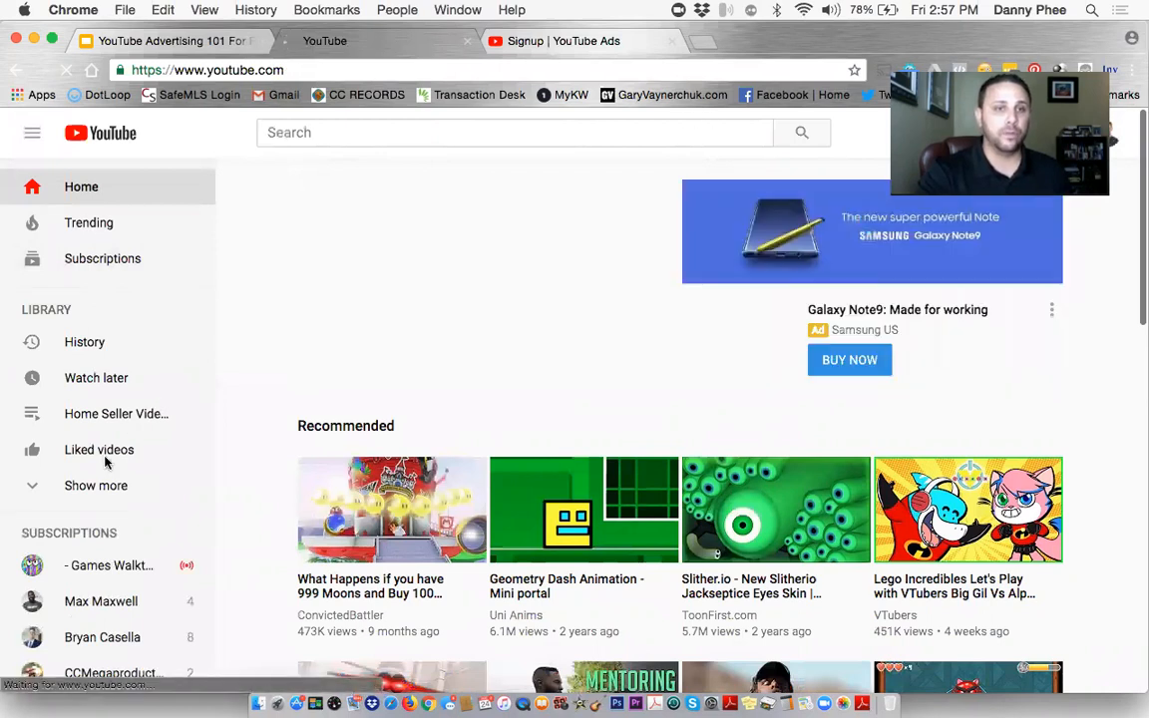
Expand the library playlists, open Las Vegas Market Updates and play the August 2018 Las Vegas Housing Market Update video.
click(90, 486)
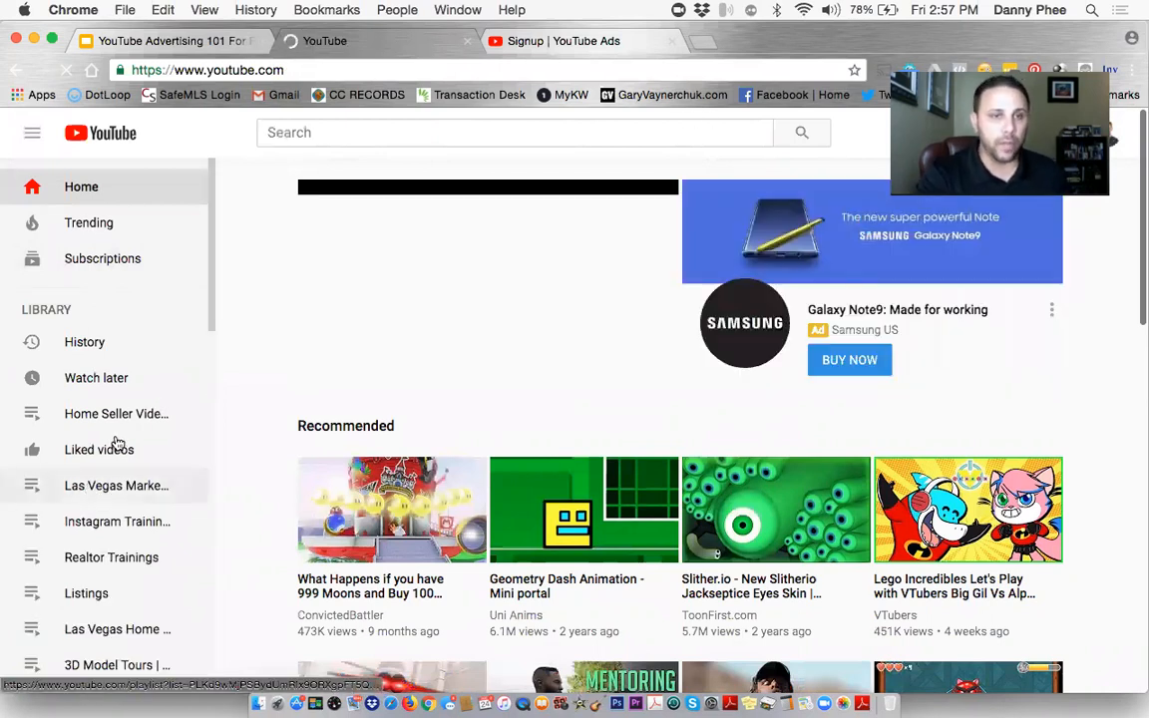
scroll(116, 443, down, 1)
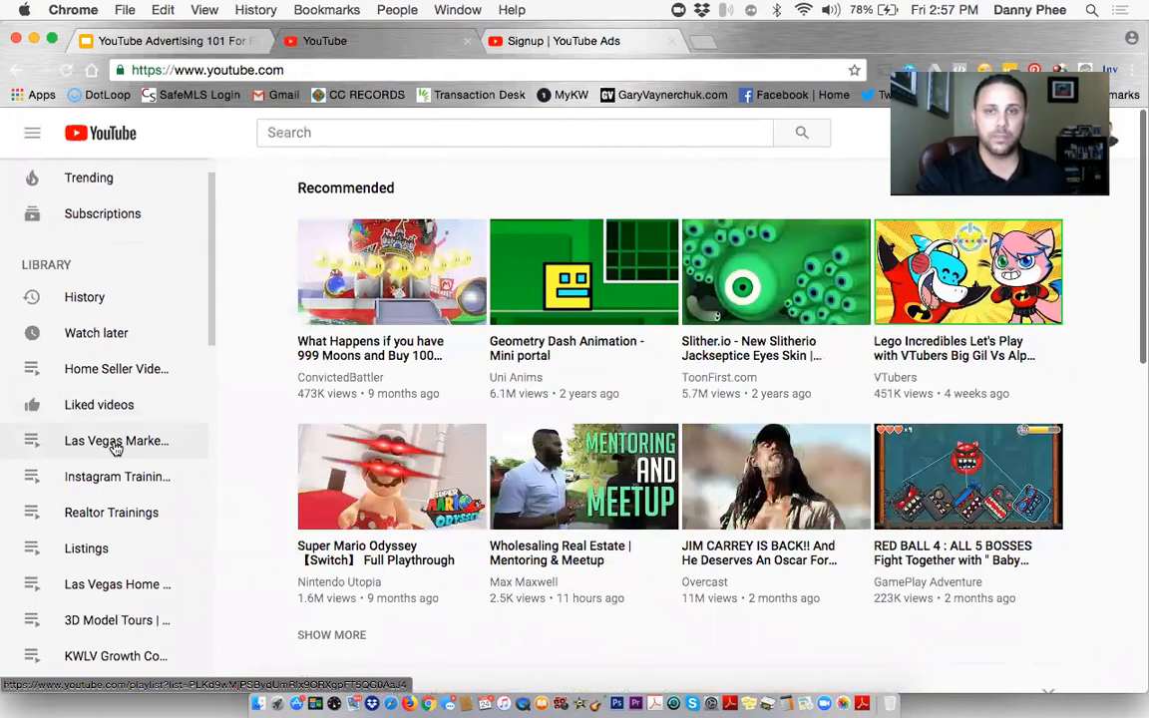
click(116, 447)
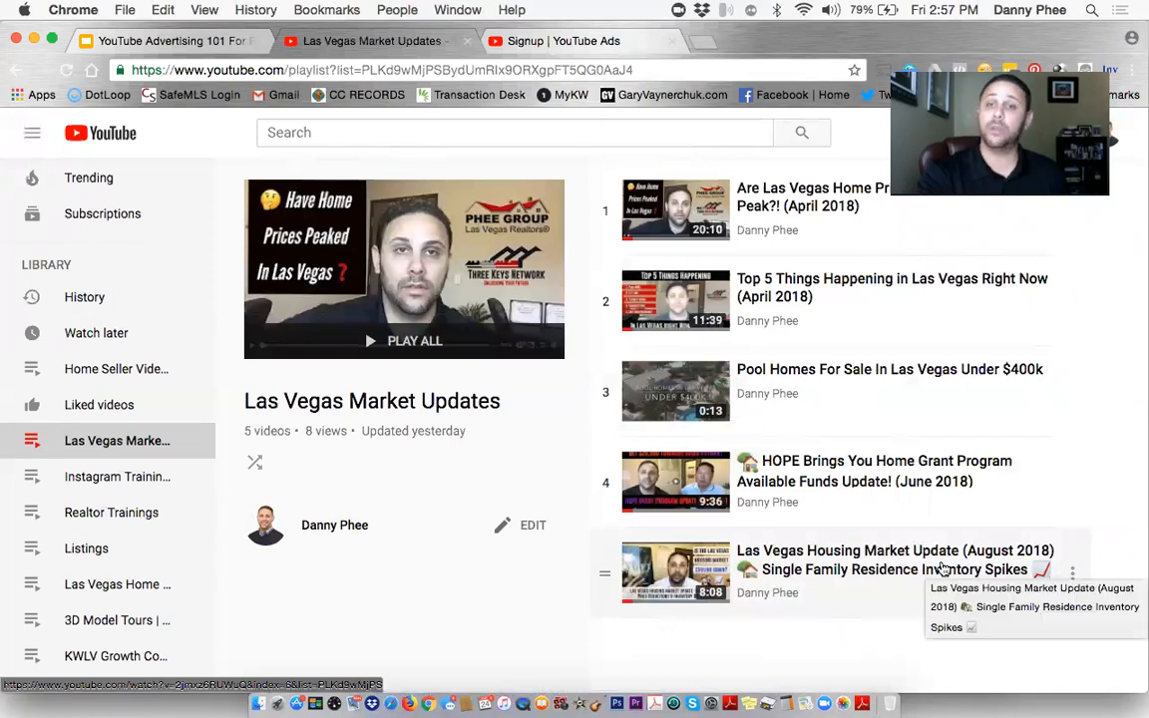
click(872, 570)
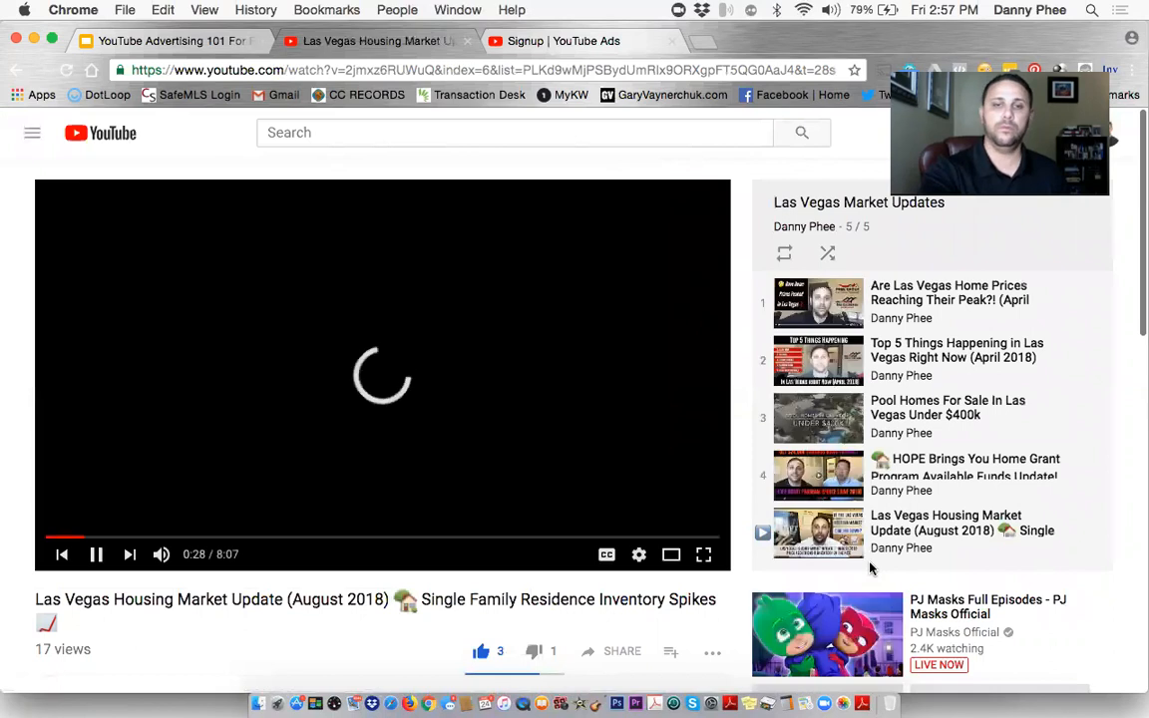
Raise the sound volume, skip to about 3:49 in the market update video and pause playback.
key(XF86AudioRaiseVolume)
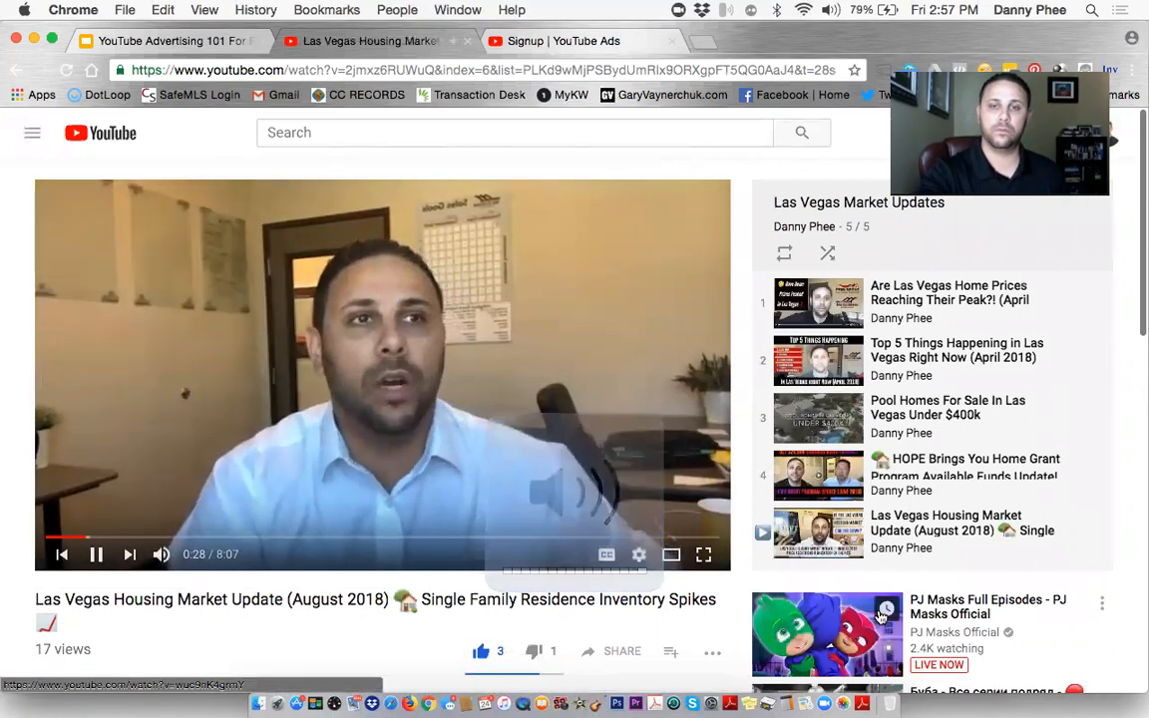
key(XF86AudioRaiseVolume)
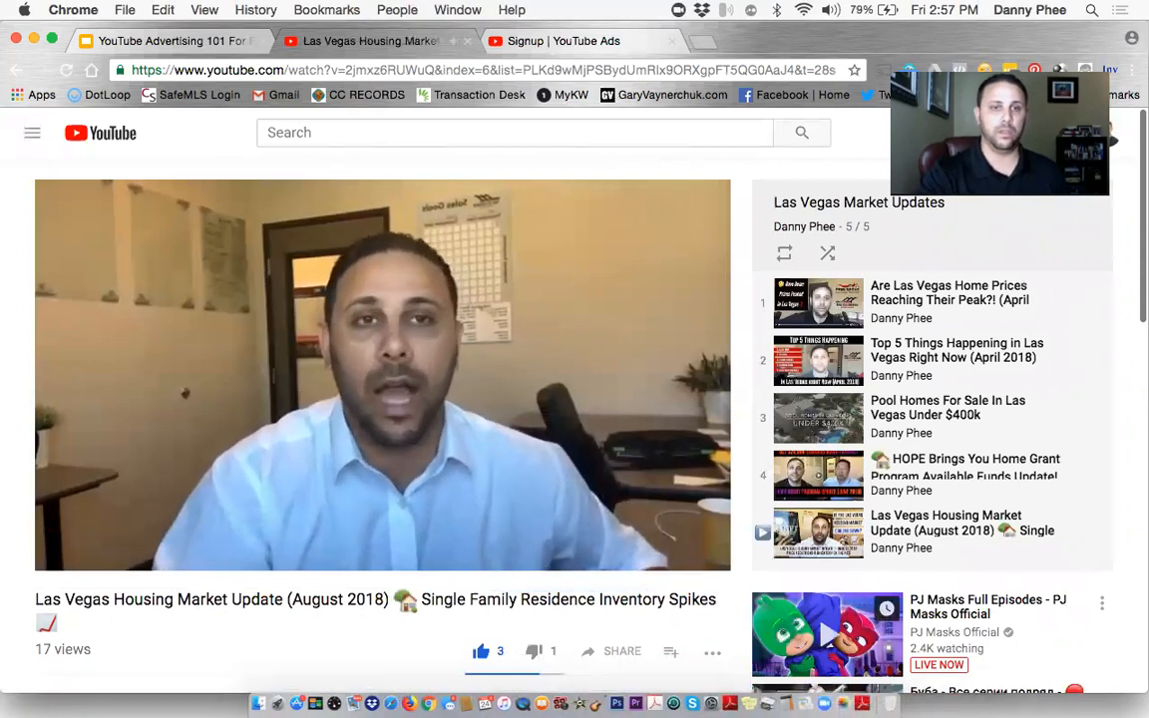
click(364, 539)
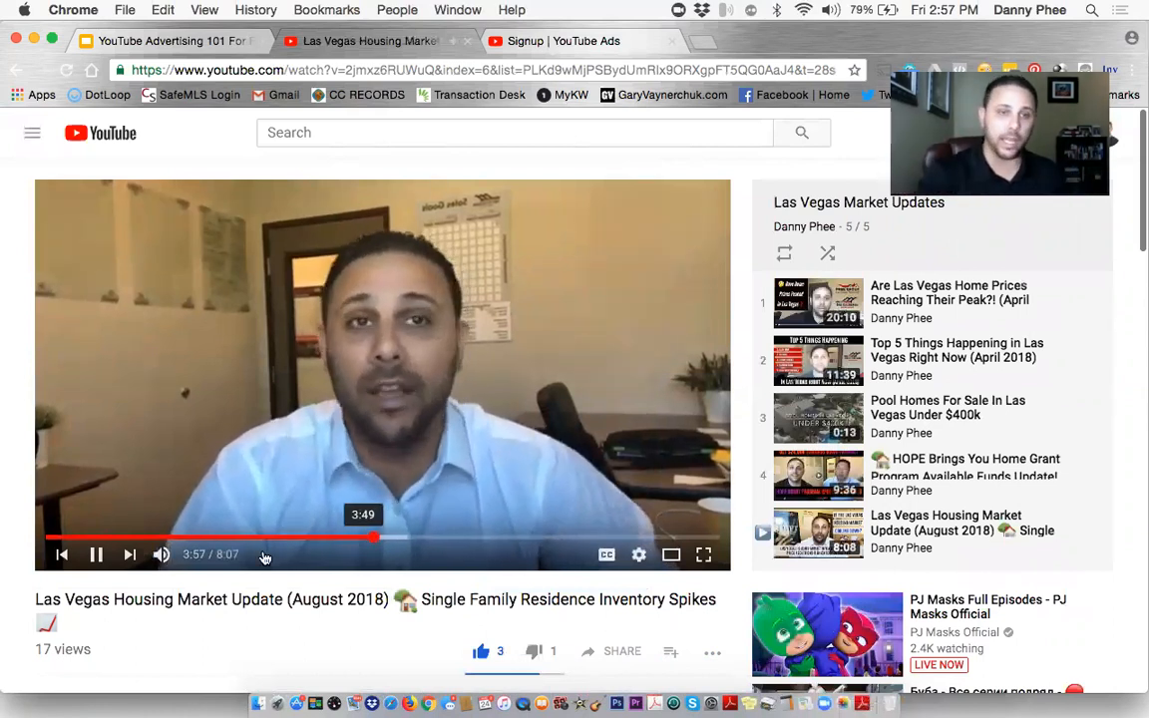
click(96, 556)
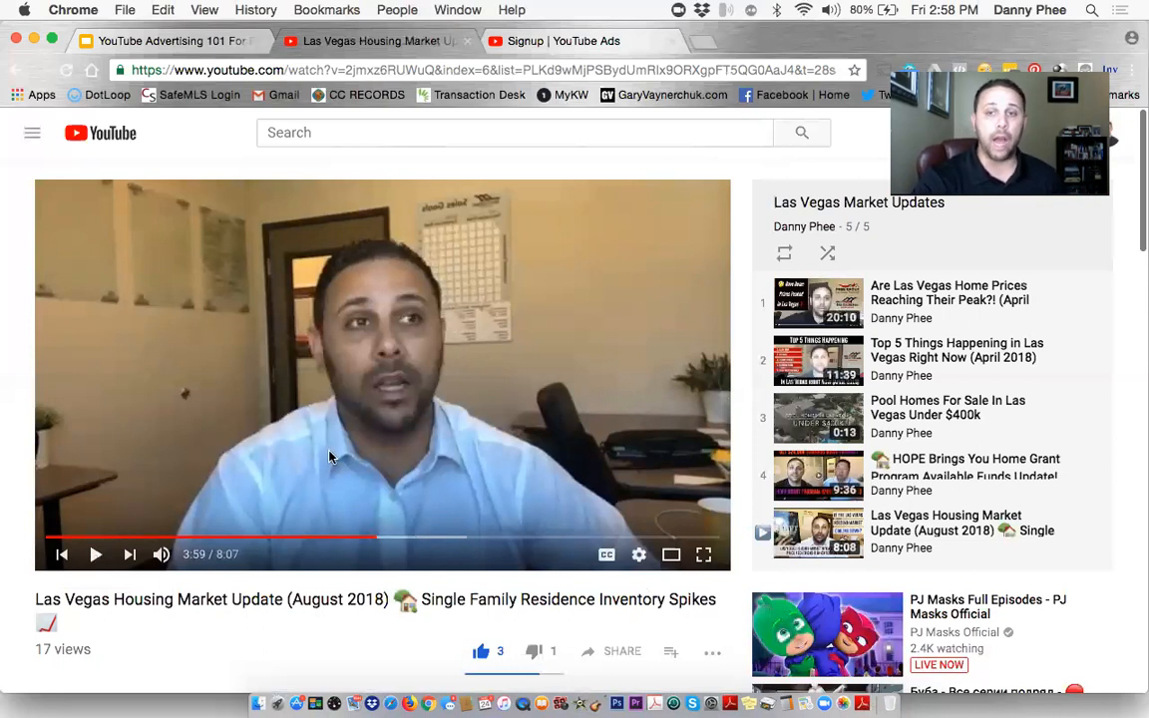
Open the threekeysrealestate.com home value link in the market update video's description.
scroll(332, 457, down, 3)
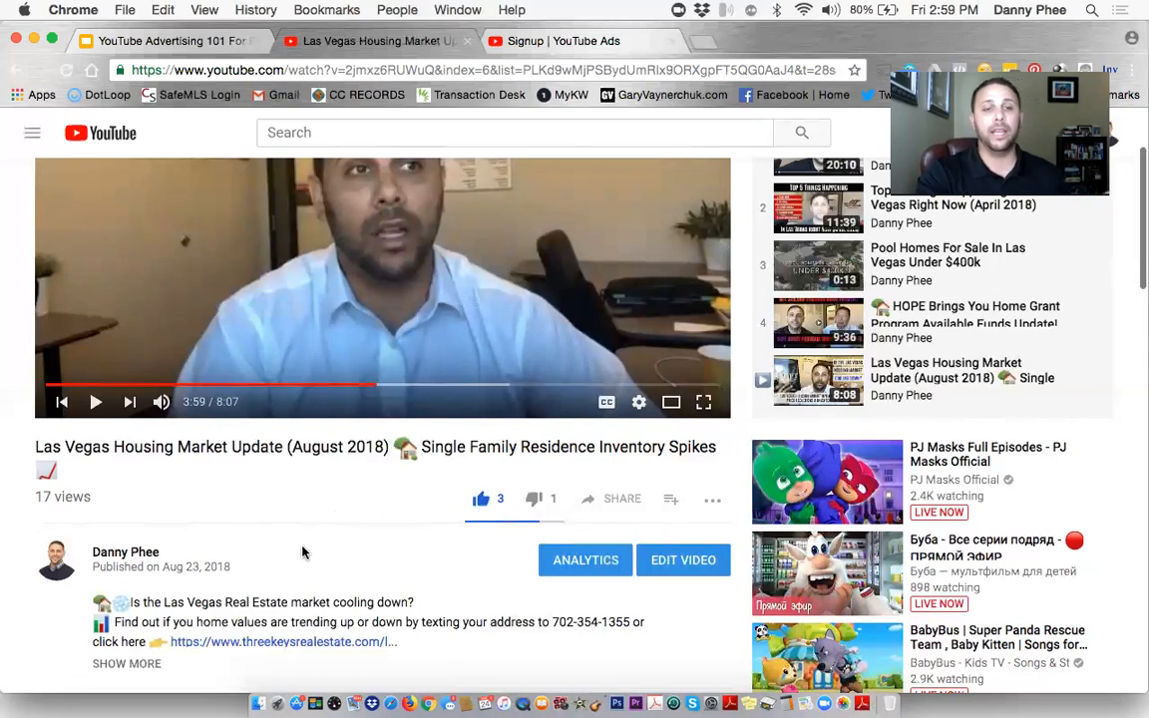
scroll(305, 552, down, 2)
scroll(304, 552, down, 1)
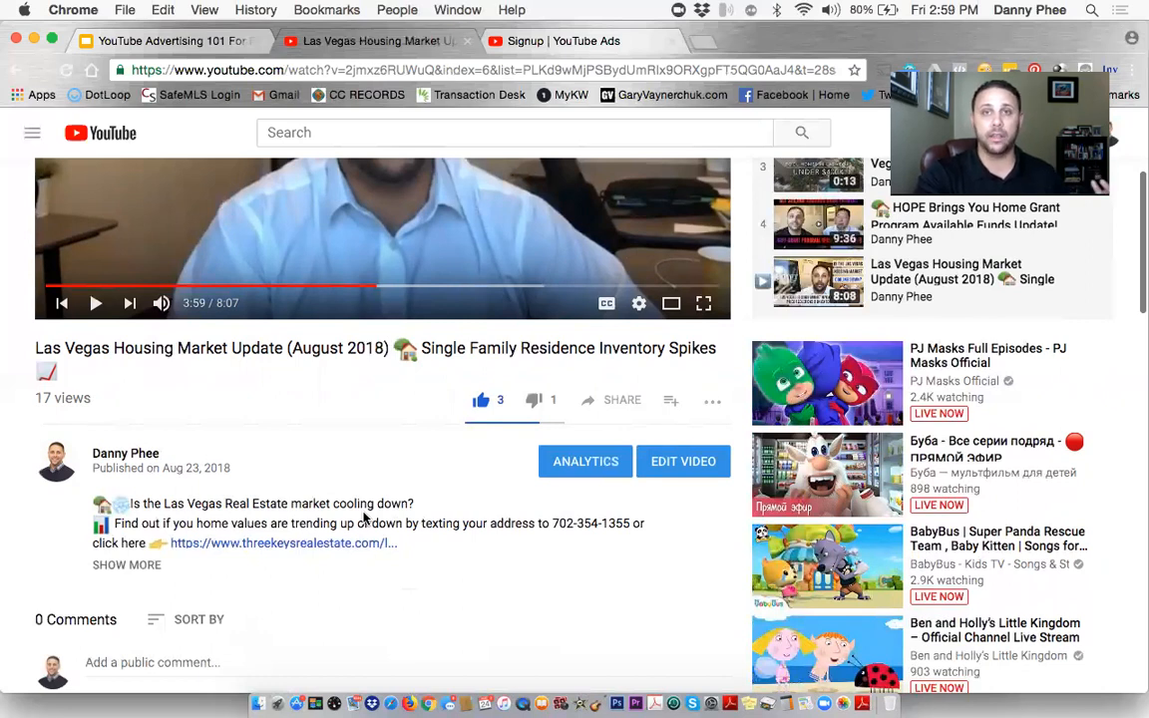
click(349, 547)
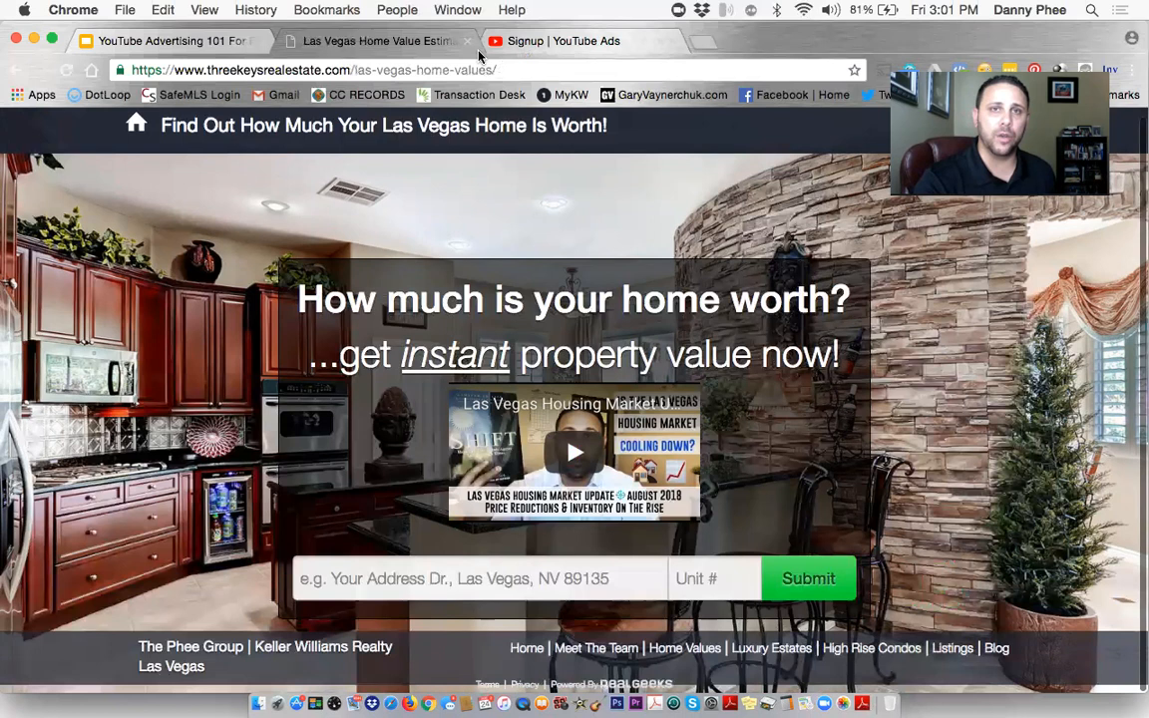
click(504, 41)
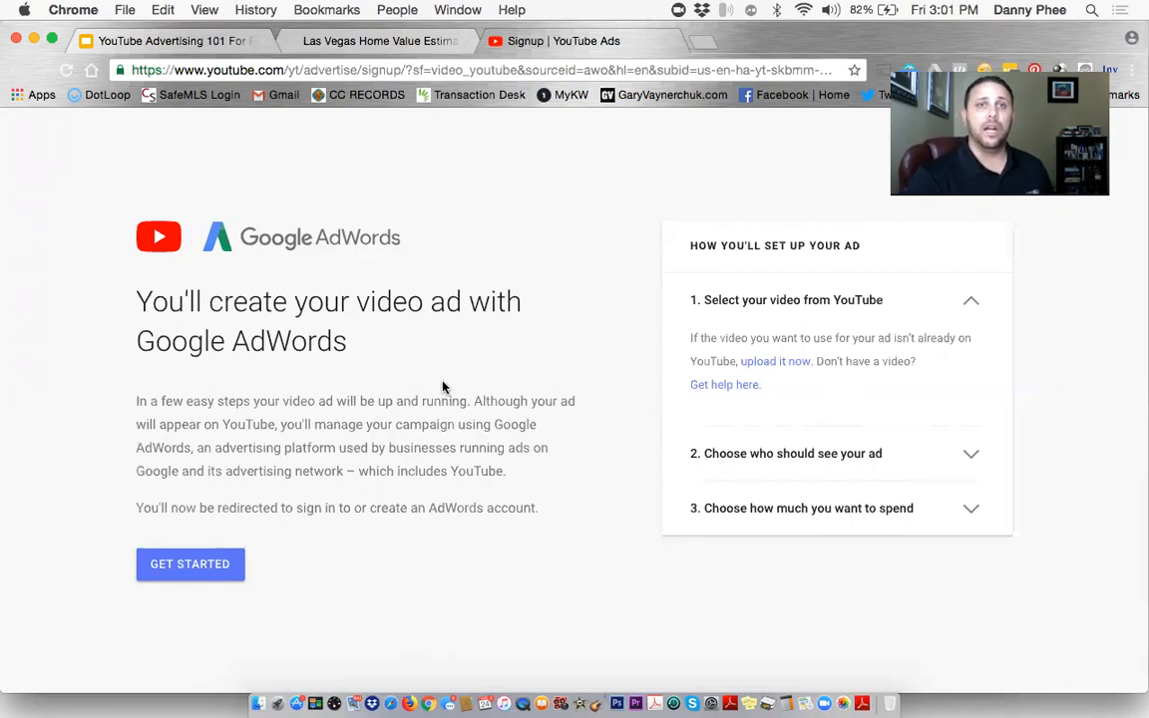
click(377, 43)
click(558, 44)
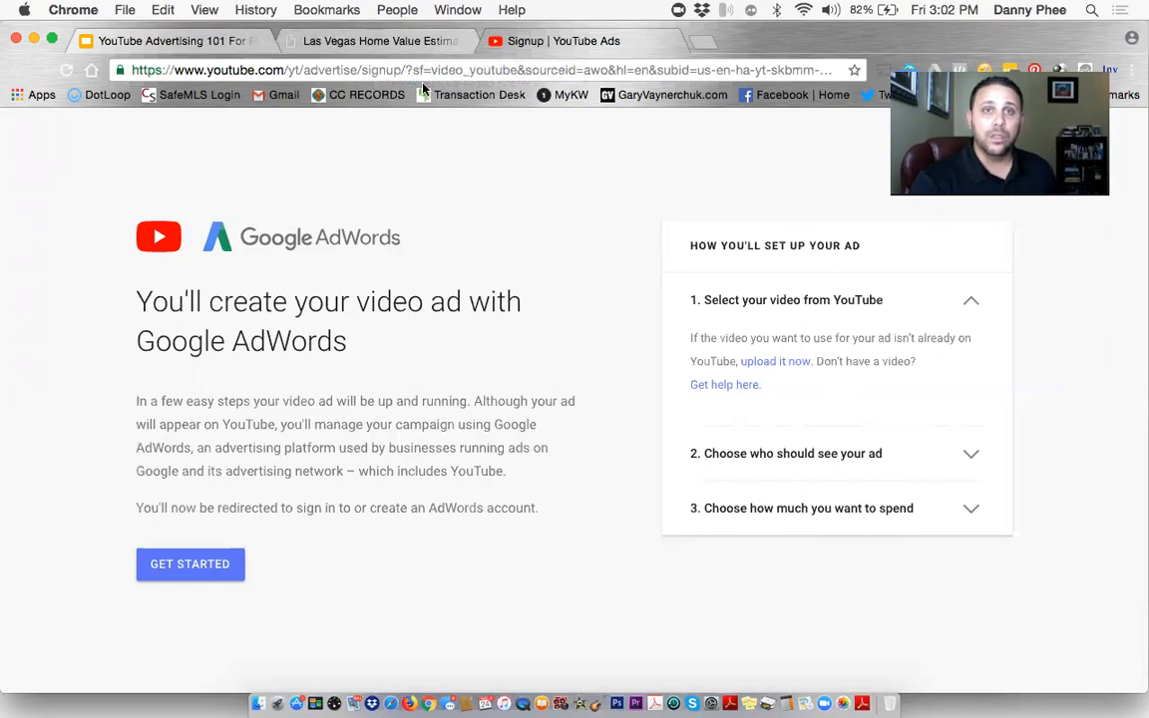
Return from the home value landing page to the August 2018 market update video and pause it.
click(377, 44)
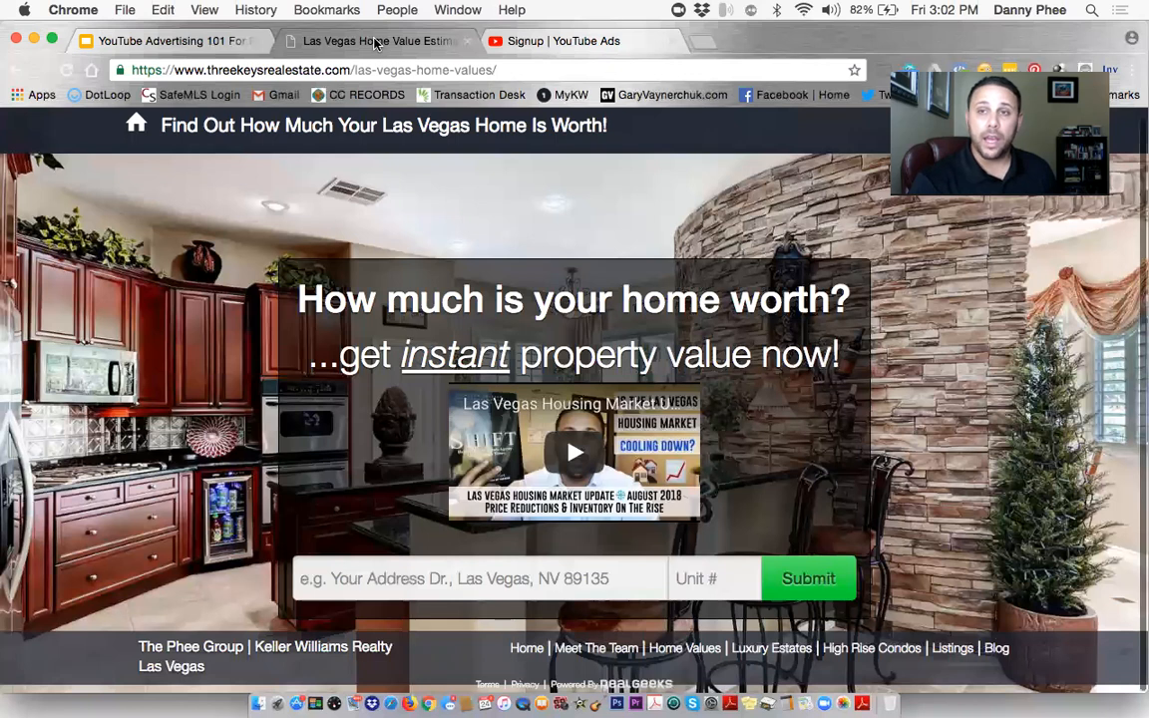
click(17, 71)
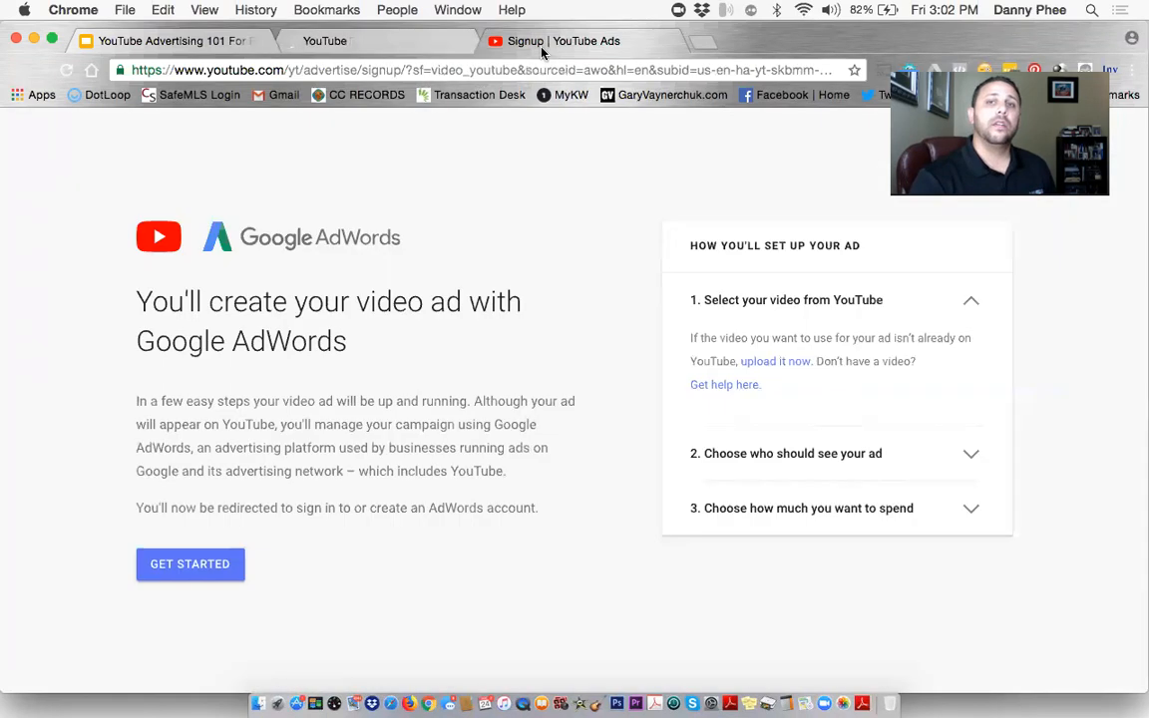
click(529, 45)
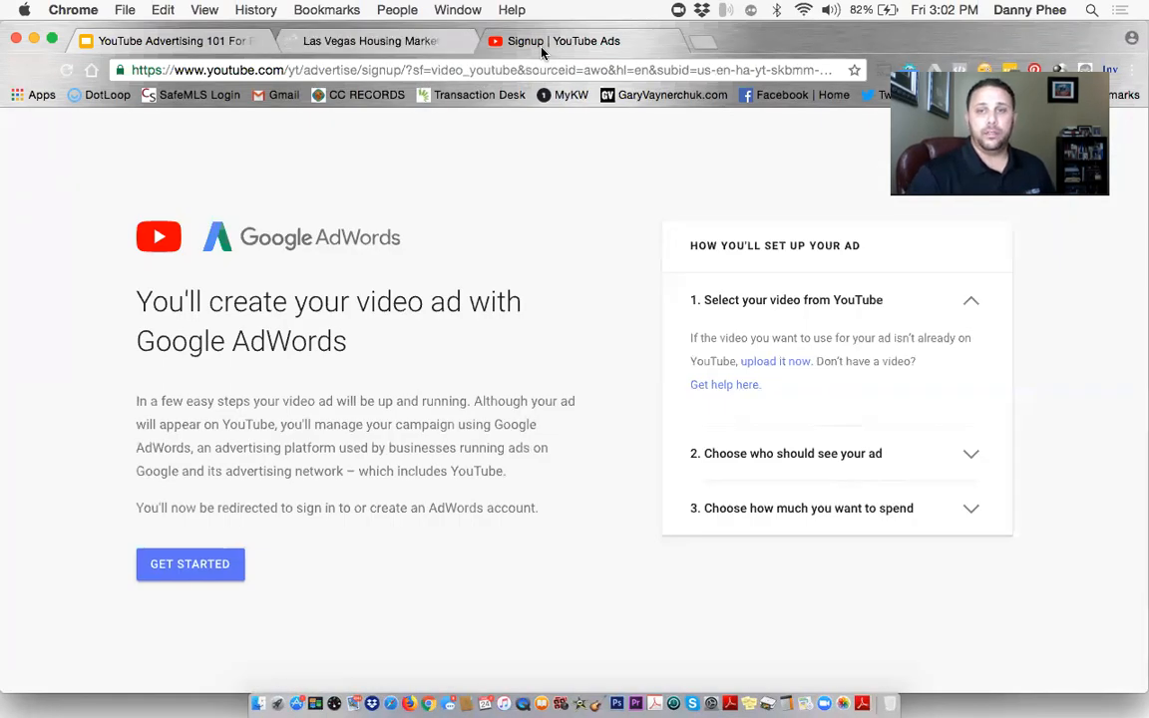
click(352, 44)
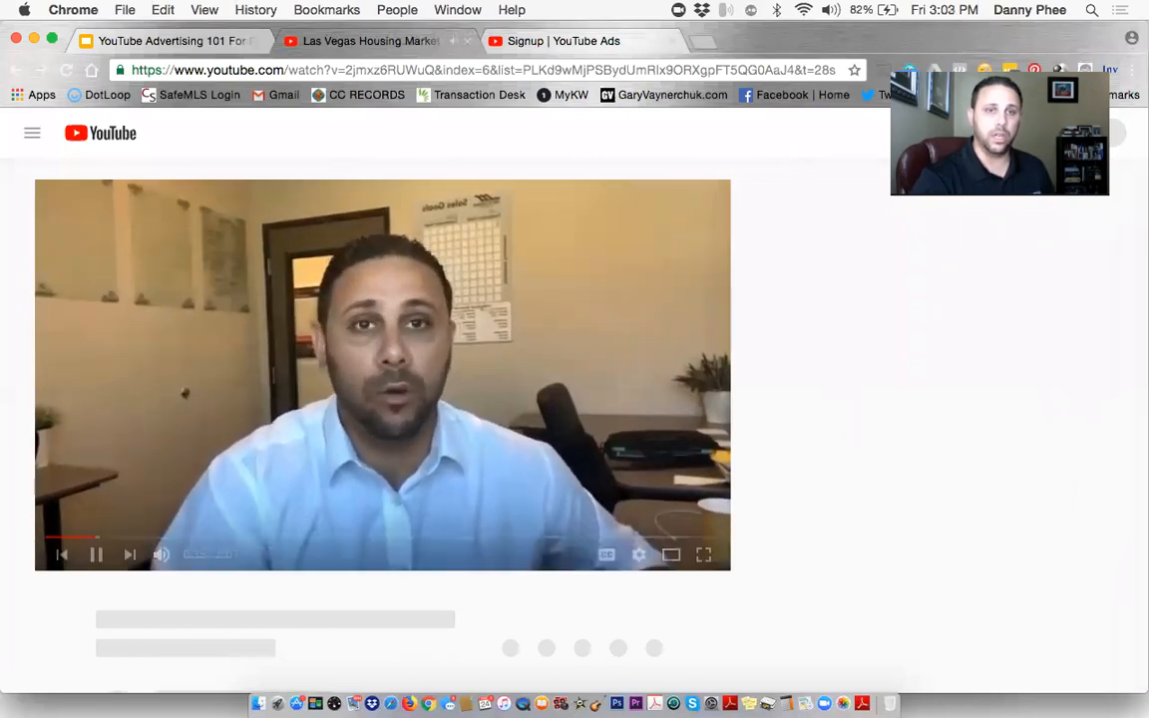
click(97, 557)
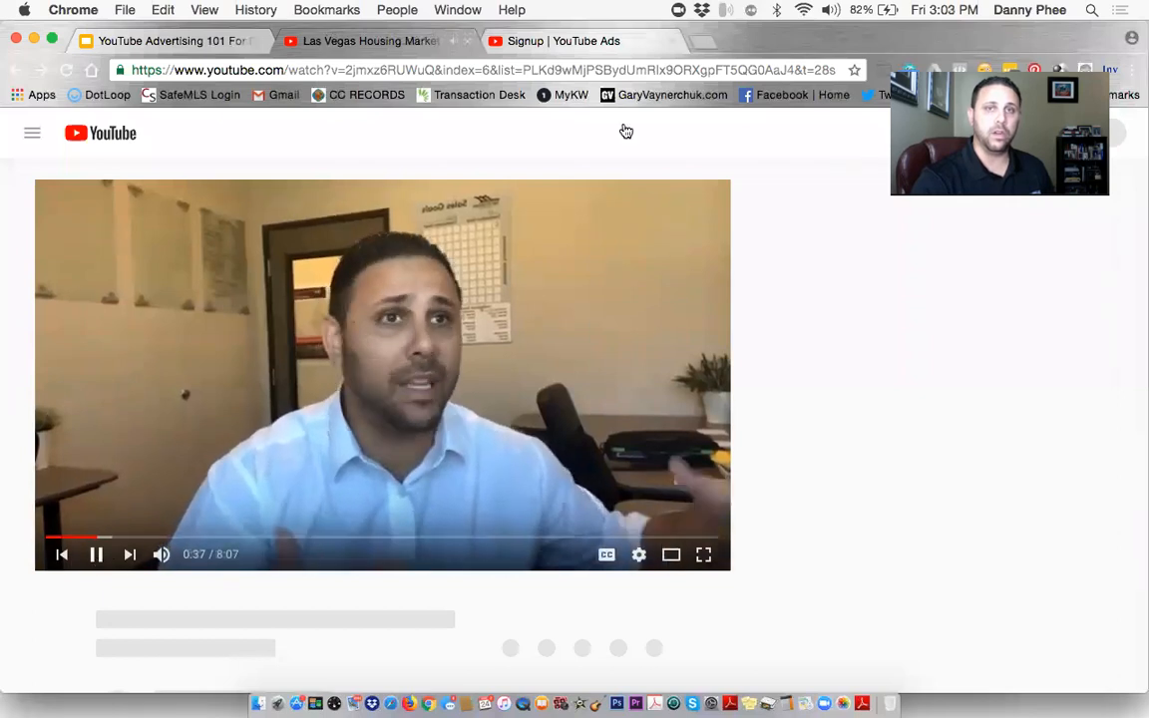
Start the Google AdWords video ad signup and name the campaign "Are Home Prices In Las Vegas Going Down?".
click(575, 46)
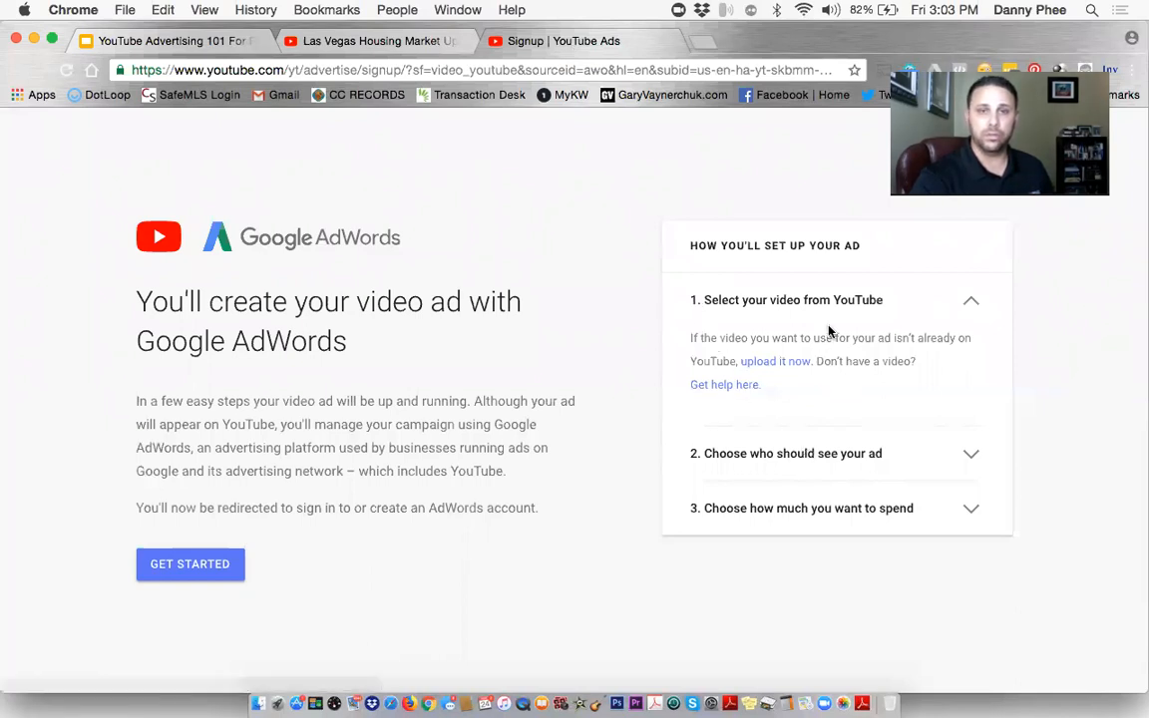
click(209, 571)
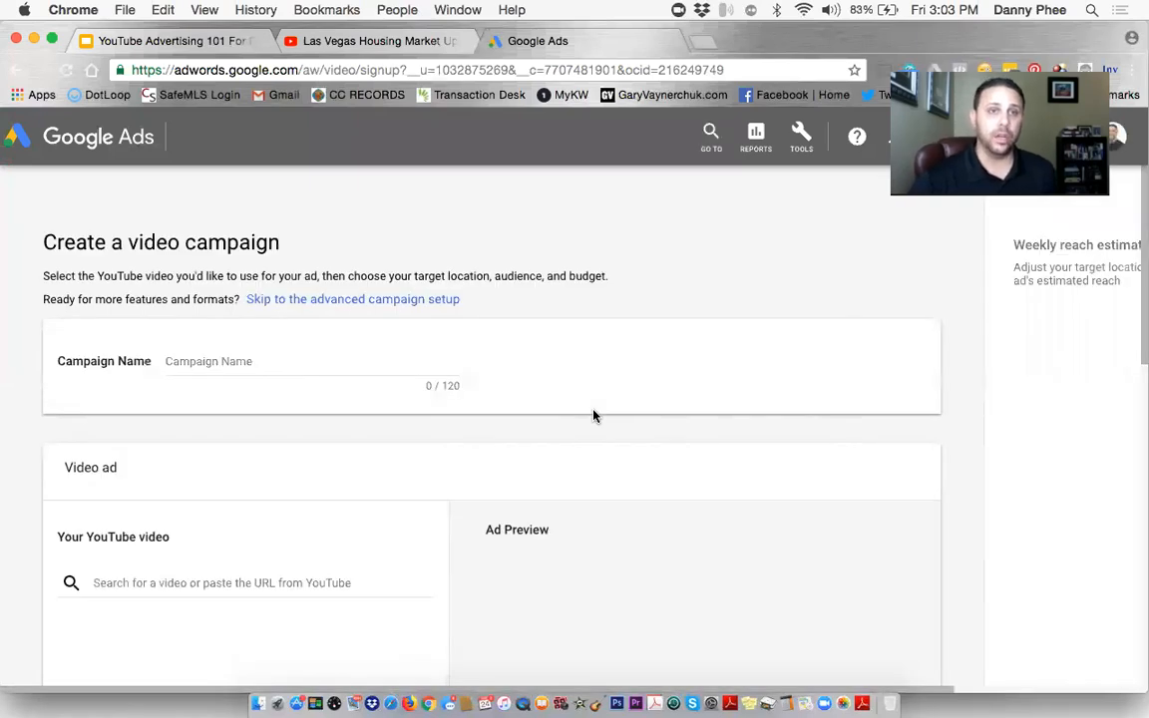
click(266, 365)
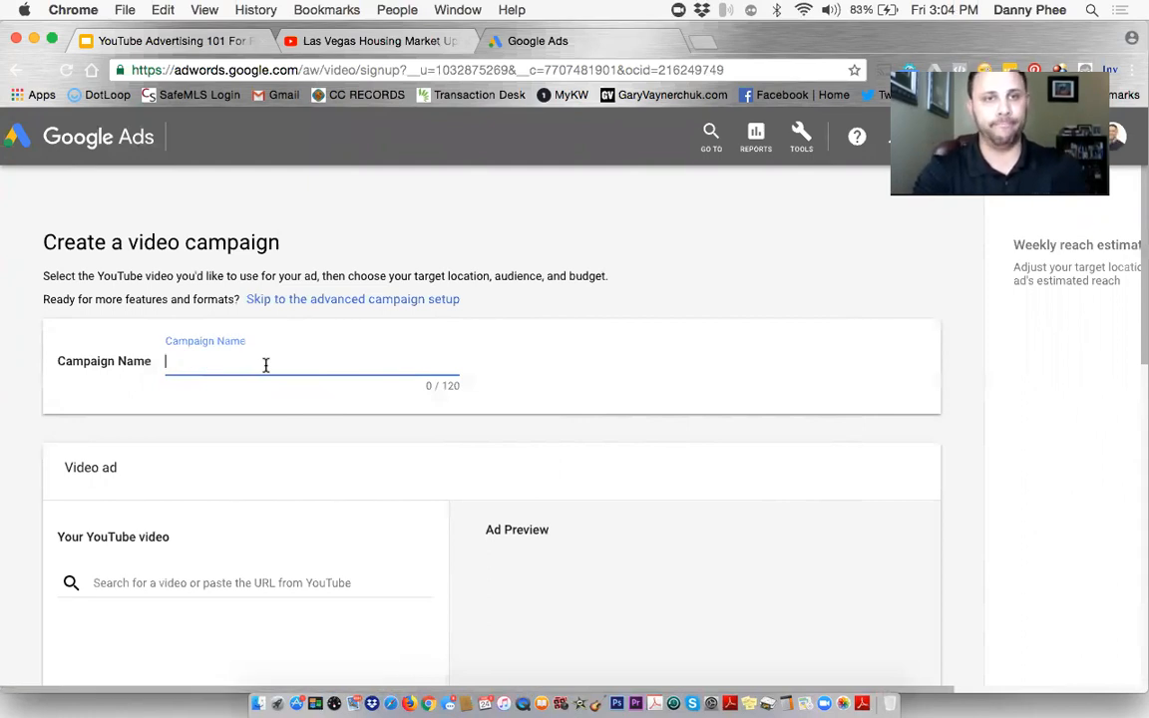
text(Are )
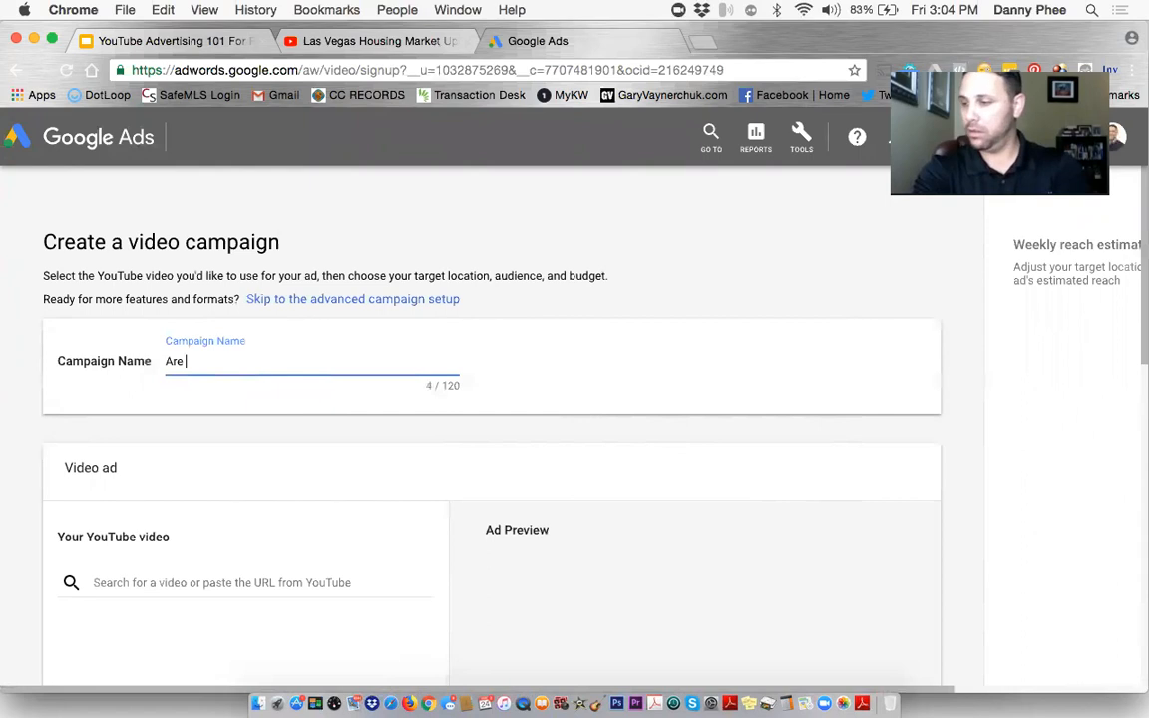
text(Home Pri)
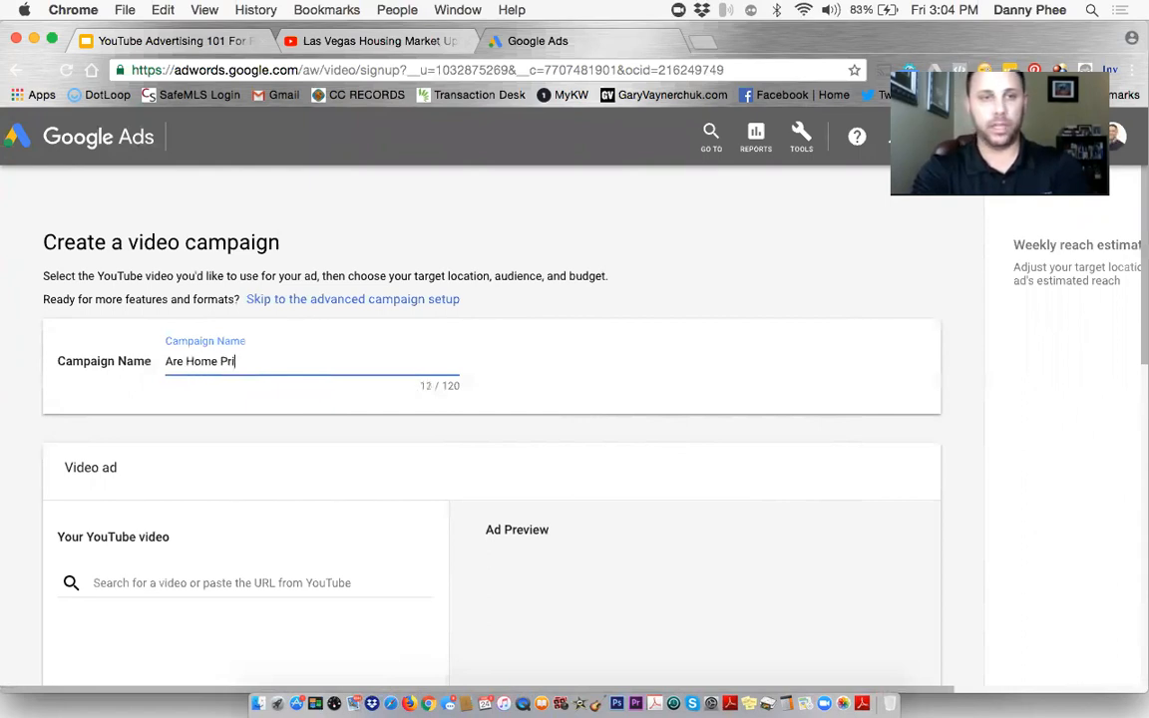
text(ces In Las Vegas)
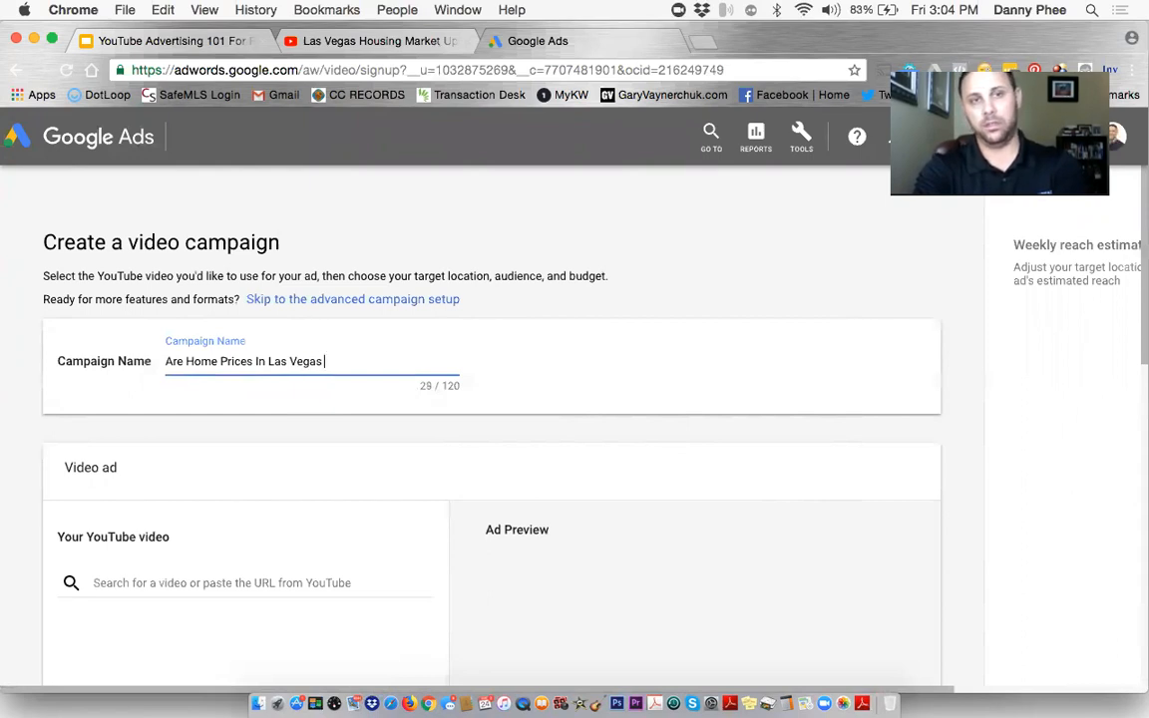
text( Going )
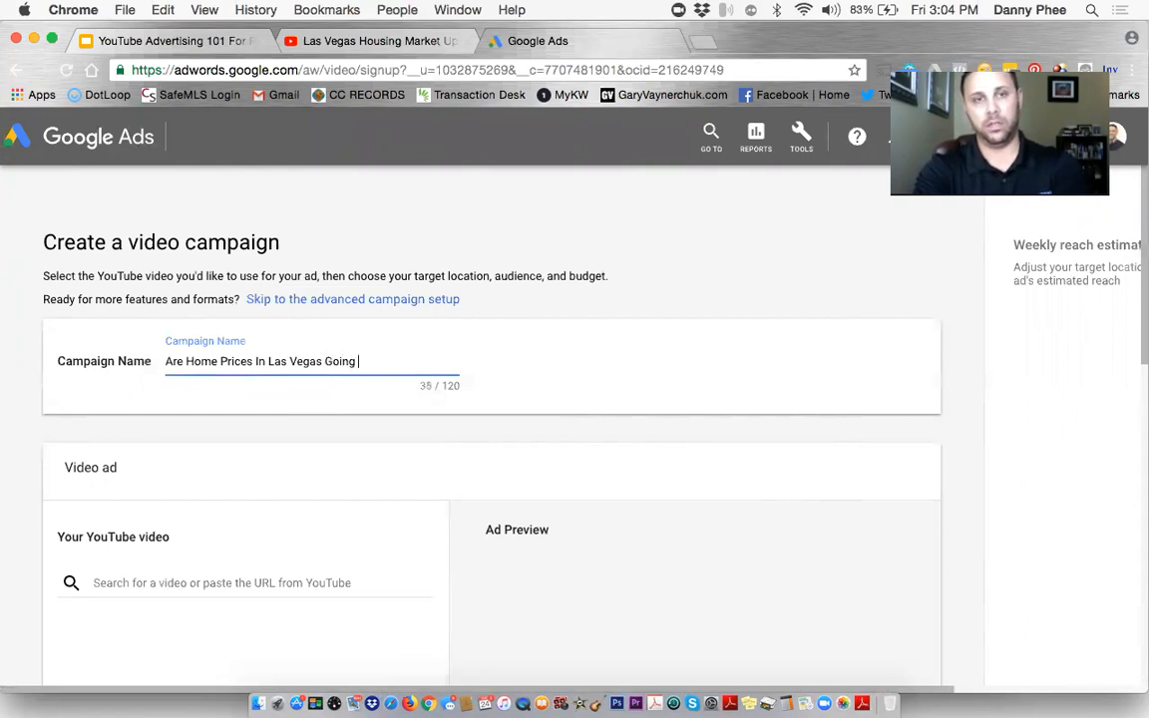
text(Down?)
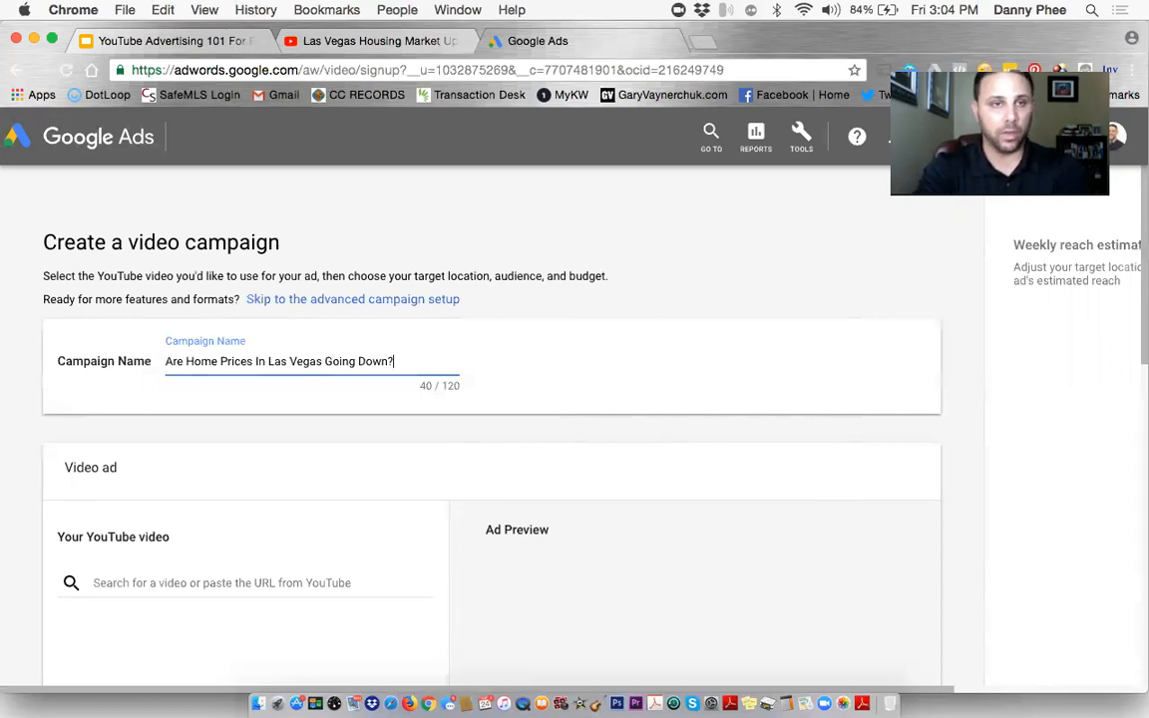
scroll(279, 464, down, 1)
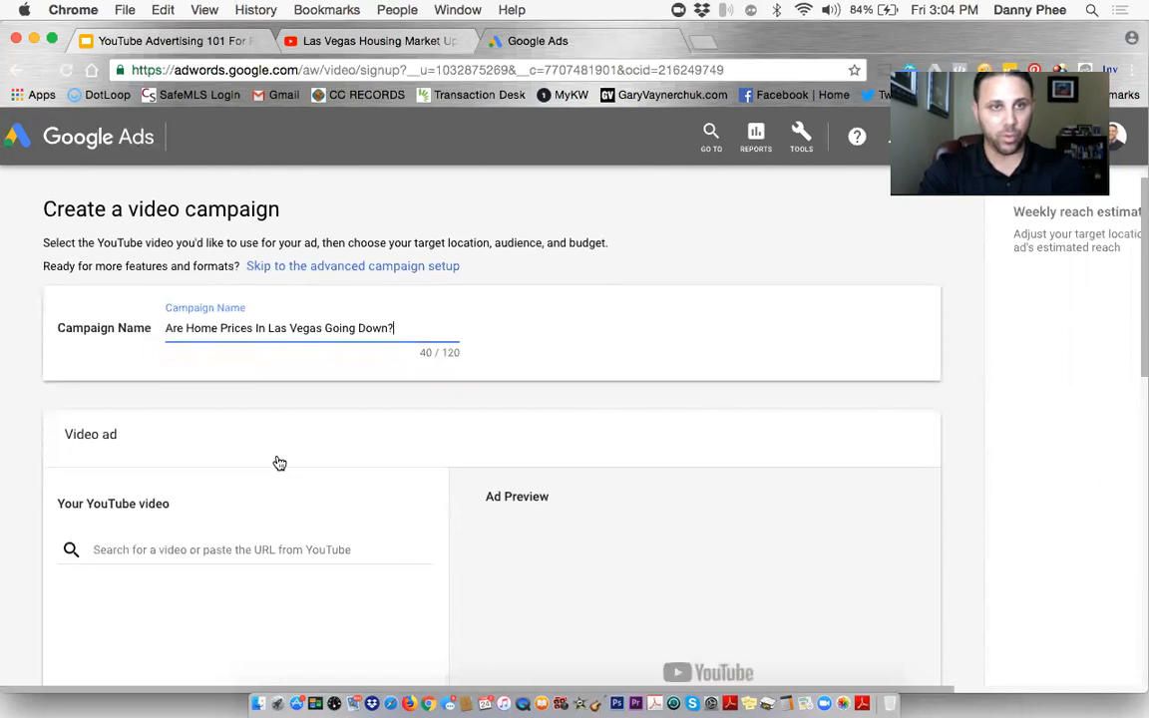
double_click(372, 329)
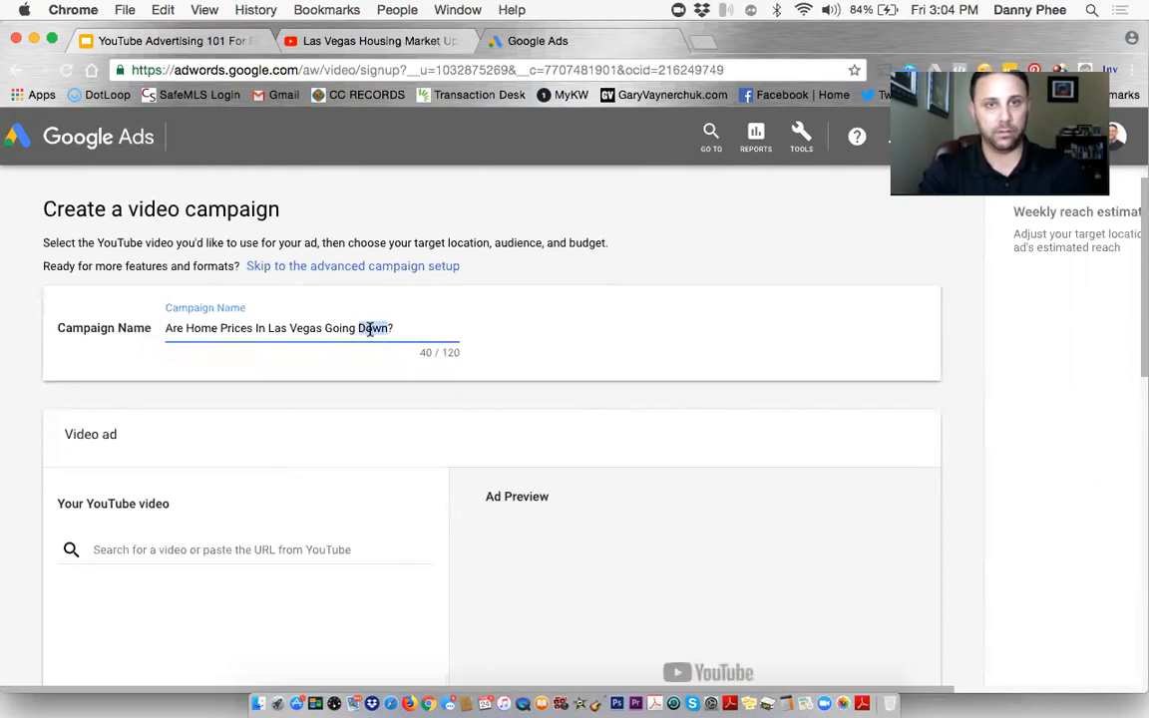
triple_click(371, 329)
click(404, 390)
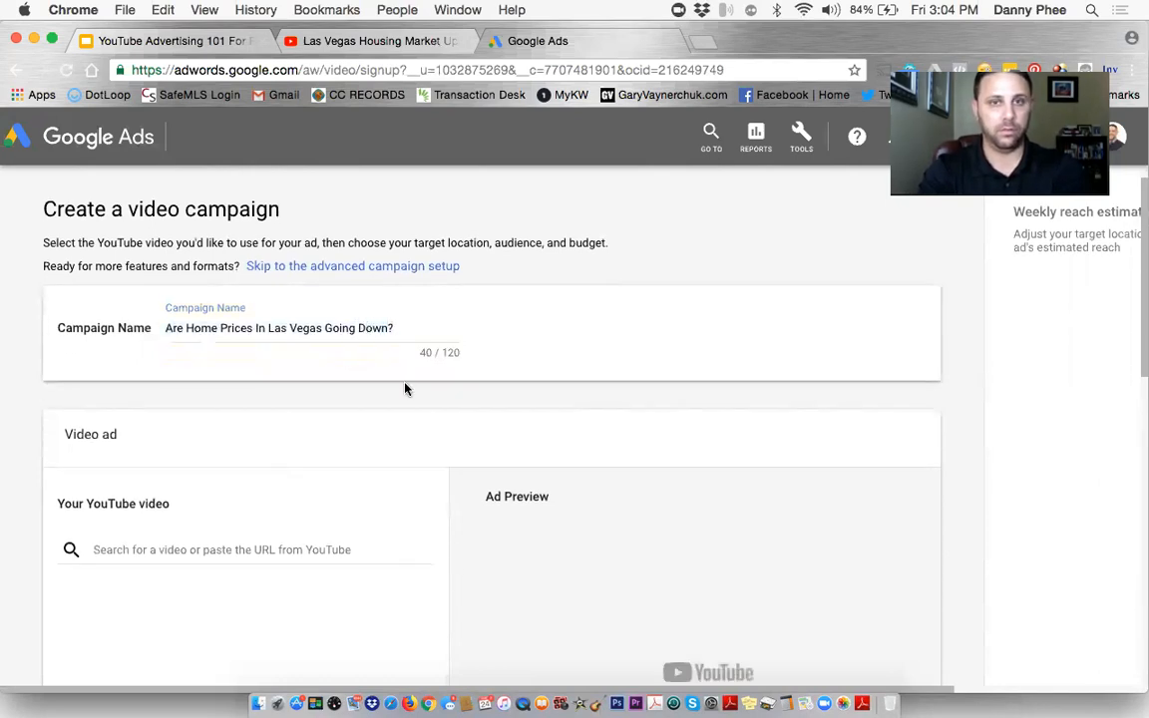
Copy the share link of the August 2018 Las Vegas Housing Market Update video on YouTube.
scroll(405, 389, down, 1)
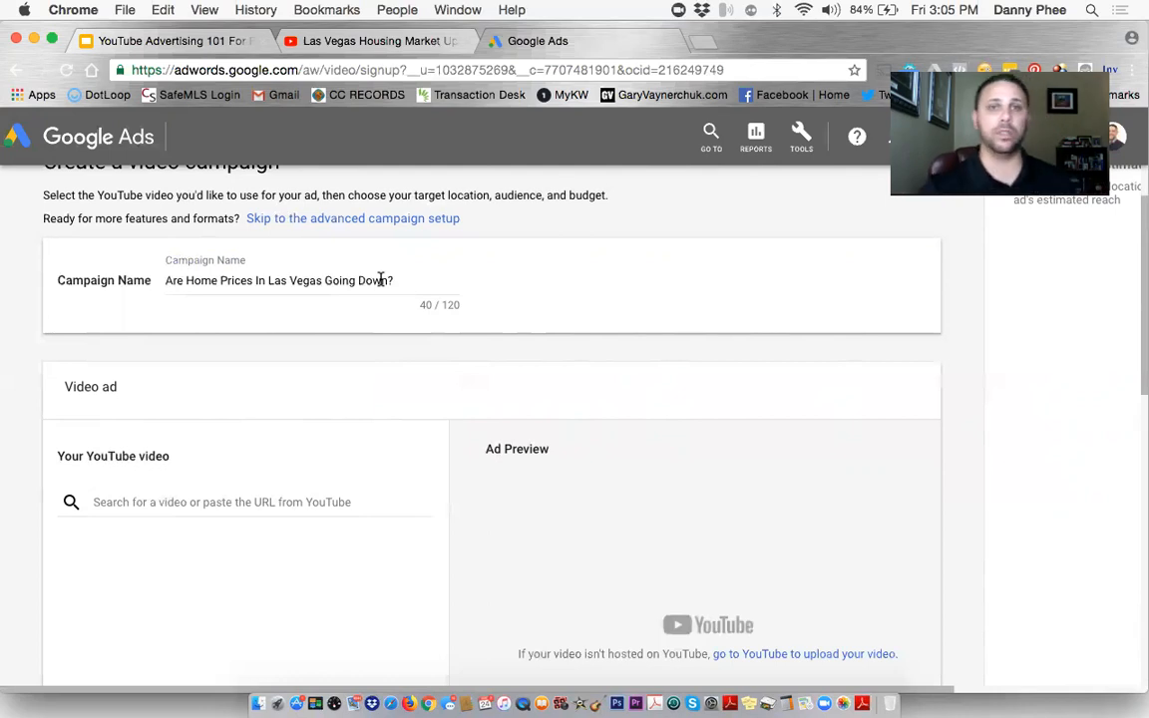
click(361, 50)
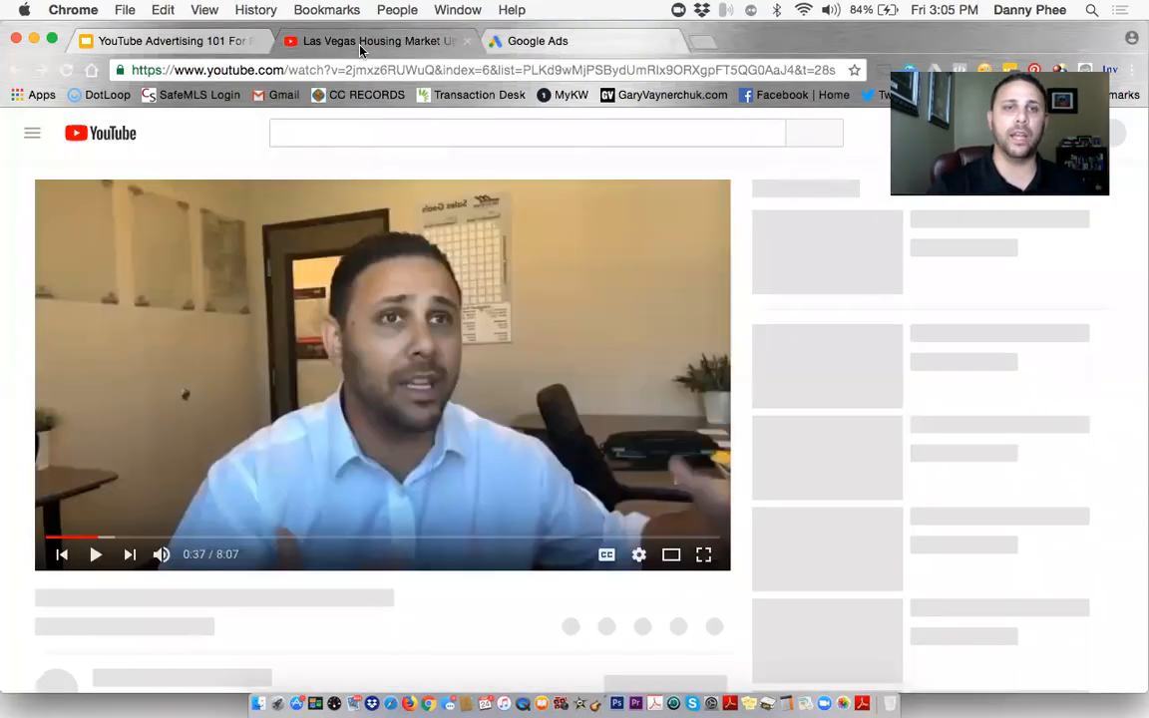
click(585, 44)
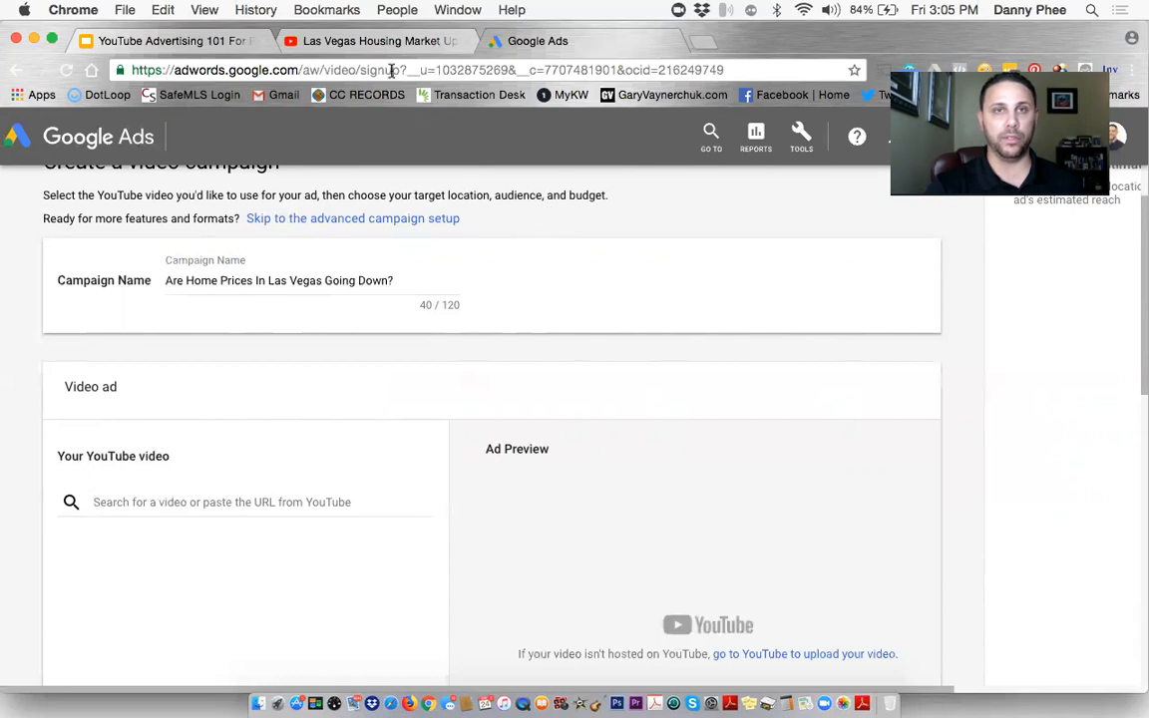
click(381, 41)
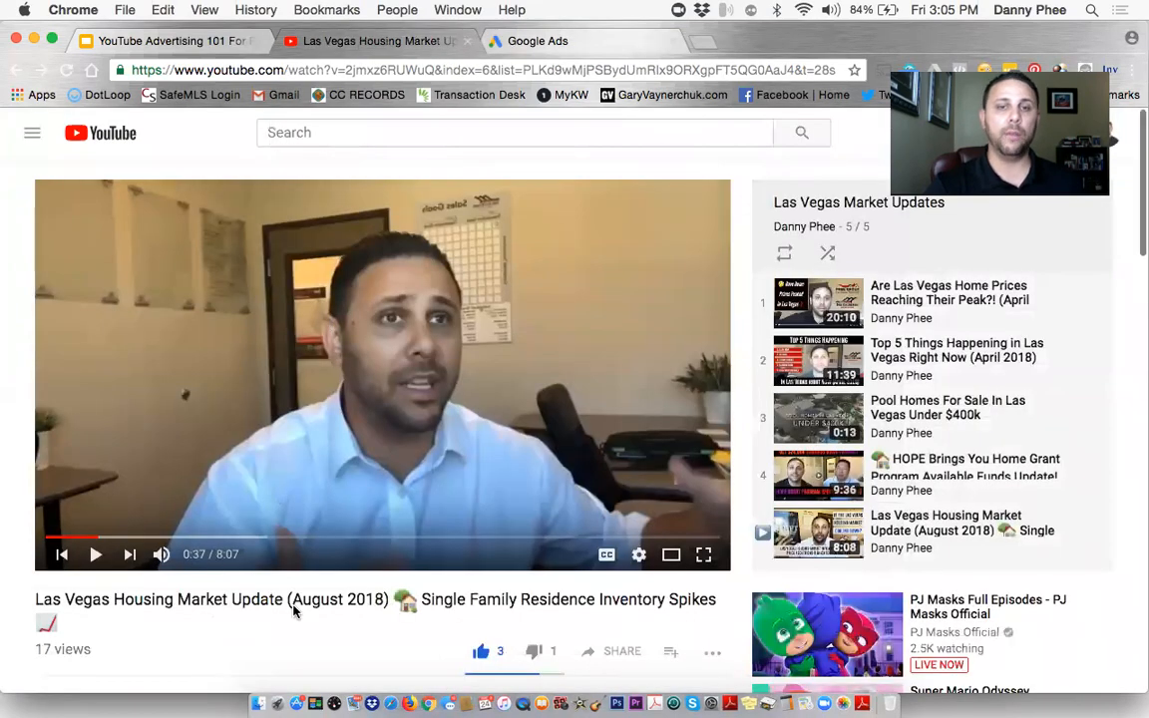
scroll(294, 612, down, 5)
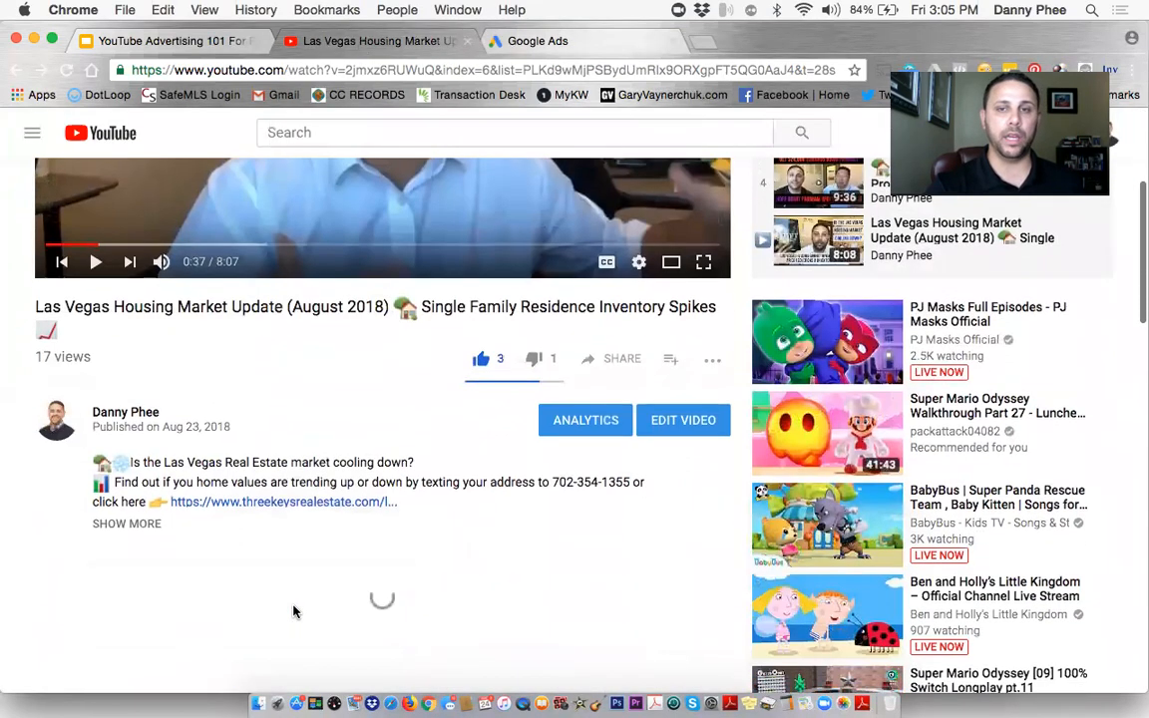
scroll(295, 611, up, 5)
scroll(294, 612, down, 2)
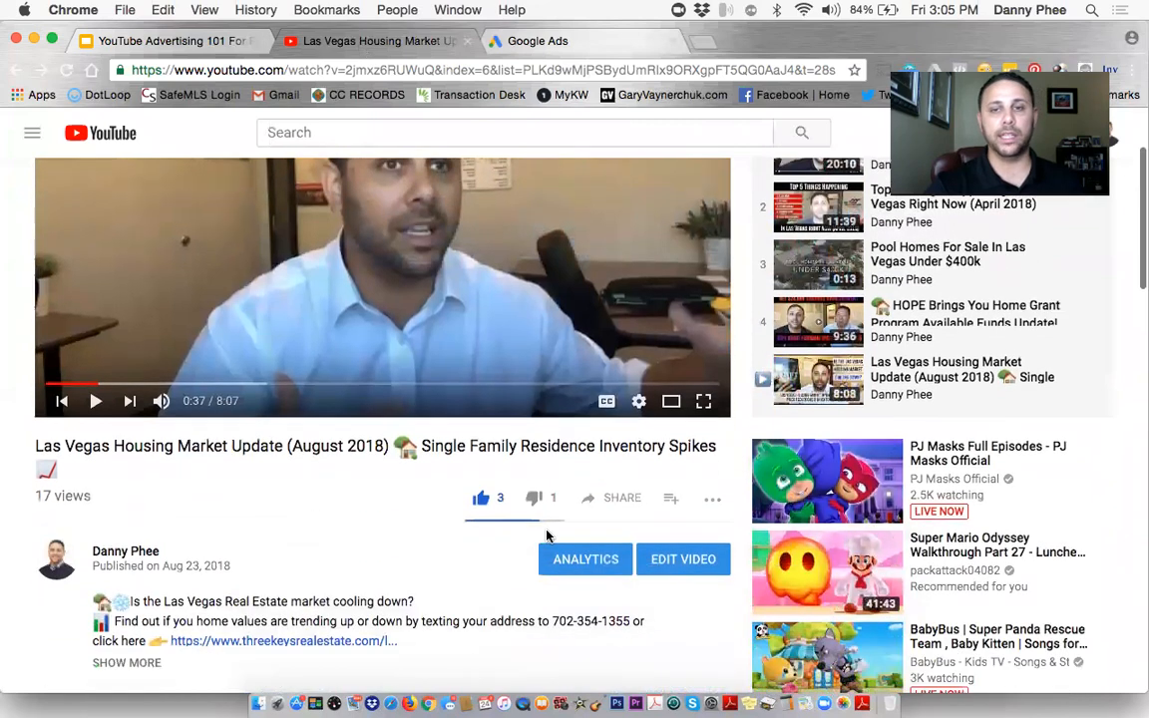
click(626, 503)
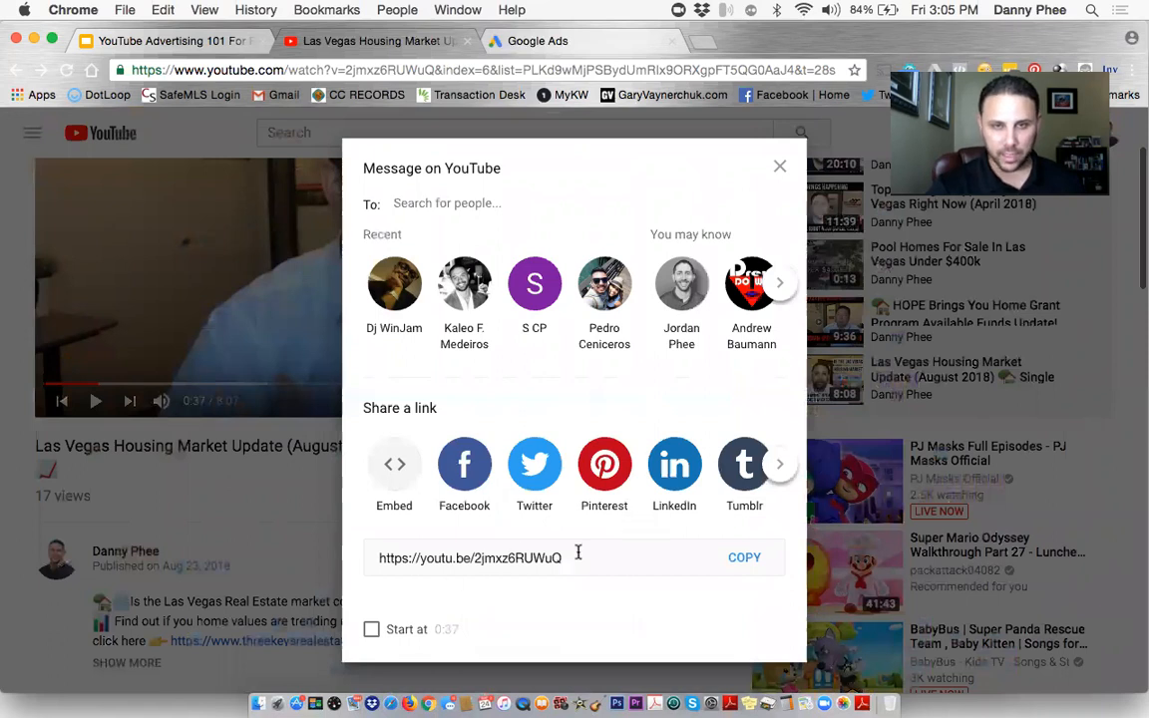
click(745, 559)
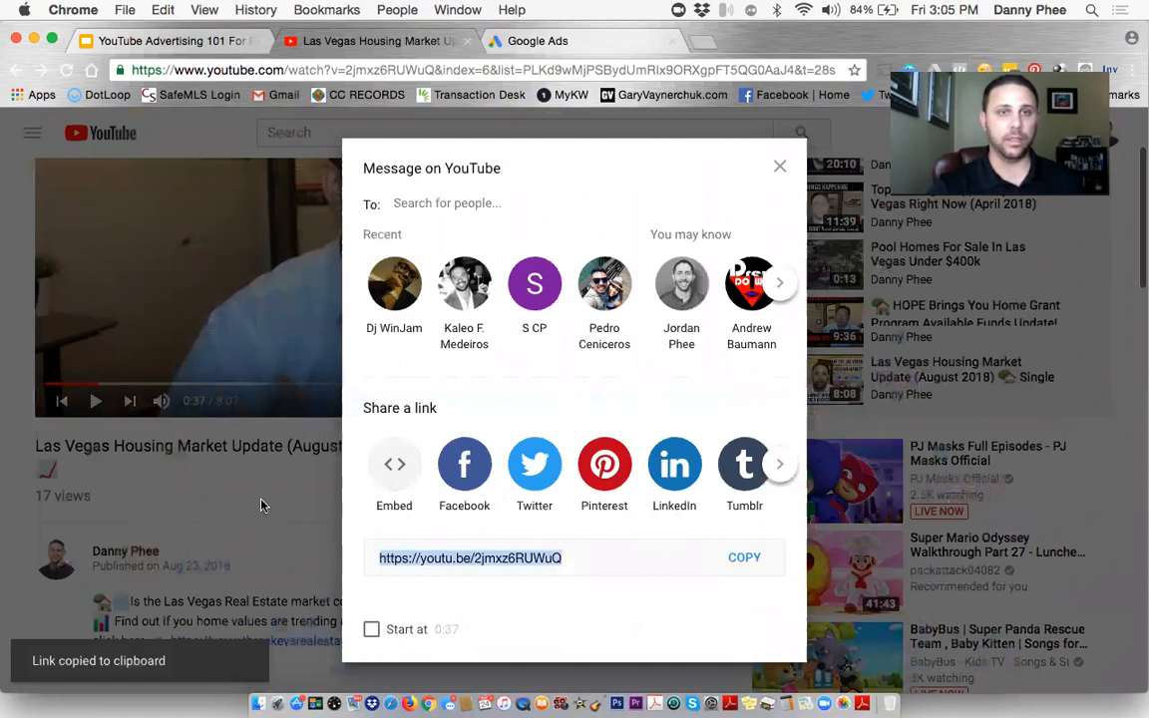
Paste the copied link as the campaign's YouTube video in Google Ads and review the ad placement and viewer destination options.
click(505, 41)
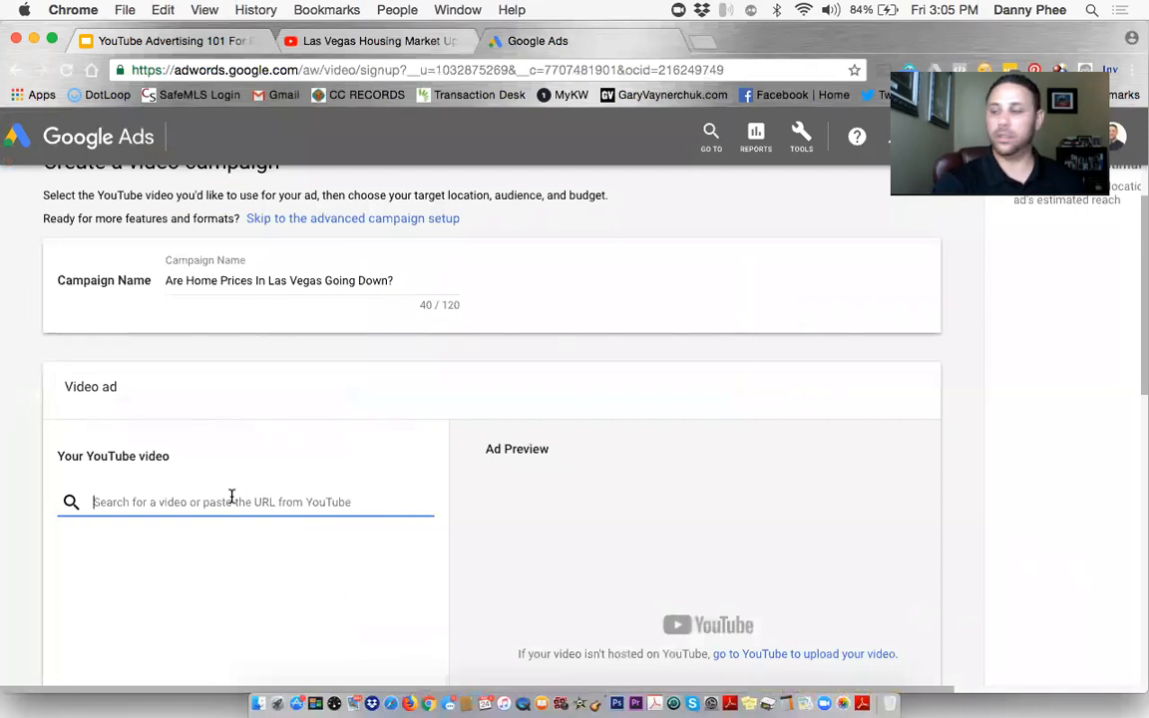
key(ctrl+v)
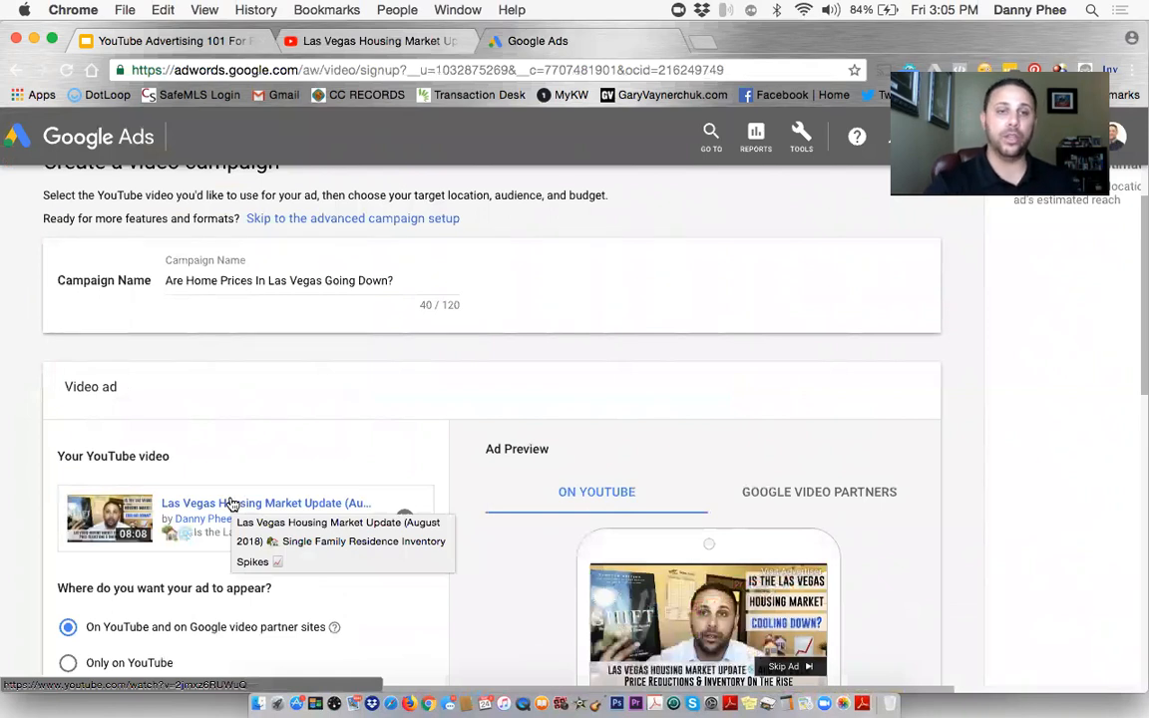
scroll(230, 502, down, 3)
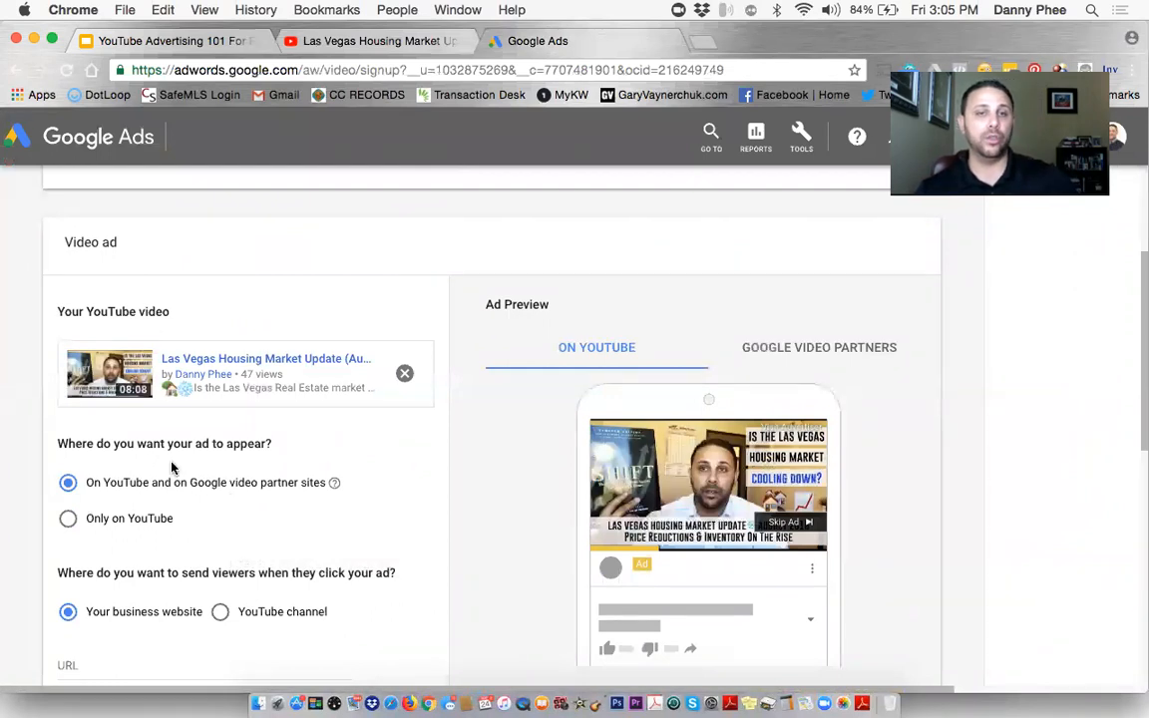
scroll(171, 467, down, 2)
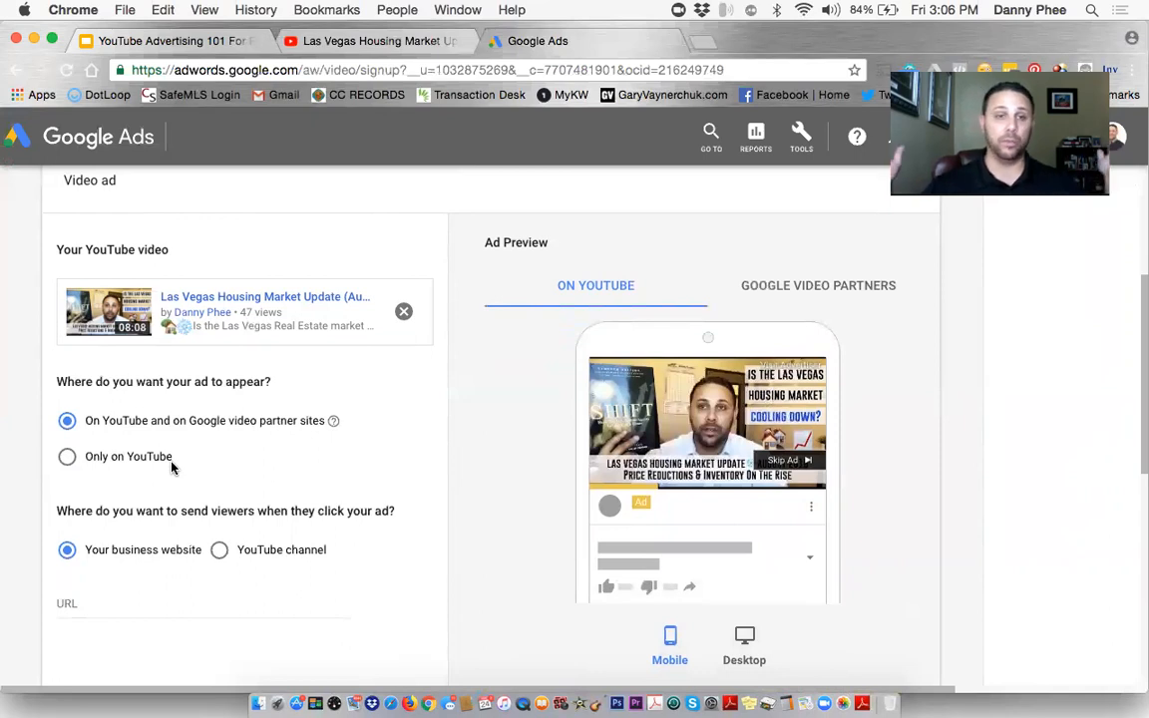
scroll(167, 474, down, 1)
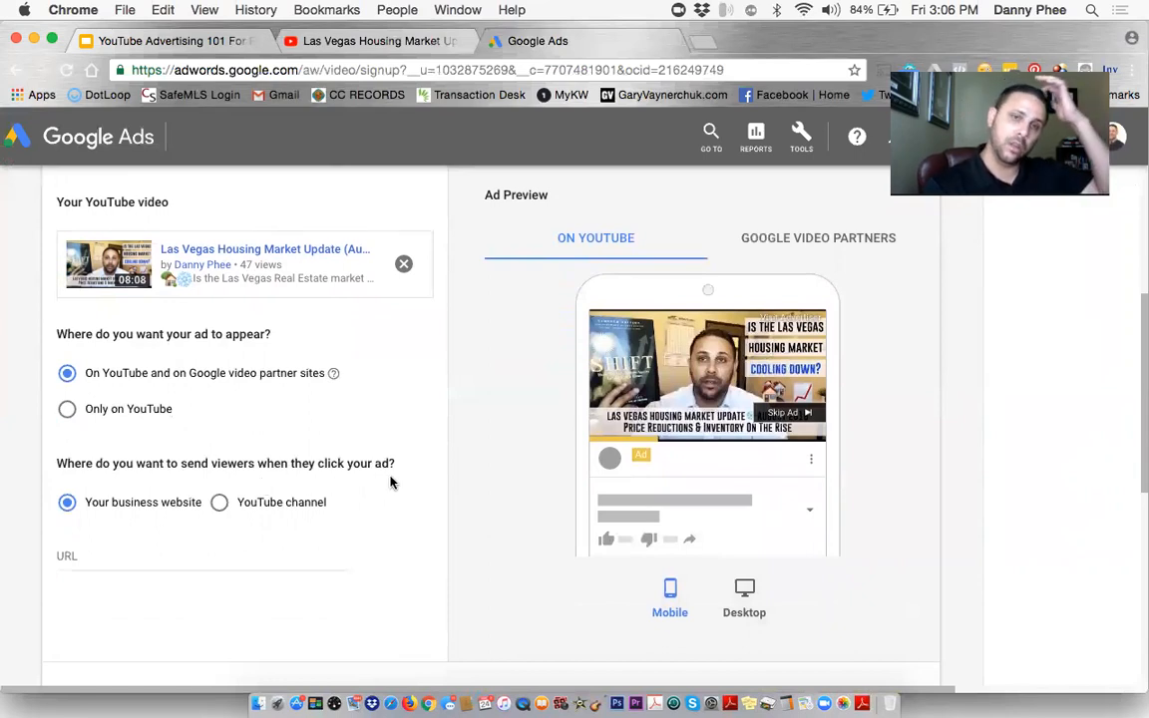
scroll(390, 483, down, 1)
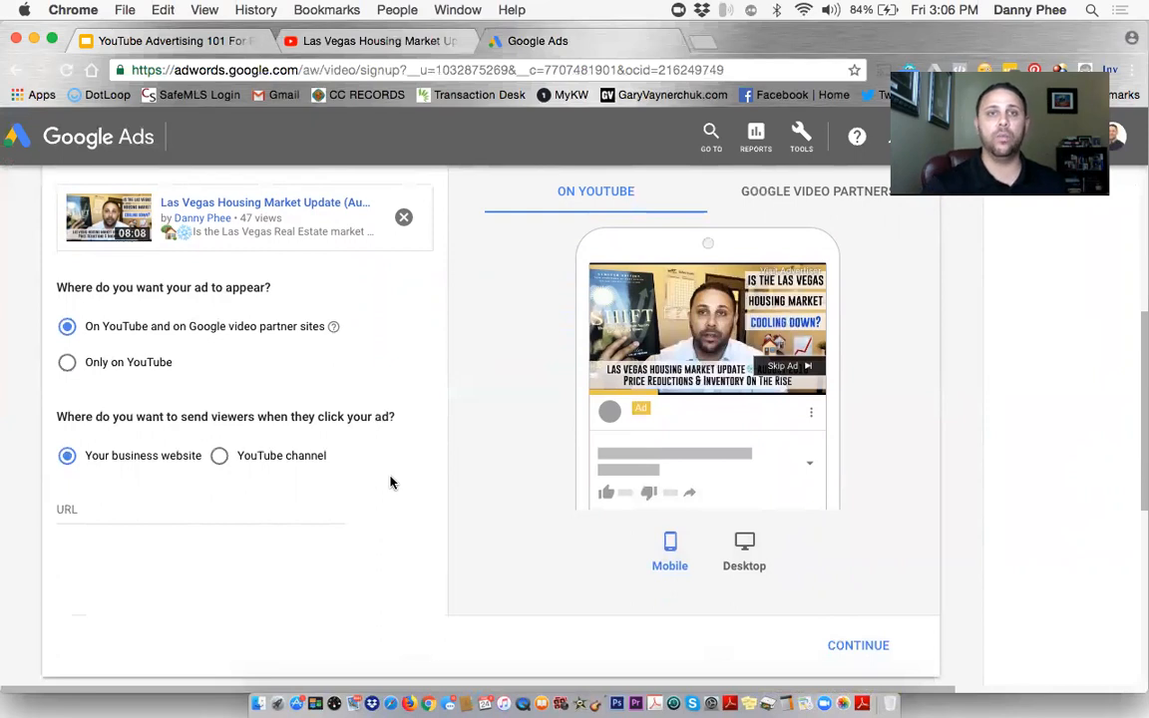
Open the threekeysrealestate.com link from the market update video's description in a new tab and switch to it.
click(379, 44)
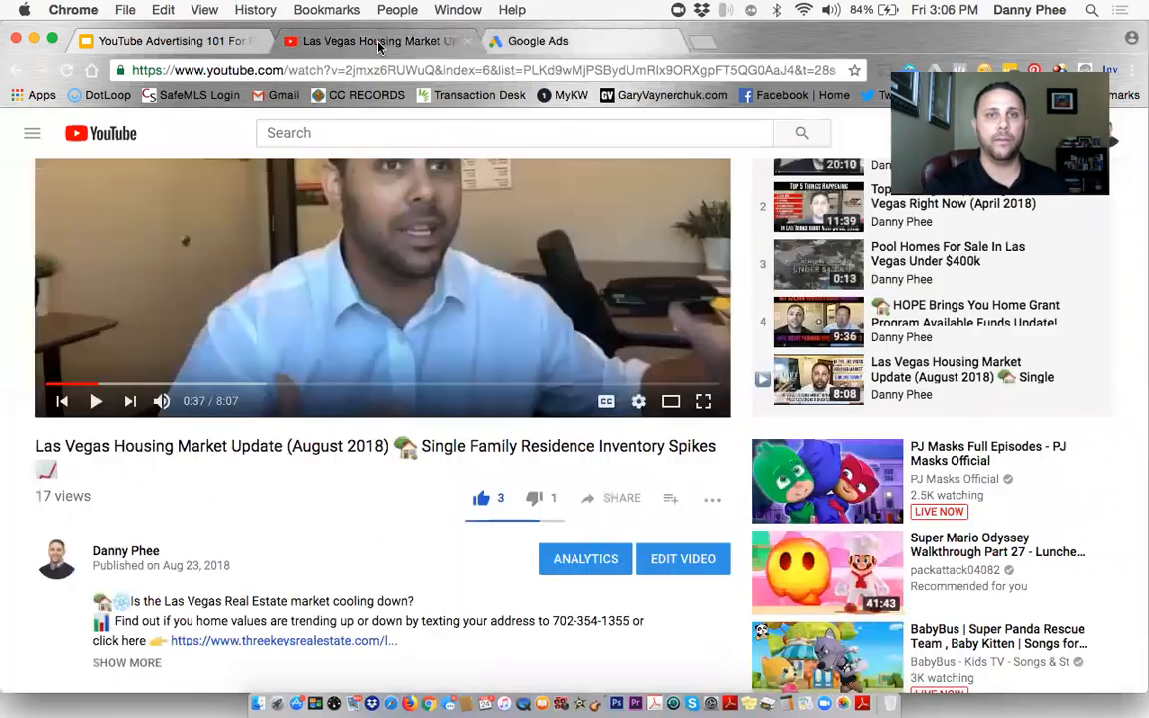
right_click(309, 644)
click(448, 369)
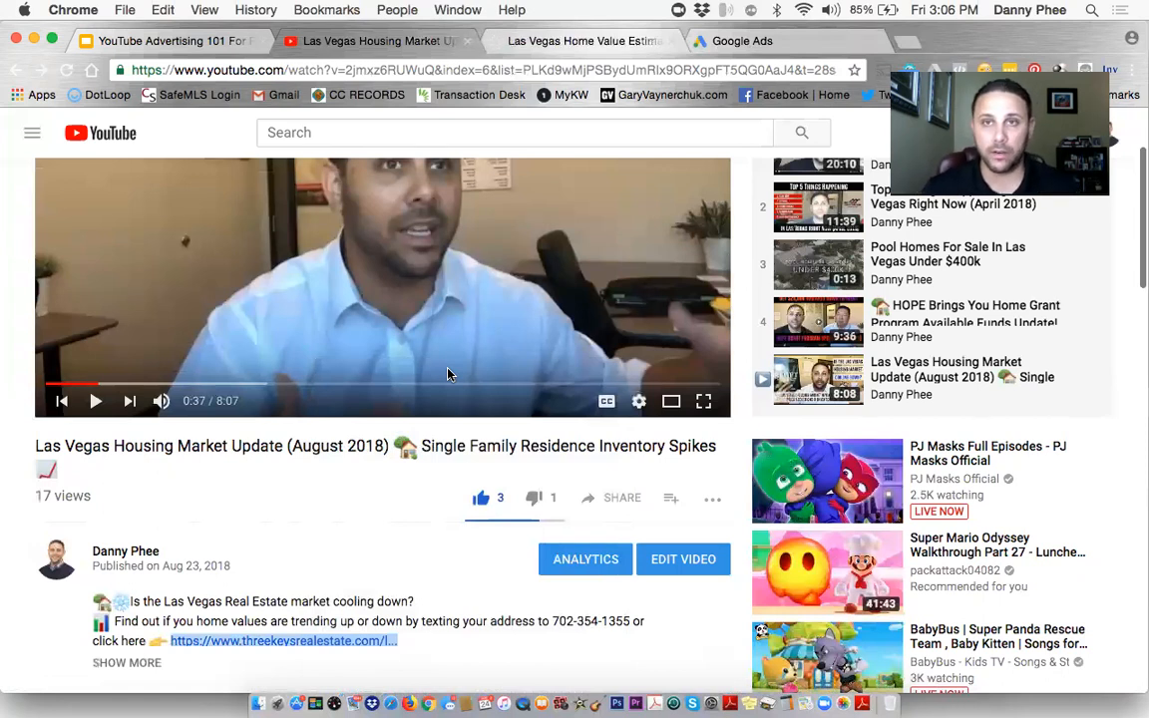
click(582, 41)
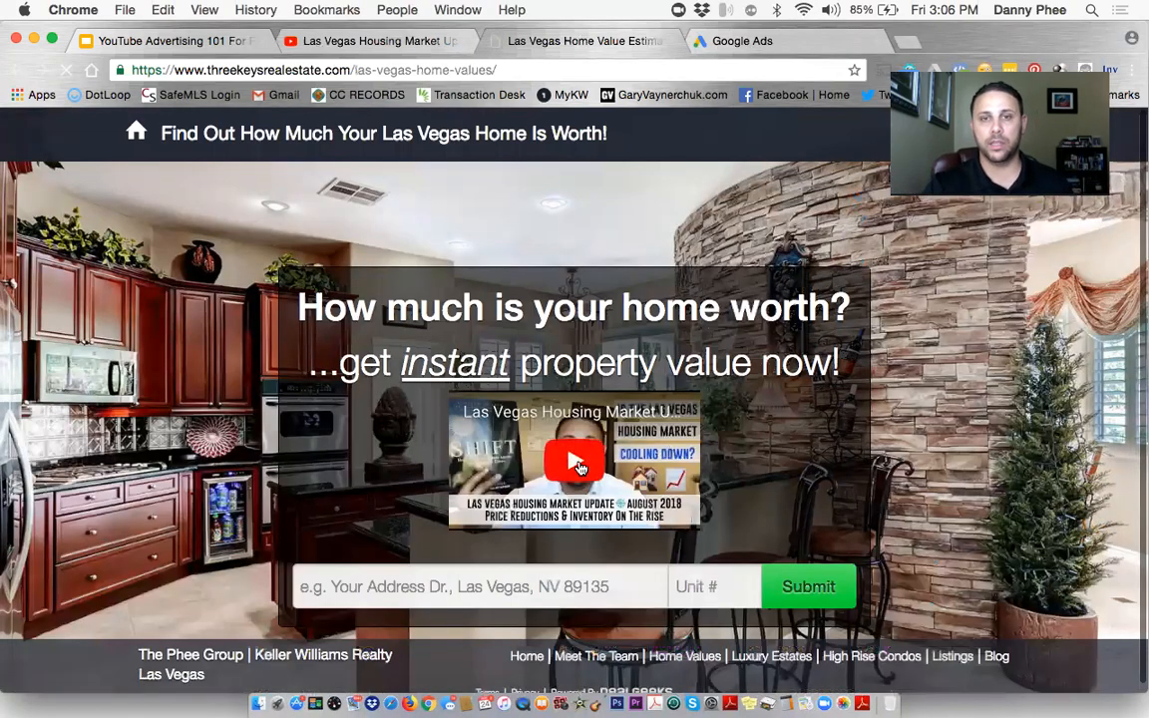
Play the market update video embedded on the home value landing page, raise the sound volume and pause it.
click(577, 463)
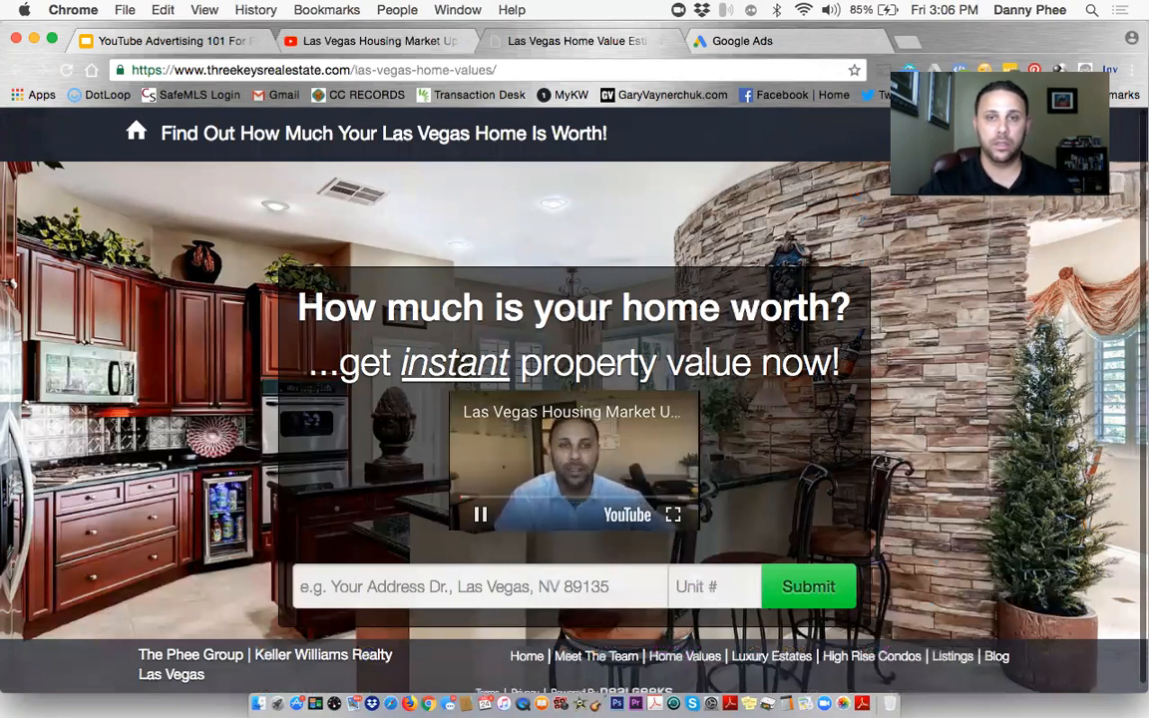
key(XF86AudioRaiseVolume)
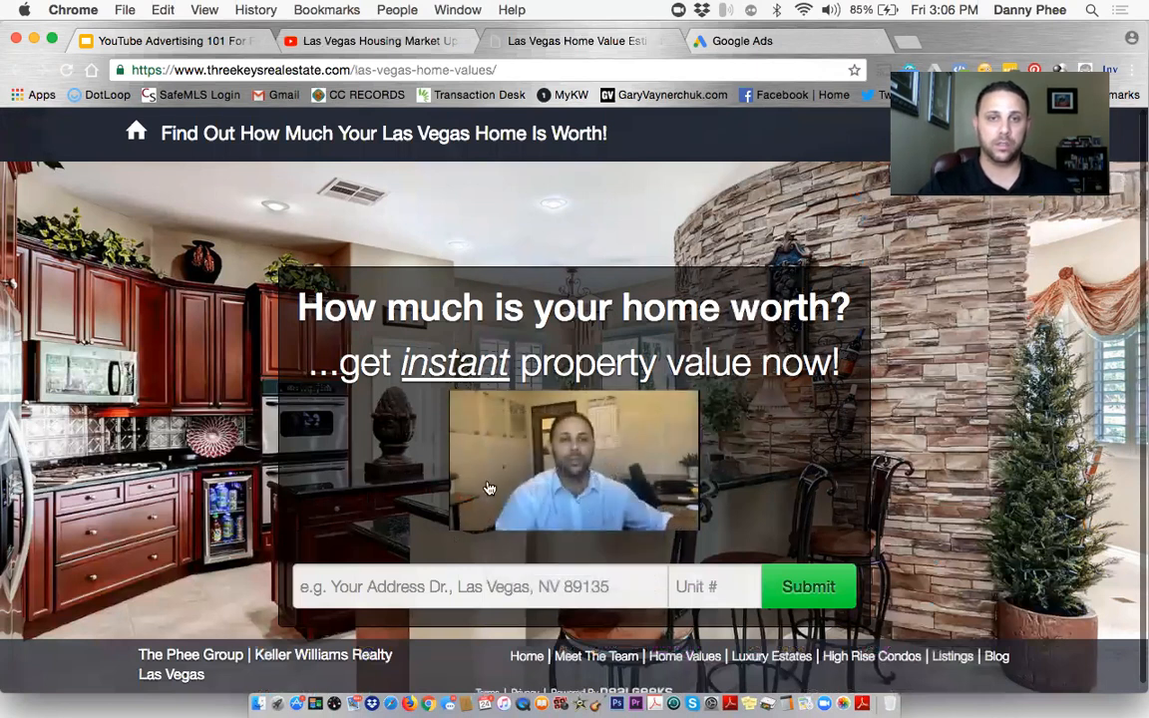
click(480, 516)
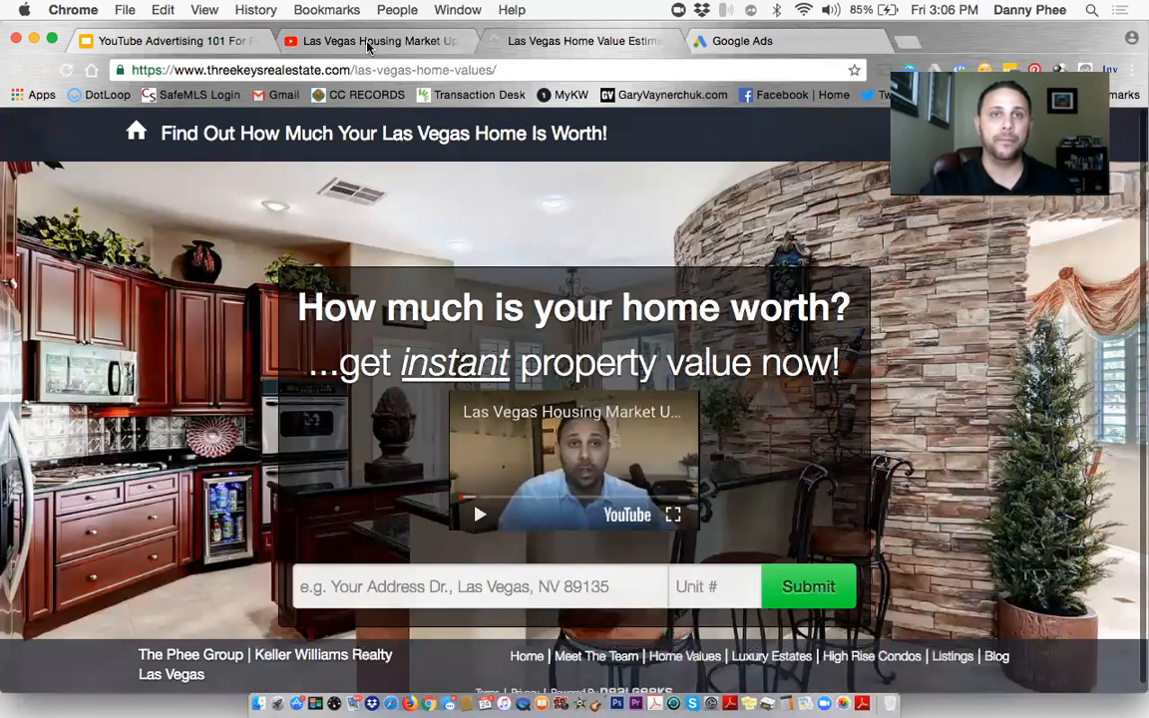
Copy the full web address of the Las Vegas home values landing page.
click(748, 42)
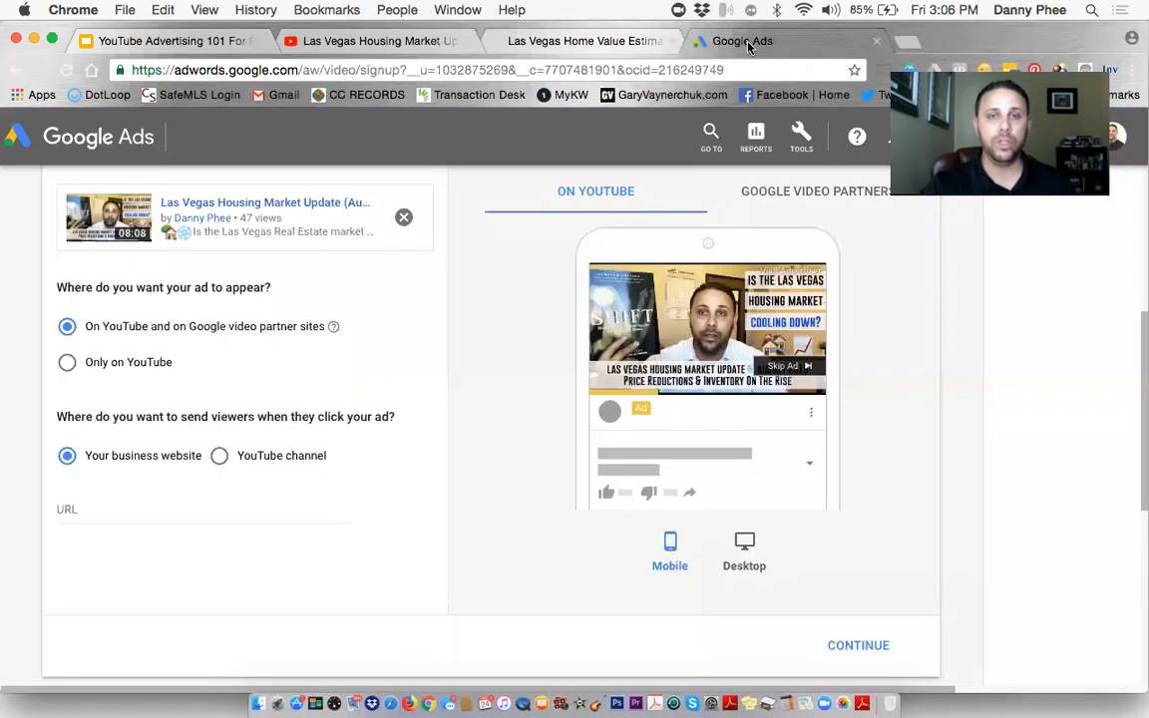
click(555, 40)
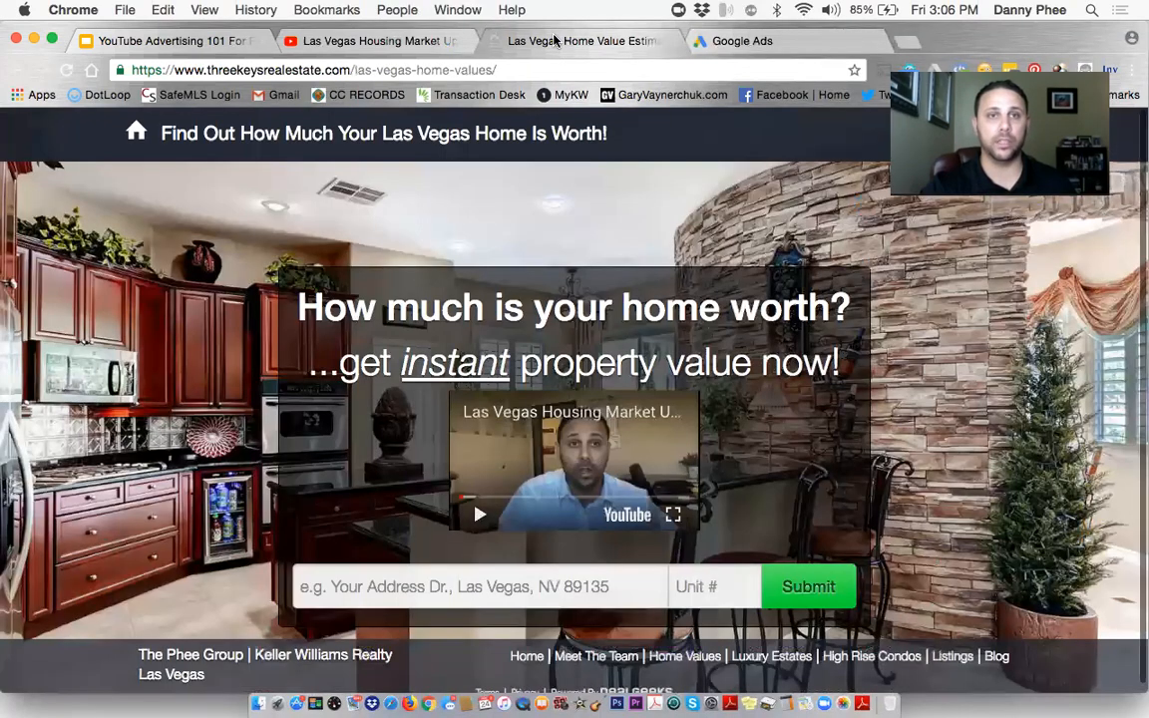
click(439, 72)
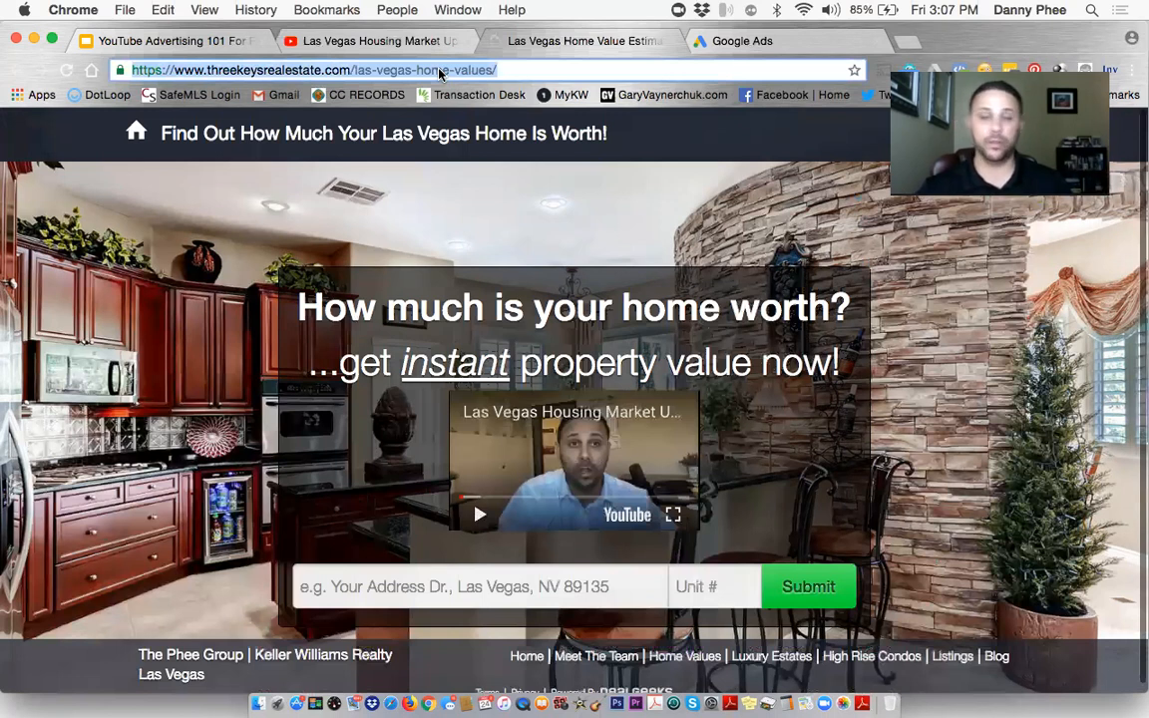
key(super+c)
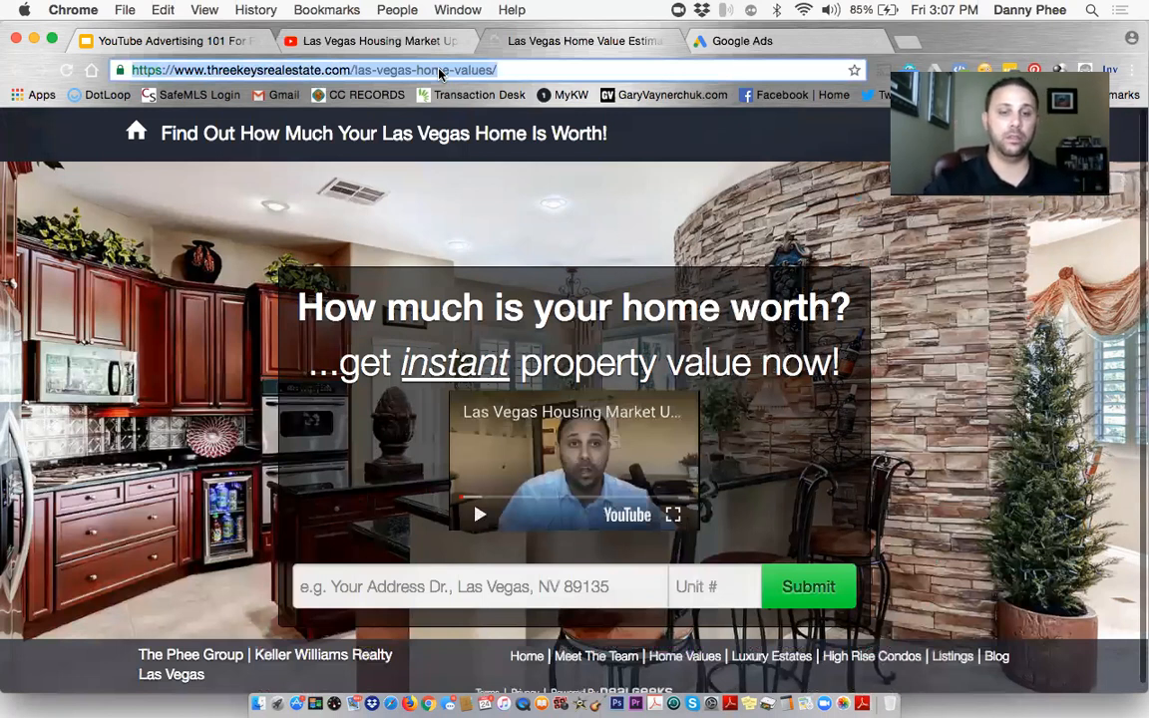
click(774, 41)
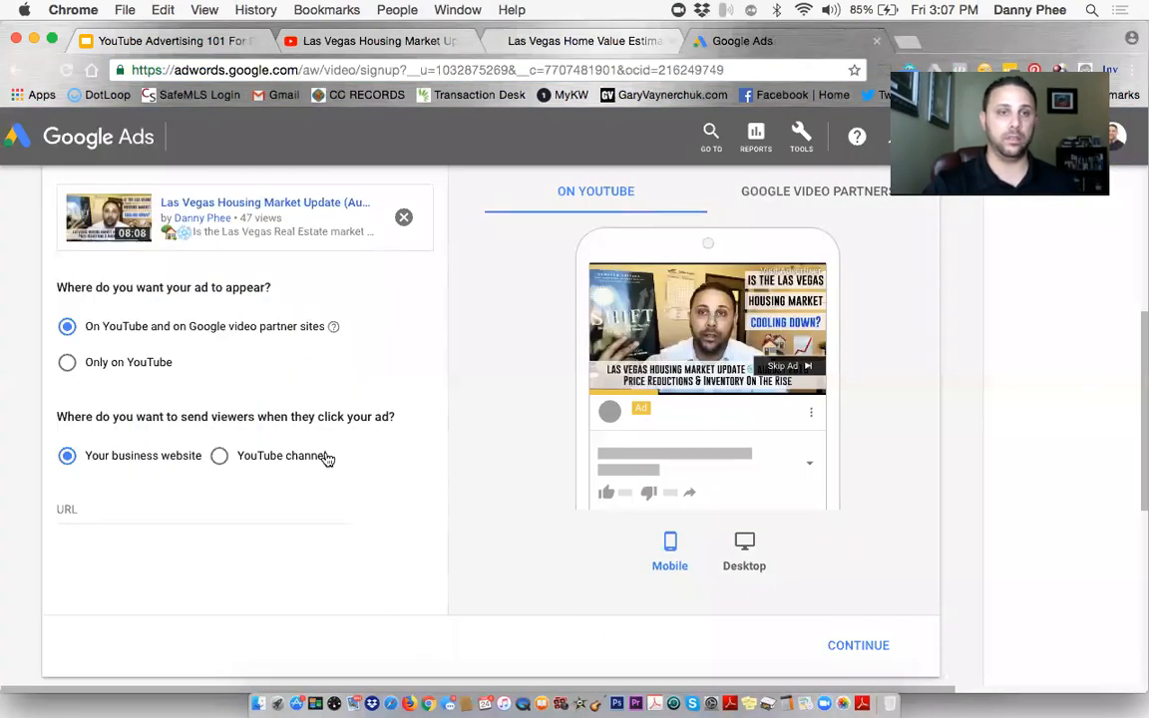
click(88, 507)
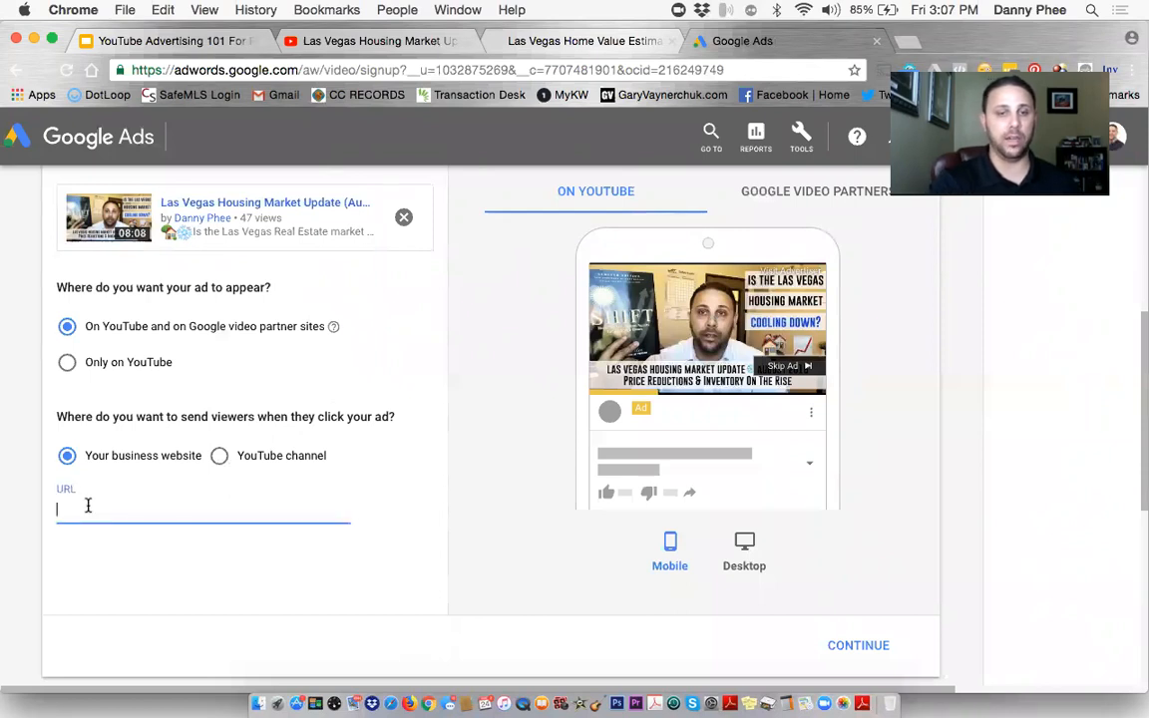
key(super+v)
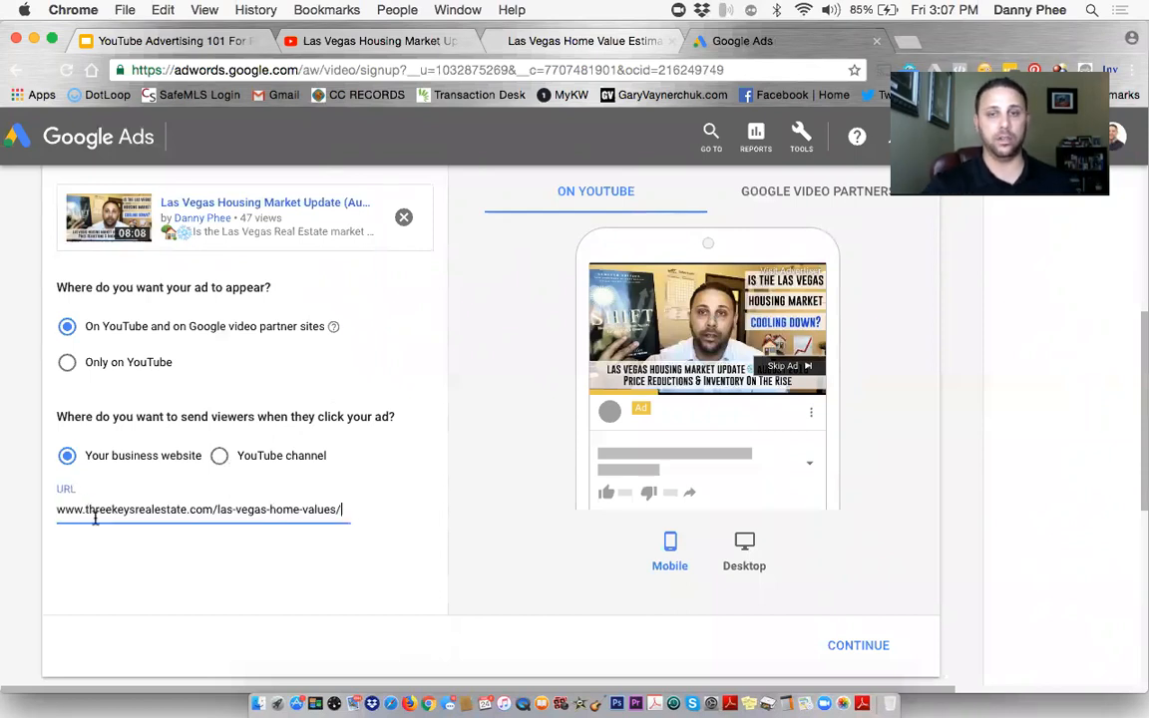
Preview how the video ad looks on YouTube for desktop viewers.
scroll(301, 579, down, 2)
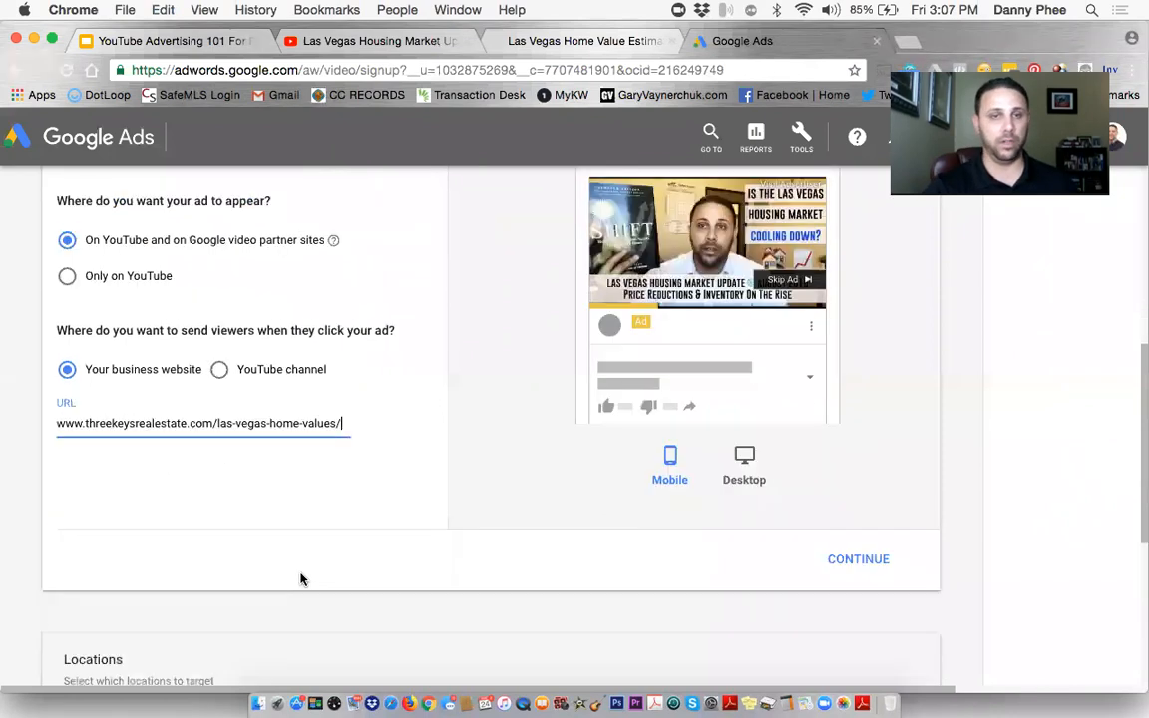
scroll(302, 579, up, 3)
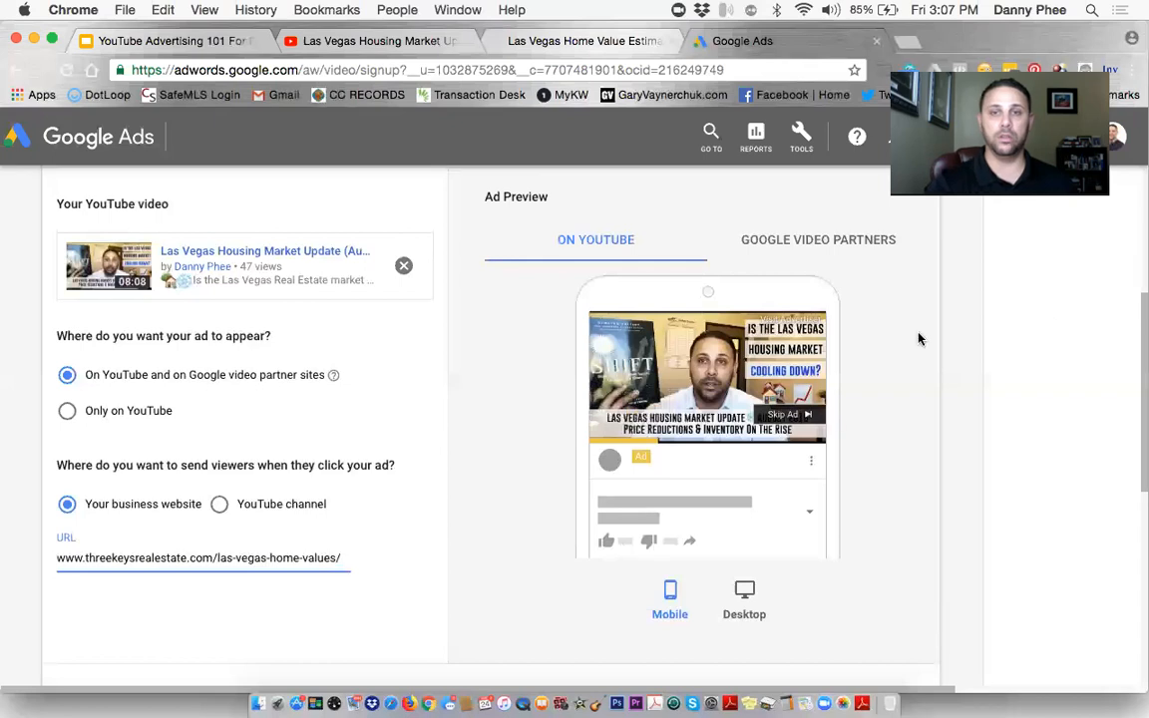
click(745, 591)
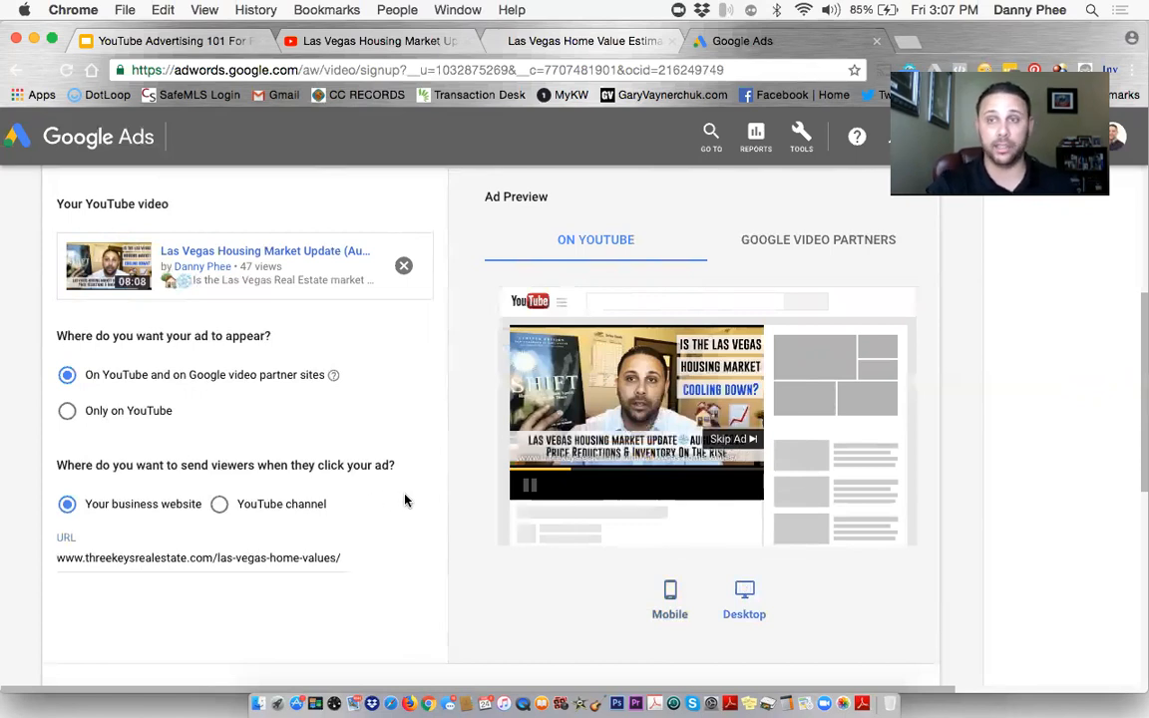
scroll(405, 500, down, 2)
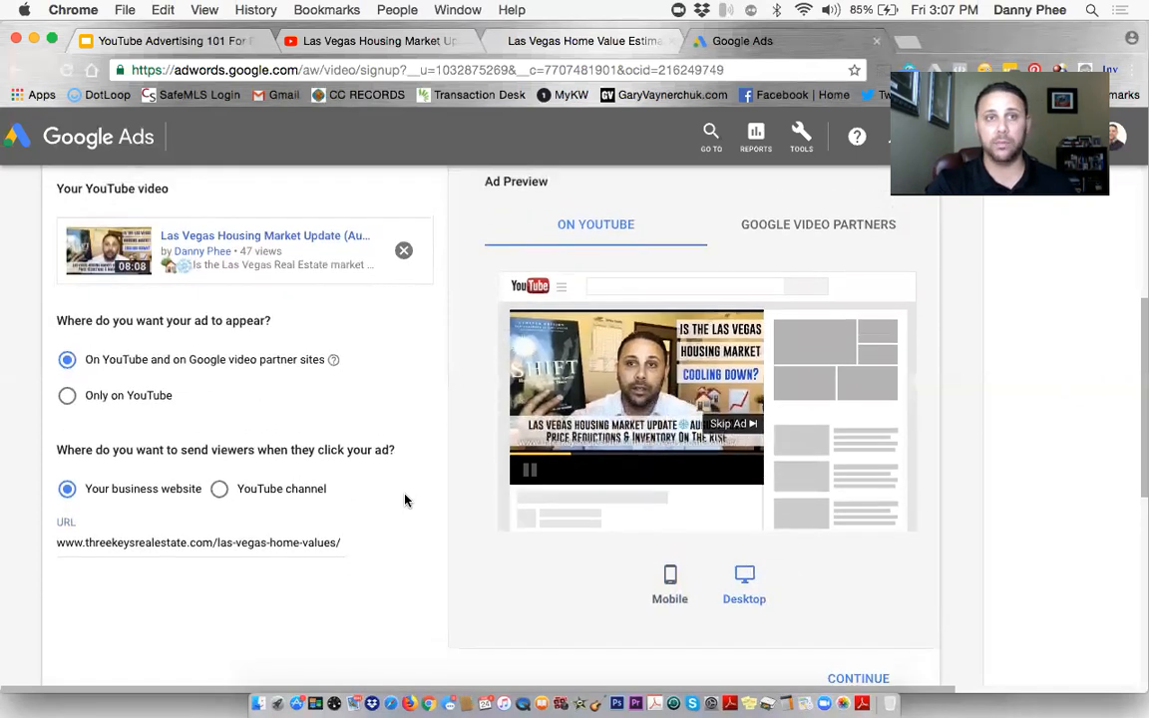
Review the video campaign form, from the campaign name and video ad settings to the Locations, Audience and Budget sections.
scroll(405, 500, up, 5)
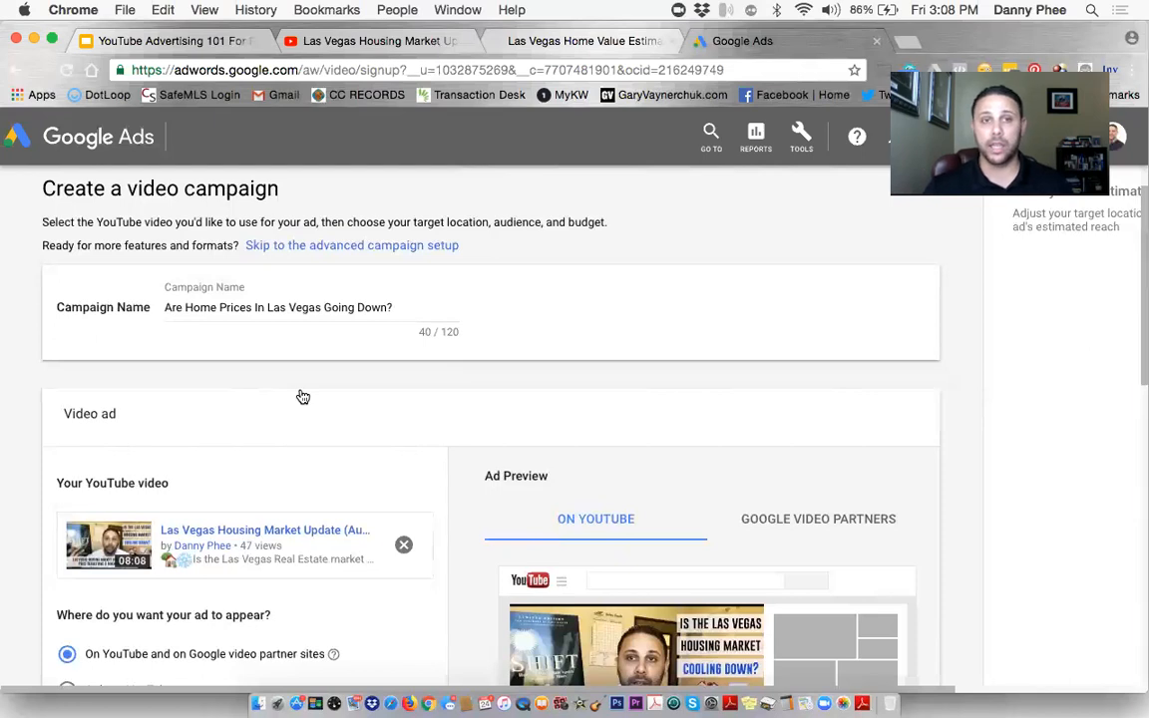
scroll(303, 398, down, 2)
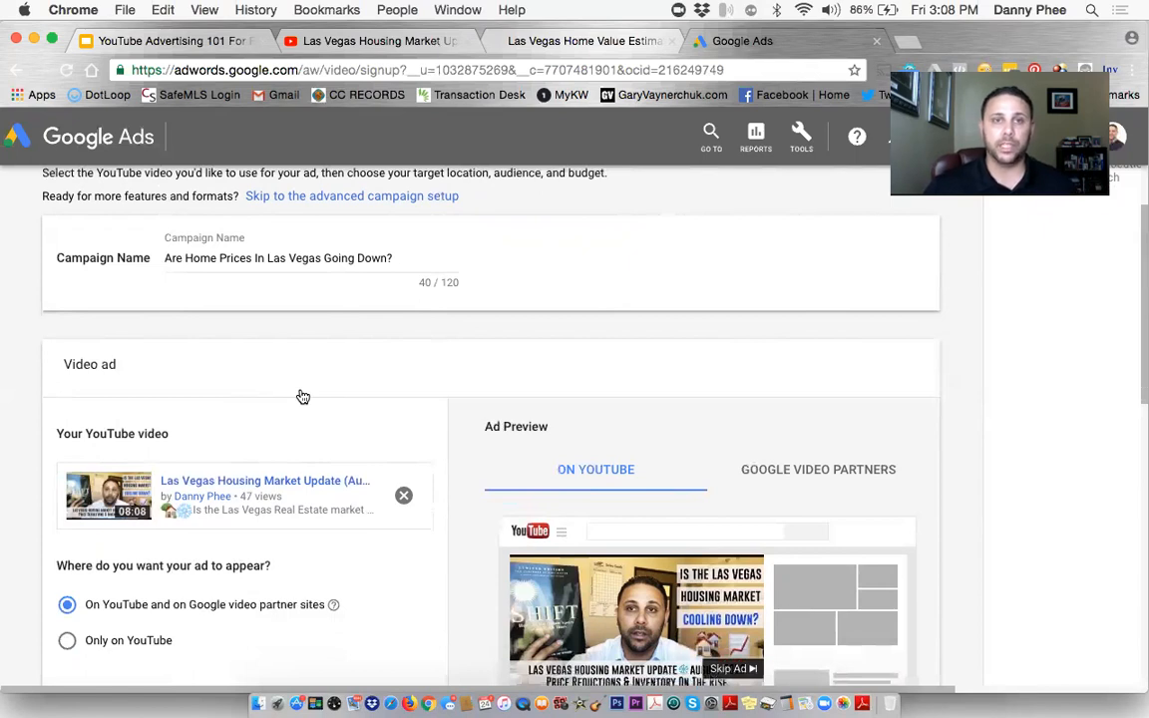
scroll(302, 397, down, 2)
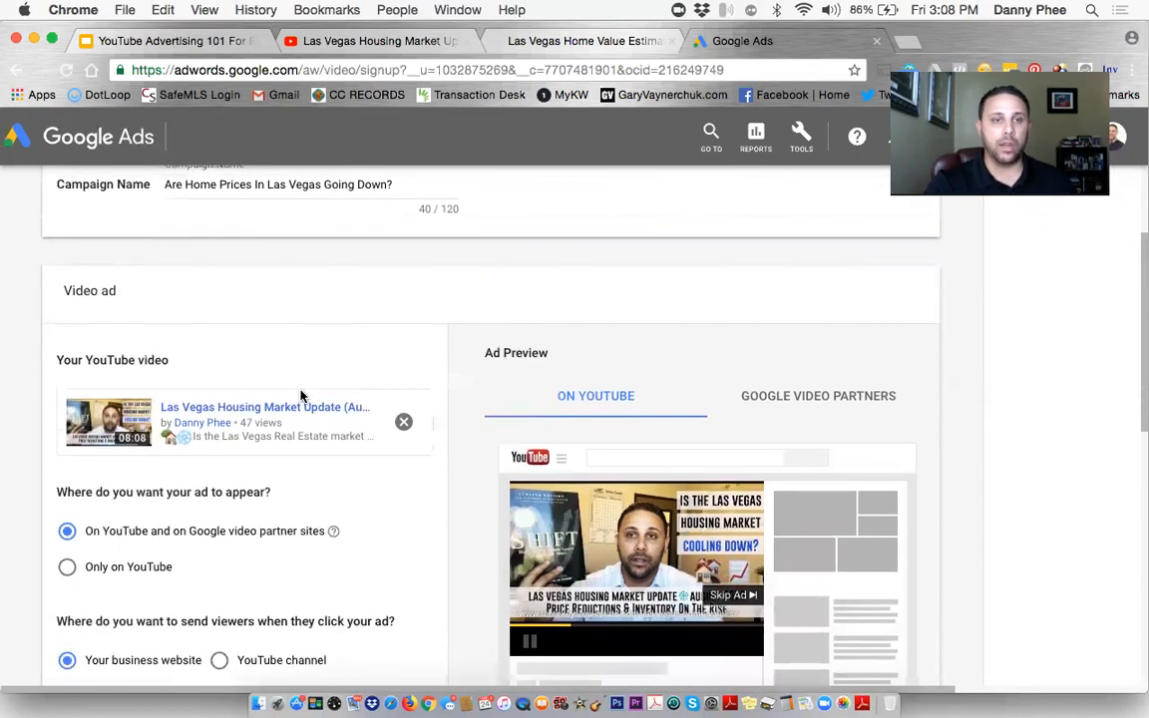
scroll(303, 397, down, 5)
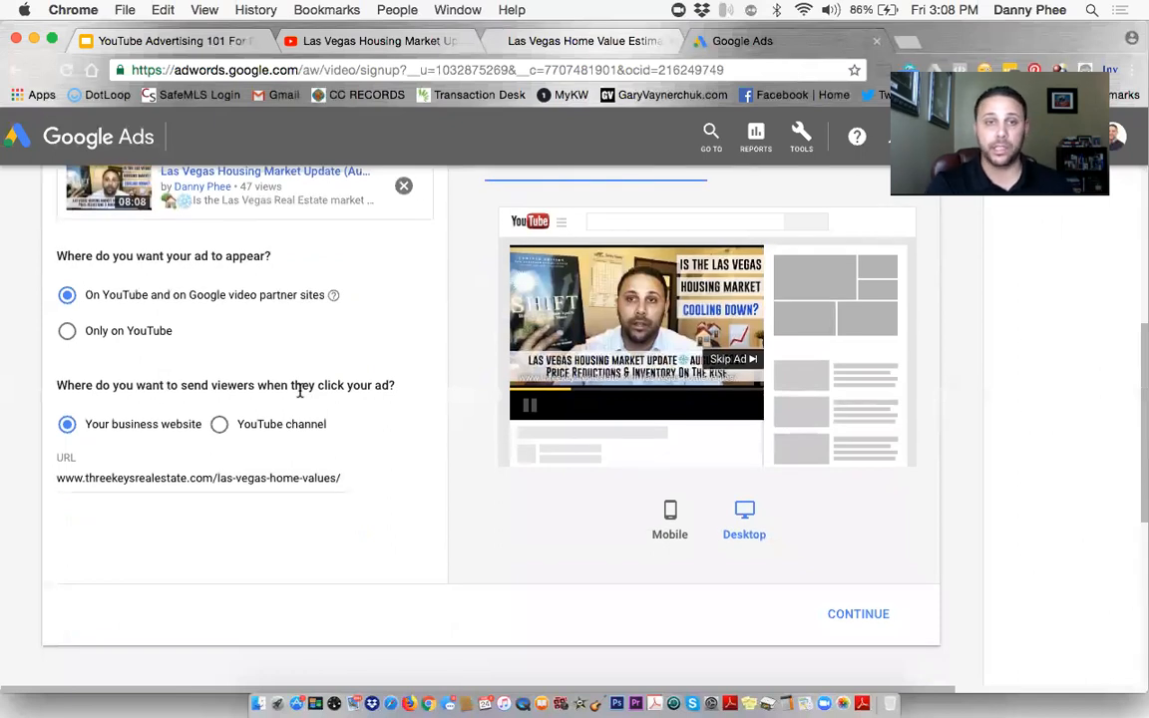
scroll(300, 392, down, 2)
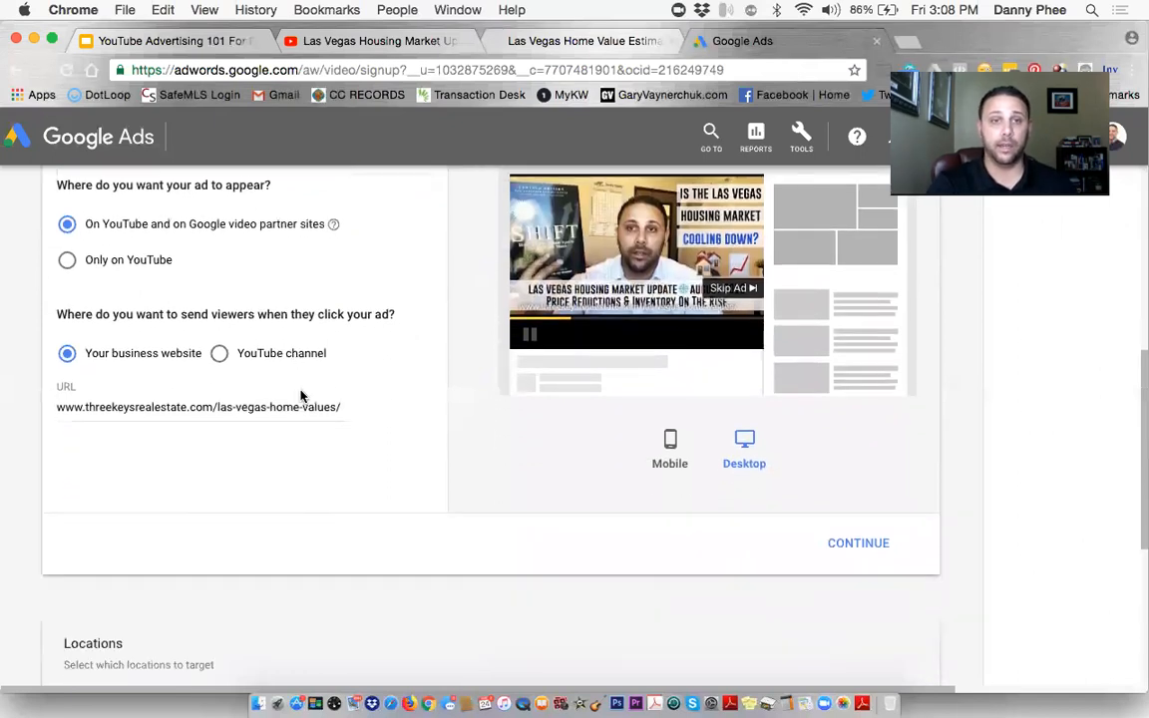
scroll(302, 397, down, 1)
scroll(302, 397, down, 1)
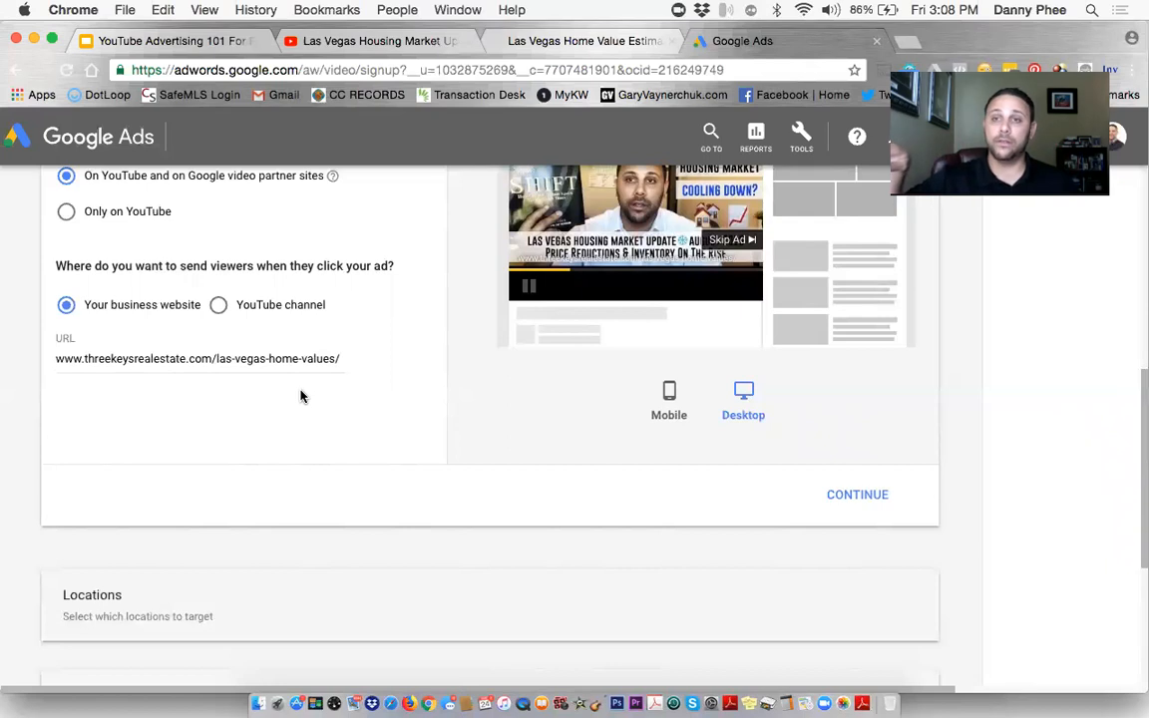
scroll(302, 397, down, 2)
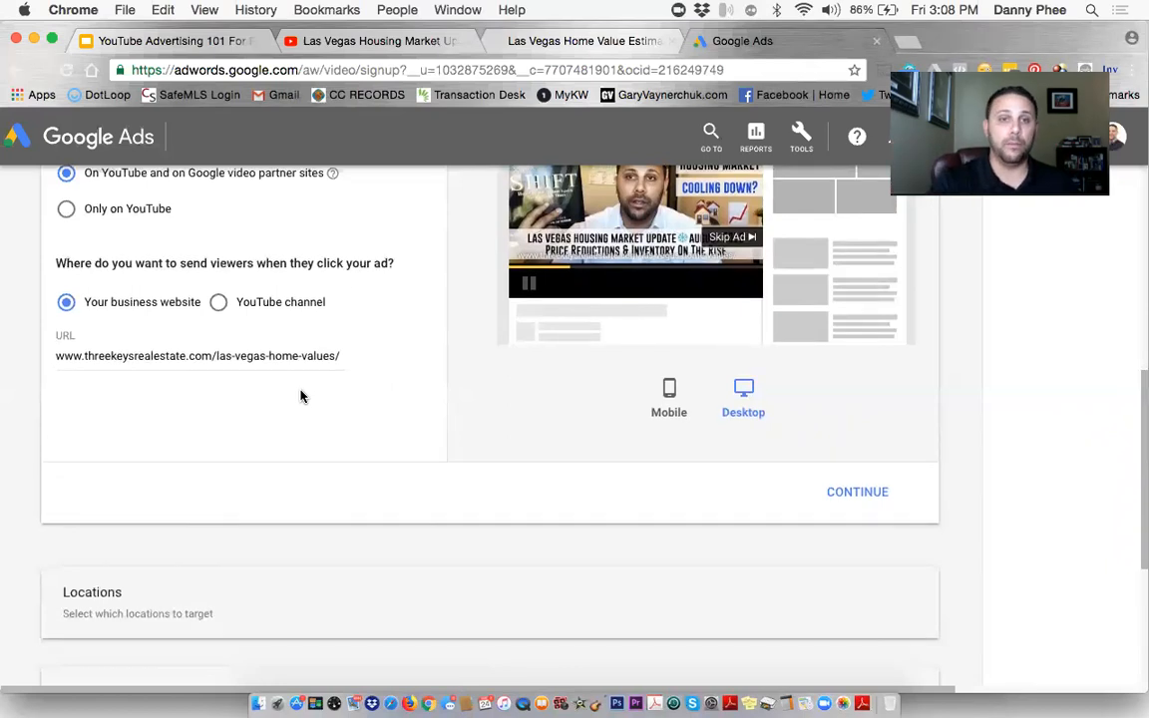
scroll(303, 397, down, 3)
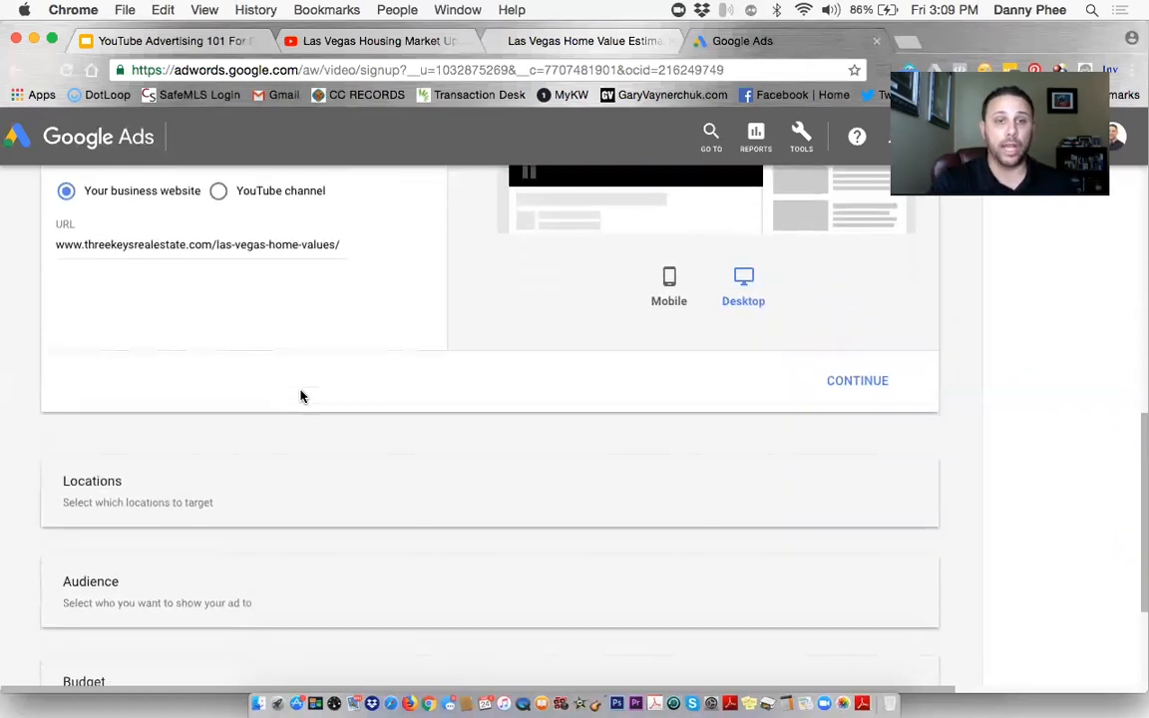
scroll(302, 397, down, 2)
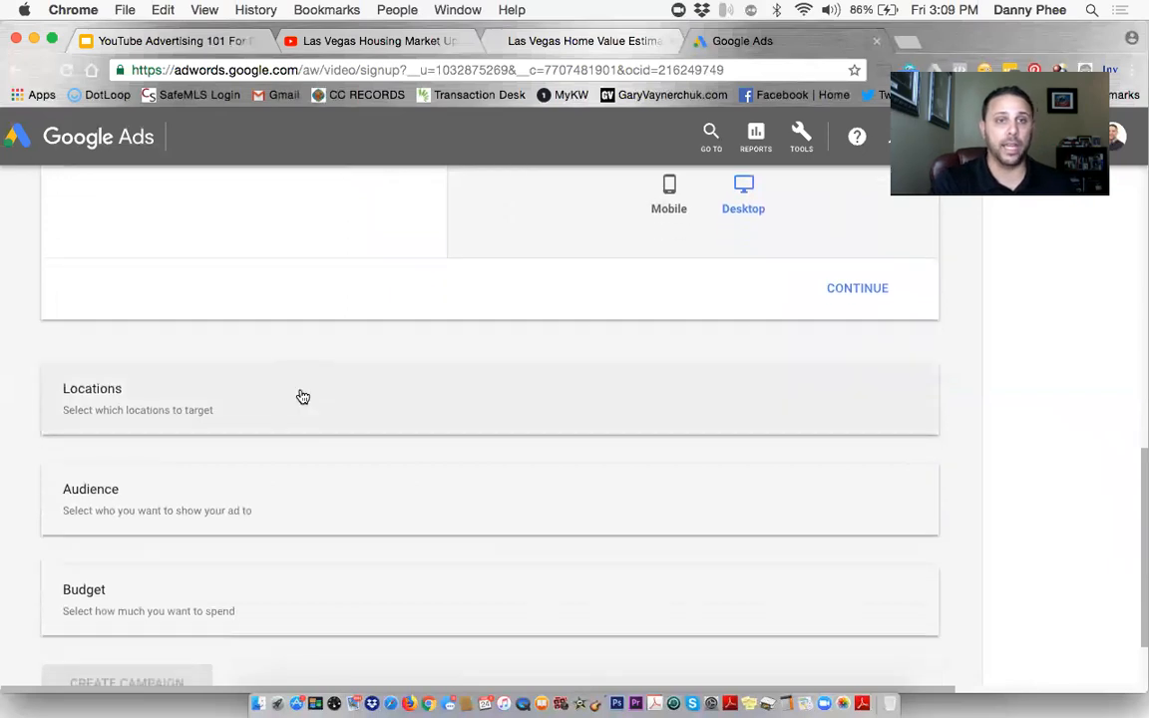
scroll(344, 317, up, 1)
scroll(351, 315, up, 2)
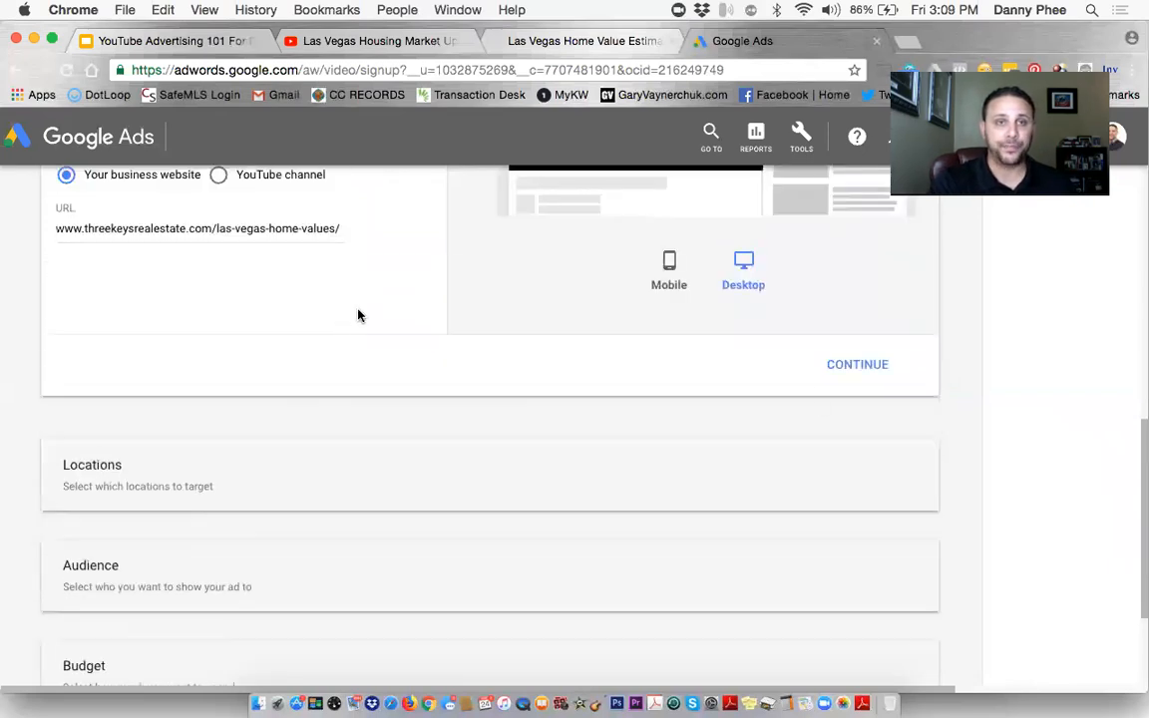
Continue from the video ad settings to the Locations section and allow the site to know the current location.
click(844, 371)
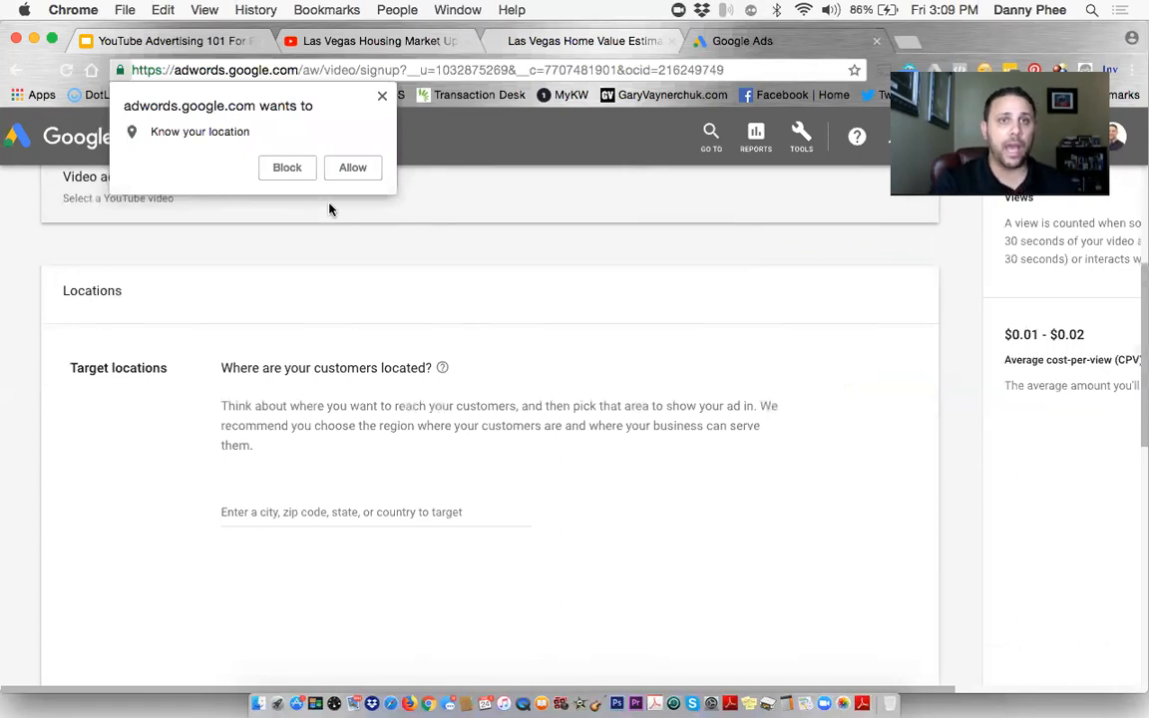
click(352, 169)
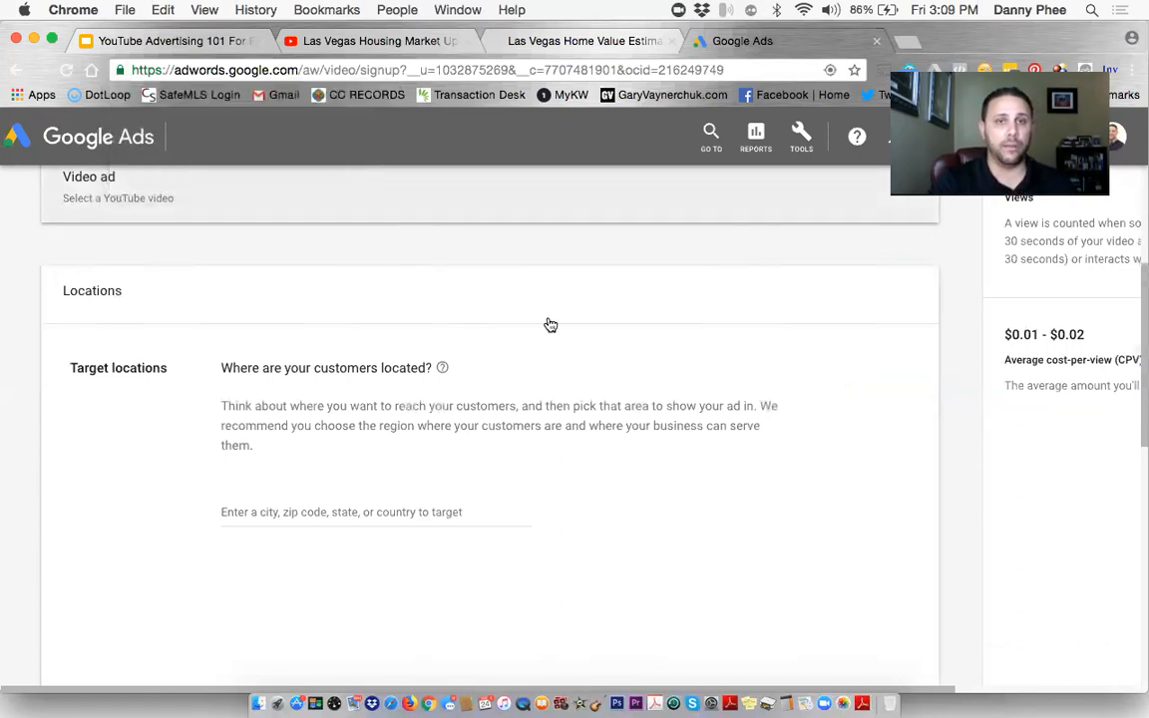
scroll(561, 363, down, 1)
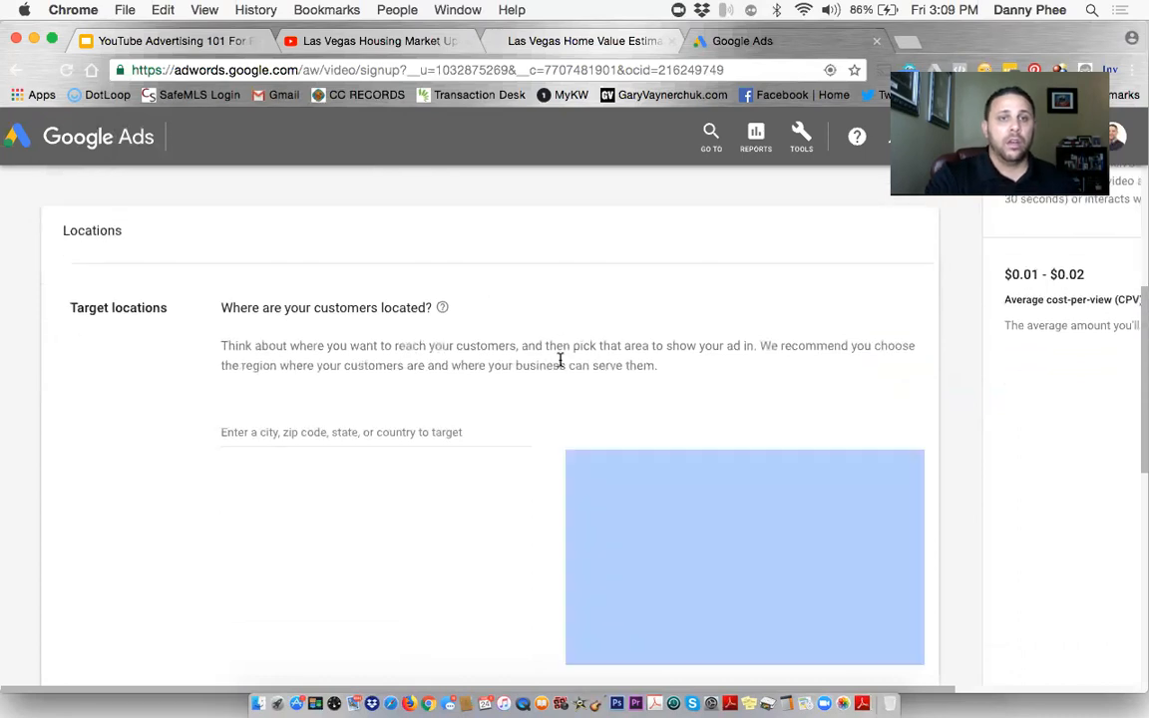
scroll(561, 362, down, 1)
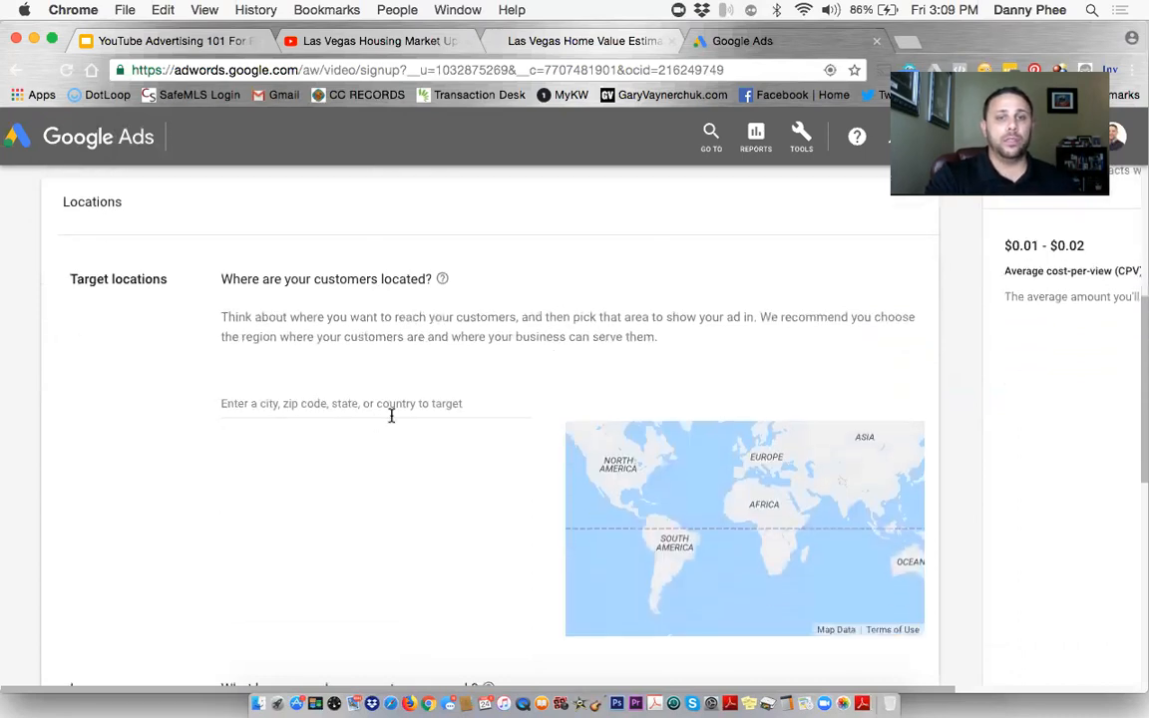
Target the city of Las Vegas, Nevada, United States as the campaign's first location.
click(373, 403)
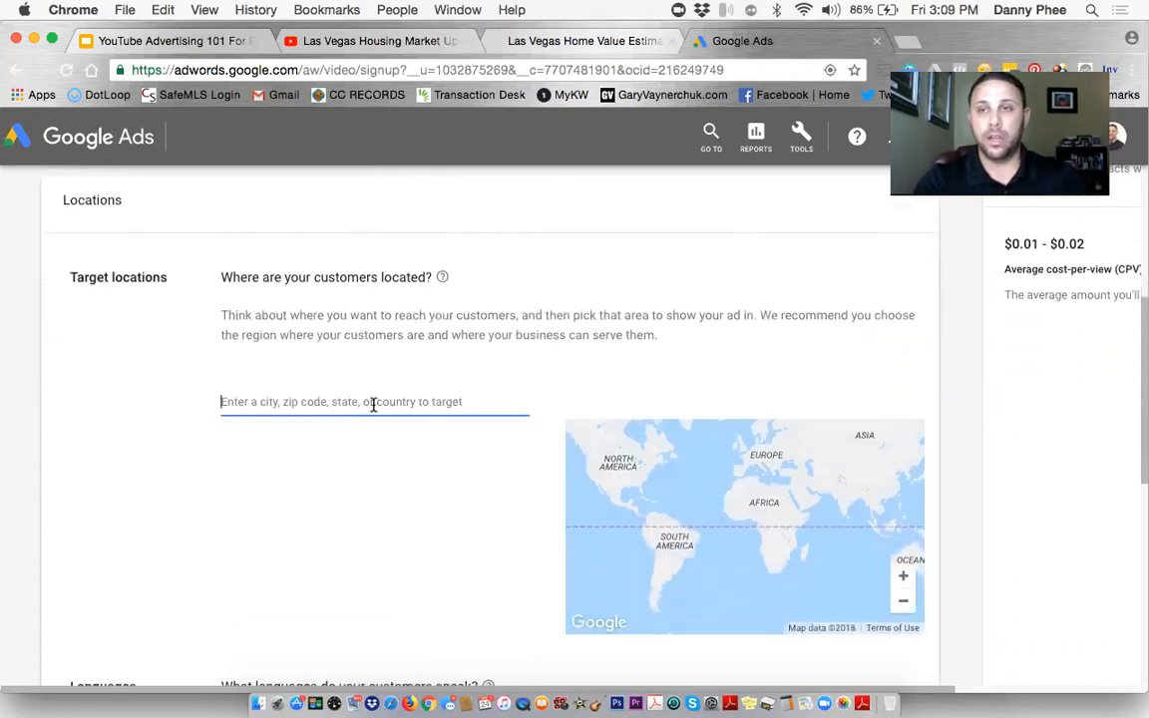
text(las vegas)
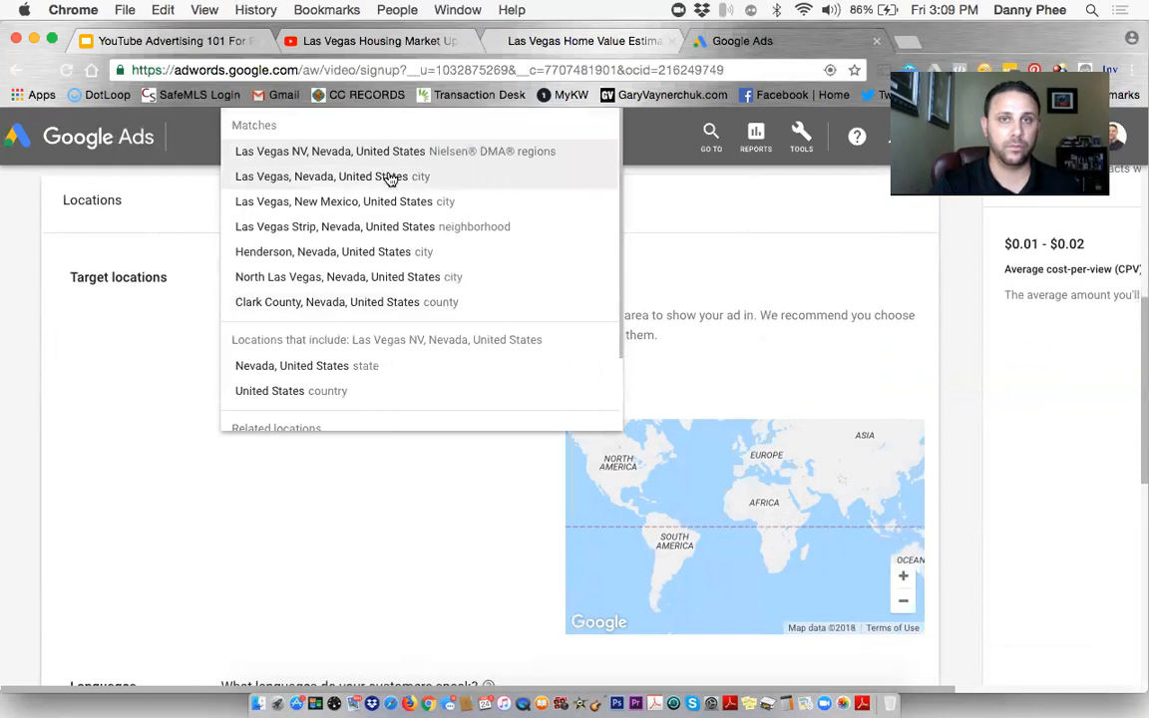
click(390, 179)
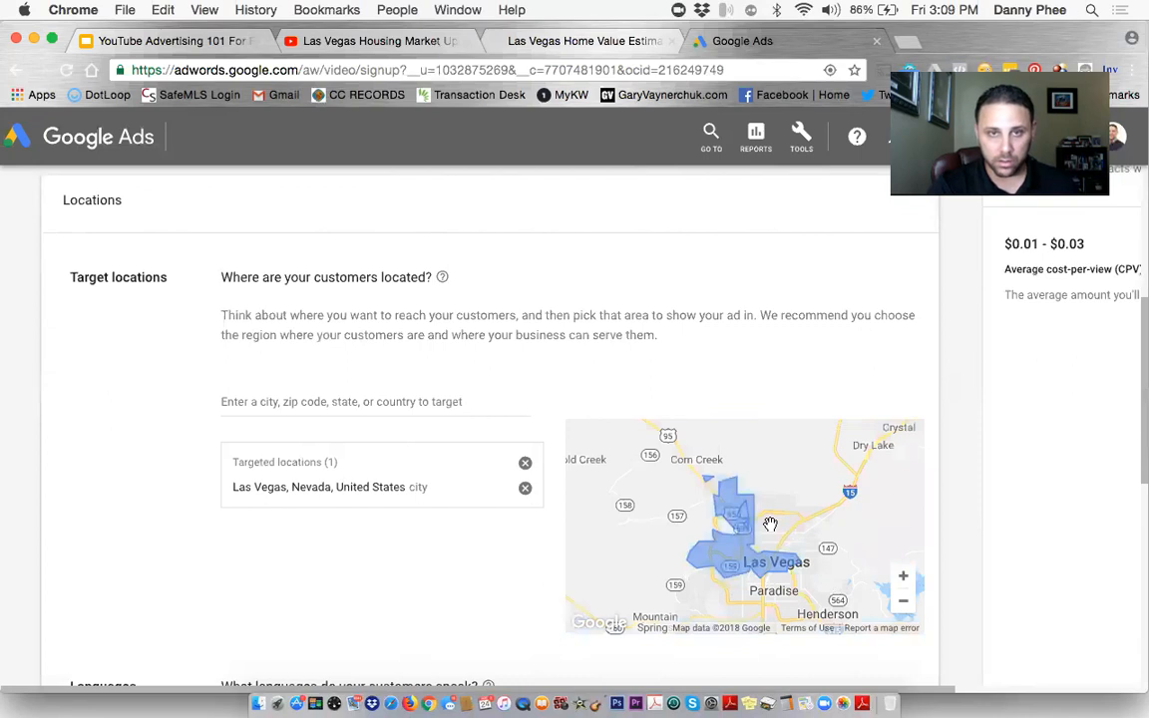
Add the city of Henderson, Nevada, United States to the campaign's targeted locations.
scroll(962, 436, down, 3)
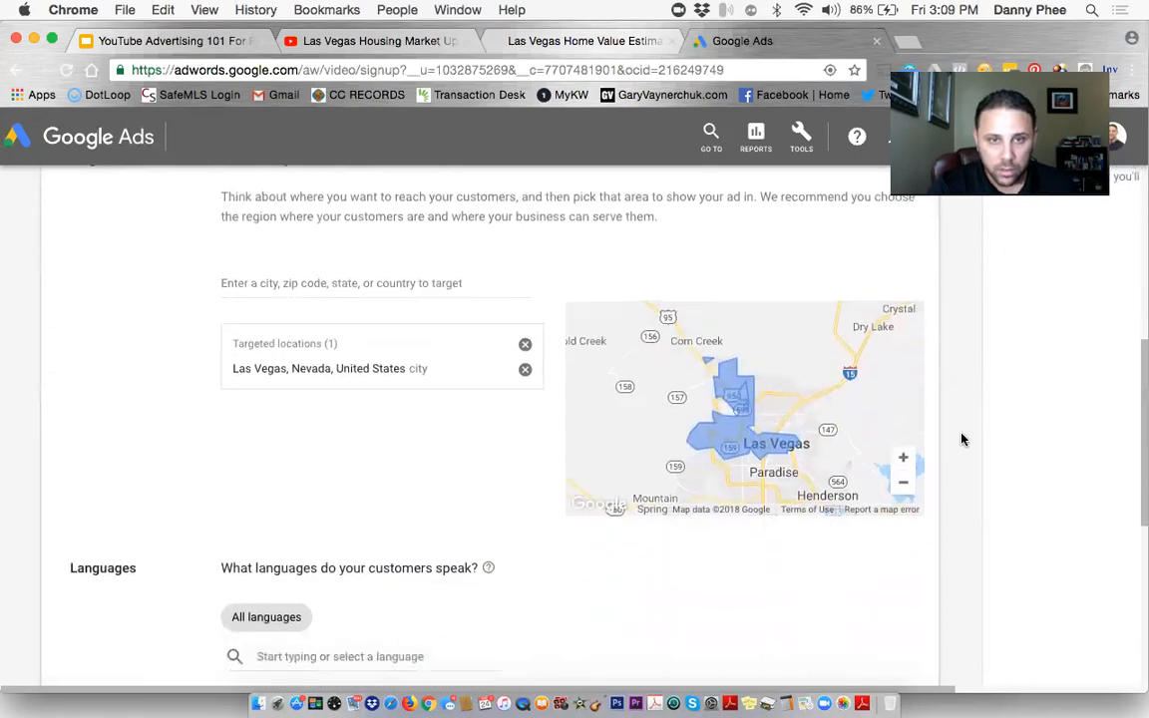
scroll(962, 436, down, 1)
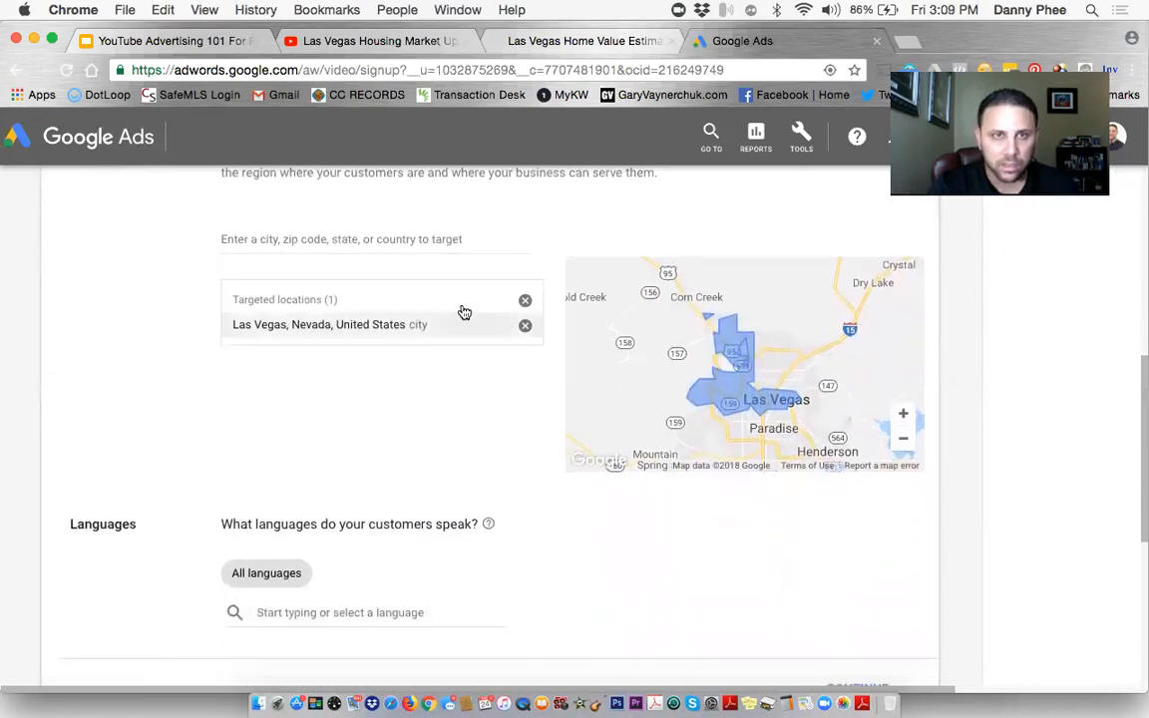
click(393, 244)
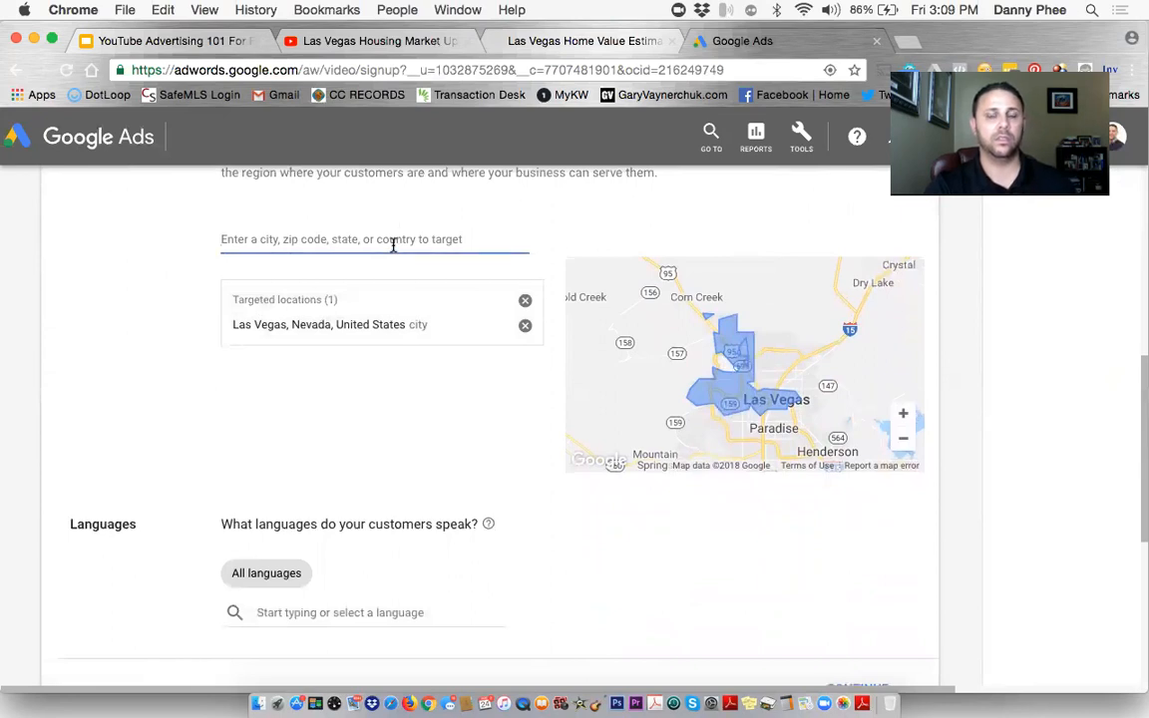
text(hende)
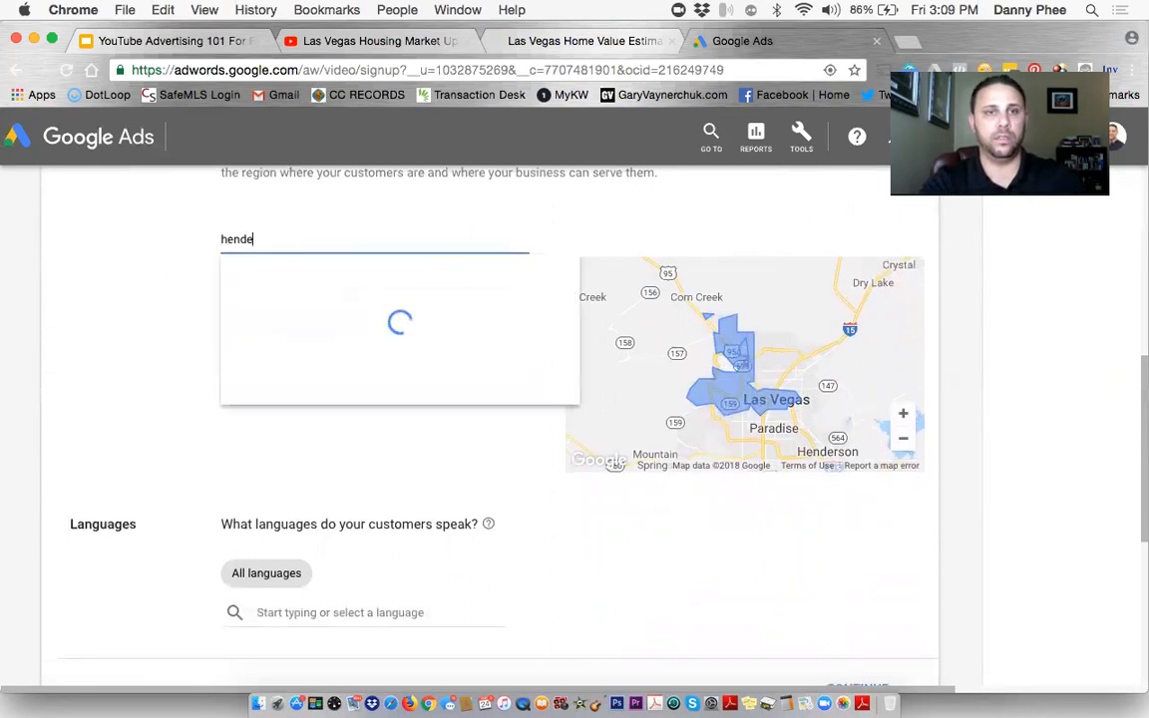
text(rson)
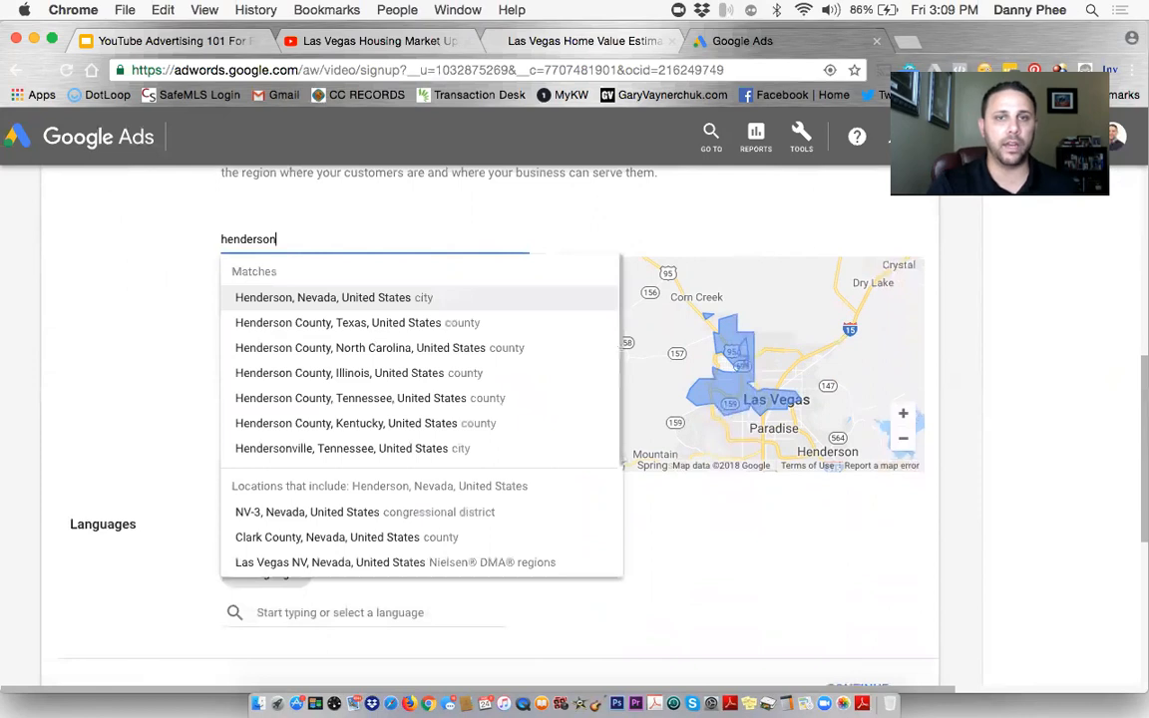
click(397, 299)
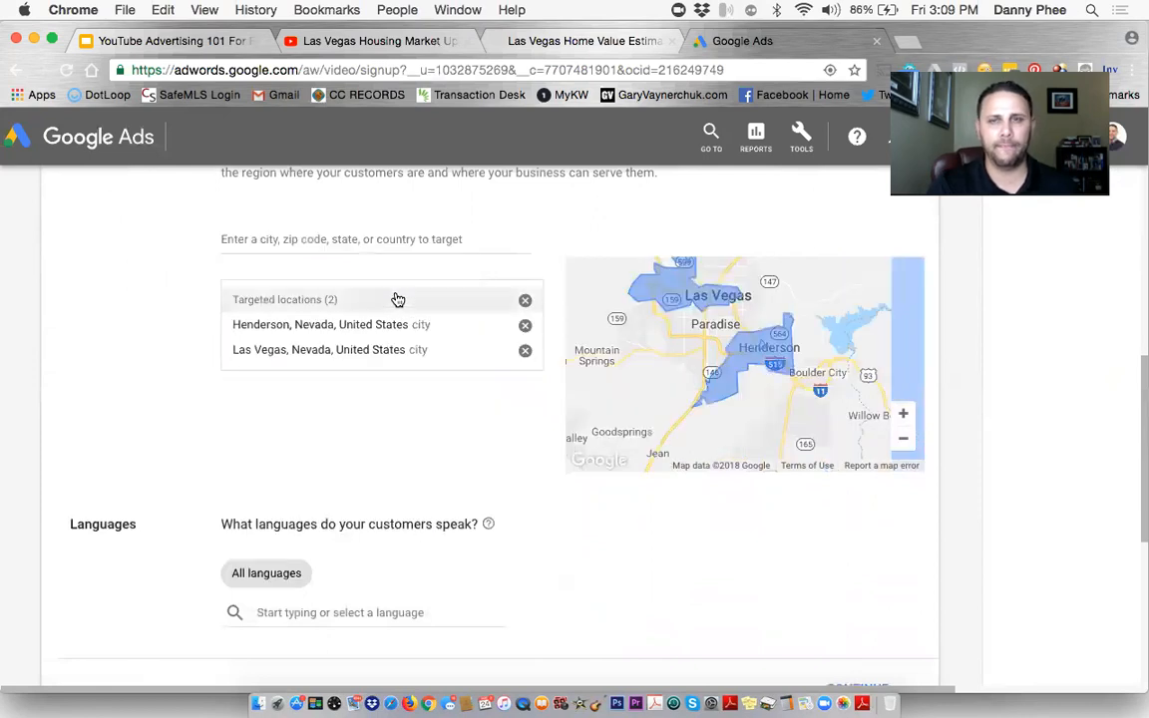
Add the city of Enterprise, Nevada, United States to the campaign's targeted locations.
click(357, 239)
text(enterpirc)
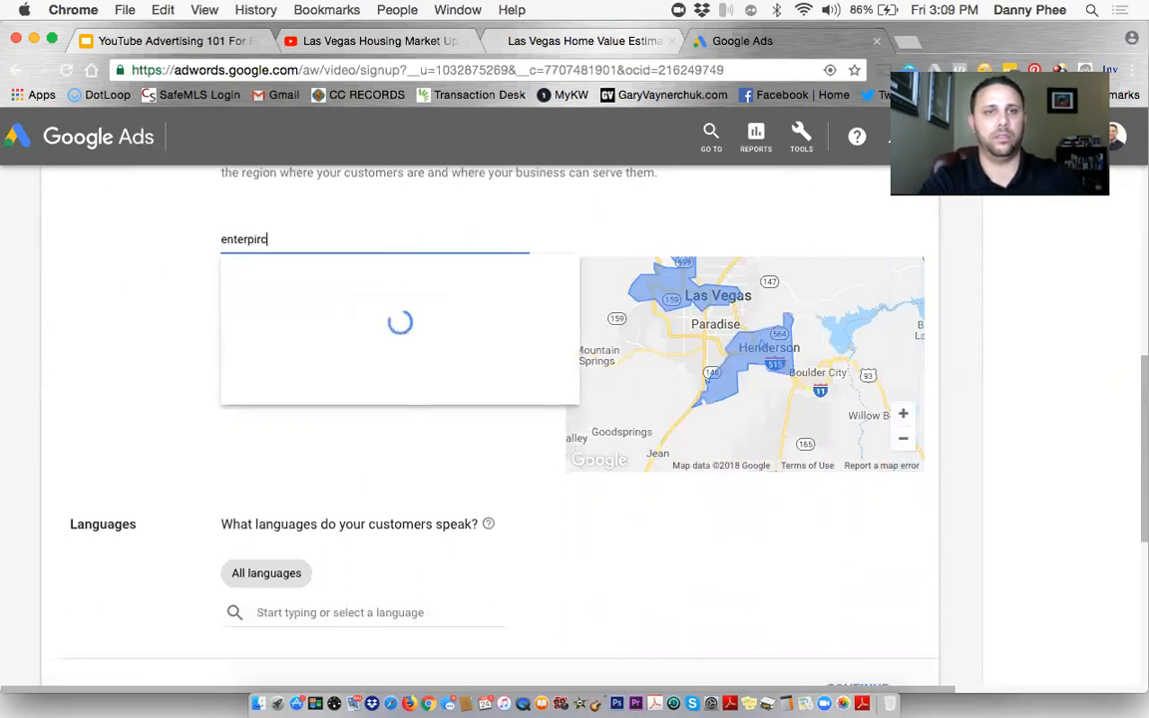
key(BackSpace)
text(se)
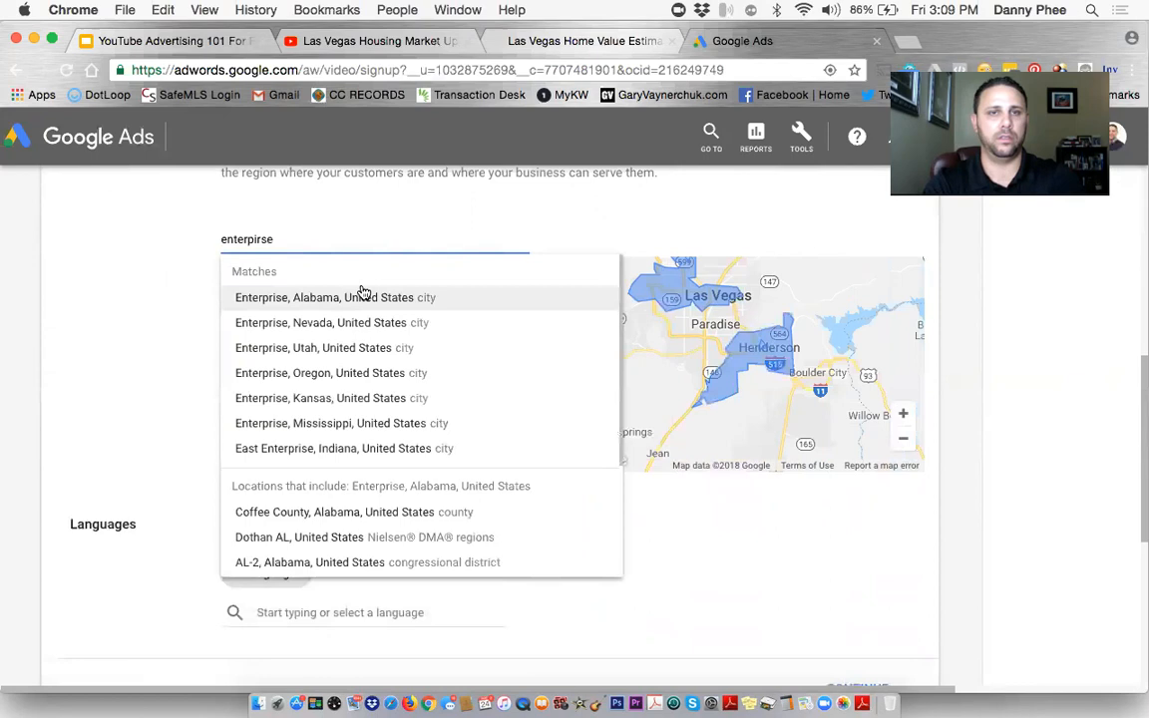
click(363, 325)
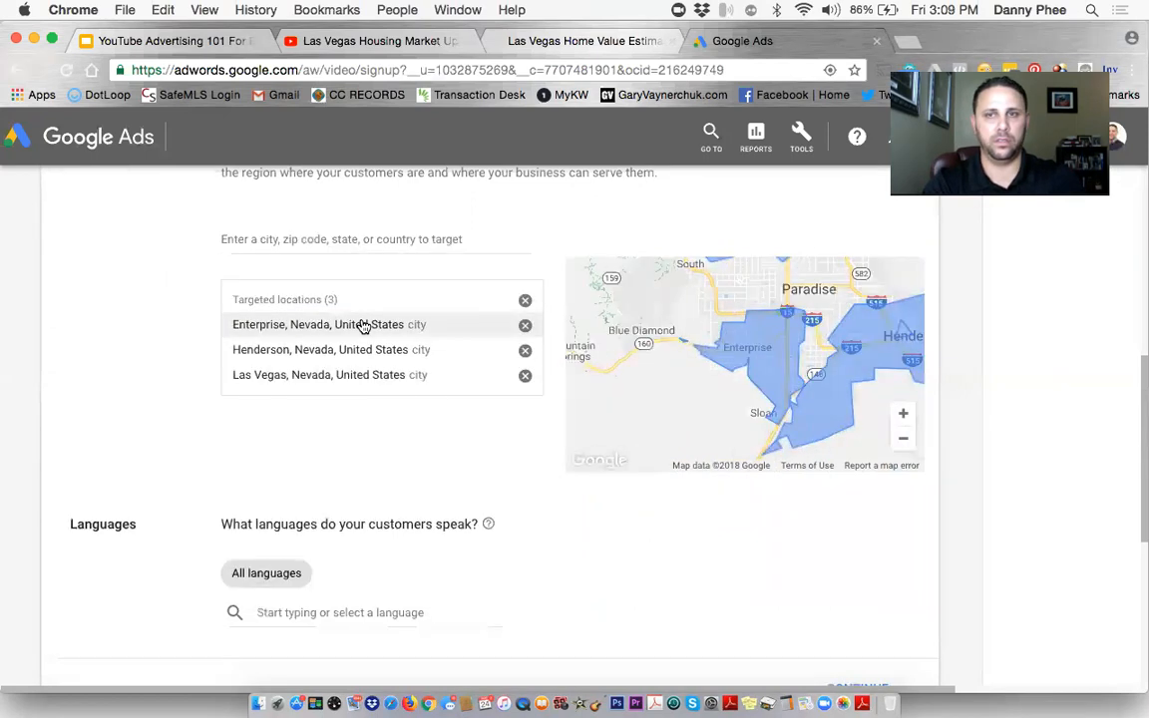
Add the city of Summerlin South, Nevada, United States to the campaign's targeted locations.
click(330, 233)
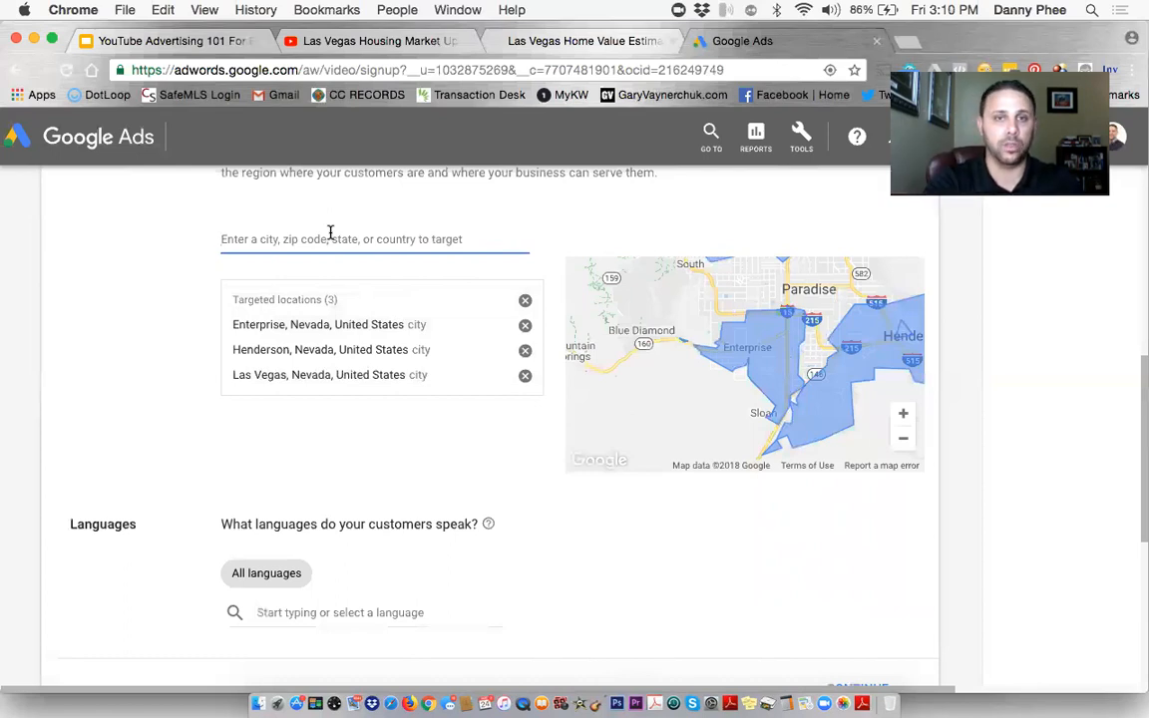
text(sum)
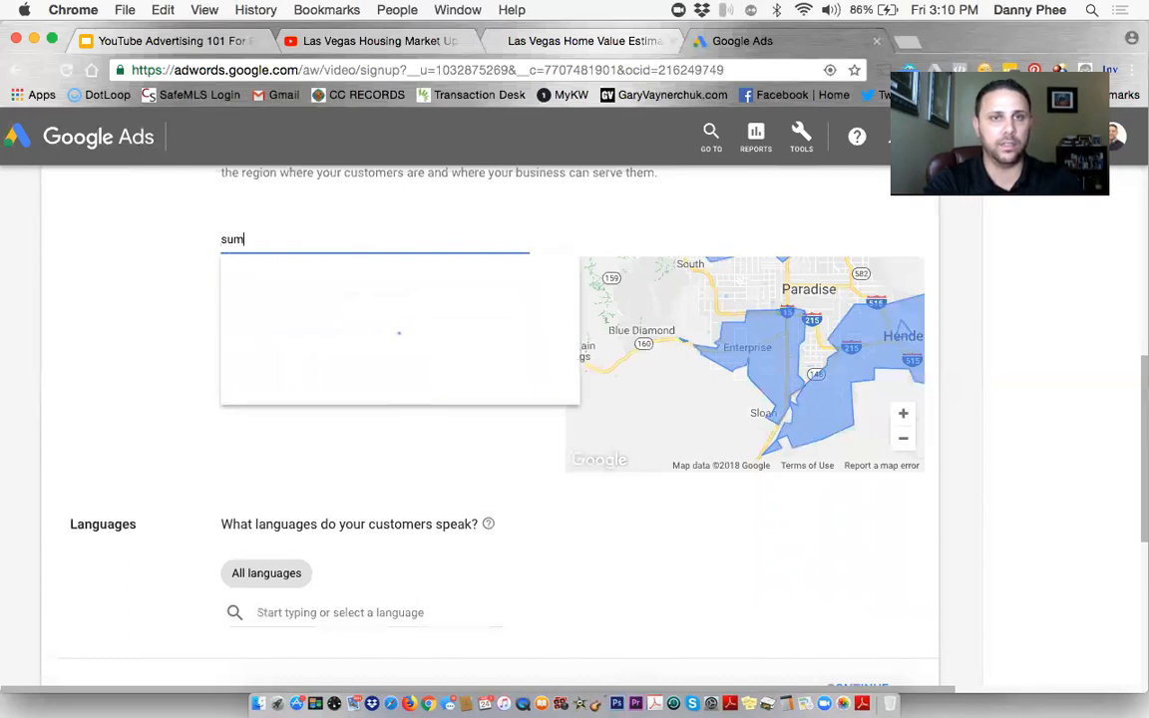
text(merlin)
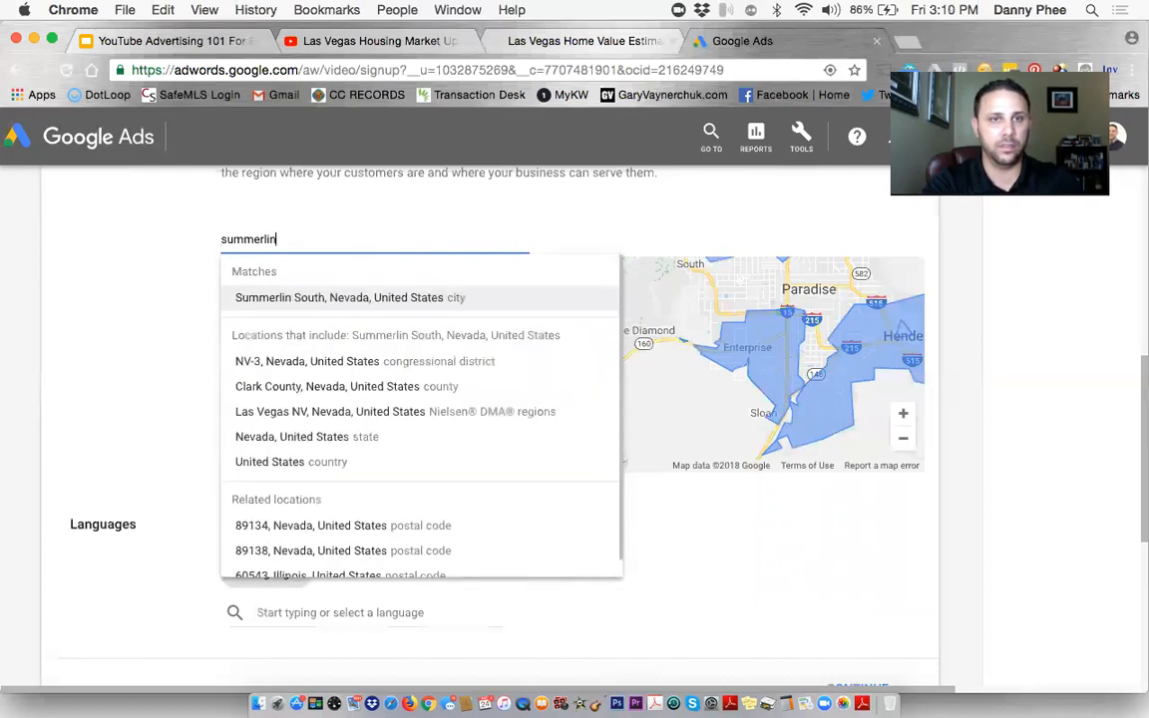
click(327, 303)
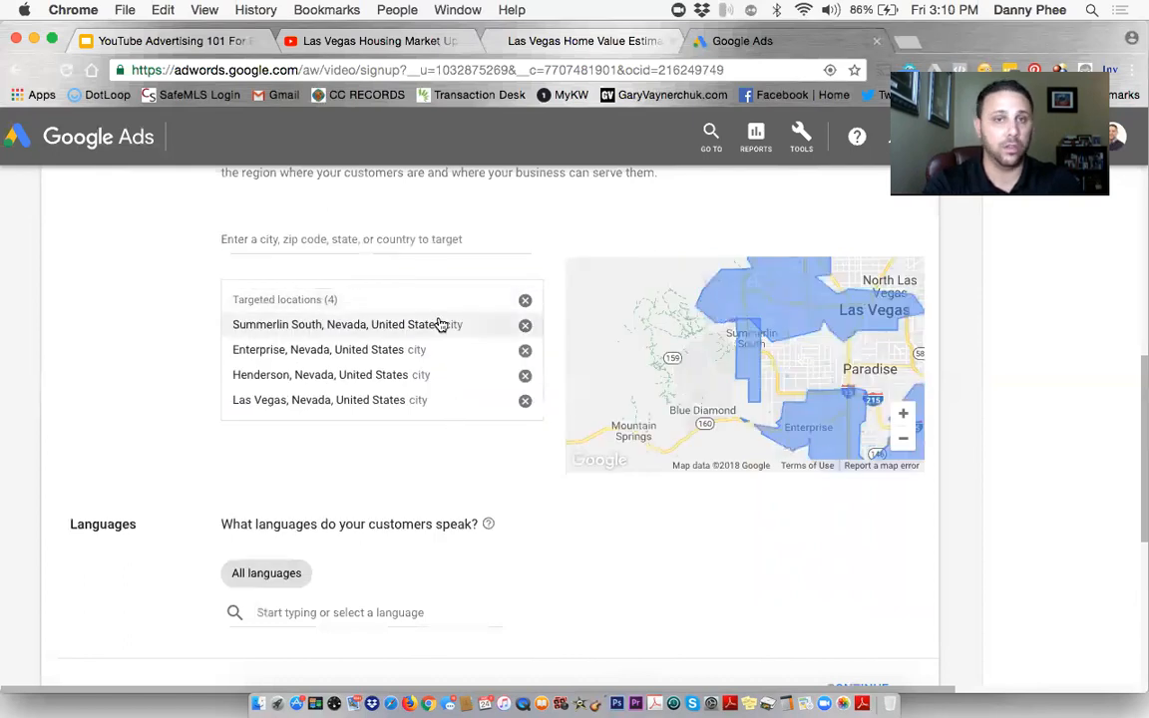
Add the postal code 89148, Nevada, United States to the campaign's targeted locations.
click(380, 239)
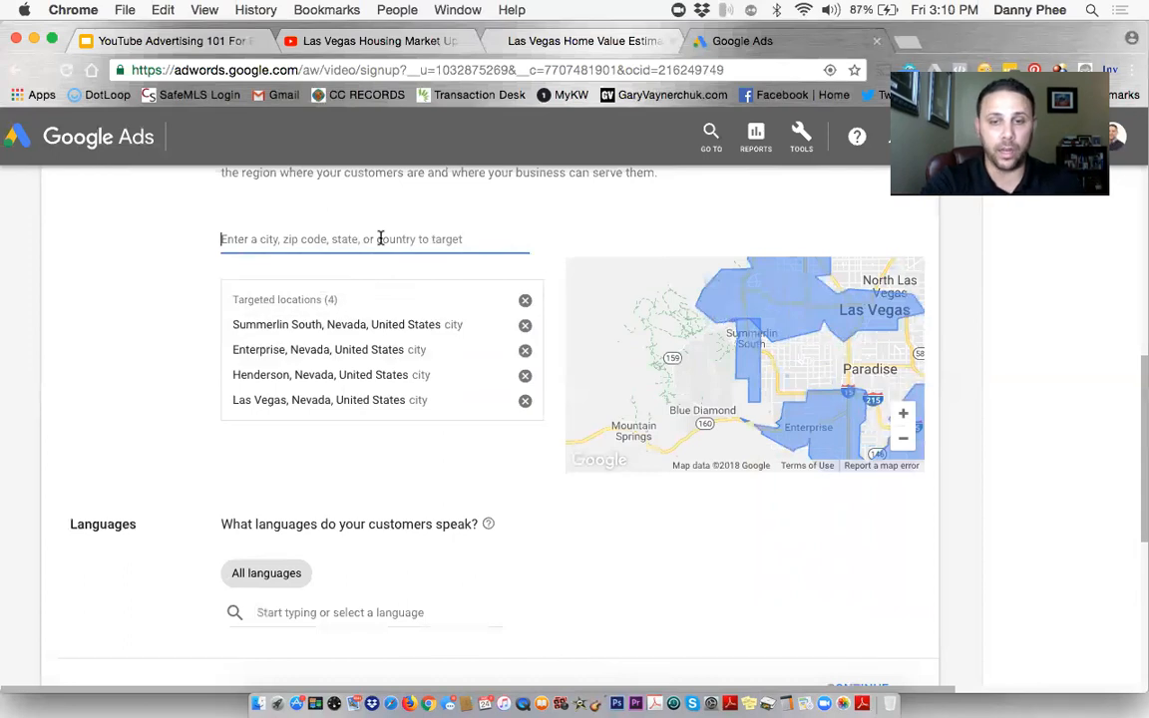
text(891)
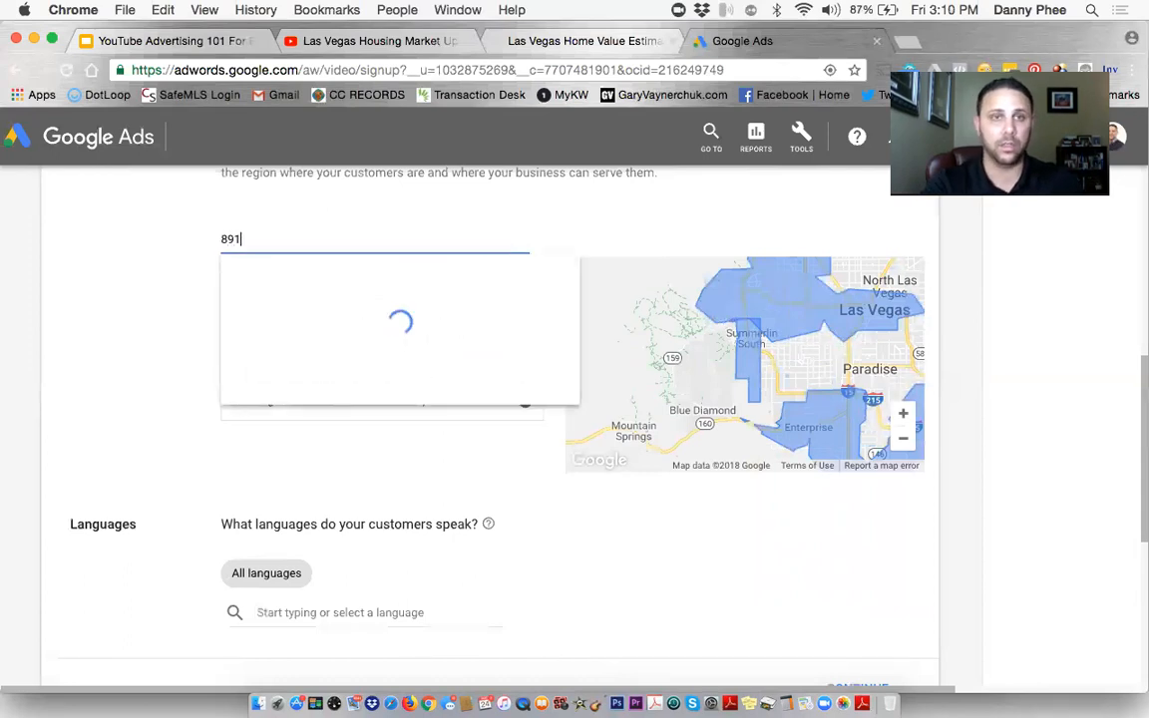
text(48)
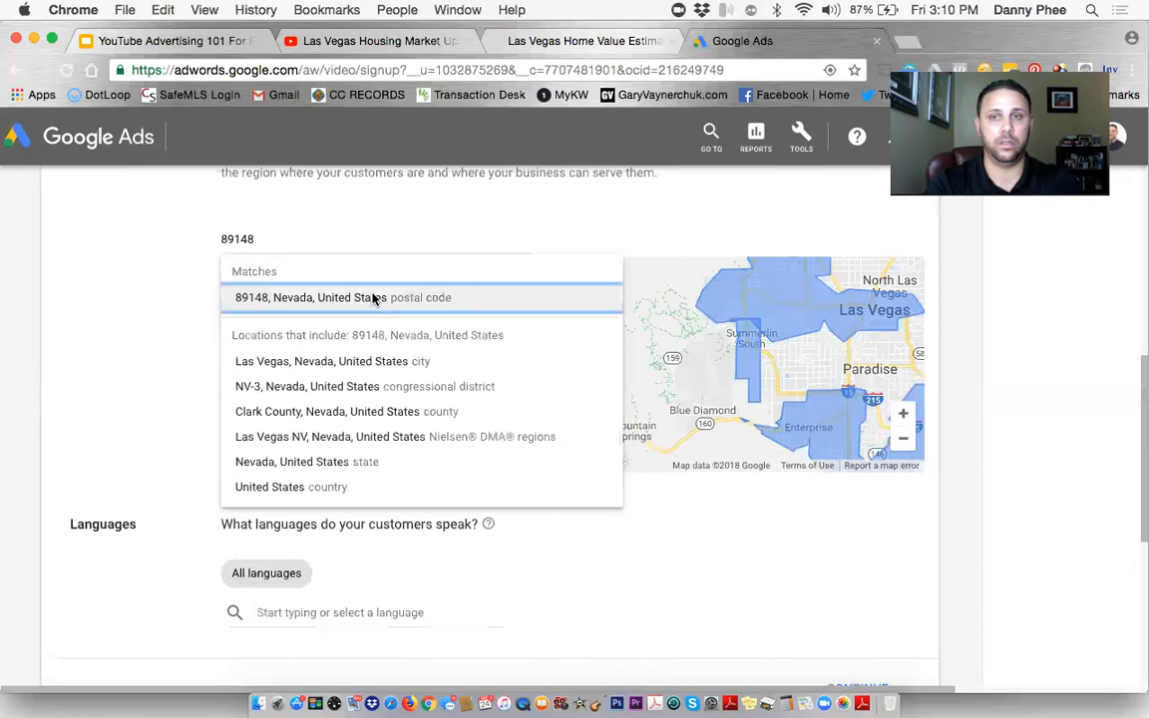
click(374, 299)
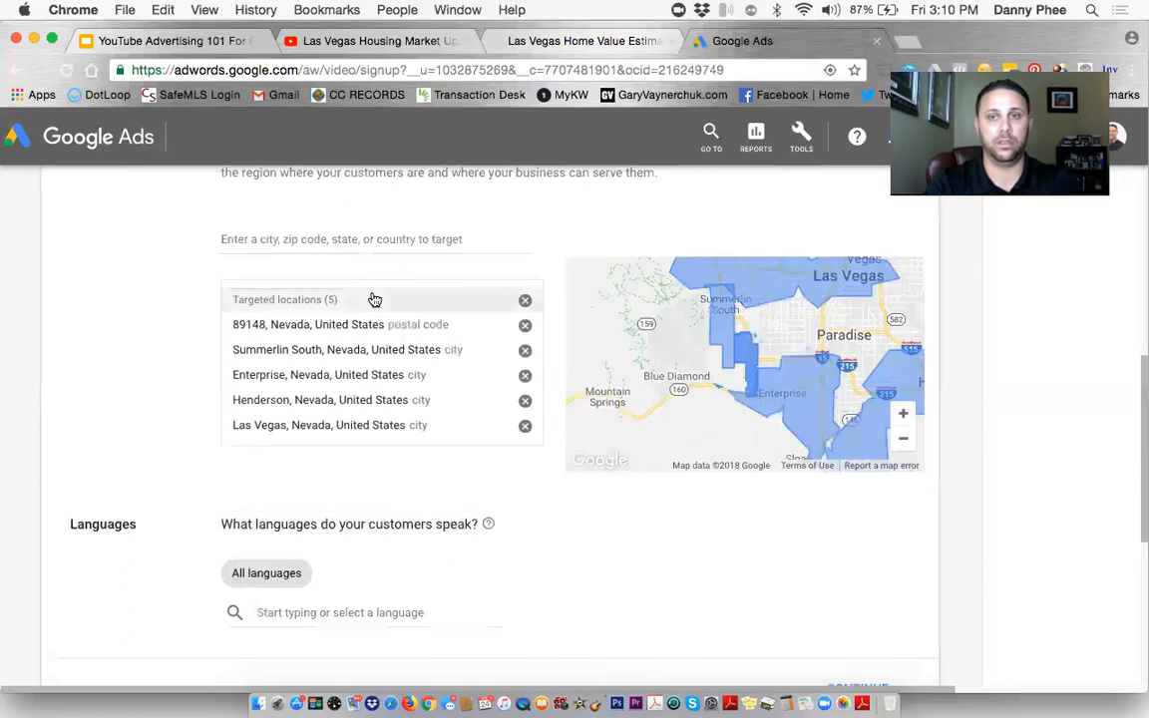
Try targeting Clark County, Nevada, inspect its coverage on the map, and remove it from the targeted locations.
click(393, 240)
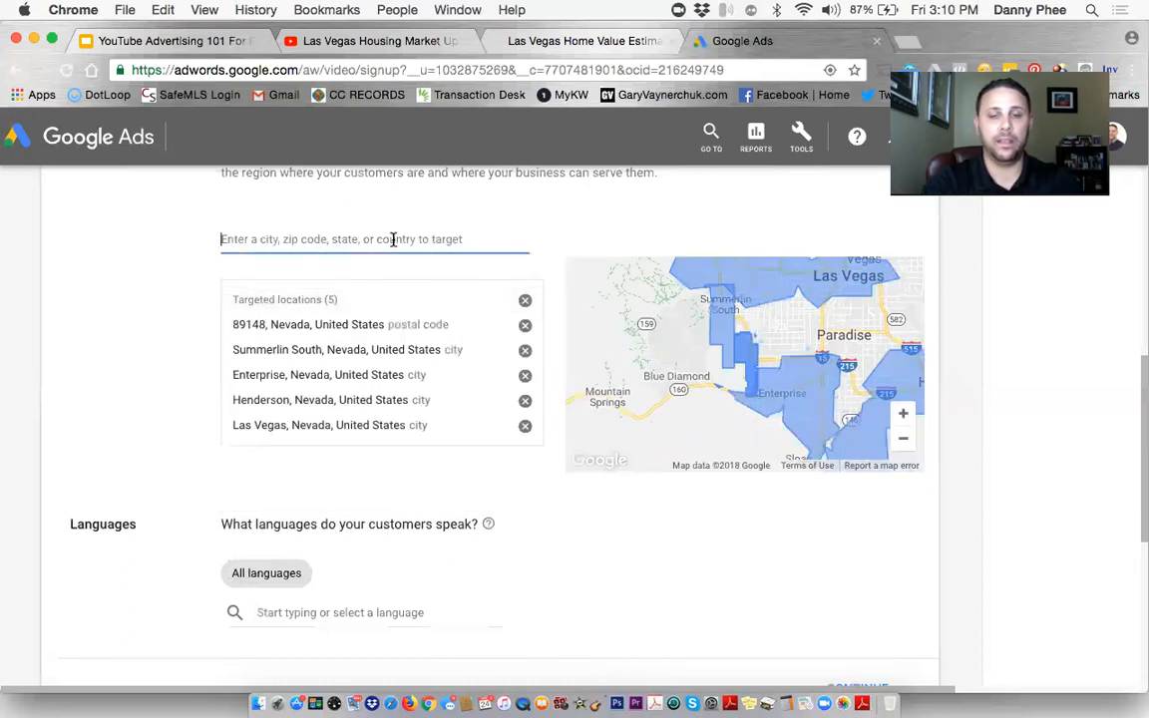
text(clark)
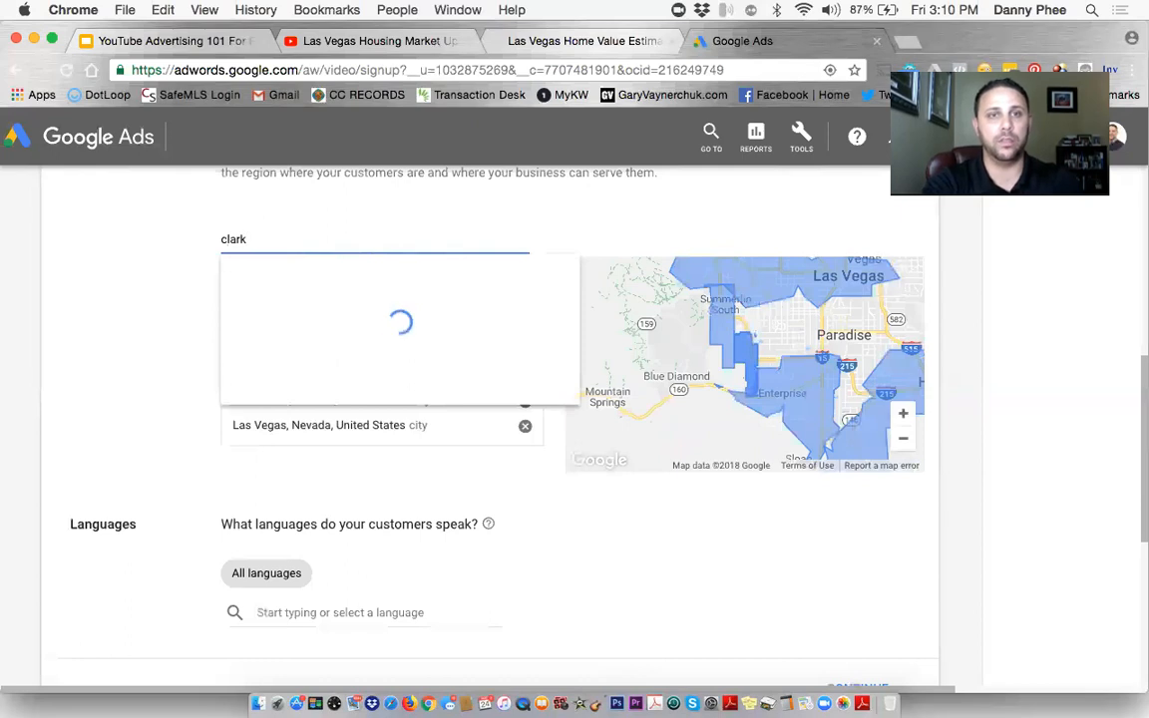
text( county)
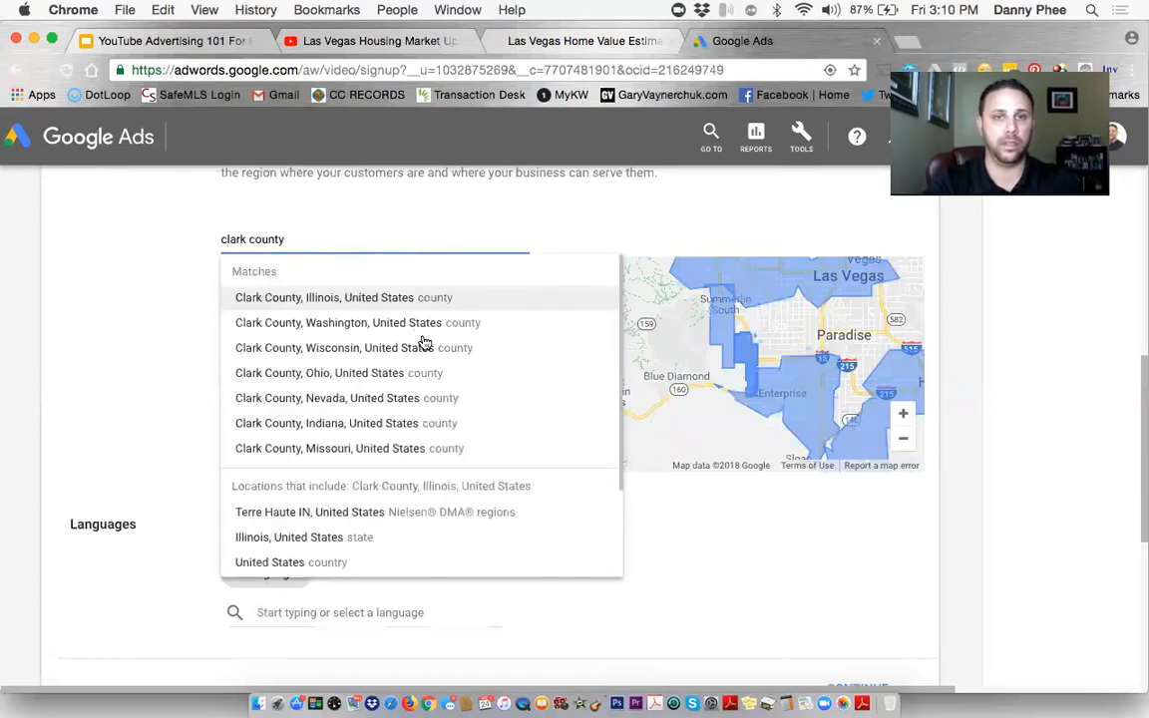
click(410, 398)
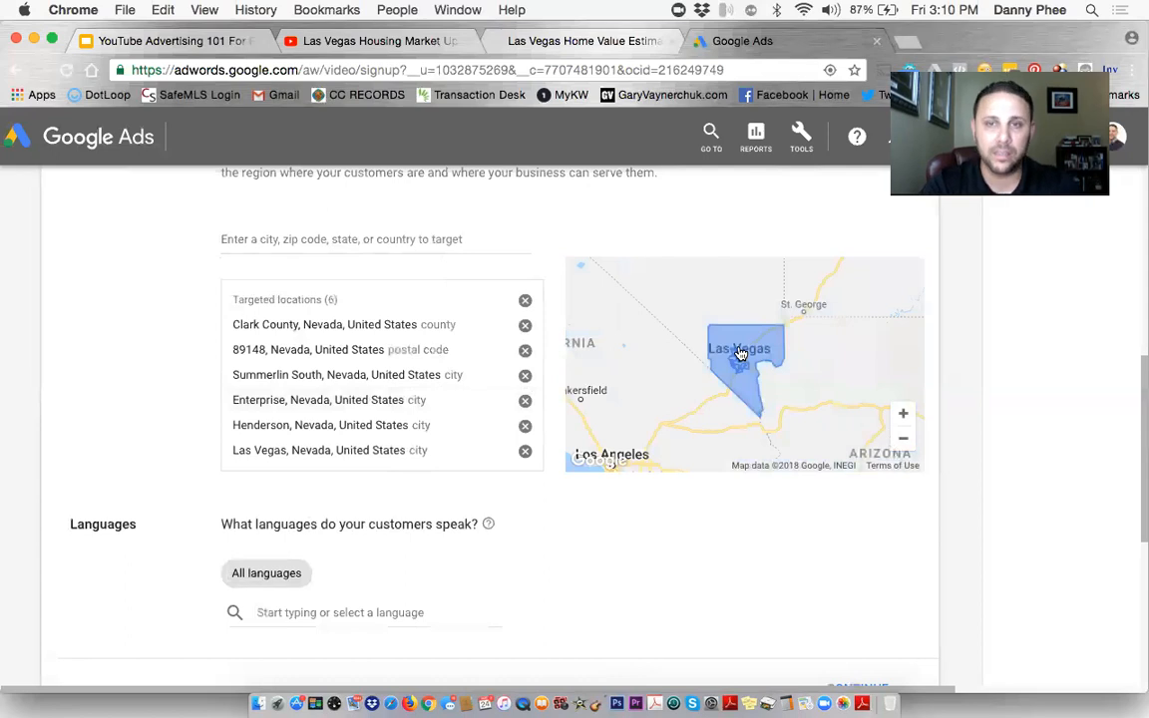
scroll(740, 355, up, 5)
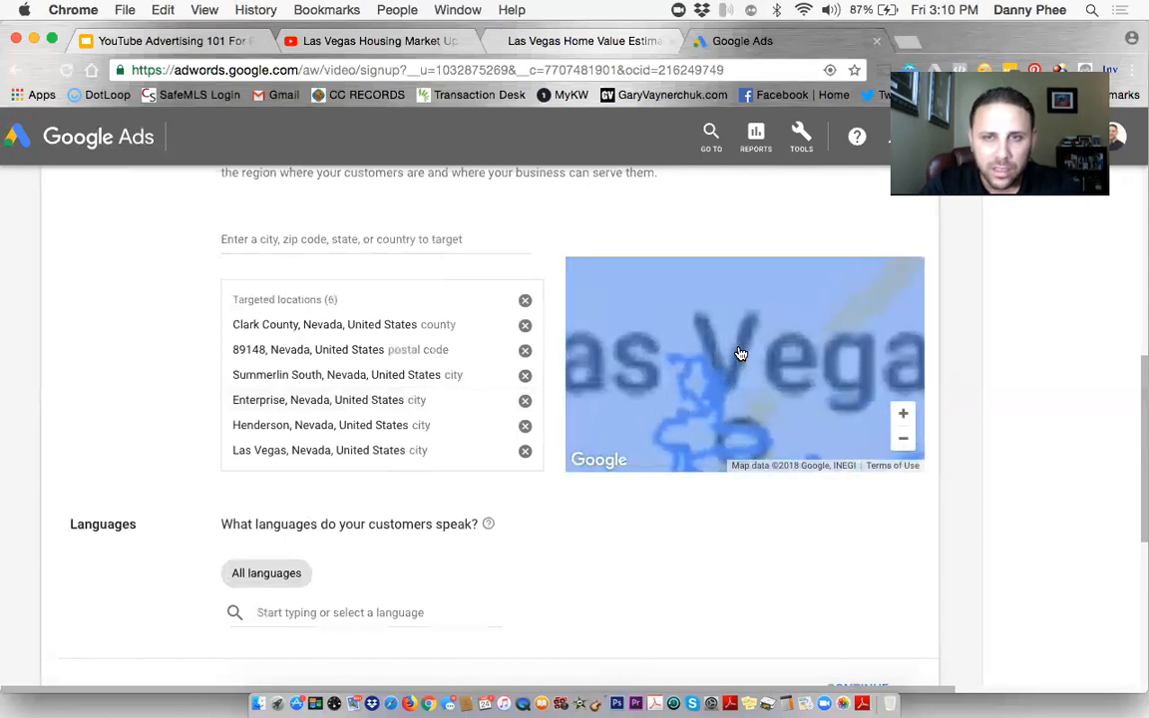
scroll(741, 355, down, 5)
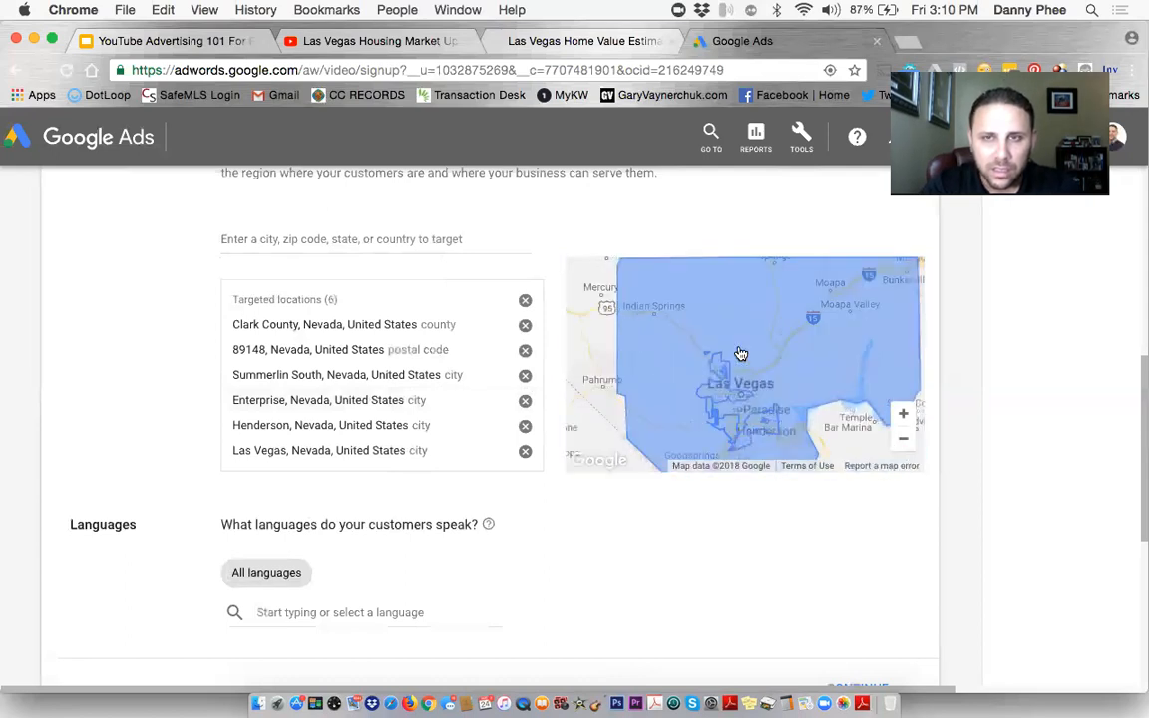
scroll(740, 355, down, 2)
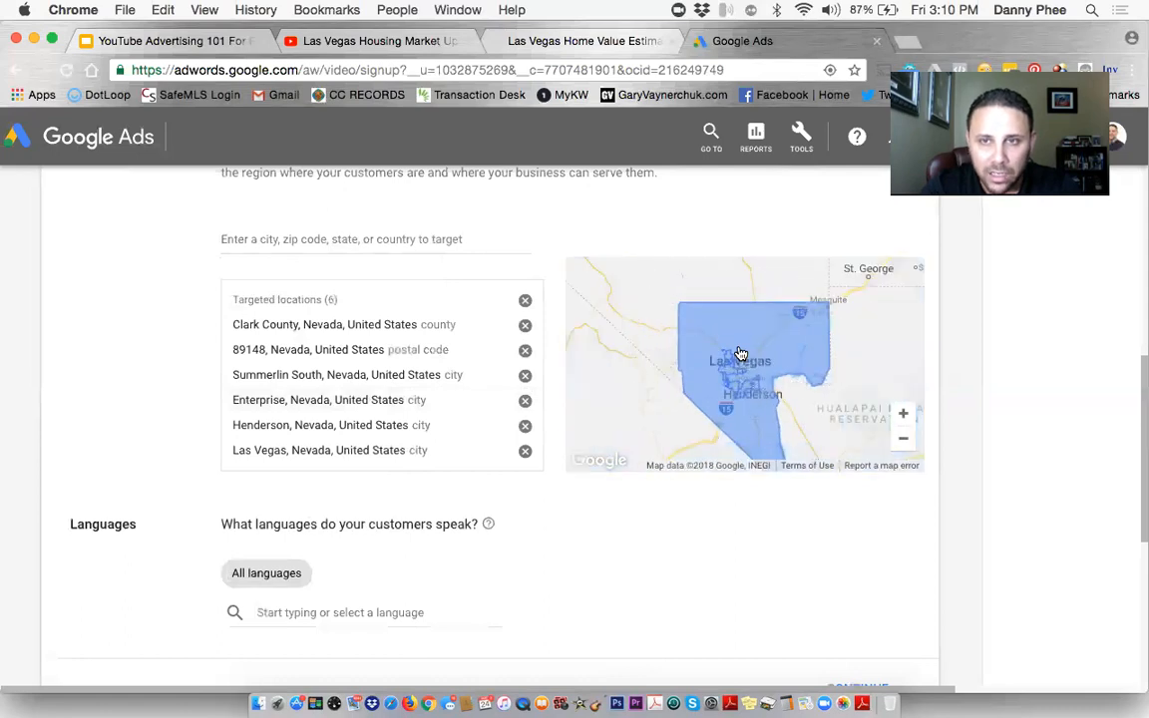
scroll(740, 354, up, 2)
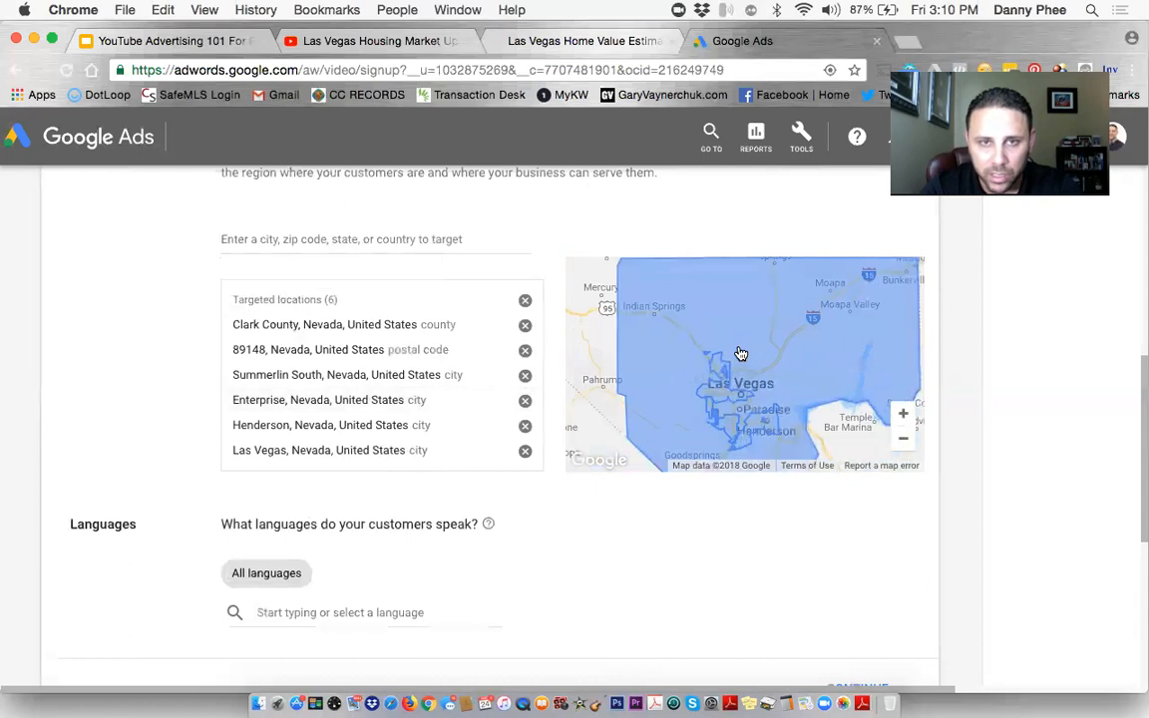
click(526, 326)
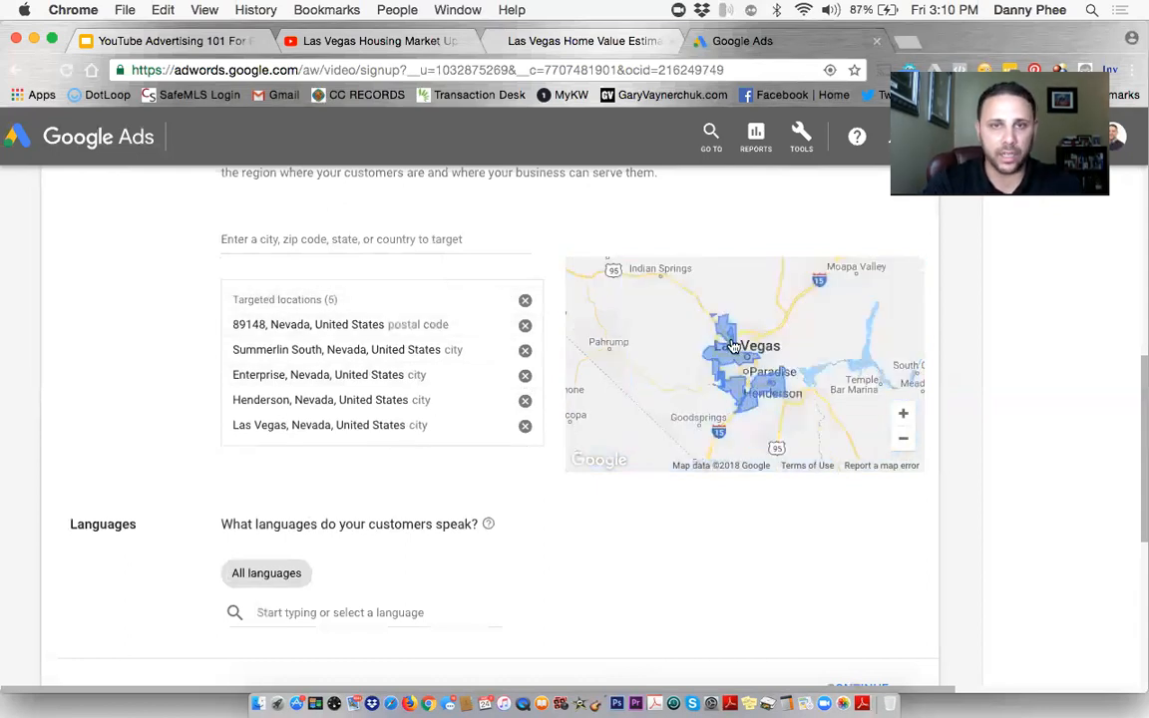
Search the locations for Blue Diamond and add the postal code 89161, Nevada, United States to the targeted locations.
drag(701, 319, 656, 279)
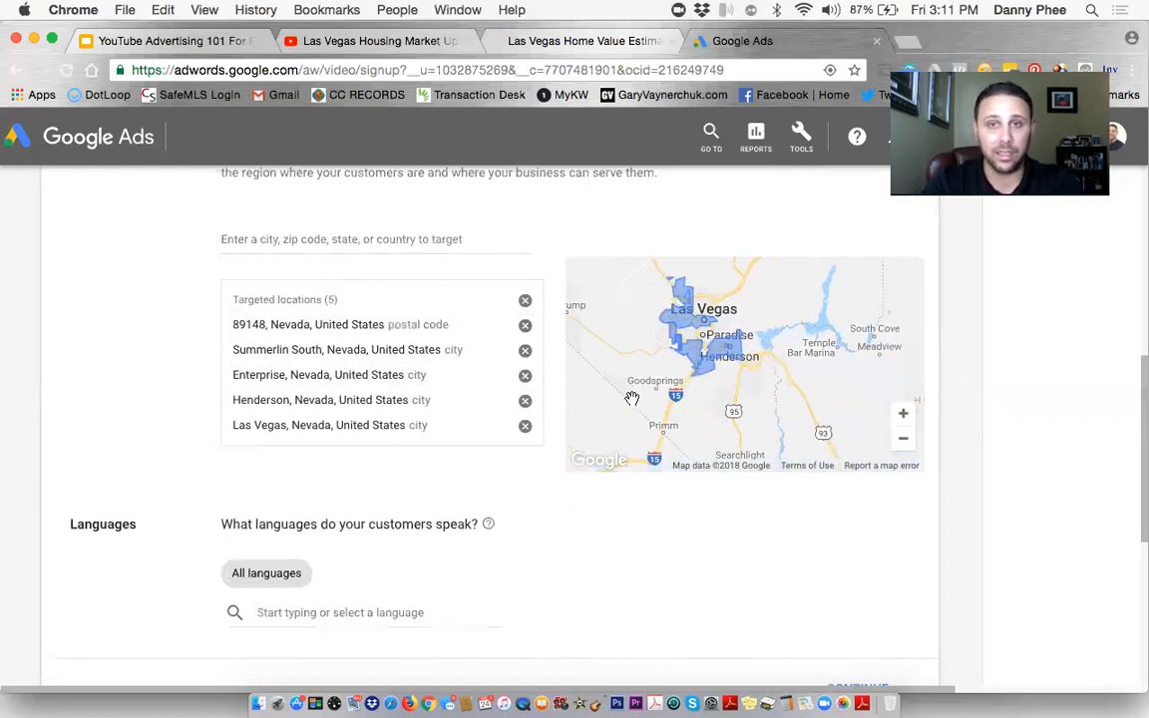
click(384, 238)
text(b)
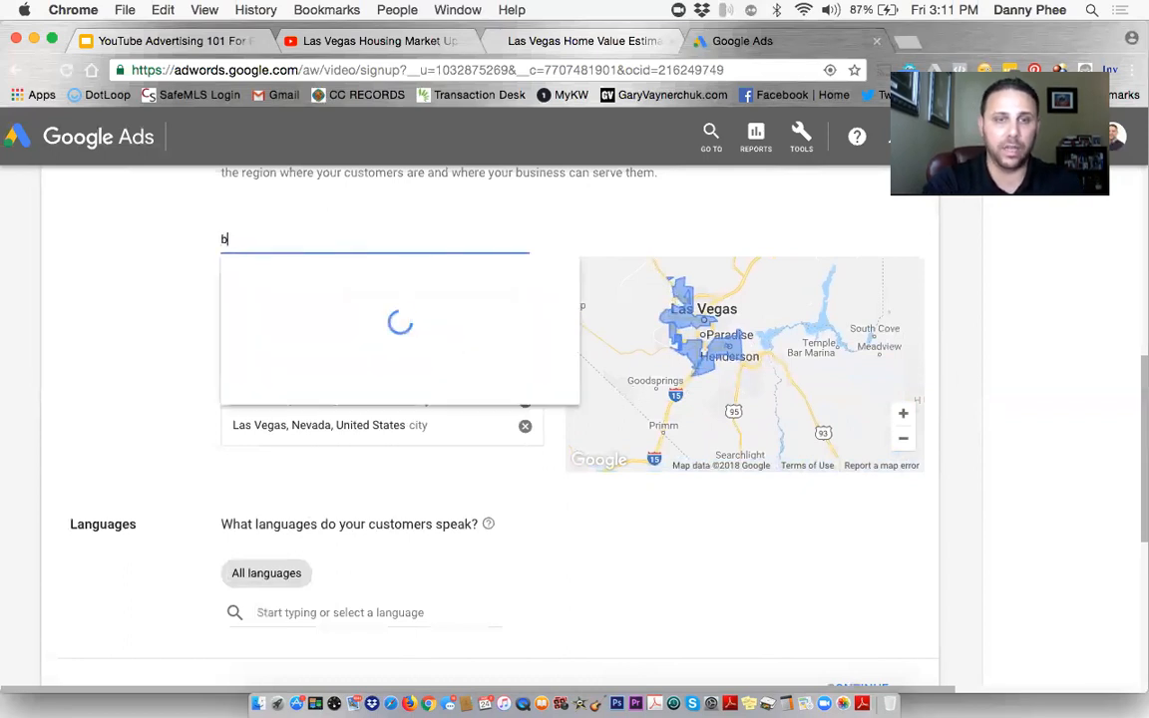
text(lue diamond)
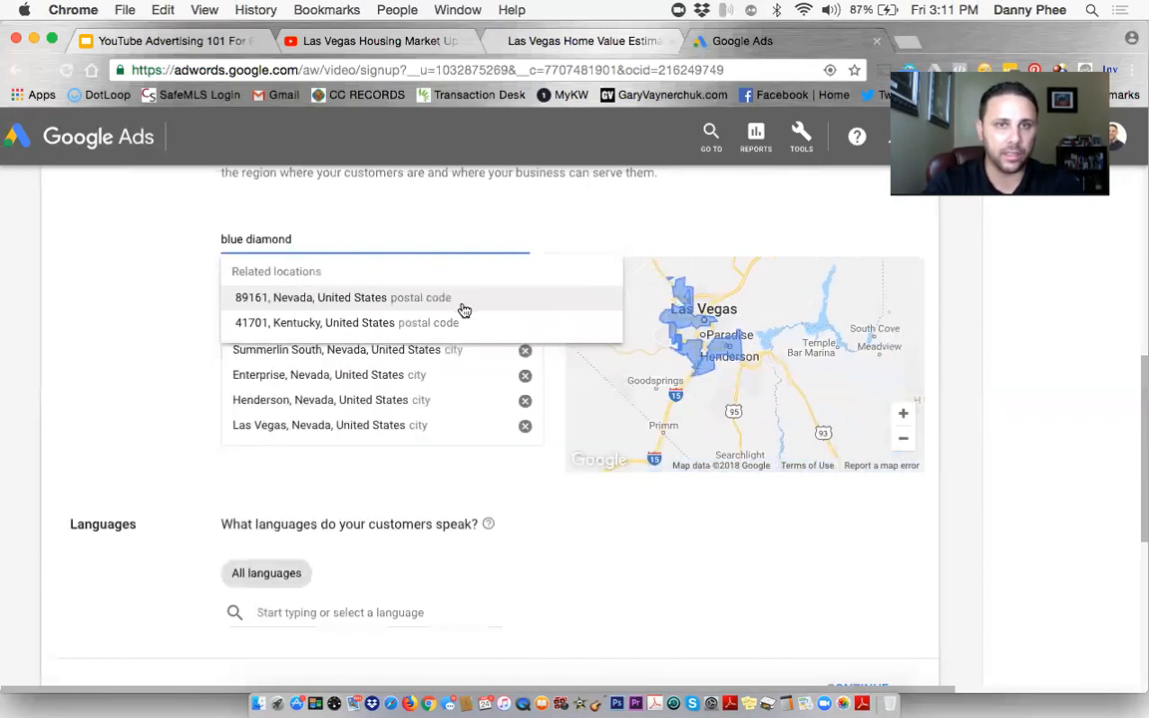
click(430, 304)
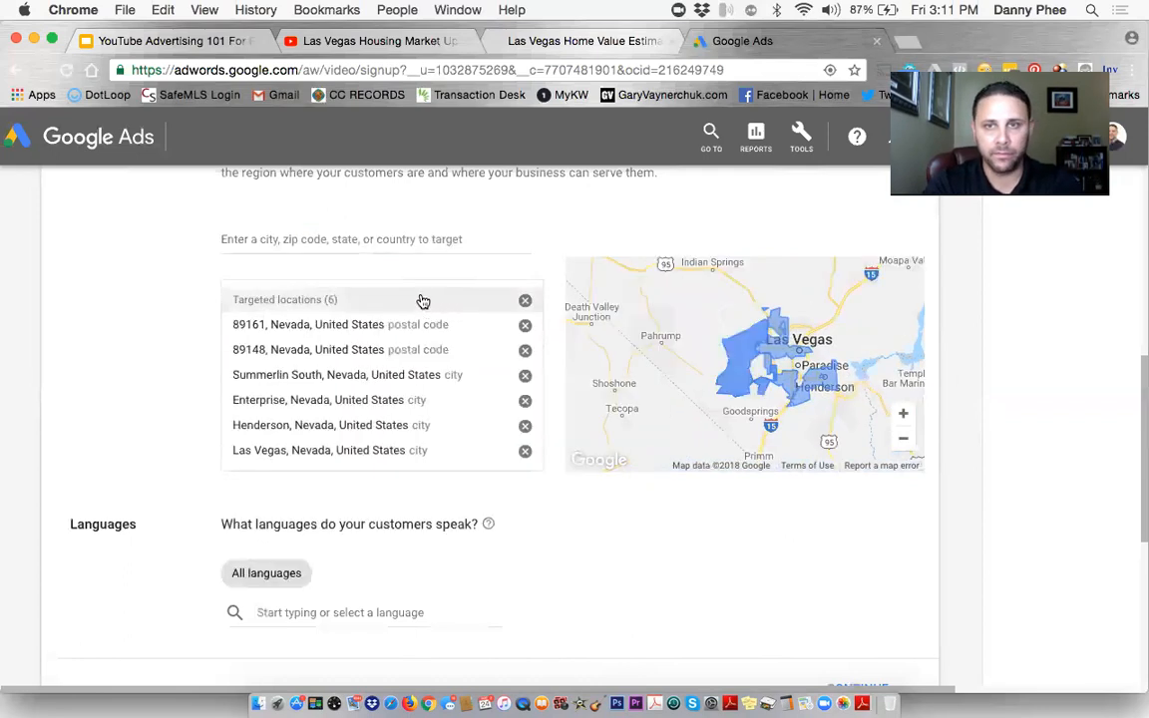
Add the city of Winchester, Nevada, United States to the campaign's targeted locations.
click(369, 238)
text(w)
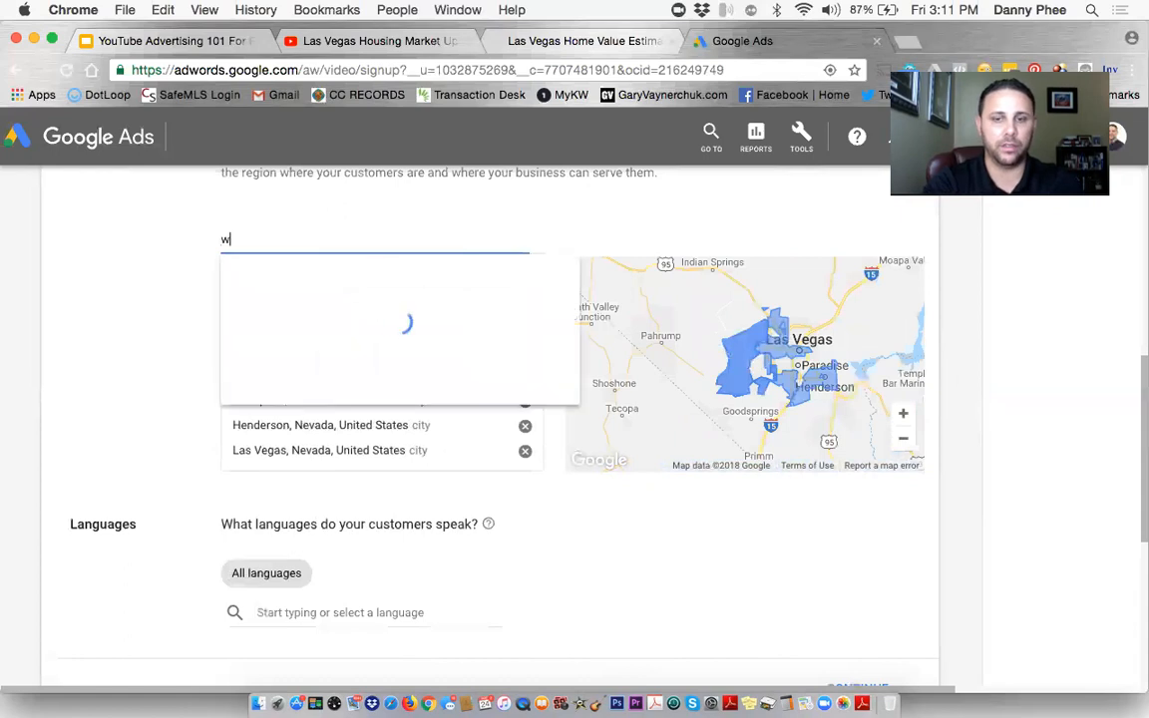
text(inchester)
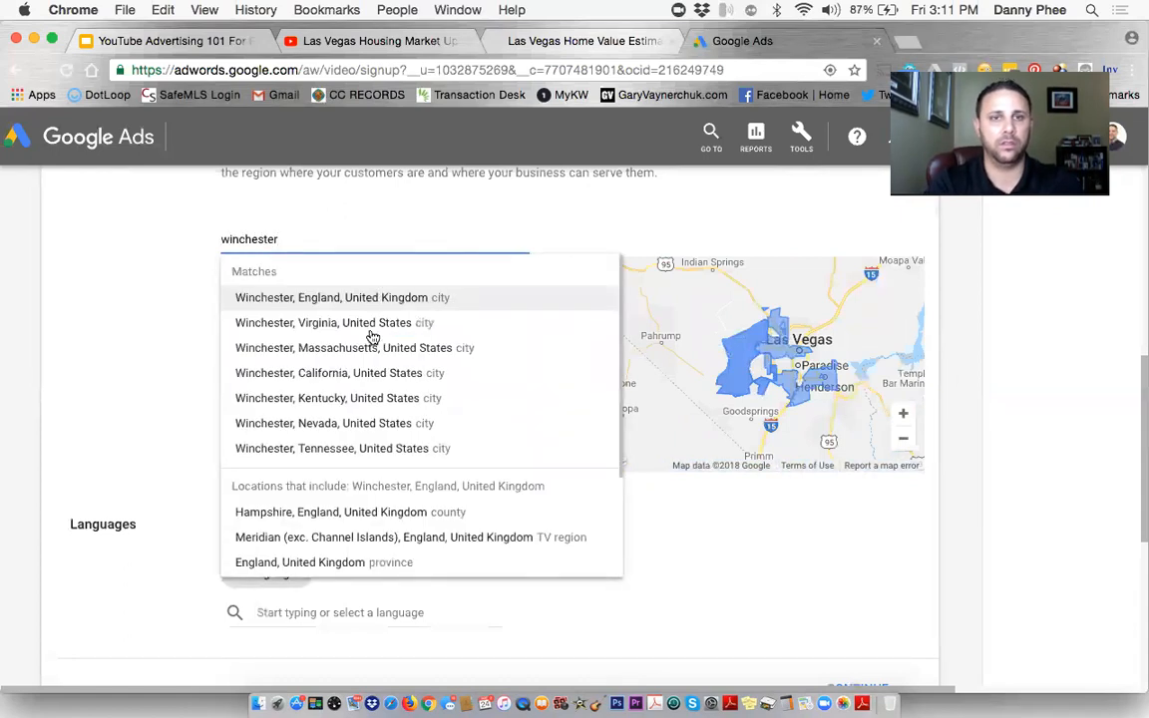
click(369, 429)
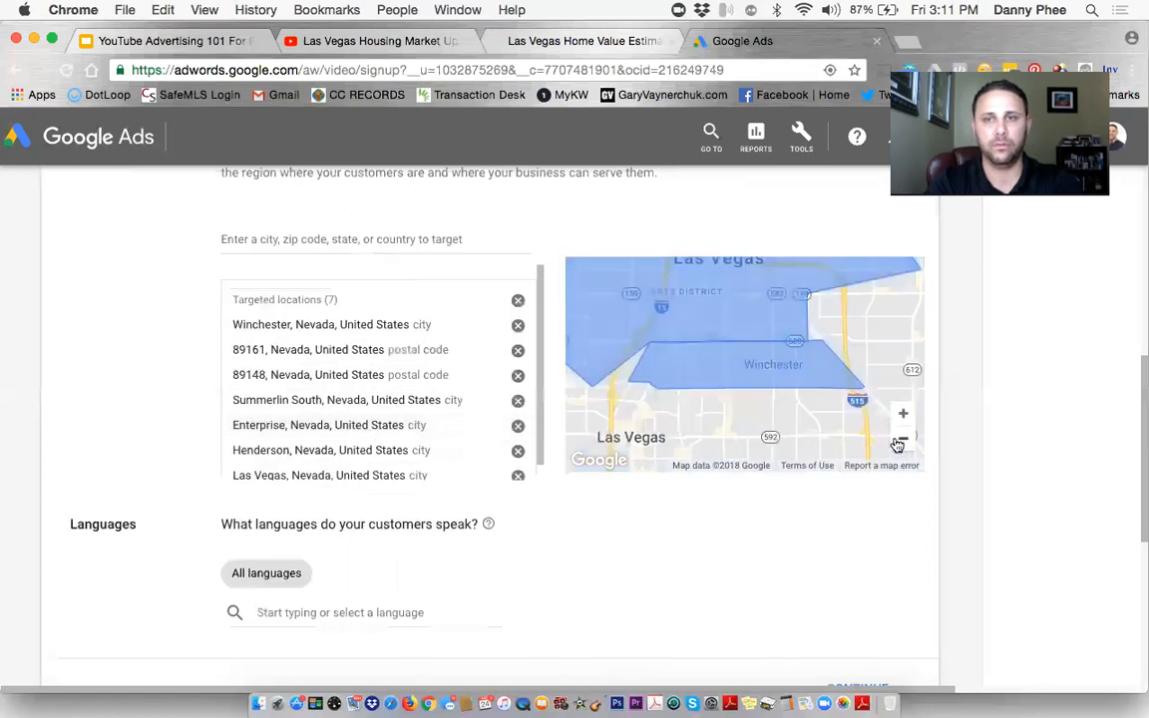
Add the city of Paradise, Nevada, United States to the campaign's targeted locations.
click(902, 442)
click(903, 442)
click(904, 443)
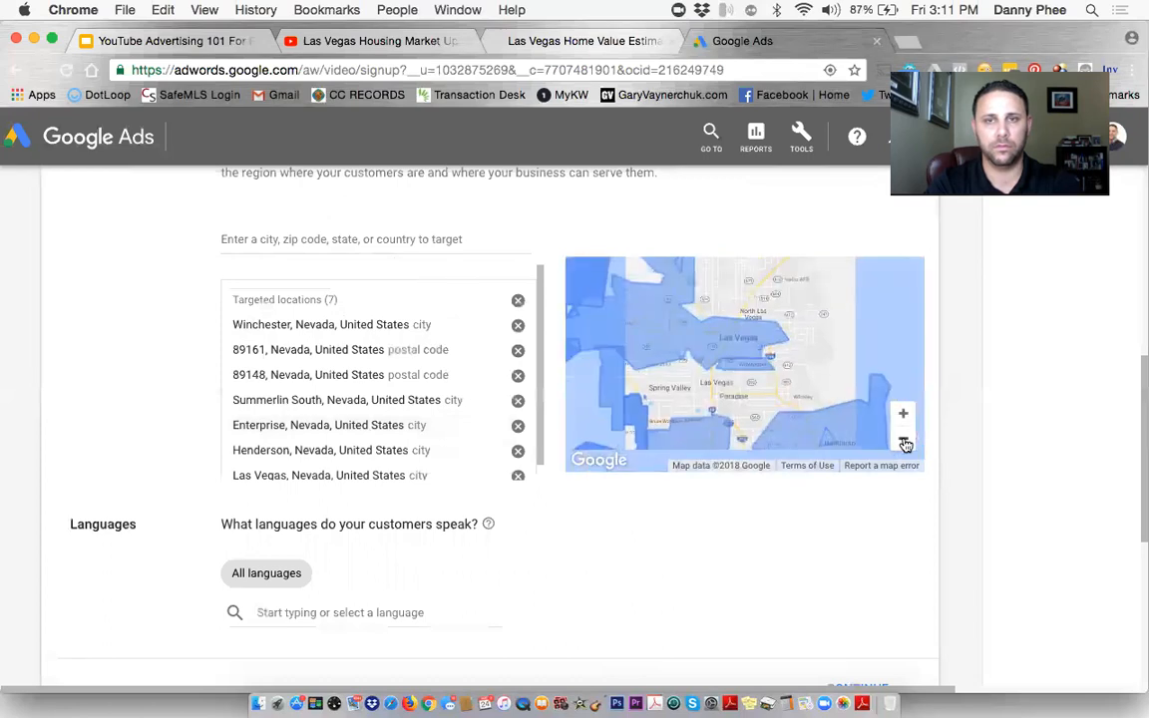
click(380, 239)
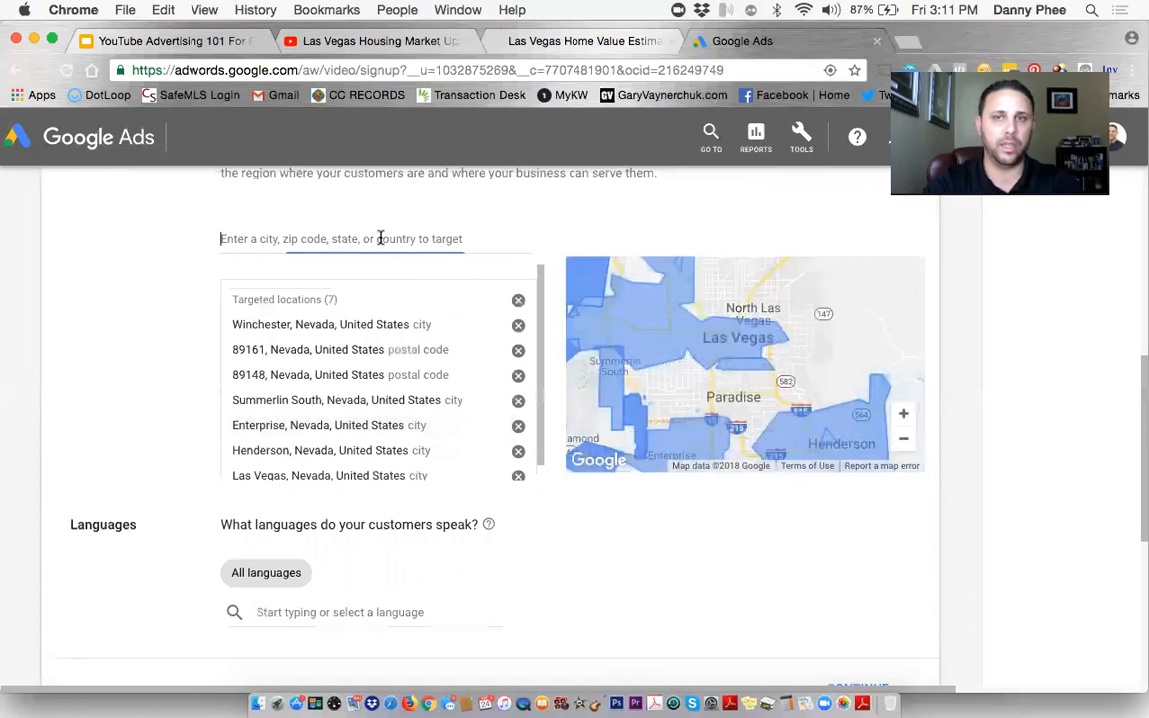
text(paradise)
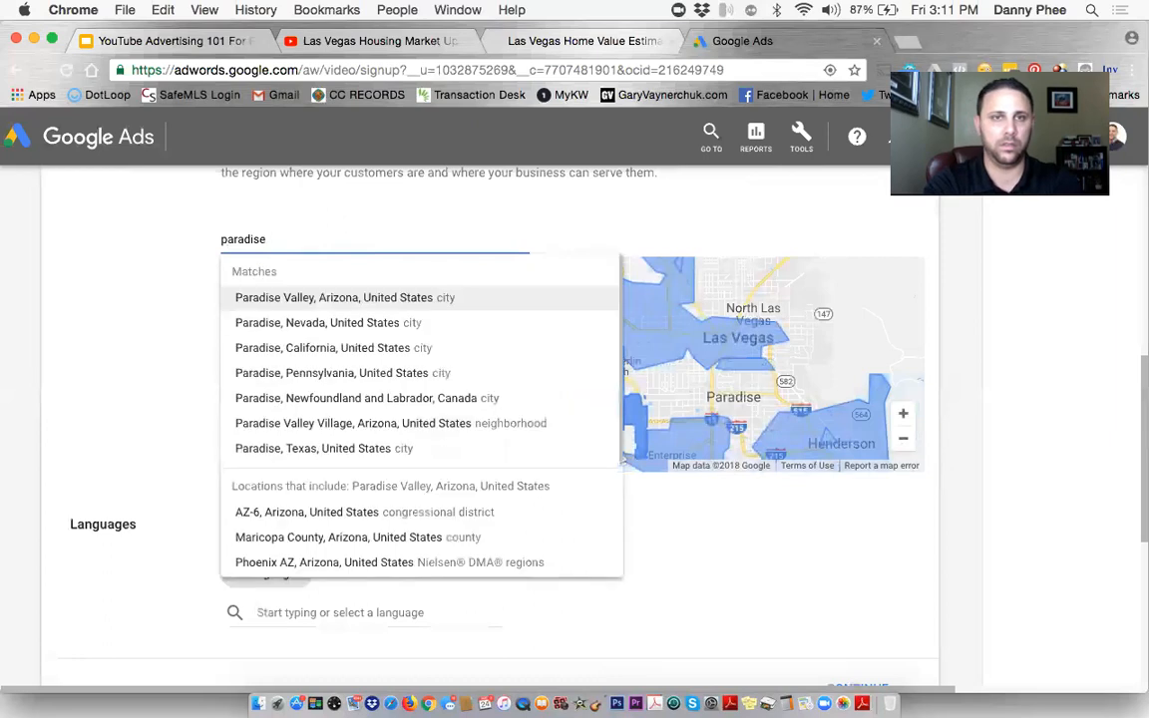
click(347, 324)
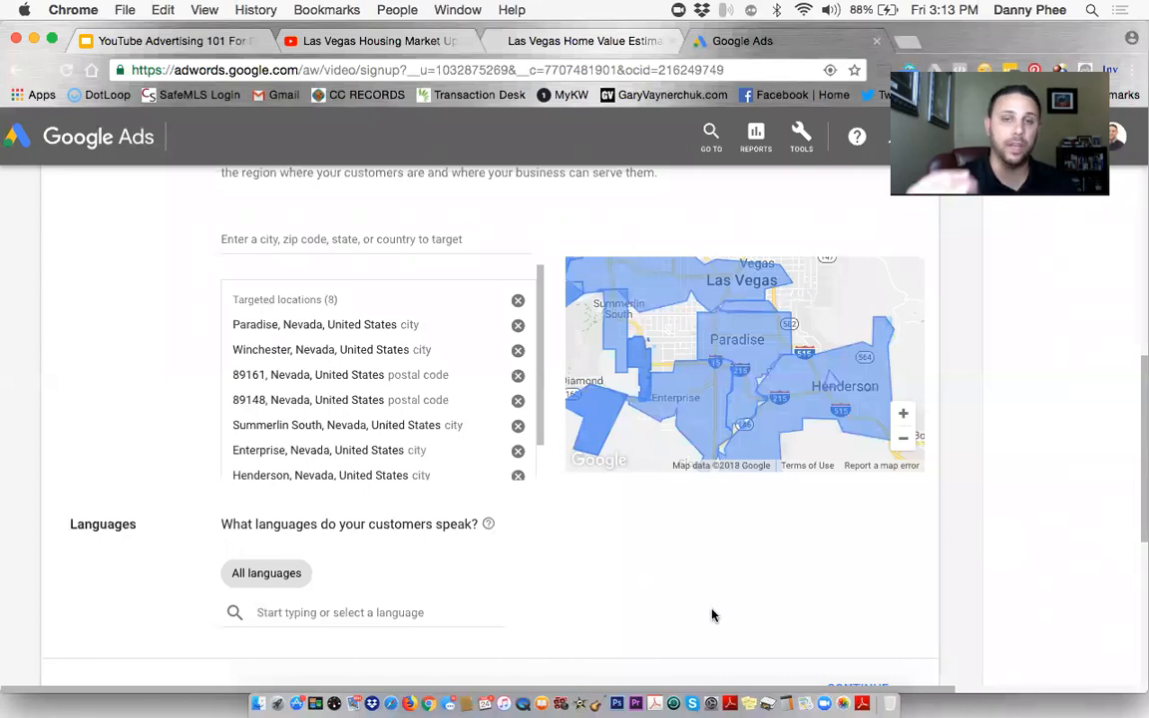
Examine the Languages setting below the targeted locations and the remaining Audience and Budget sections of the campaign form.
scroll(725, 564, down, 1)
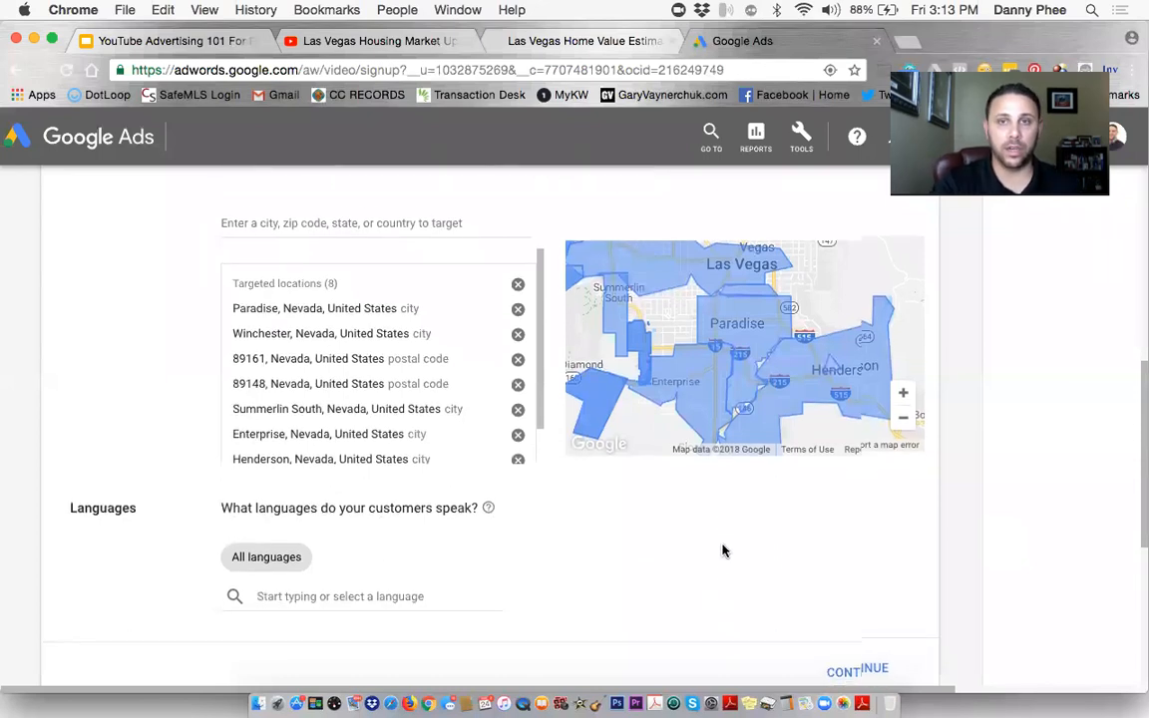
scroll(723, 551, down, 4)
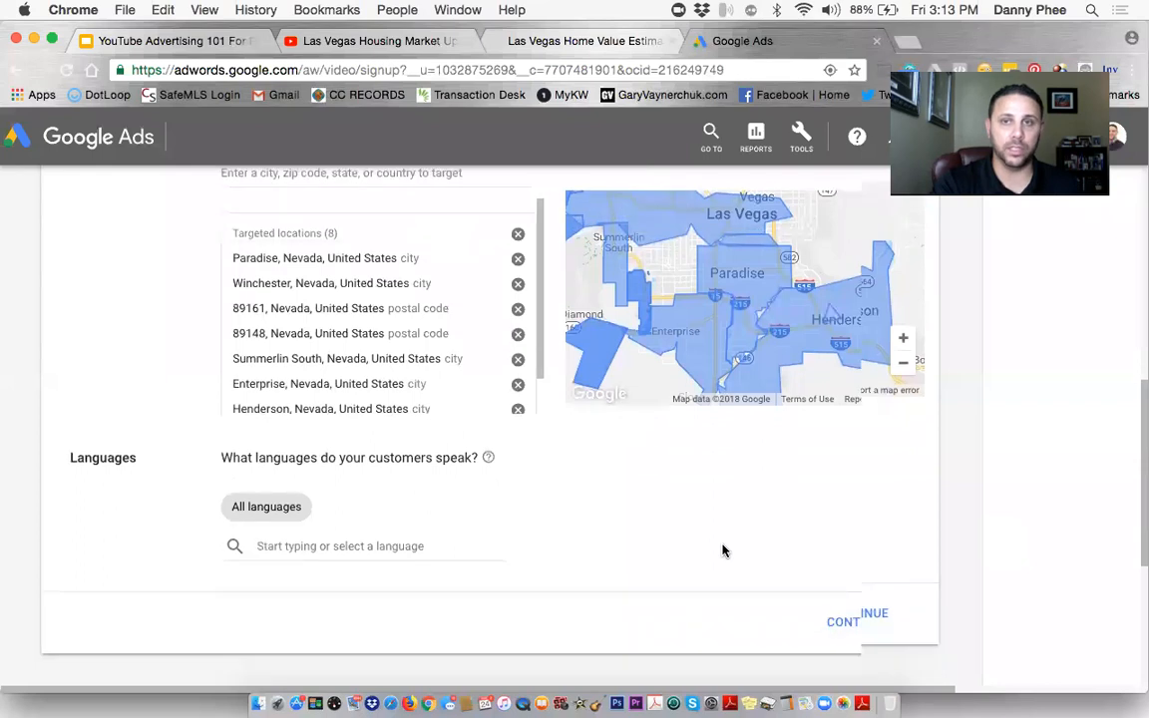
scroll(725, 551, down, 3)
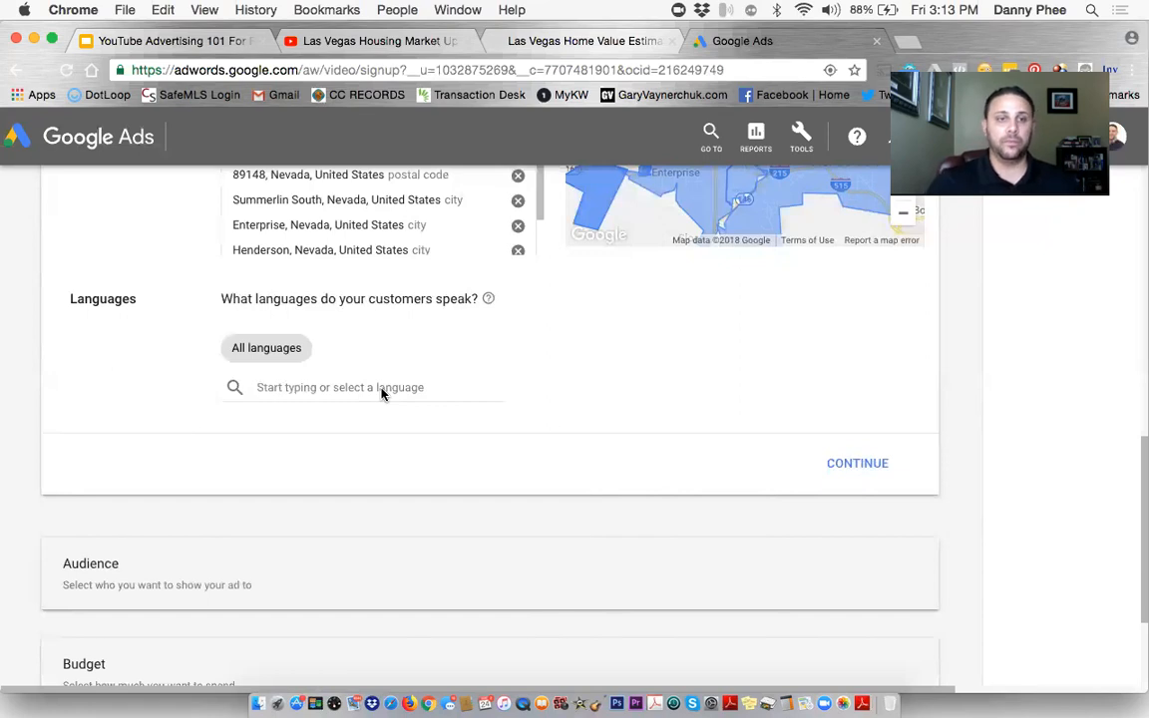
scroll(416, 464, down, 2)
scroll(416, 466, down, 1)
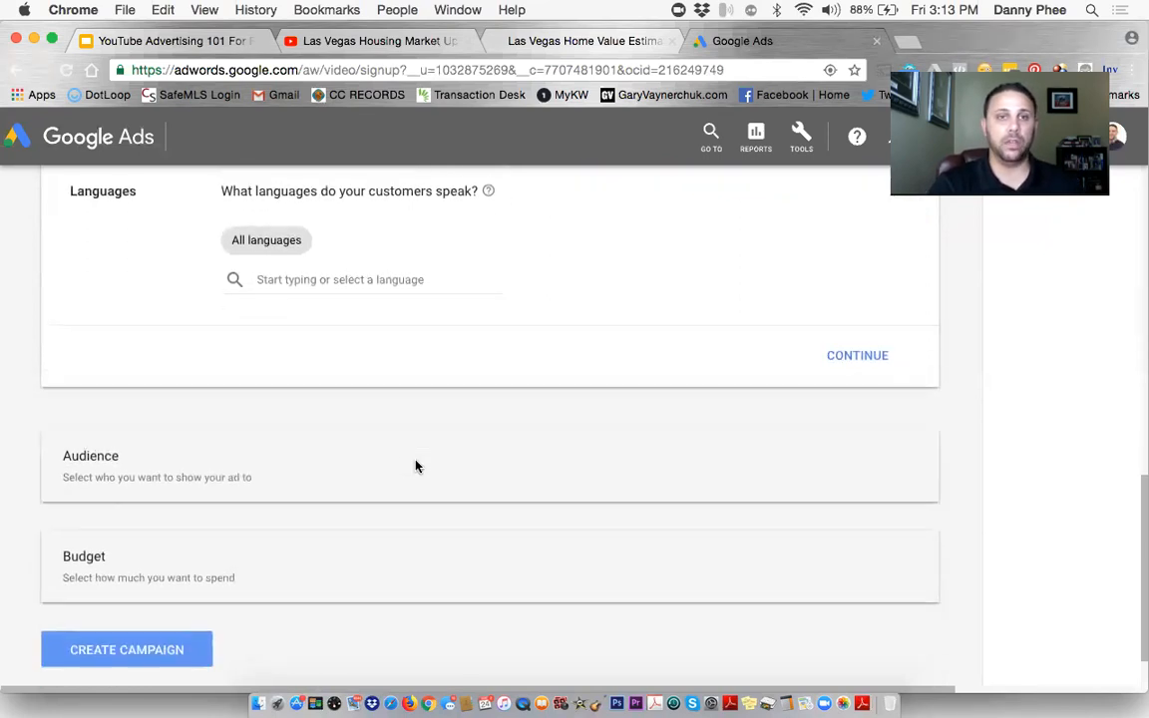
scroll(416, 466, up, 2)
scroll(416, 466, down, 2)
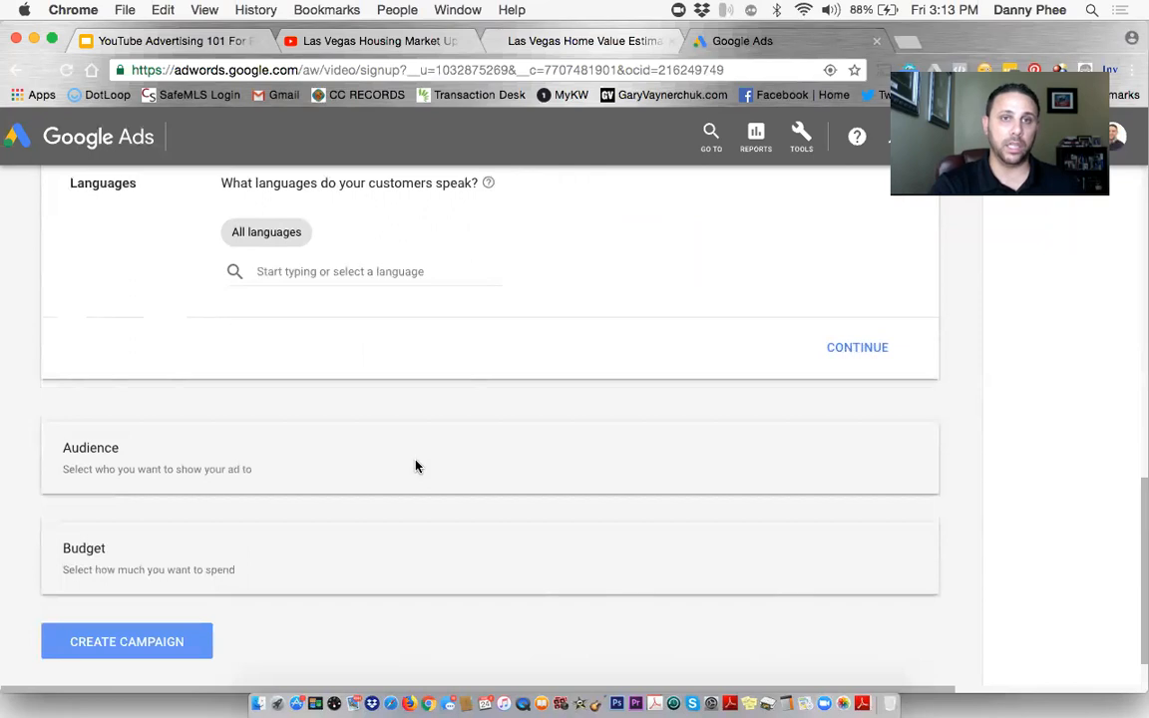
scroll(416, 466, up, 2)
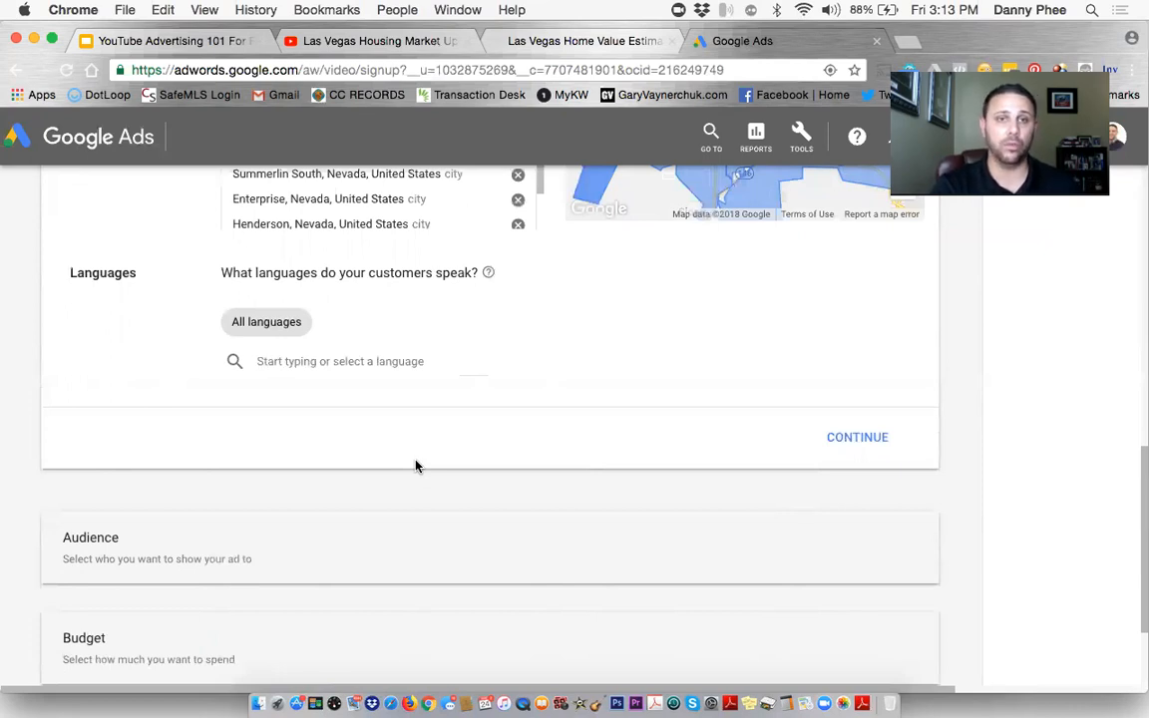
scroll(416, 466, down, 1)
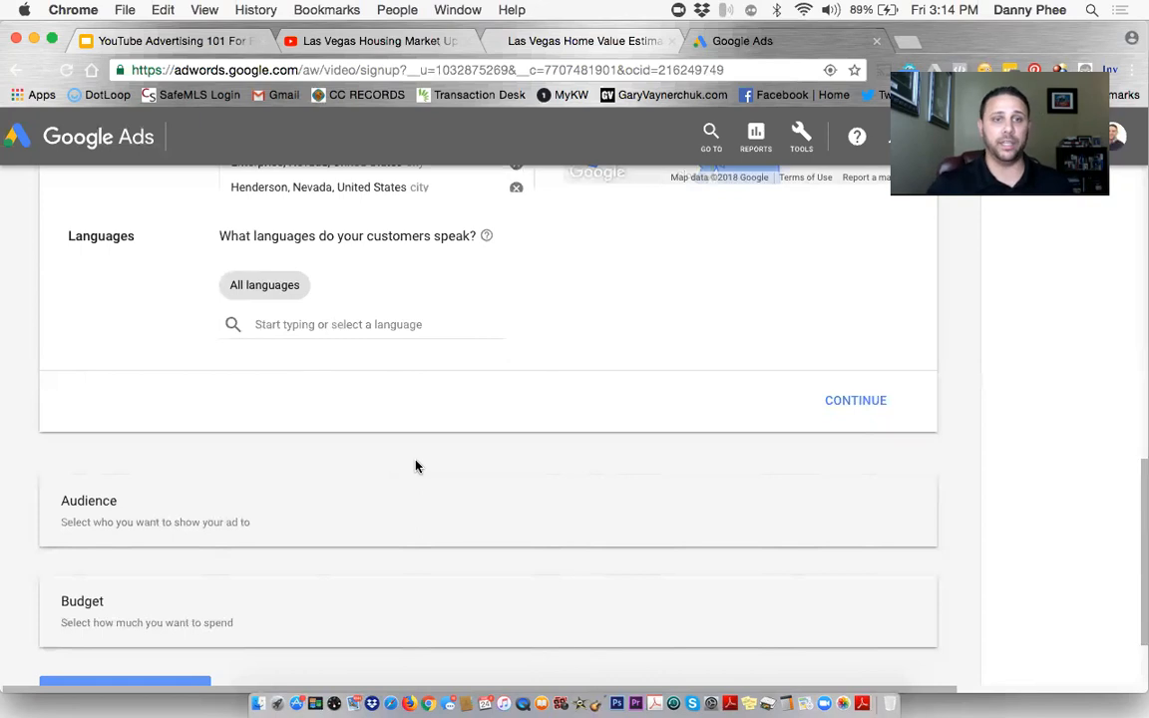
Continue from the locations to the Audience section and exclude the 18 - 24 age group from the demographics.
scroll(416, 466, down, 1)
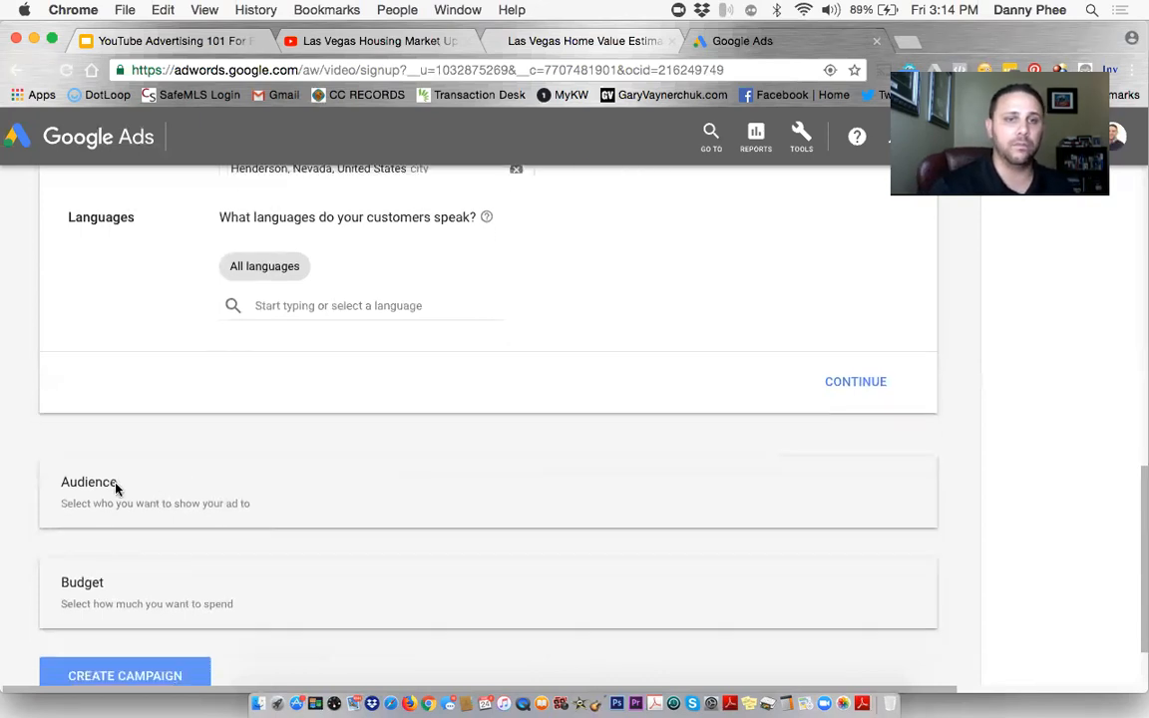
click(857, 385)
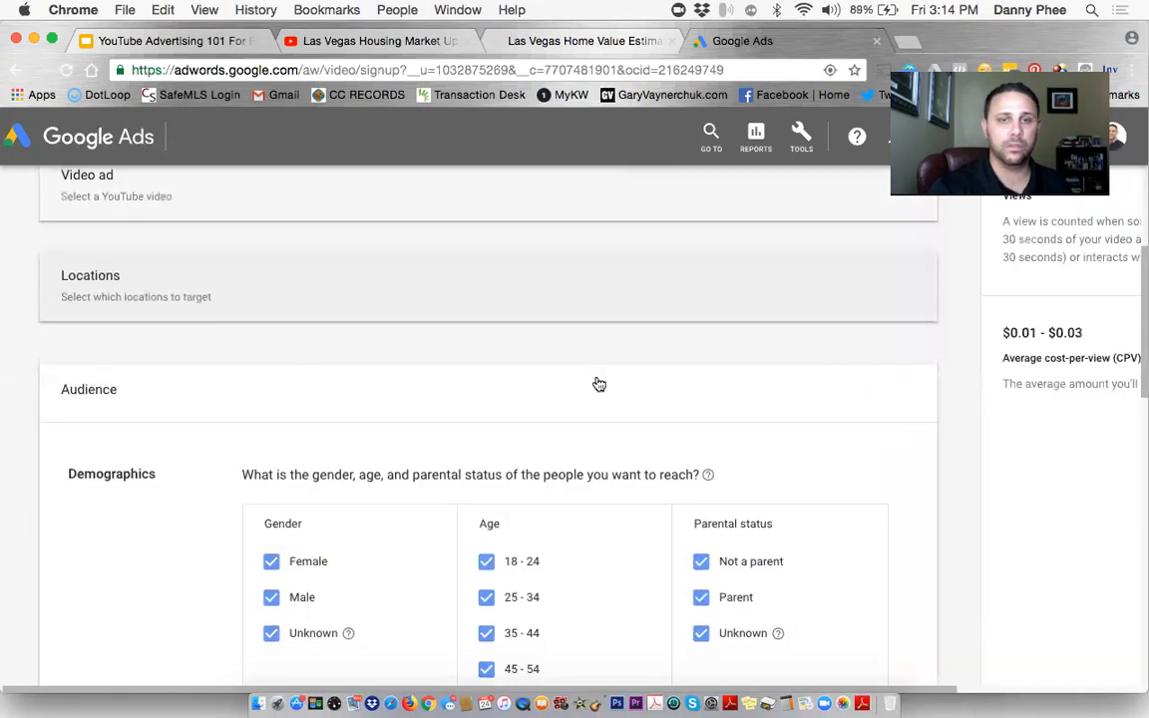
scroll(599, 384, down, 2)
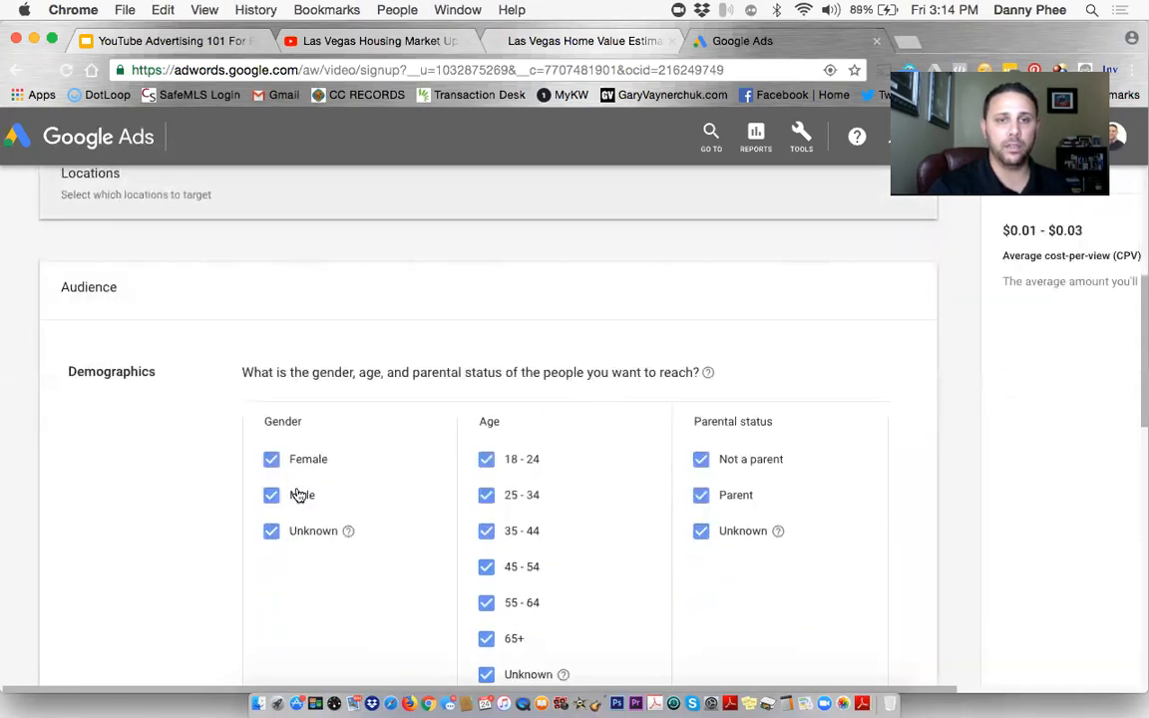
scroll(364, 528, down, 2)
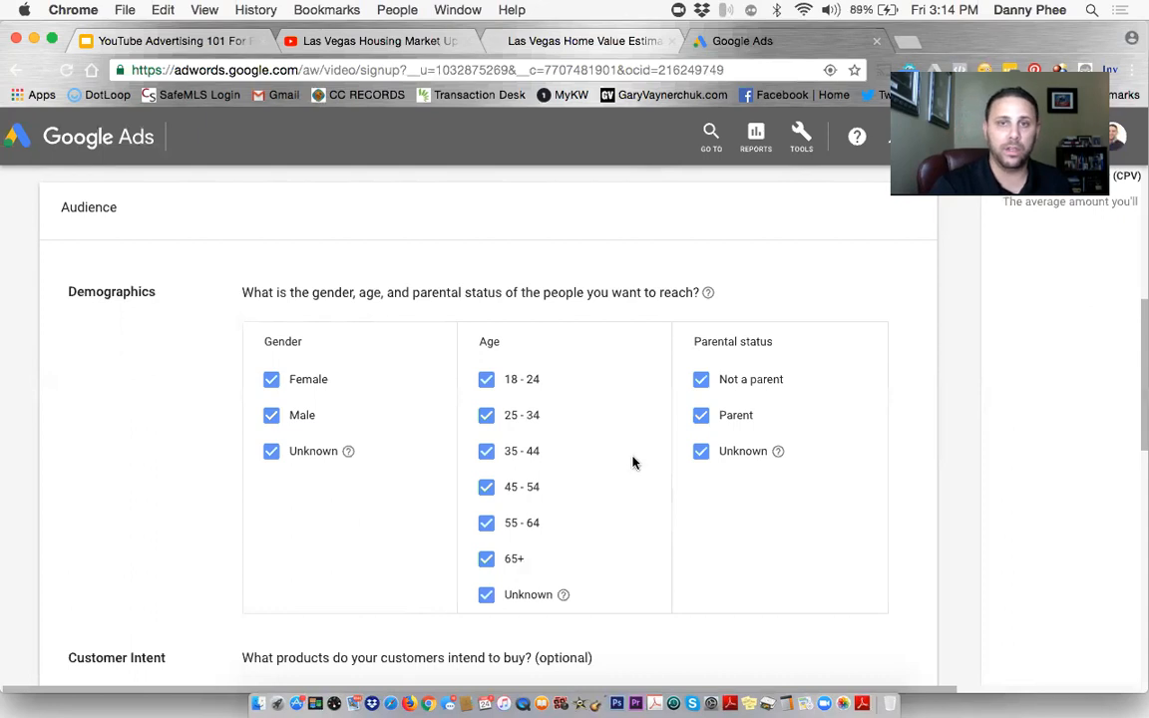
click(491, 383)
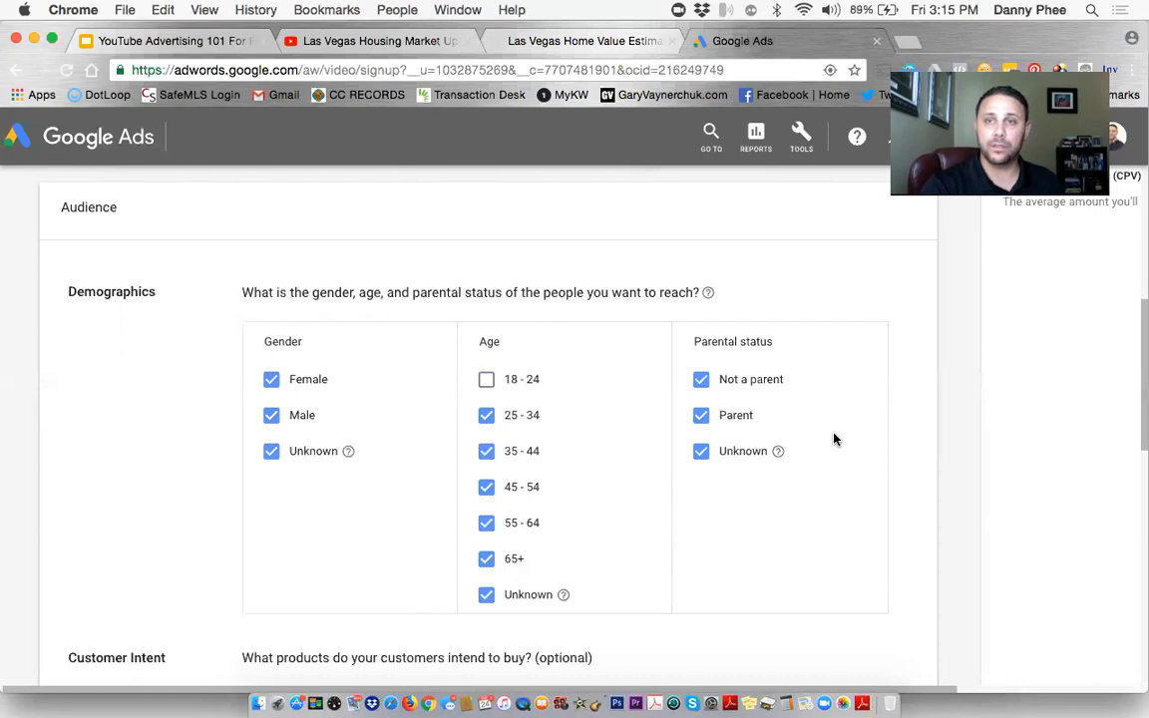
Review the campaign form from the campaign name down through the gender, age and parental status demographics to the Customer Intent section.
scroll(874, 392, down, 2)
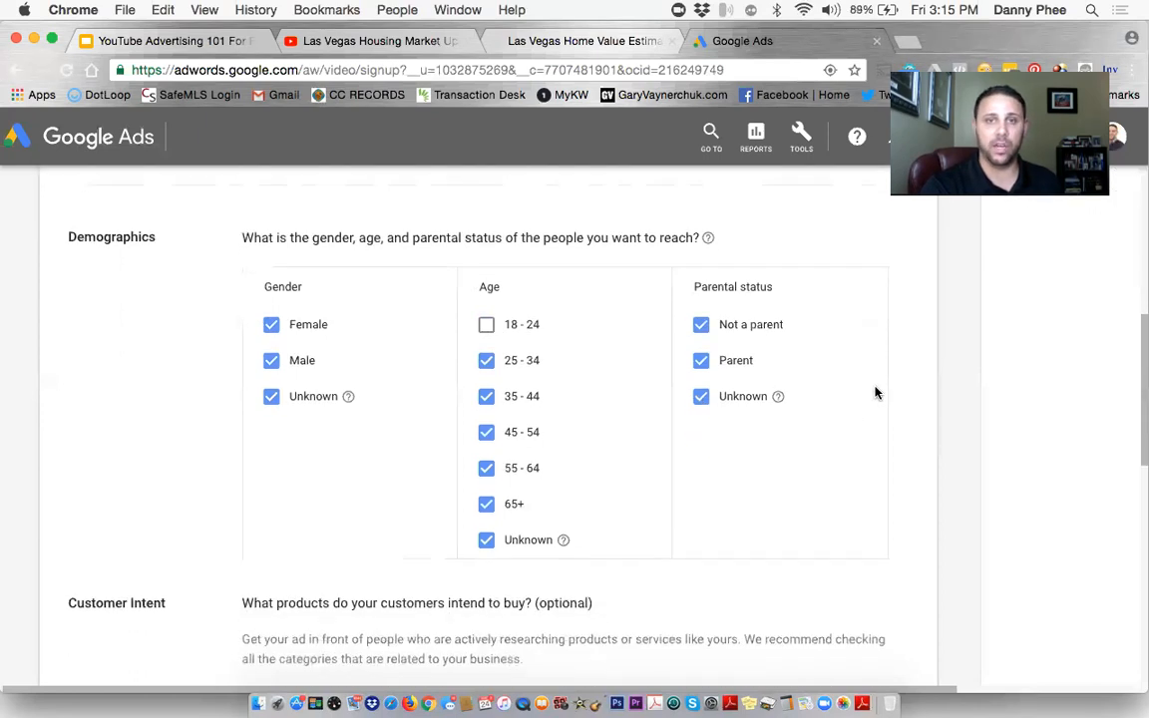
scroll(875, 393, down, 1)
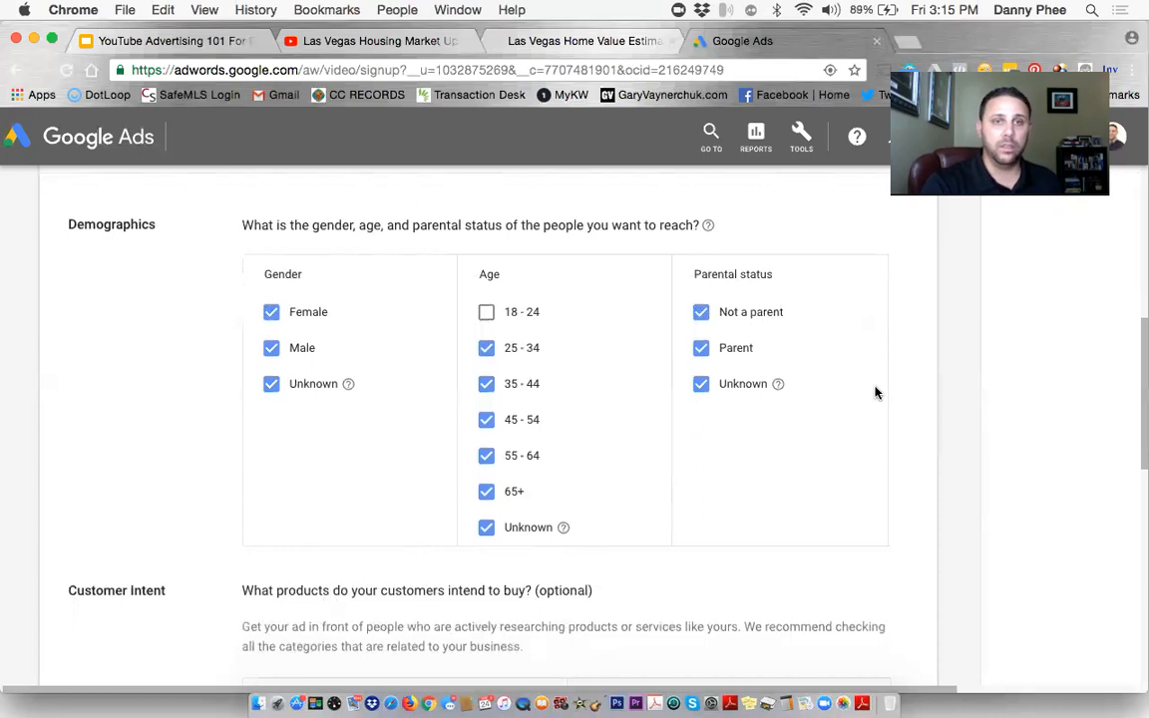
scroll(874, 392, down, 1)
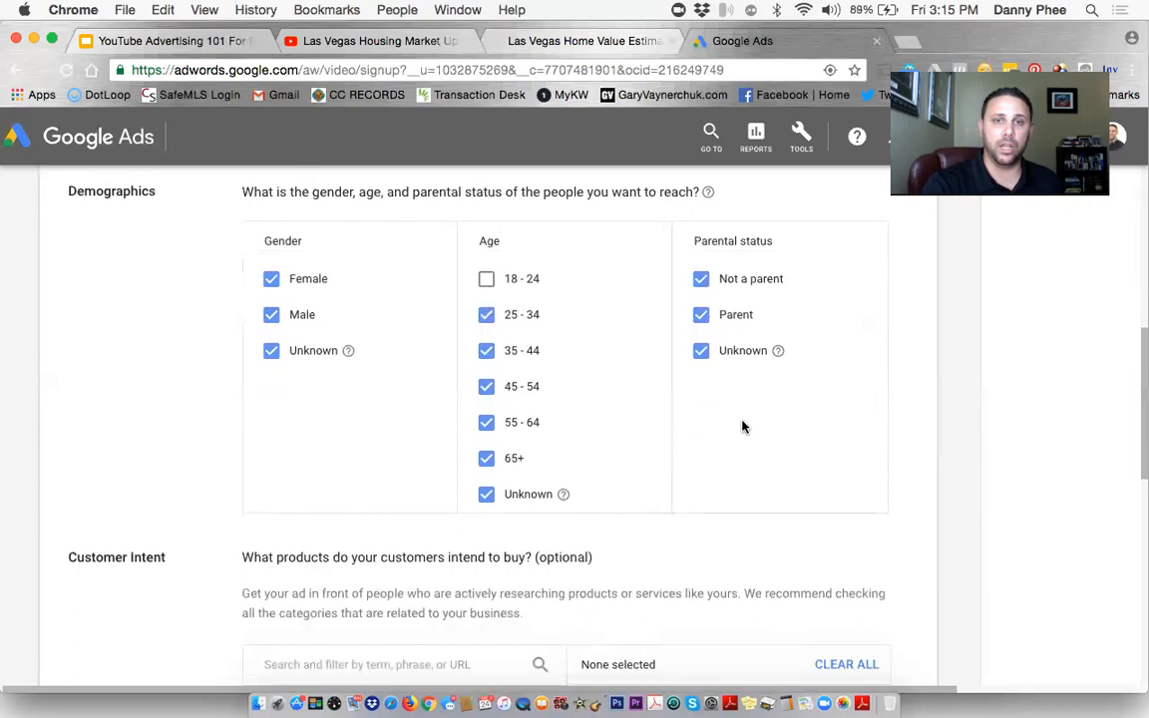
scroll(647, 411, up, 3)
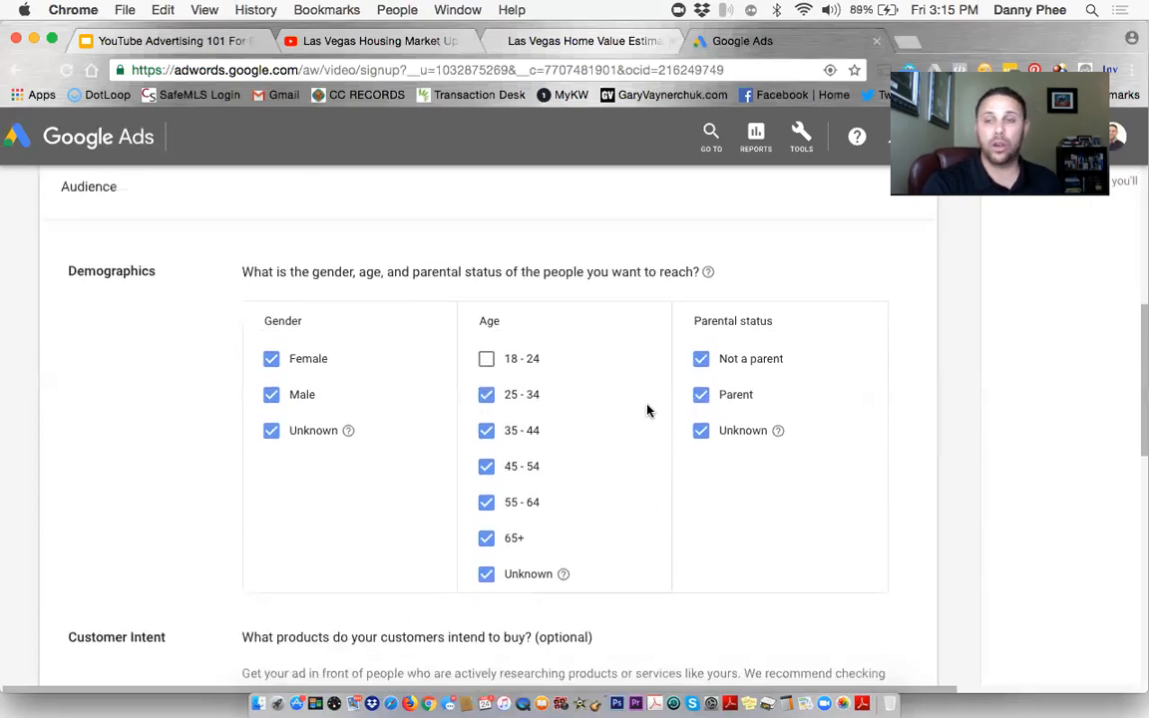
scroll(647, 412, down, 4)
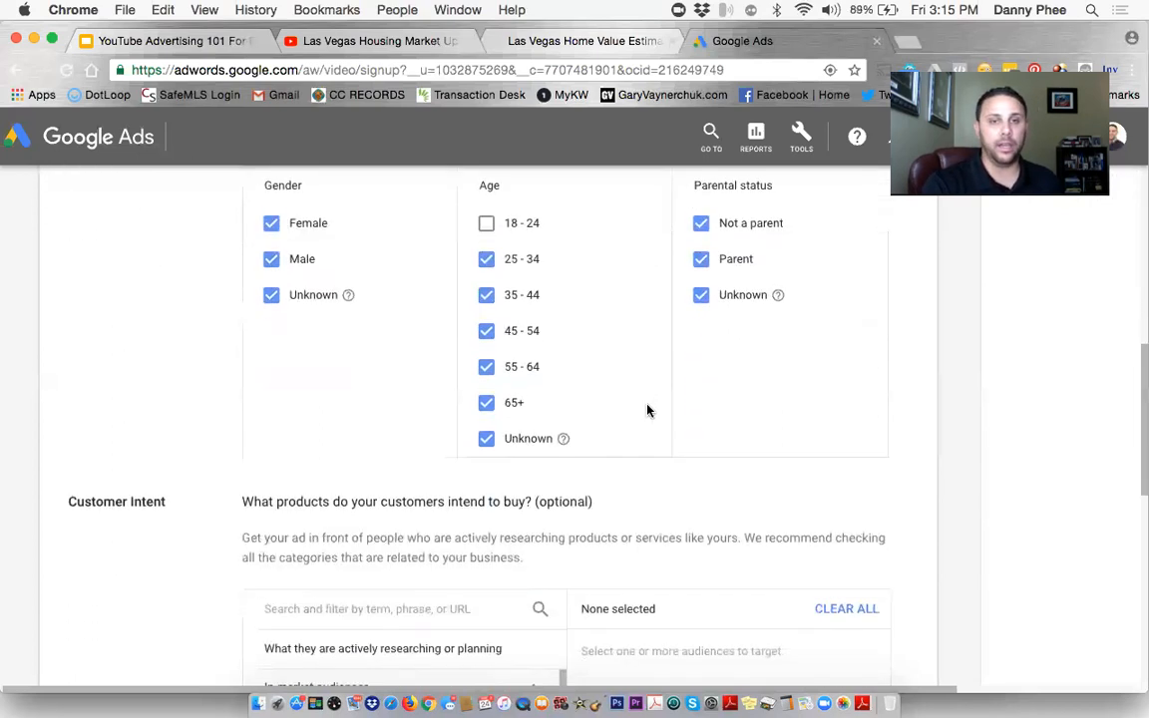
scroll(646, 412, down, 4)
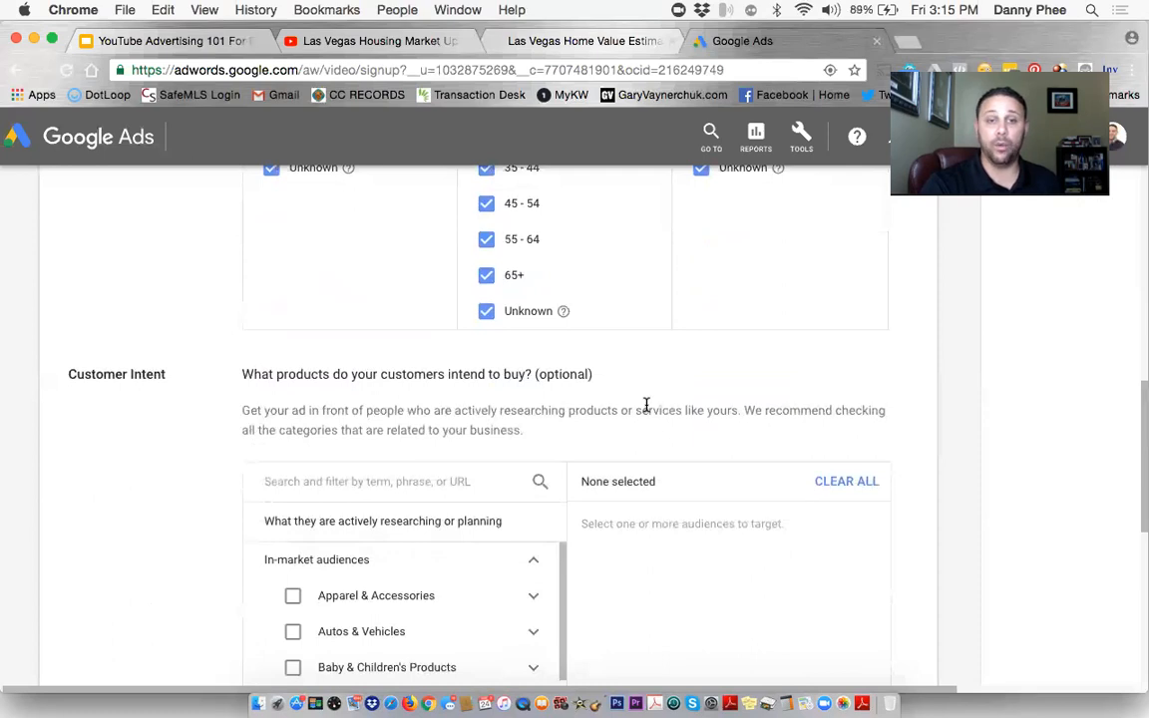
scroll(646, 404, up, 15)
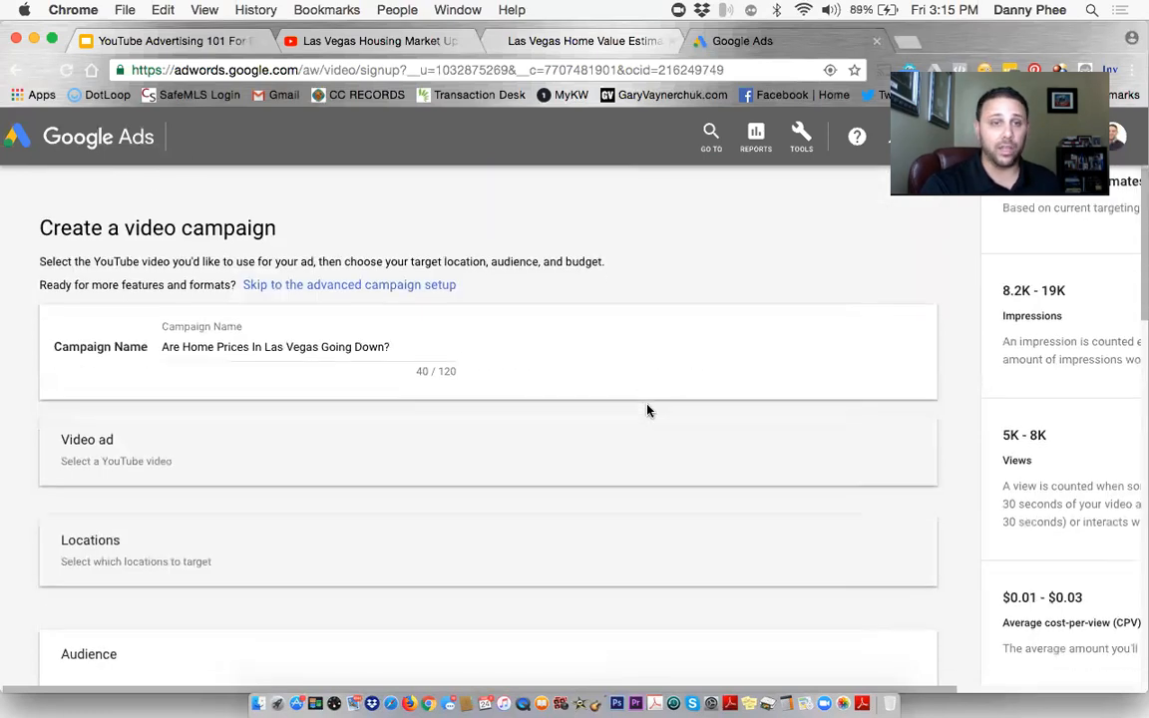
scroll(647, 411, down, 2)
scroll(650, 412, down, 5)
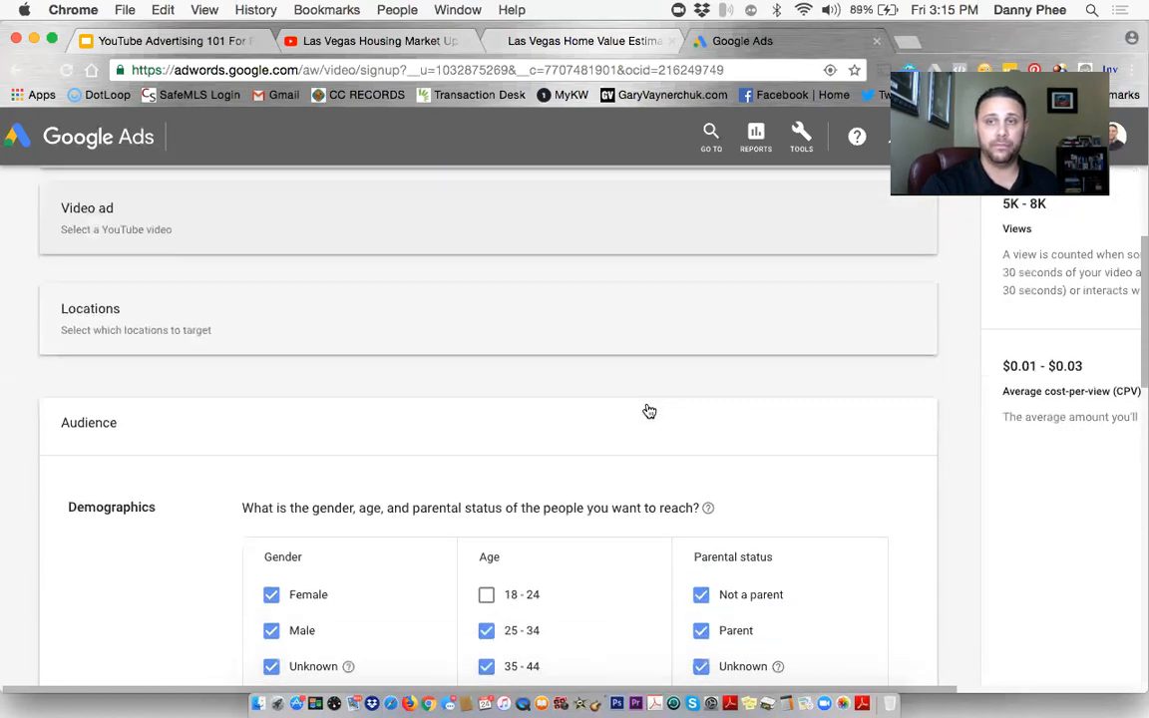
scroll(649, 411, down, 7)
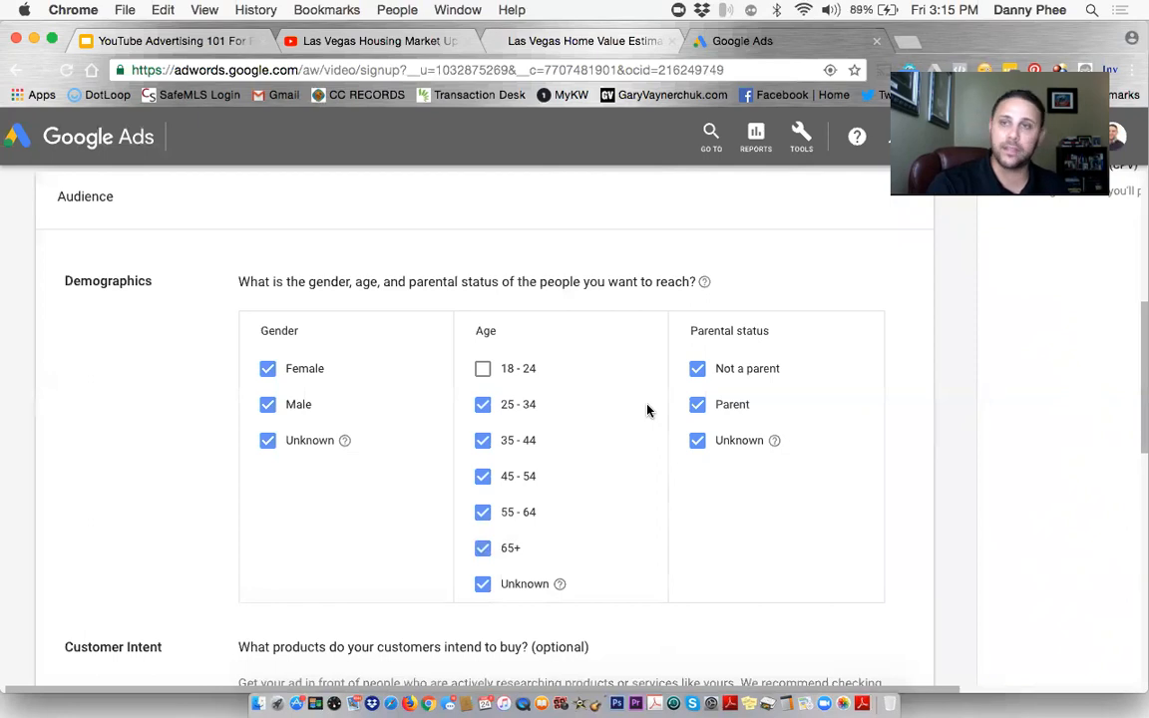
scroll(648, 410, down, 3)
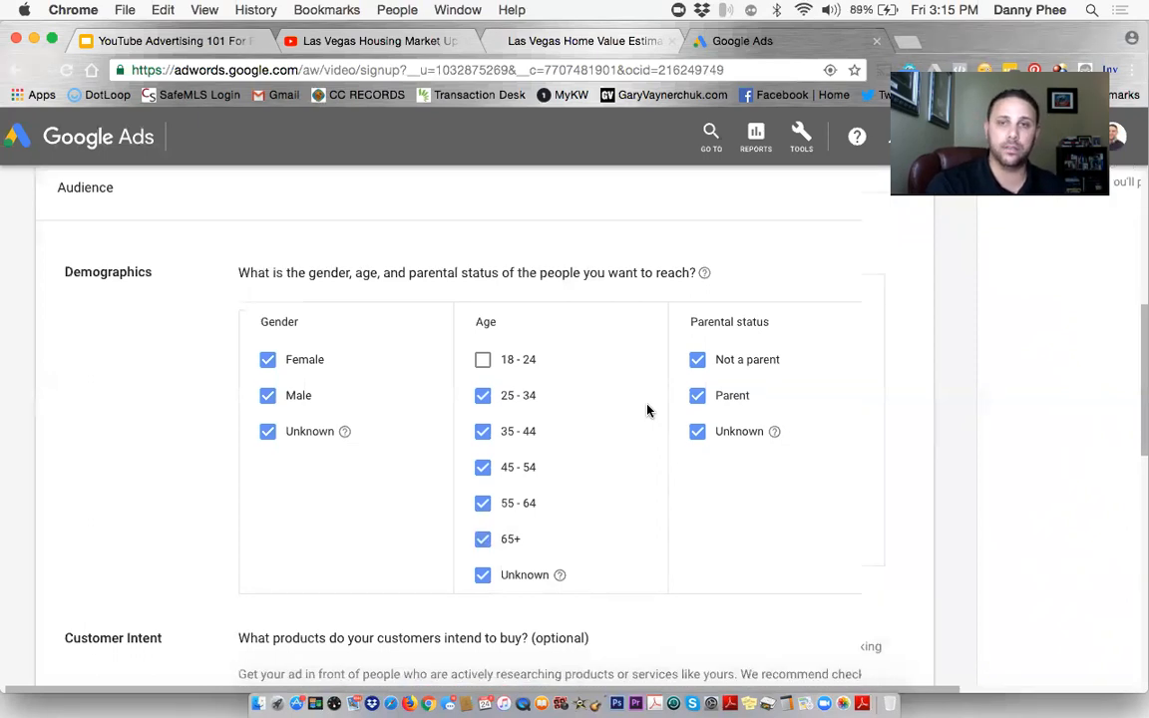
scroll(647, 410, down, 4)
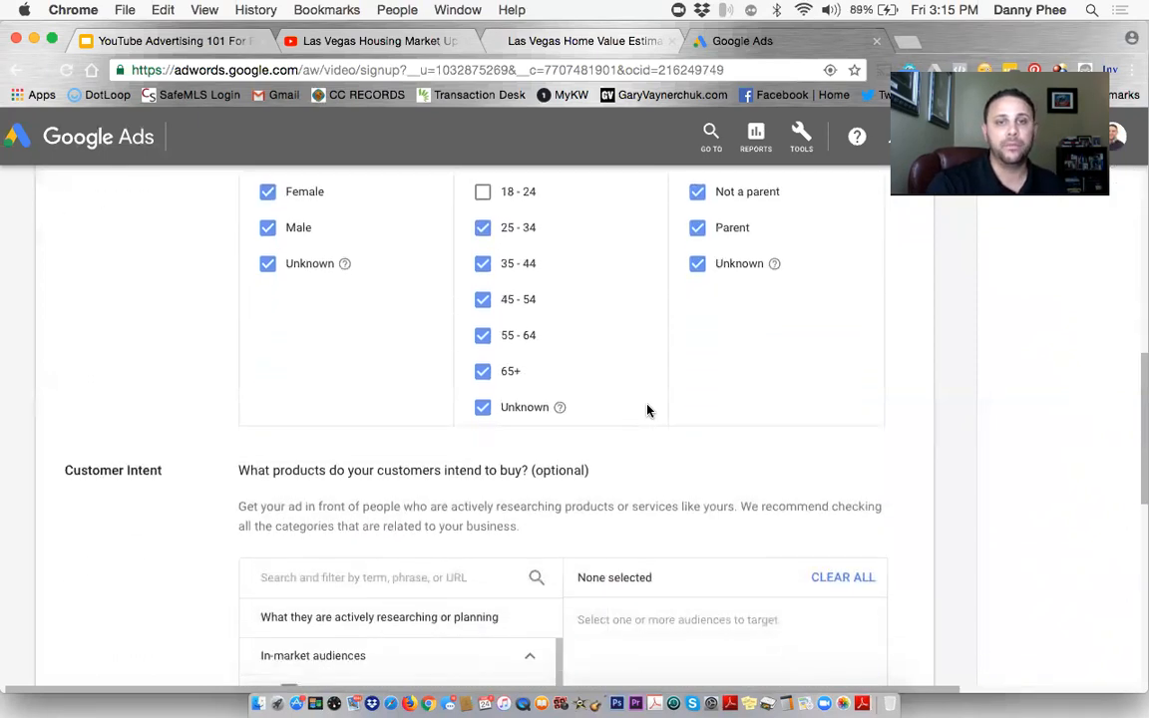
Filter the Customer Intent audiences to those related to "zillow".
scroll(647, 405, down, 2)
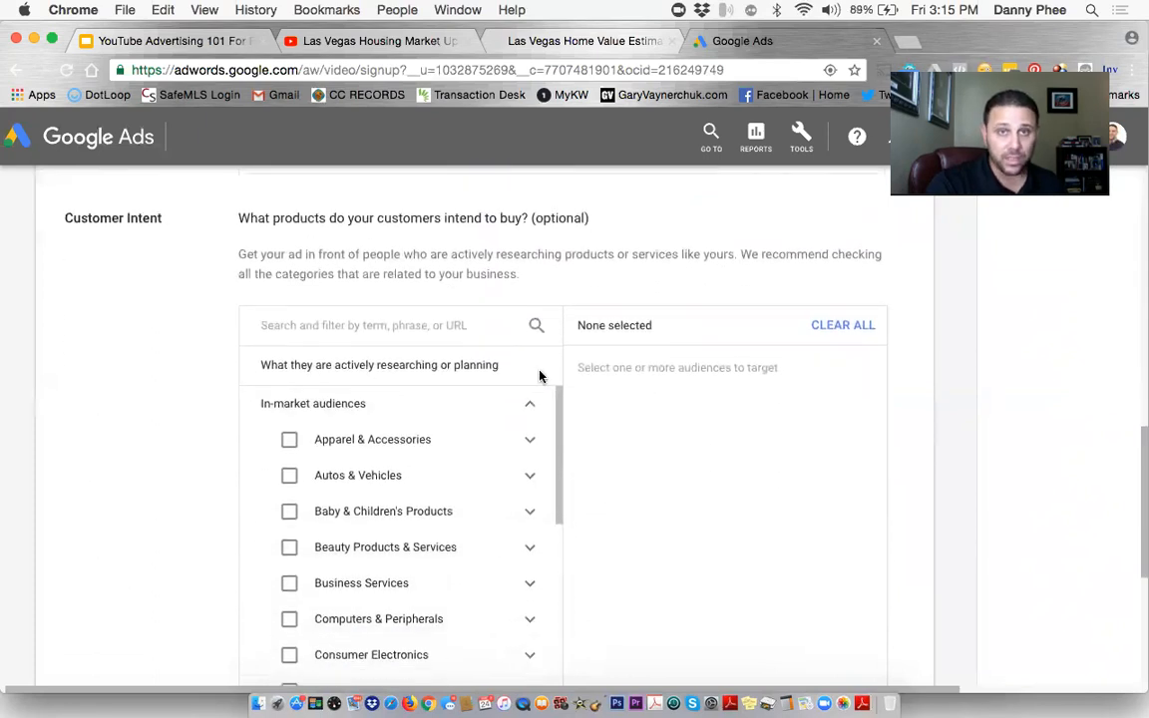
scroll(540, 376, down, 1)
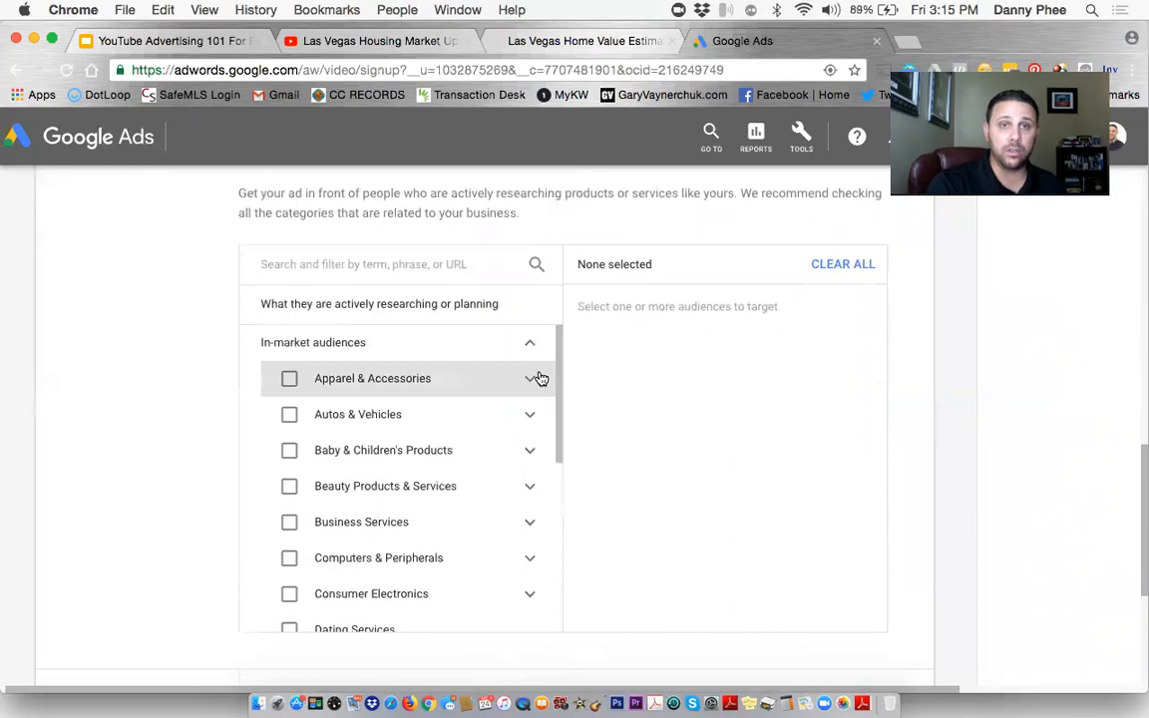
scroll(540, 379, down, 1)
scroll(538, 379, down, 1)
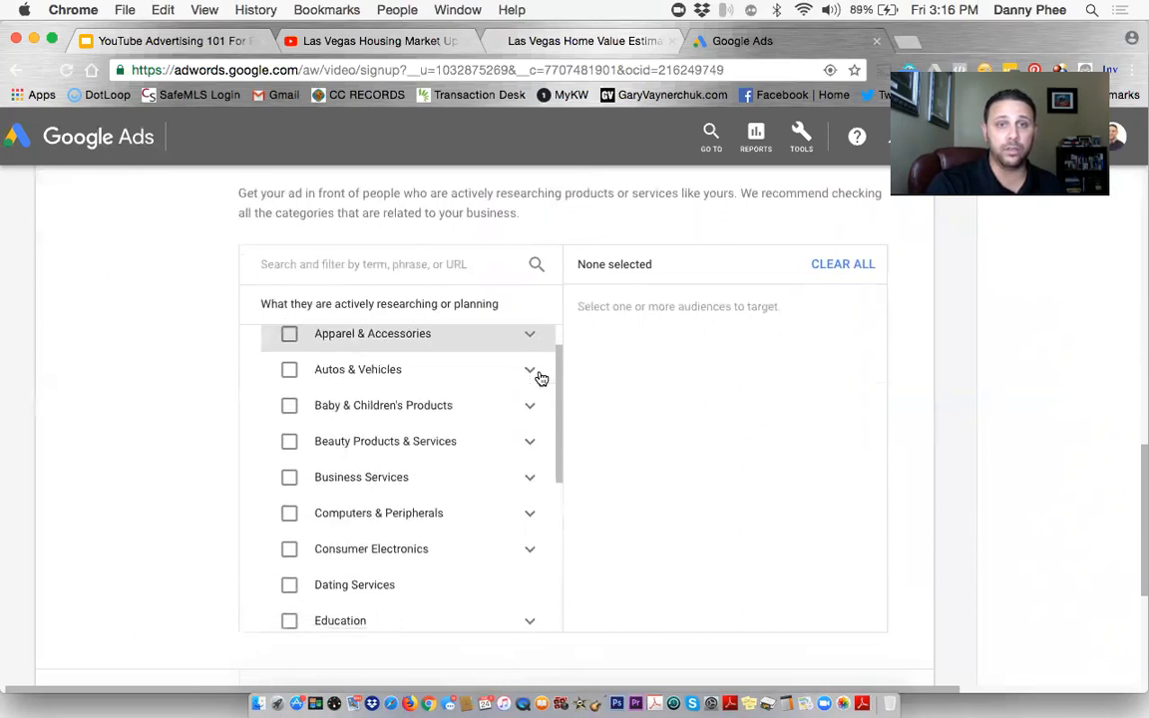
click(395, 273)
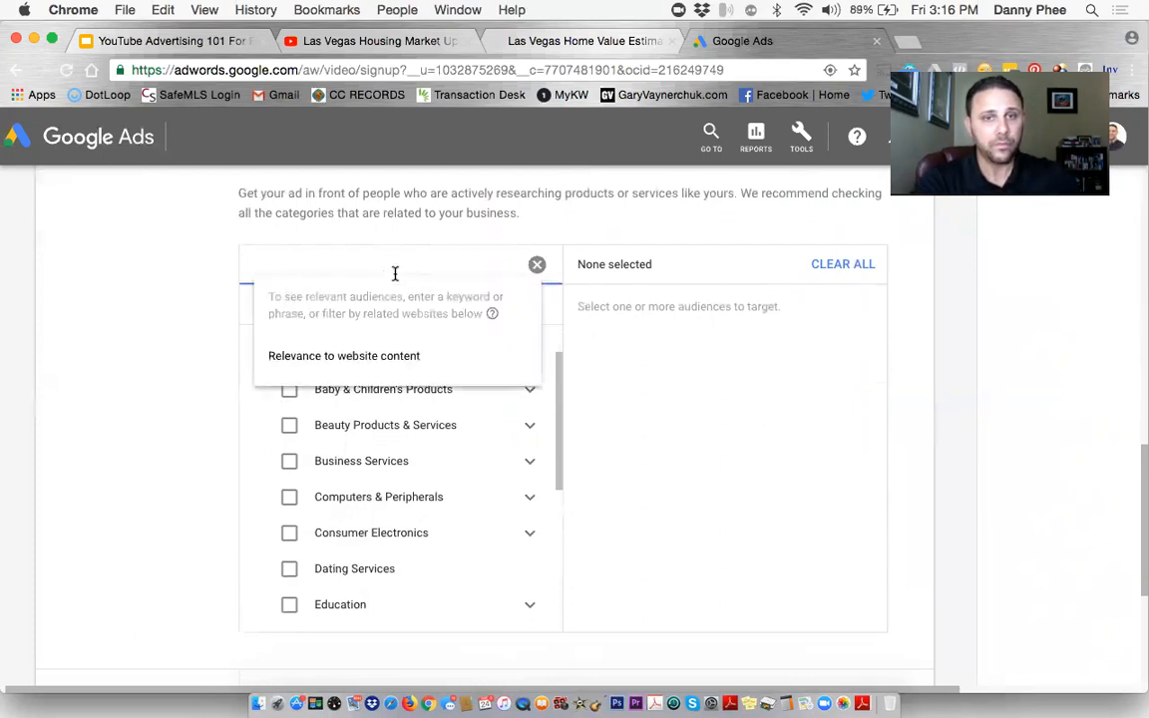
text(zillow)
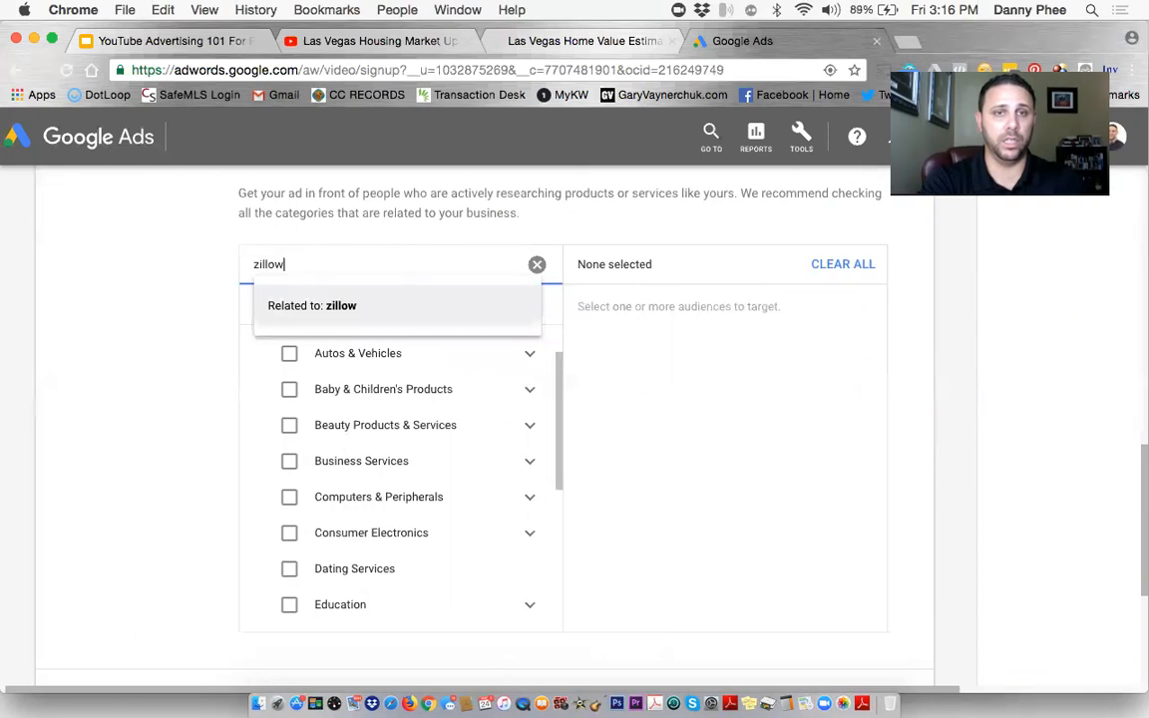
click(418, 299)
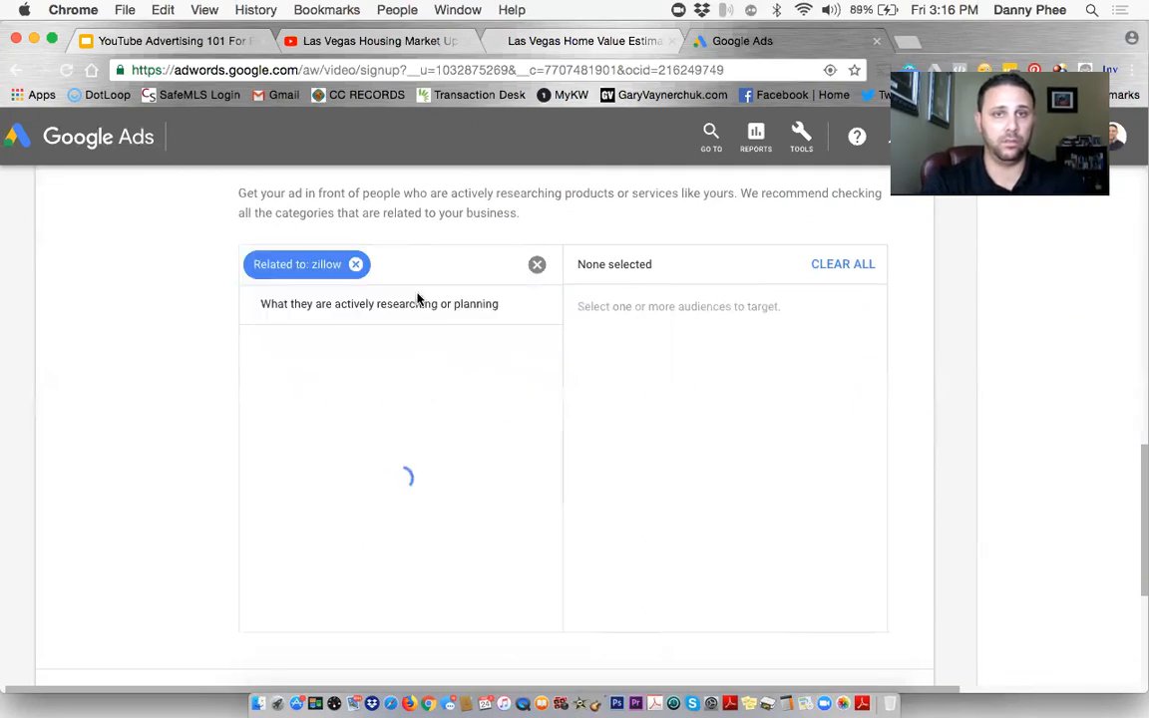
Add the Residential Properties (For Sale) in-market audience under Real Estate to the targeted audiences.
scroll(436, 368, down, 2)
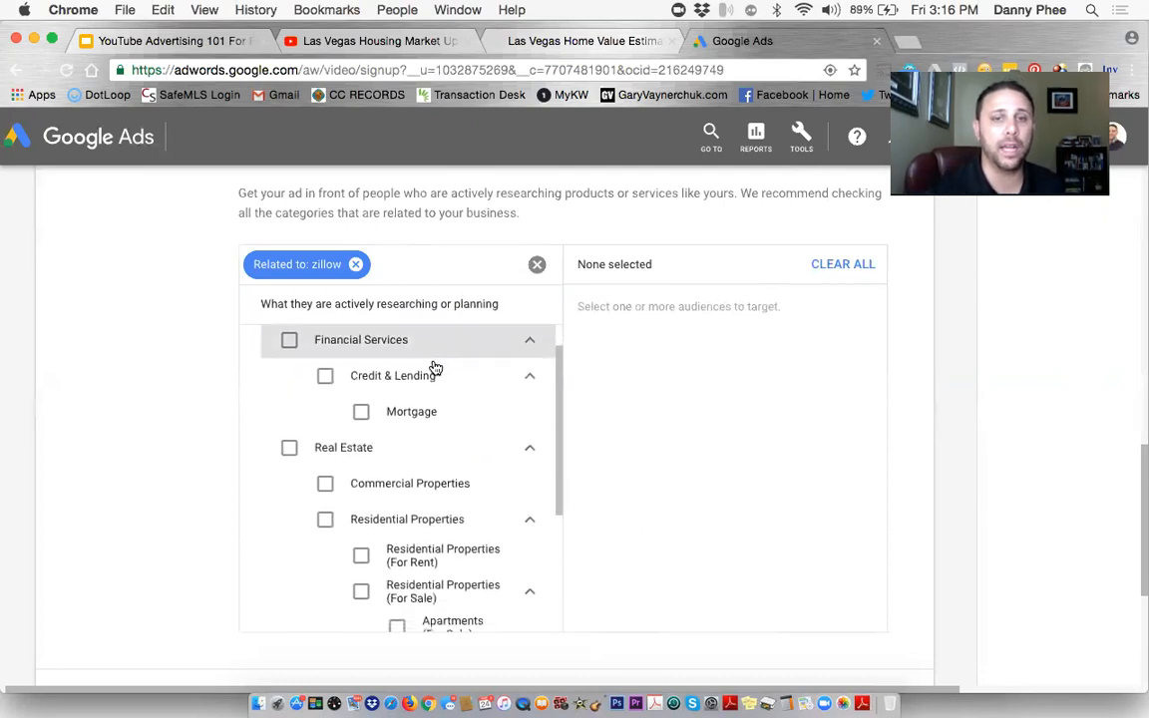
scroll(436, 368, down, 2)
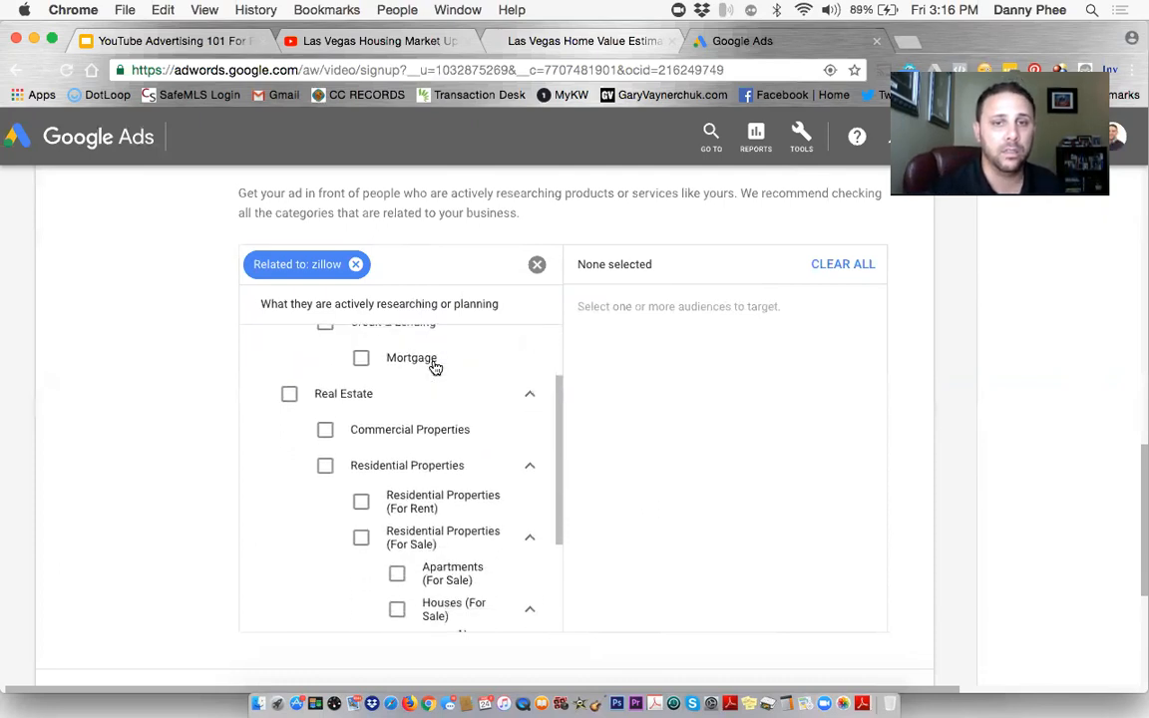
scroll(436, 368, down, 1)
click(361, 514)
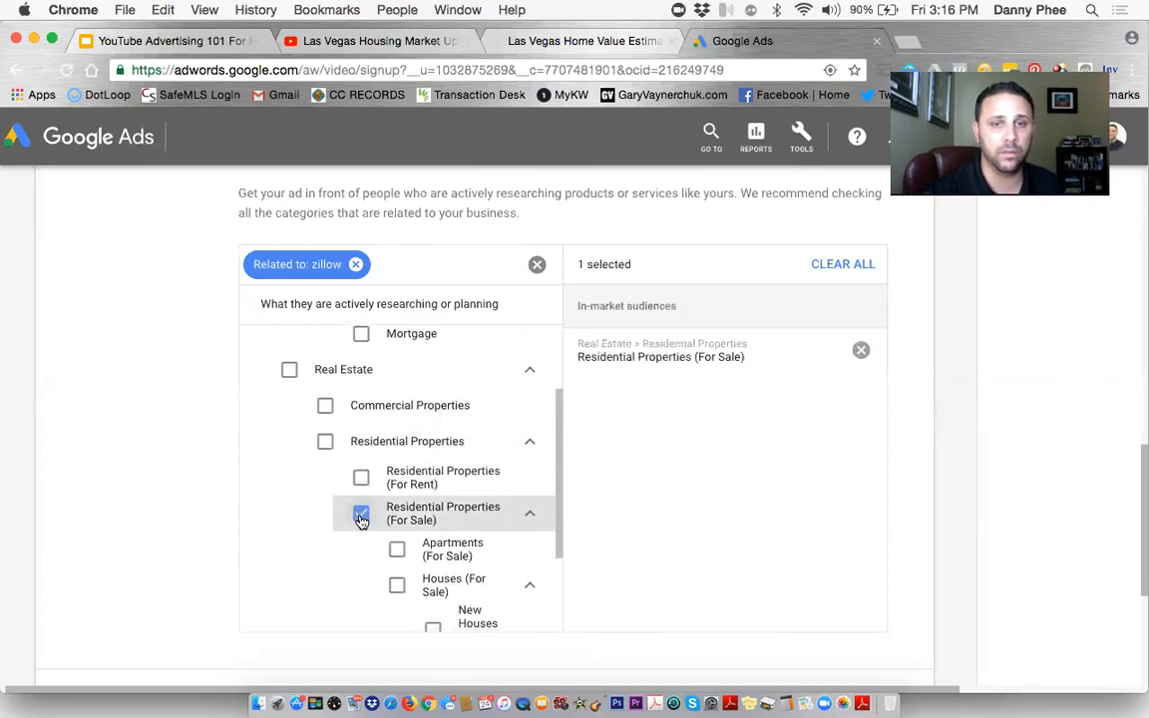
Add the New Houses (For Sale) in-market audience to the targeted audiences.
scroll(361, 520, down, 4)
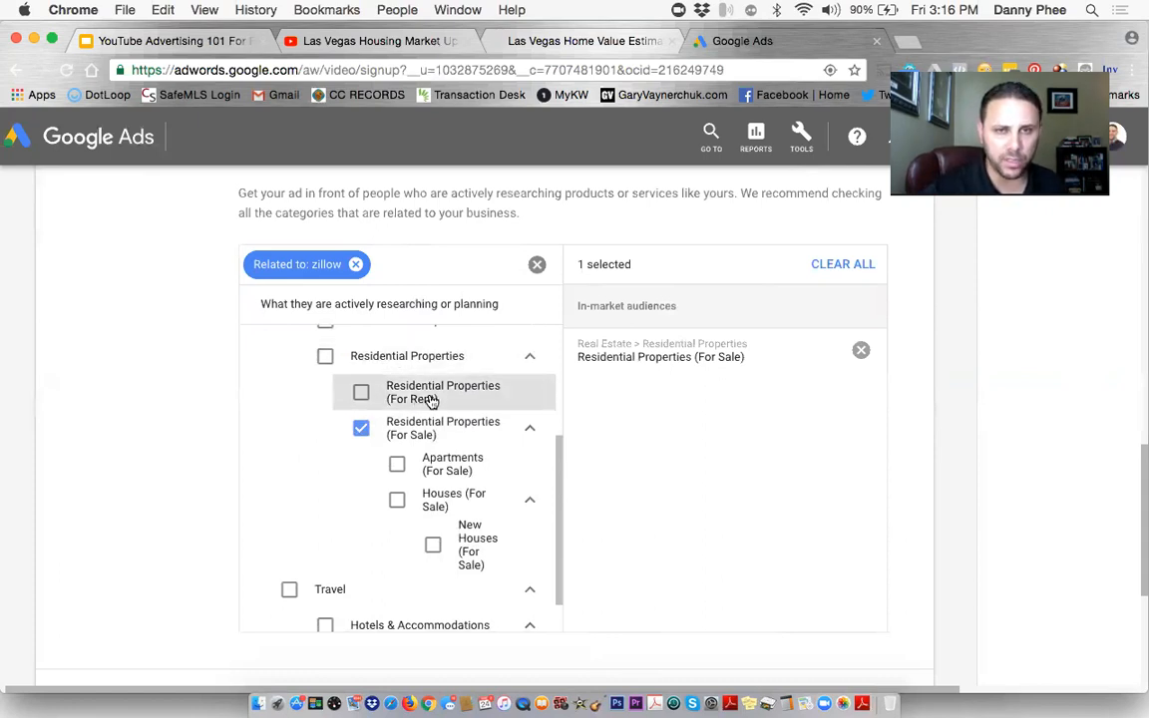
scroll(468, 460, down, 1)
scroll(468, 460, down, 3)
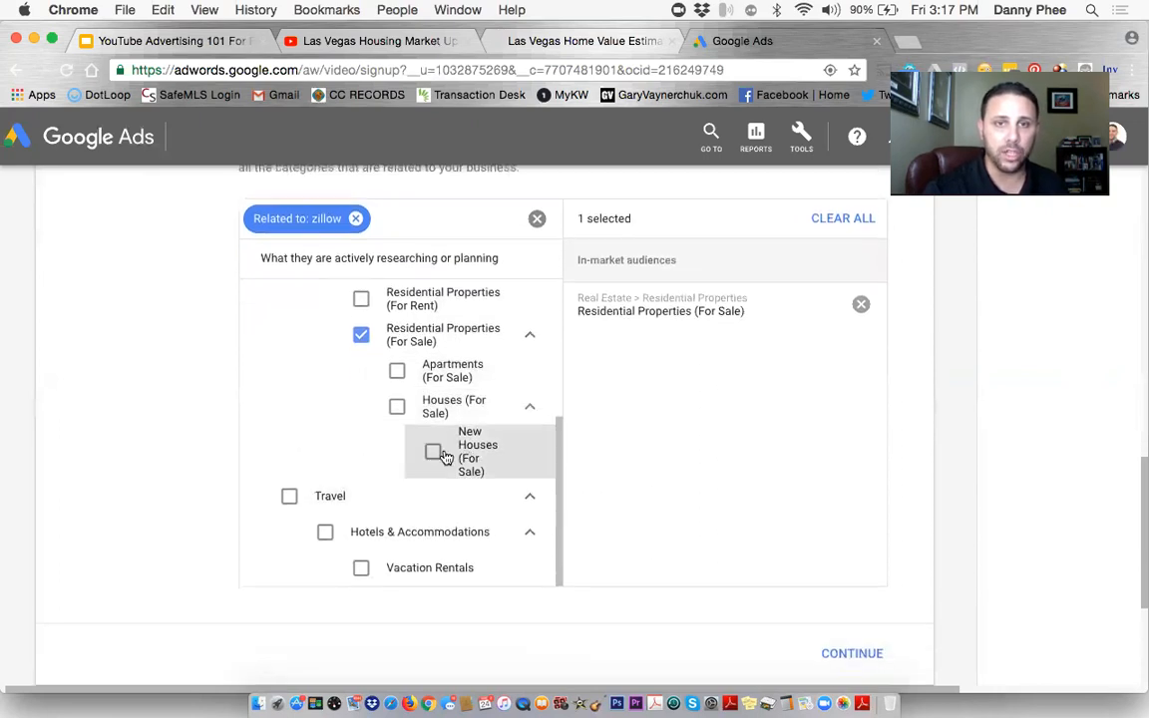
click(435, 454)
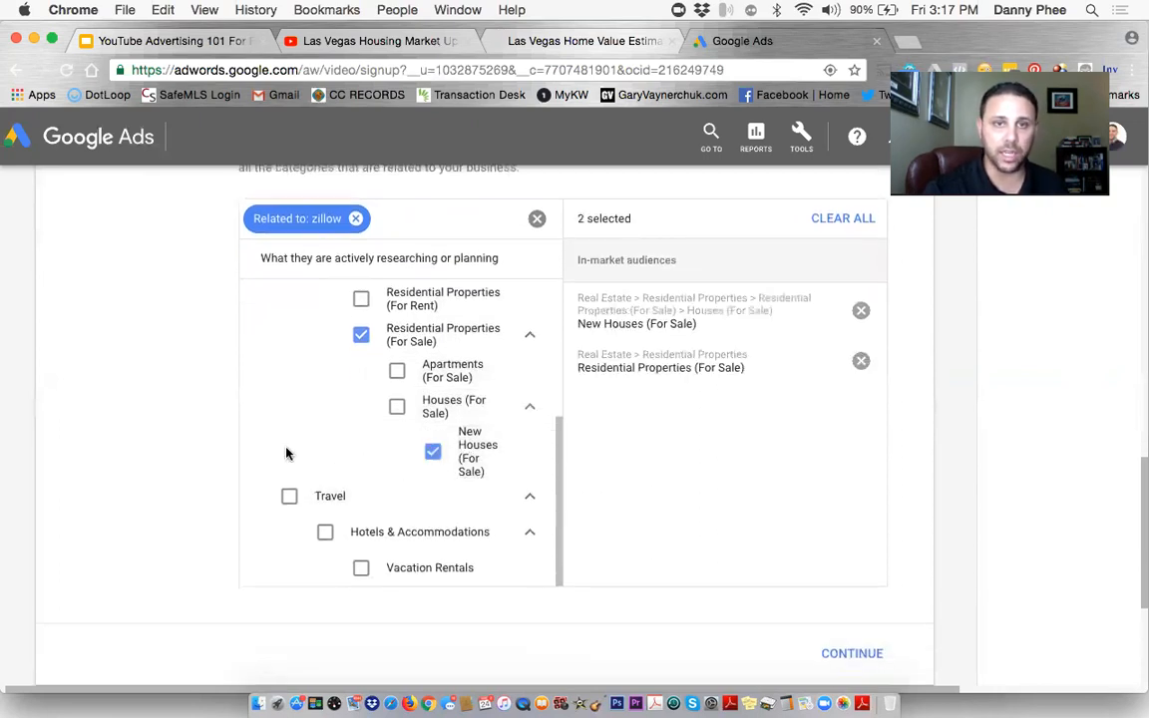
scroll(286, 454, down, 2)
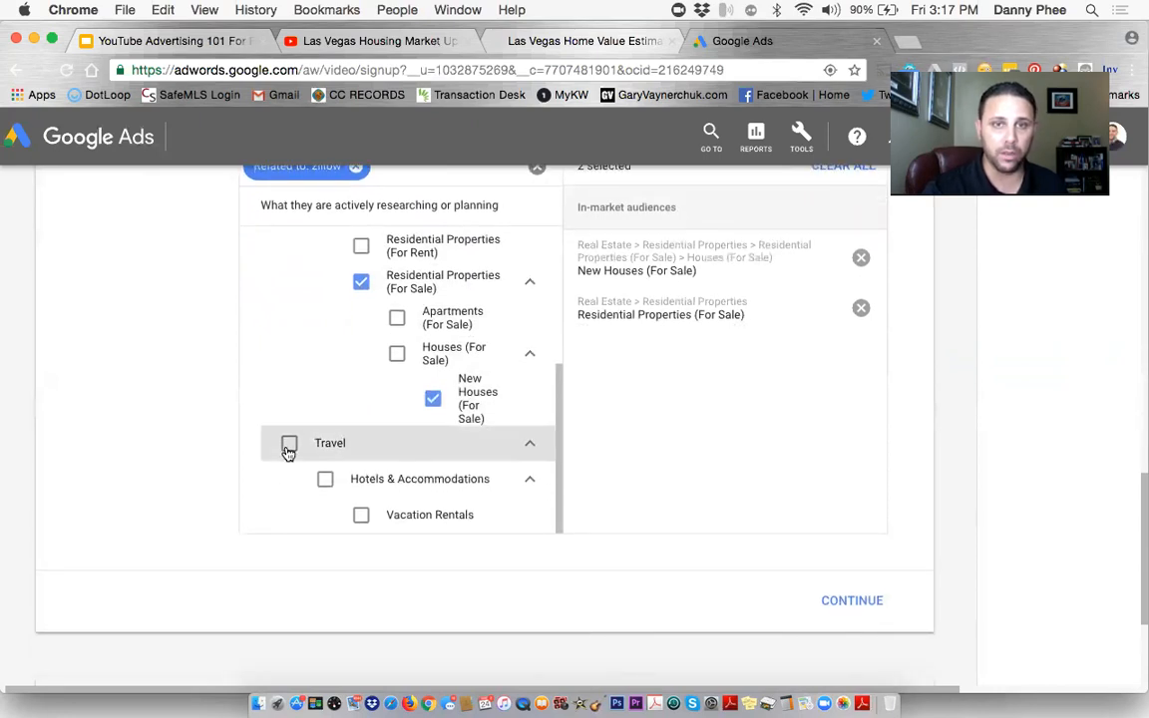
Add the Mortgage and Credit & Lending audiences to the targeting, leaving the parent Financial Services category unselected.
scroll(287, 454, up, 4)
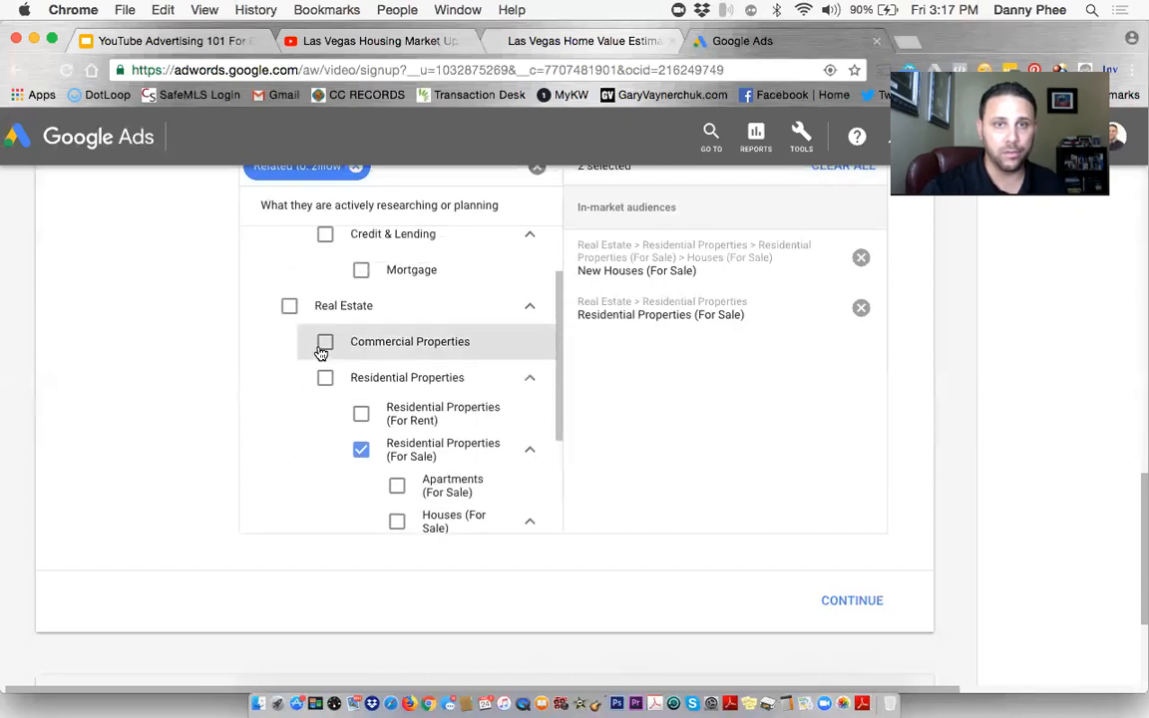
scroll(323, 344, up, 2)
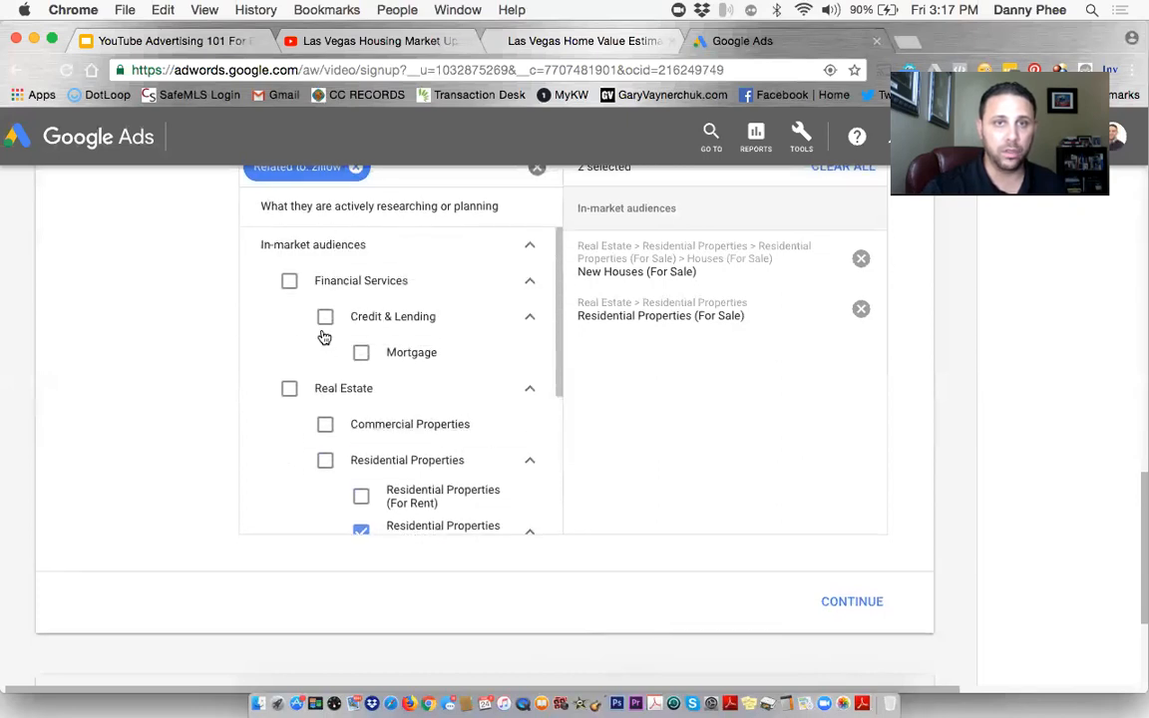
click(292, 291)
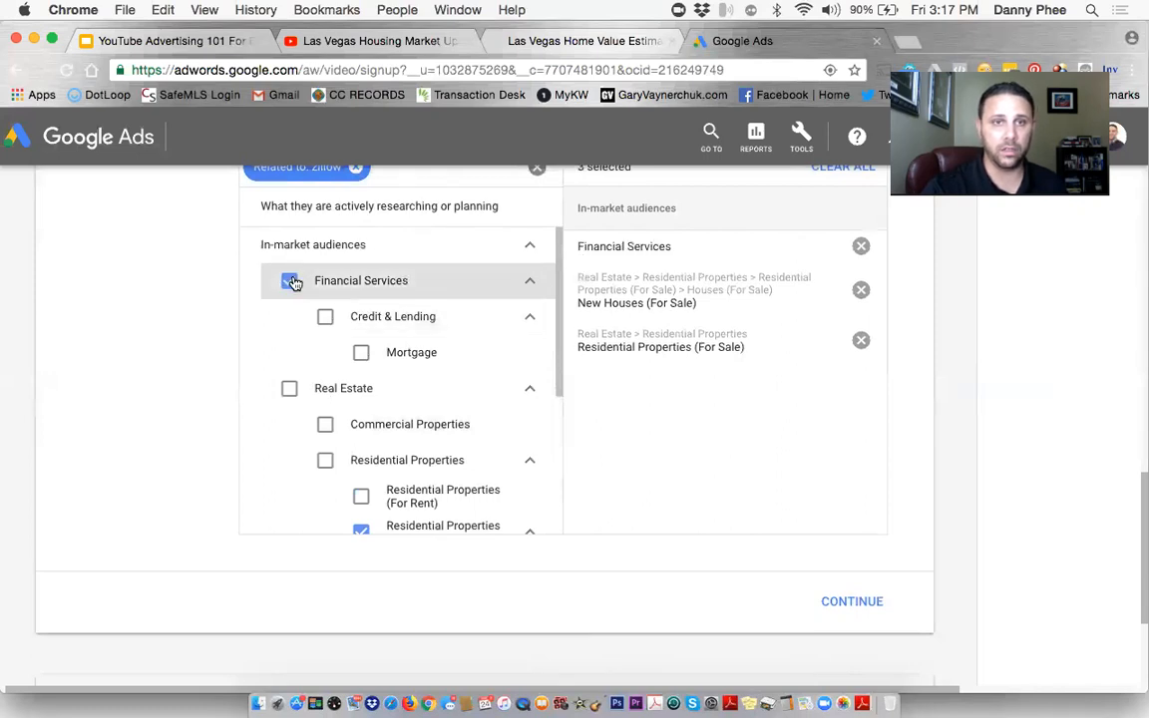
click(293, 284)
click(360, 353)
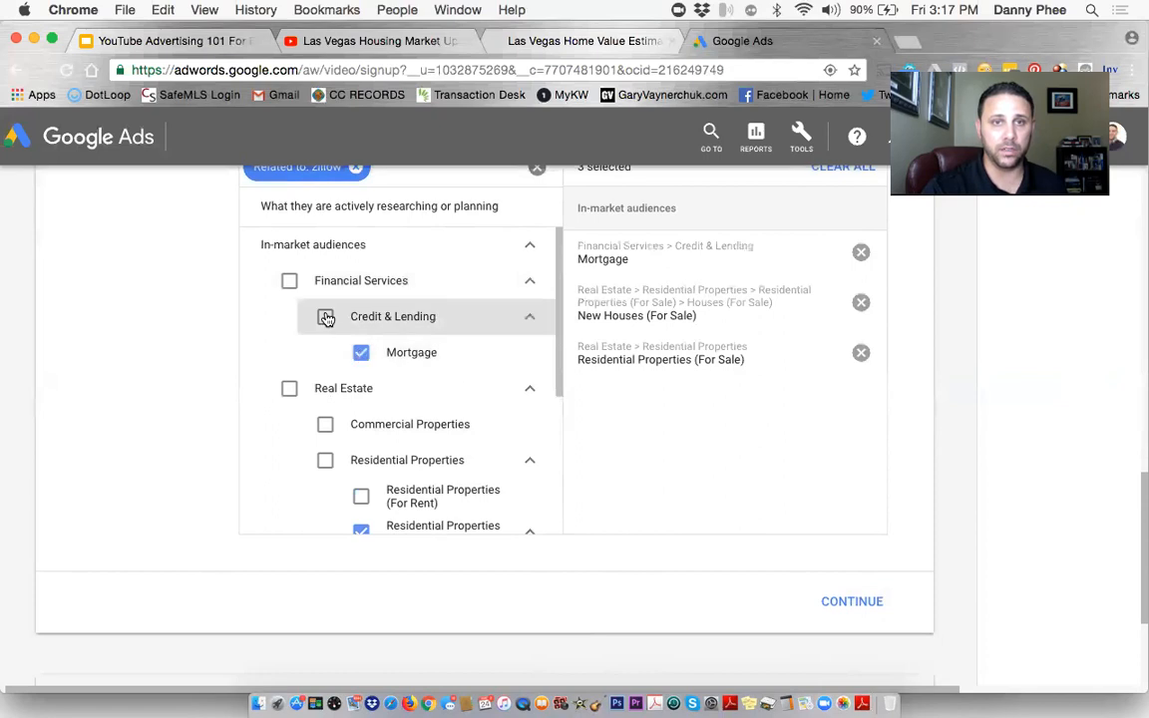
click(326, 317)
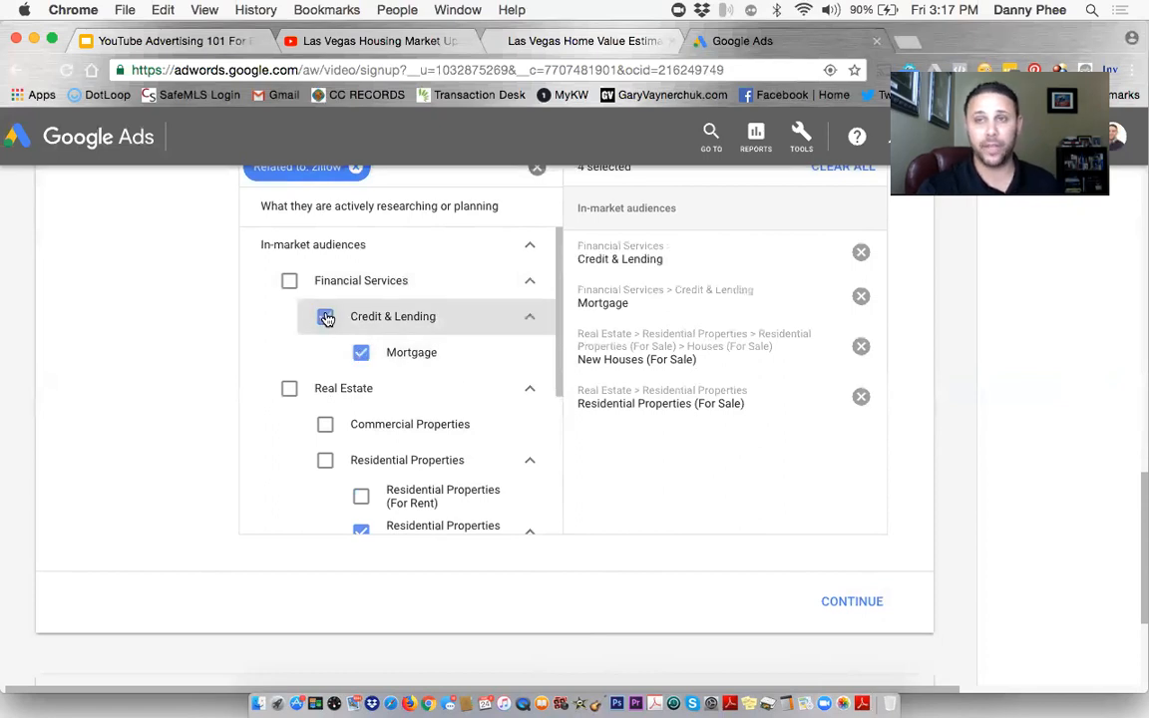
scroll(324, 319, up, 1)
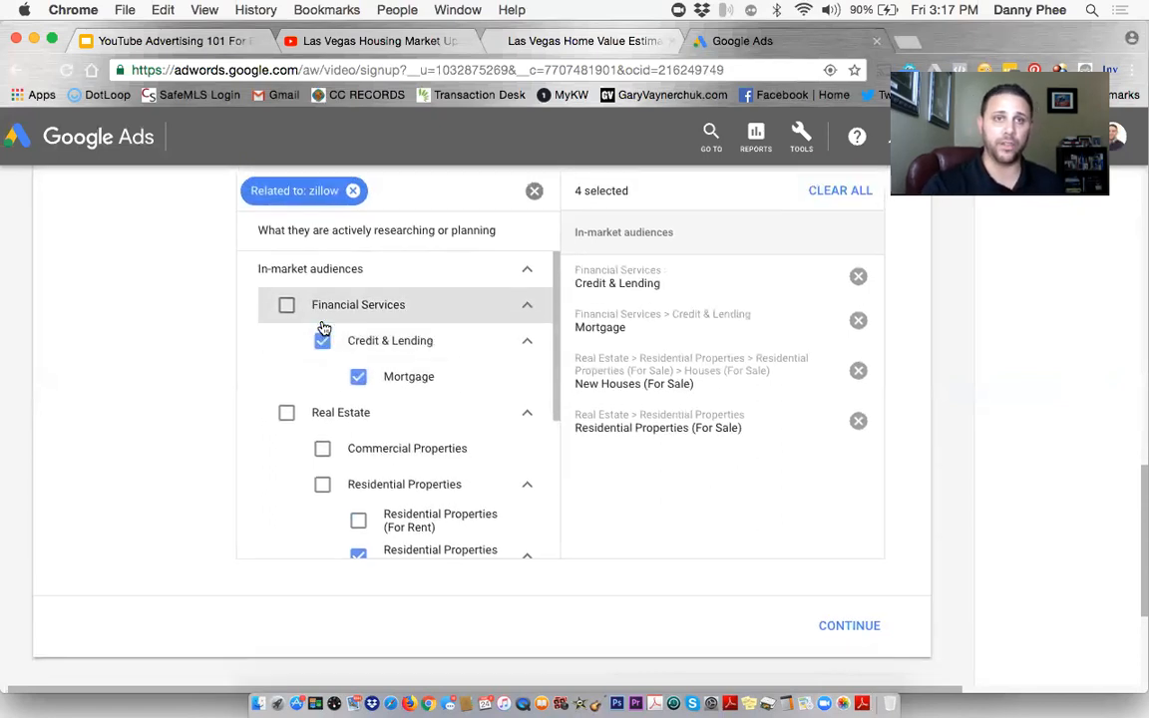
Replace the zillow filter on the Customer Intent audiences with one for audiences related to "summerlin.com".
click(353, 192)
click(354, 193)
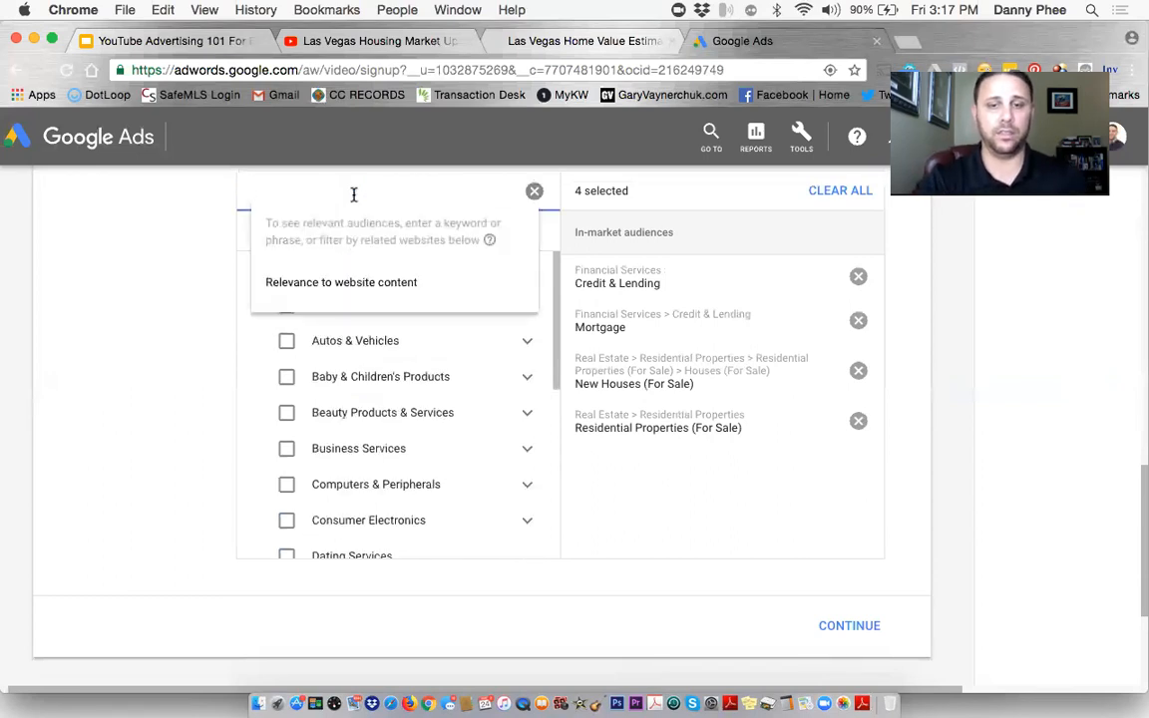
text(summe)
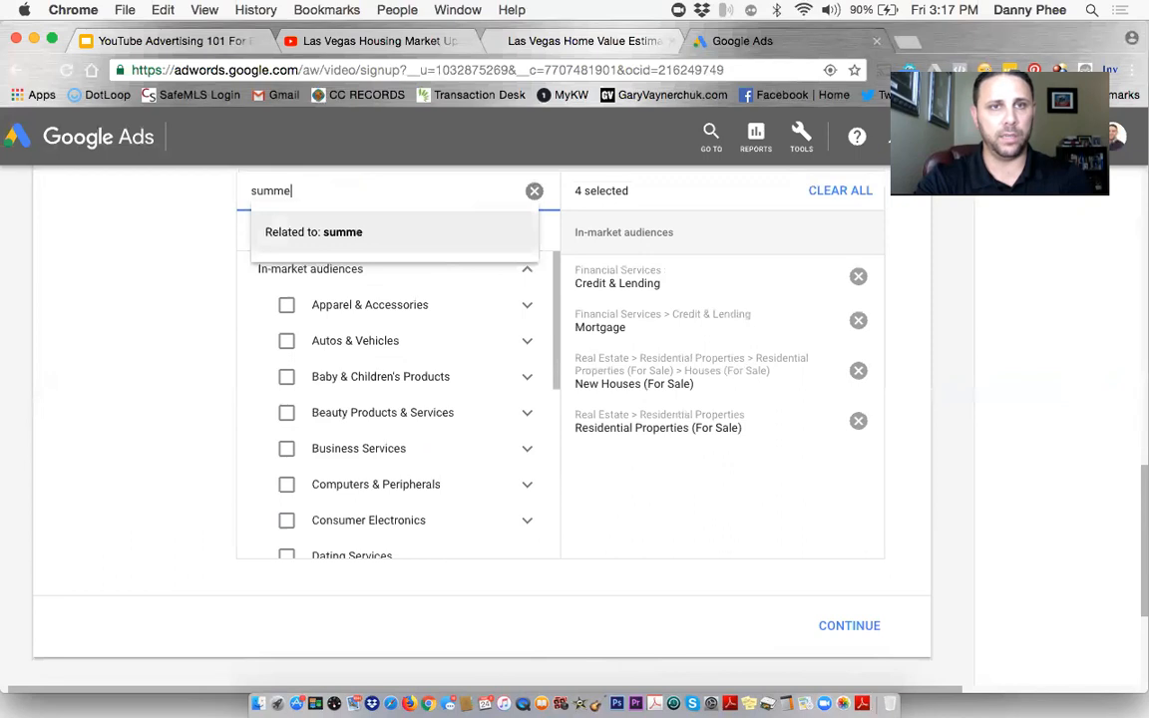
text(rlin.com)
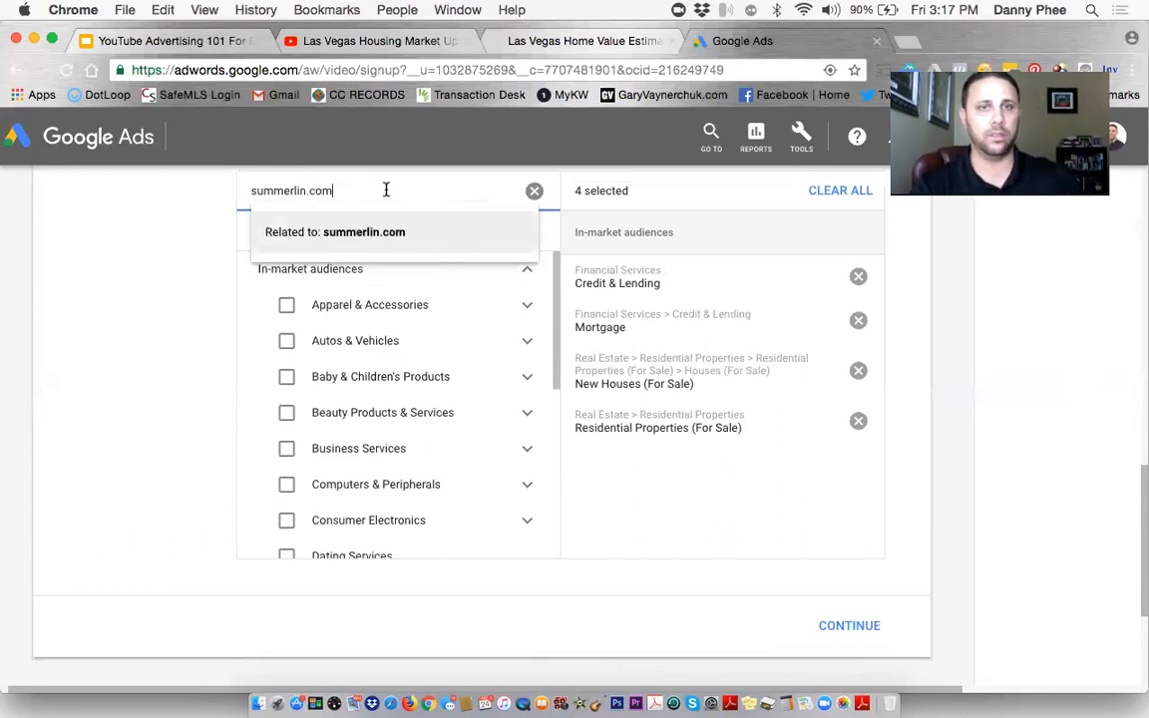
click(403, 235)
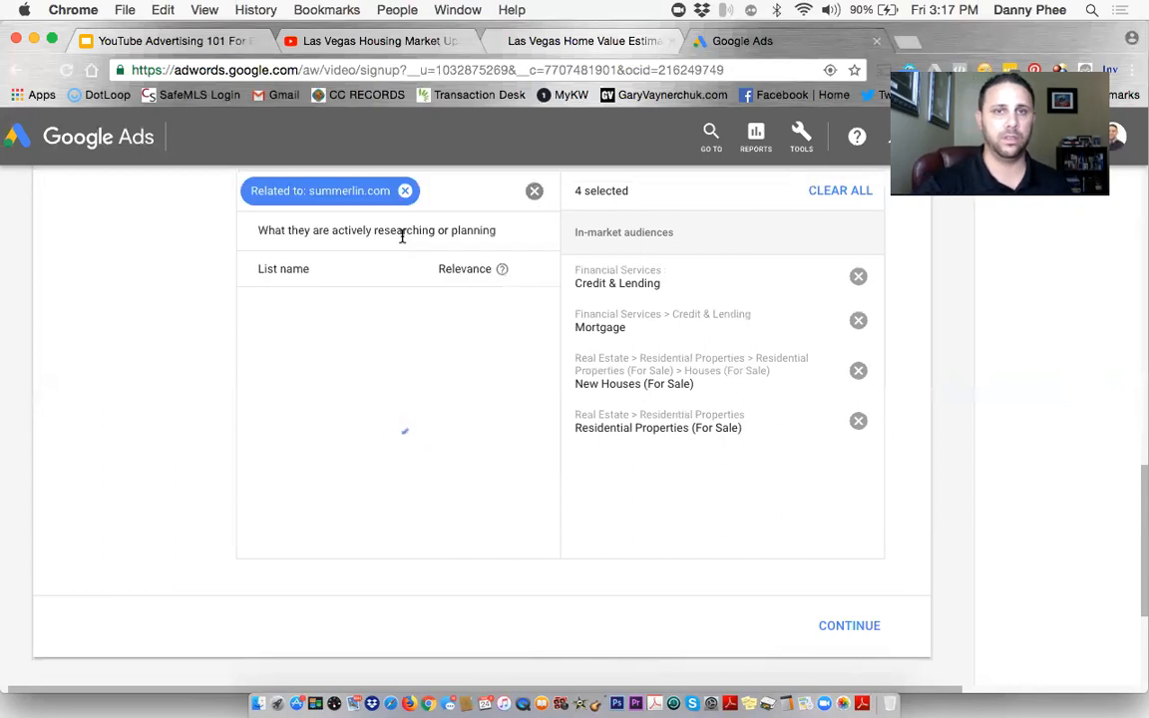
Add the Apartments (For Sale), Residential Properties, Real Estate and Residential Properties (For Rent) in-market audiences to the targeting.
scroll(441, 386, down, 2)
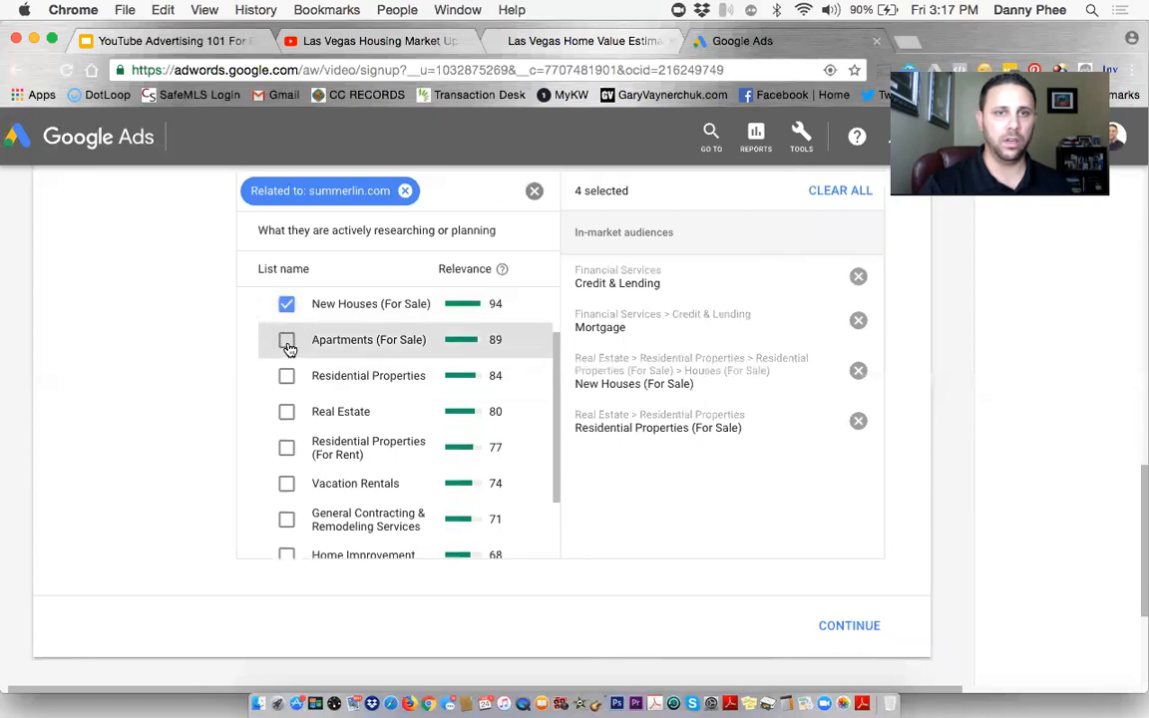
click(287, 344)
click(286, 379)
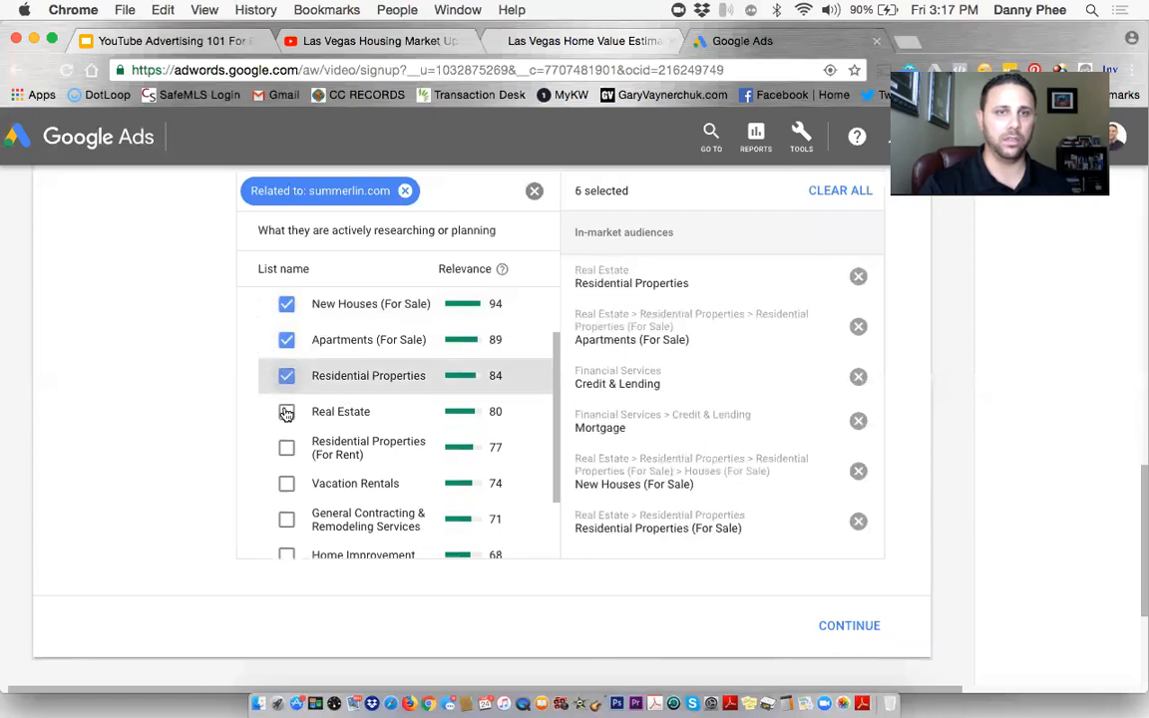
click(286, 413)
click(286, 448)
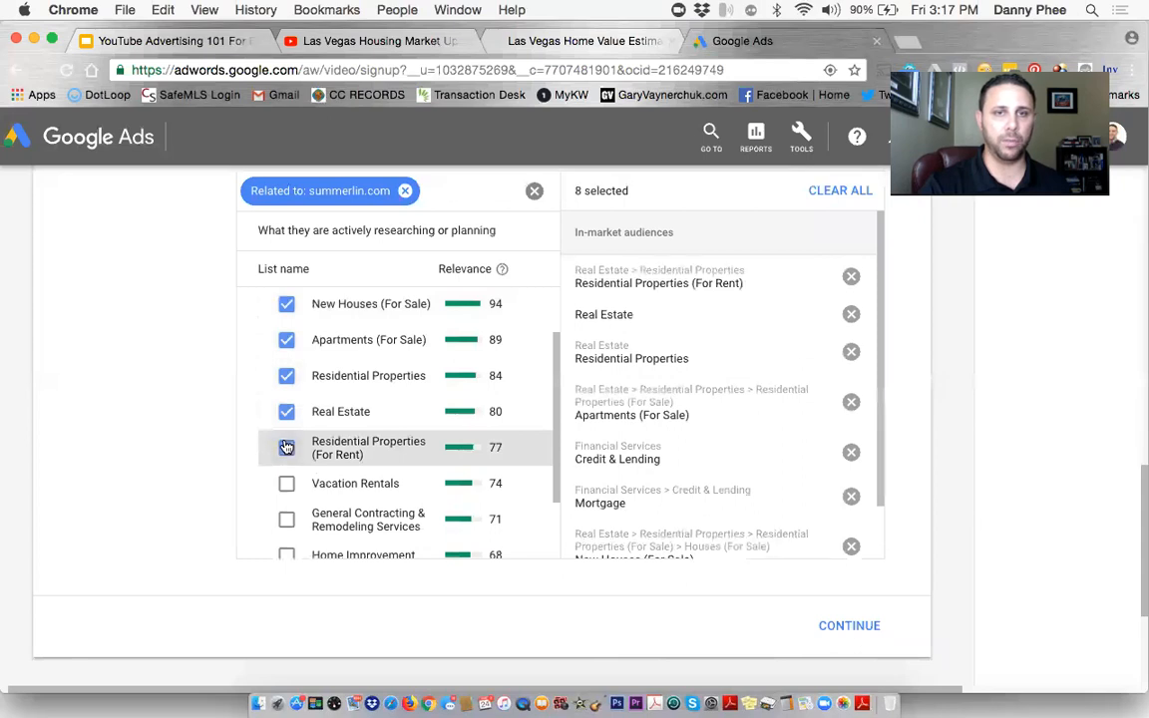
Add the Vacation Rentals, General Contracting & Remodeling Services, Home Improvement and Commercial Properties in-market audiences to the targeting.
scroll(287, 444, down, 2)
click(286, 436)
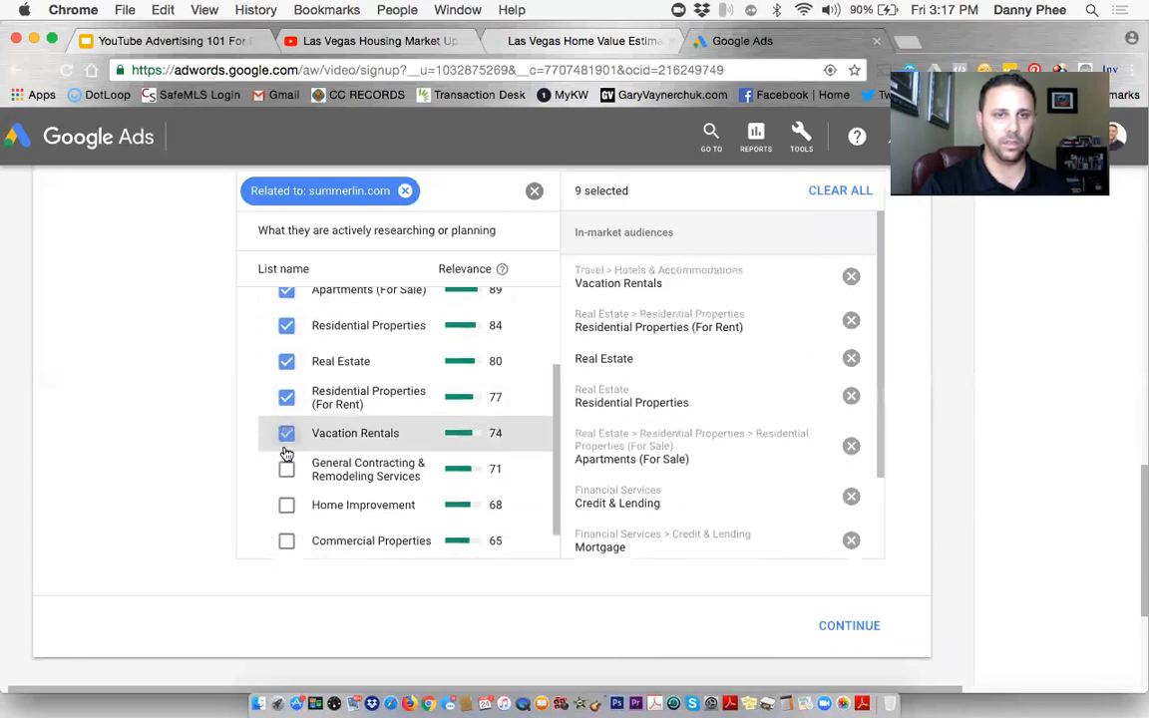
click(285, 470)
scroll(283, 471, down, 1)
scroll(283, 471, down, 1)
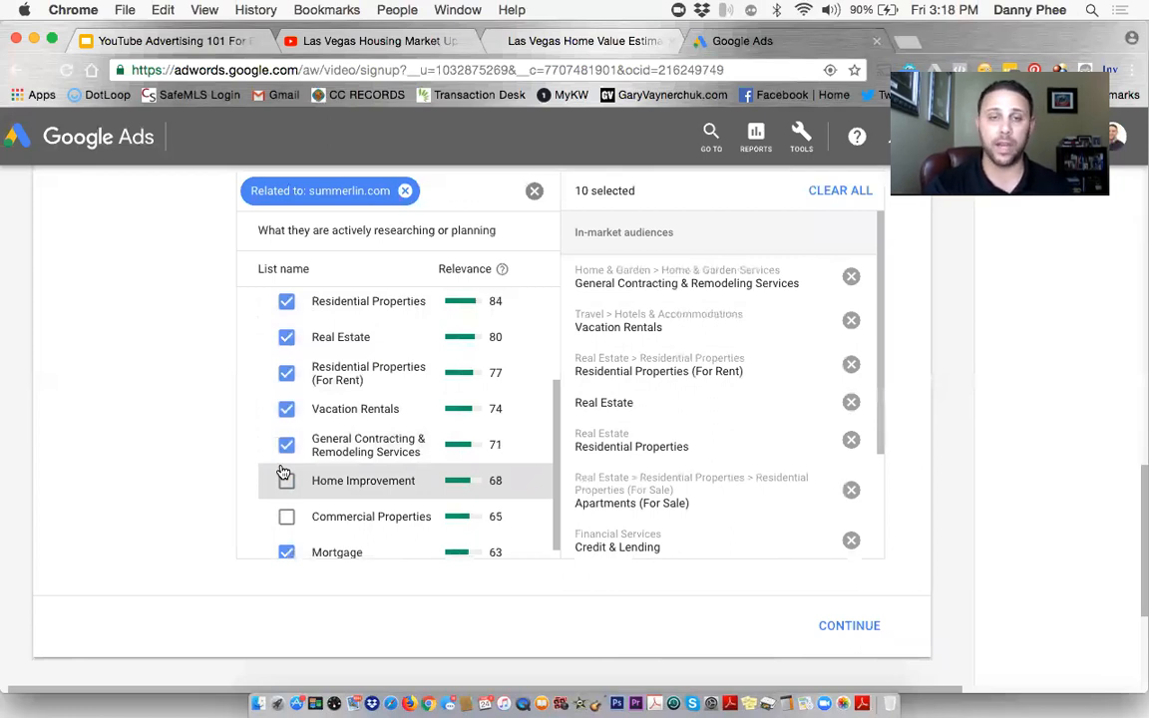
scroll(283, 472, down, 1)
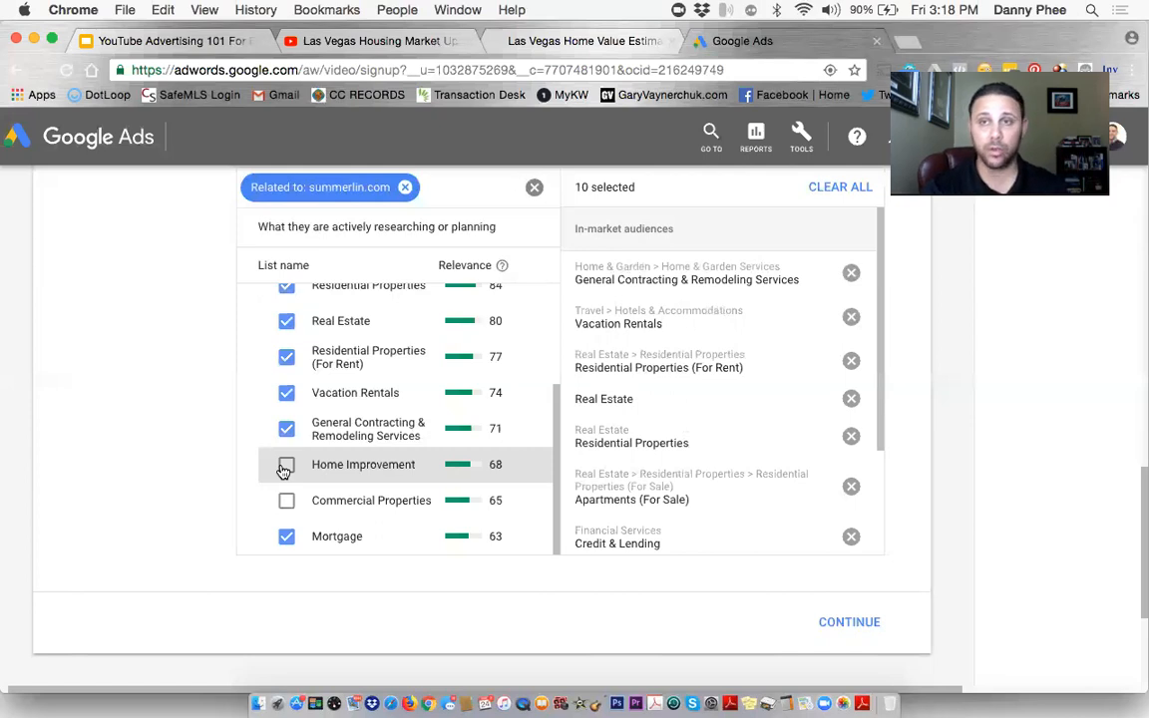
scroll(284, 469, down, 1)
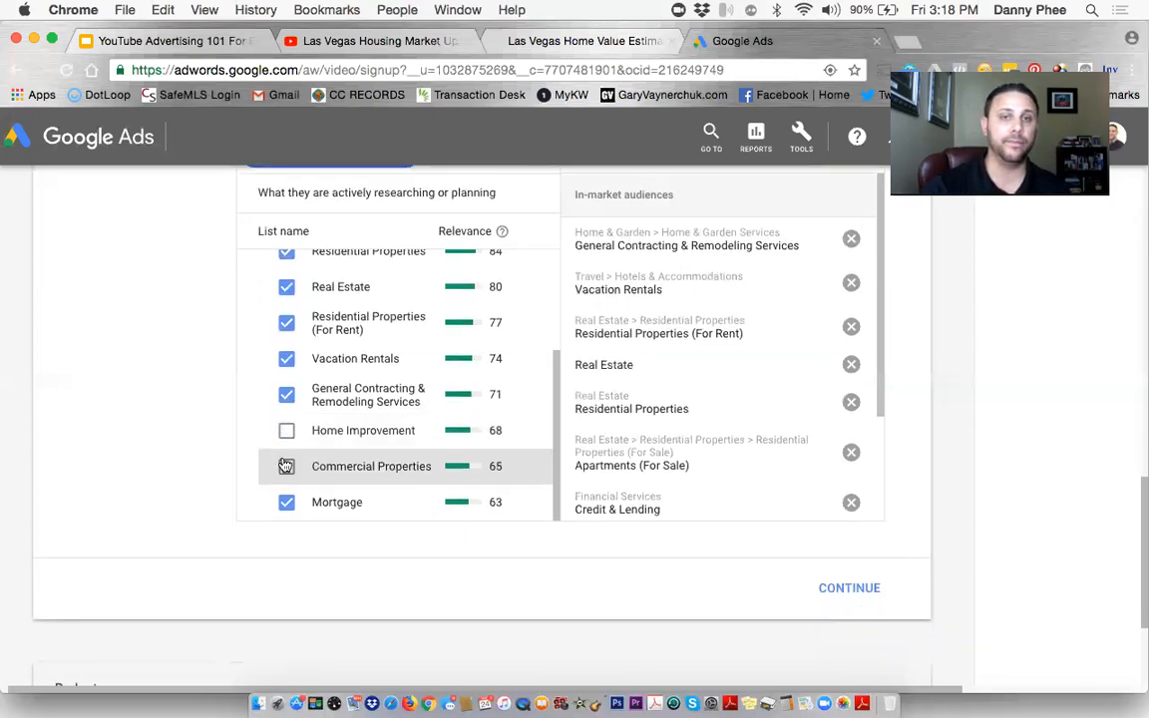
click(286, 435)
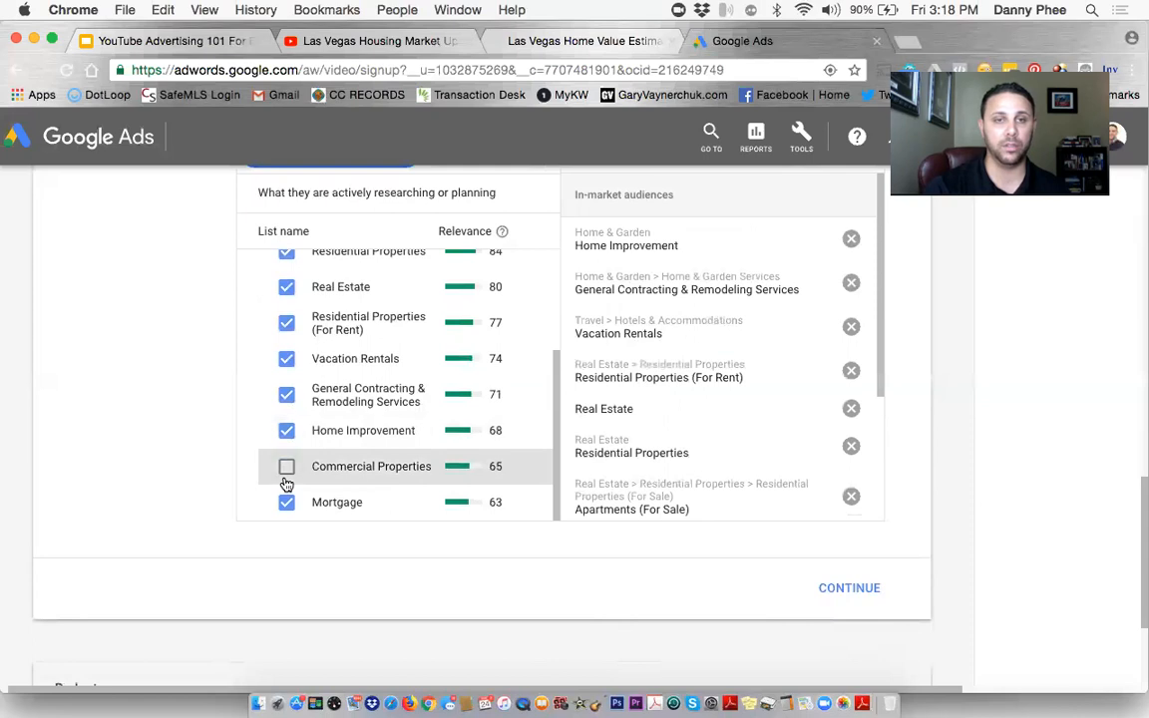
click(323, 466)
Review the selected in-market audiences and the summerlin.com relevance list in the Customer Intent section.
scroll(322, 380, down, 4)
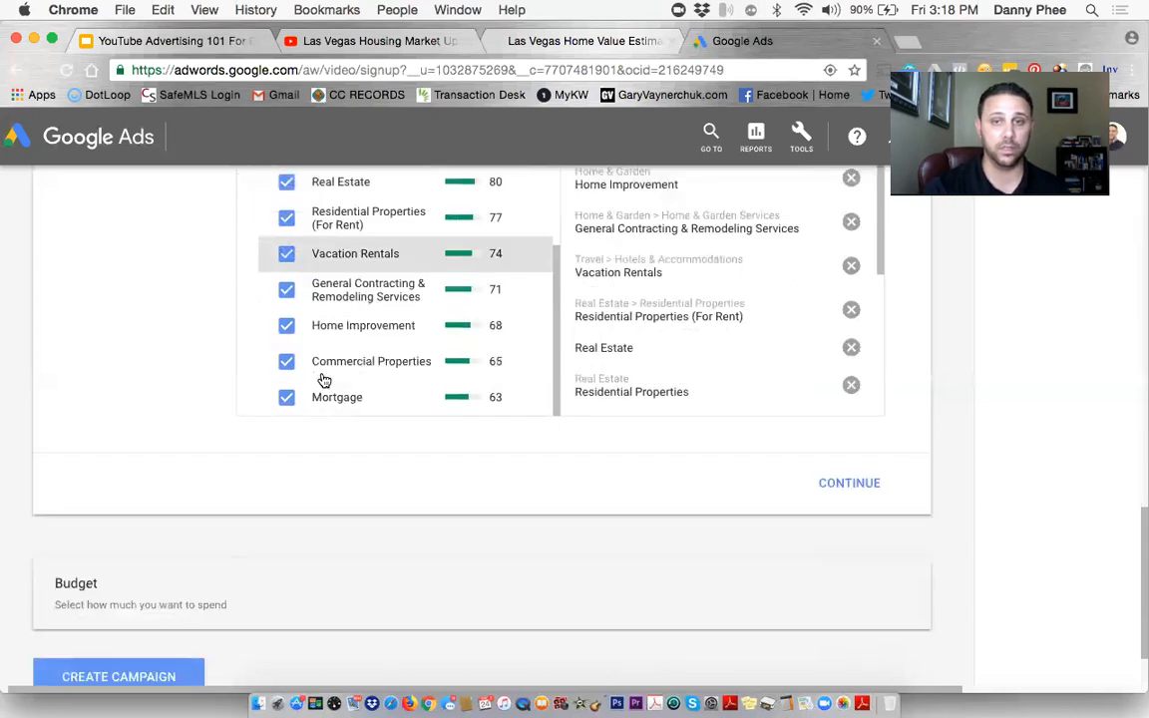
scroll(322, 380, up, 5)
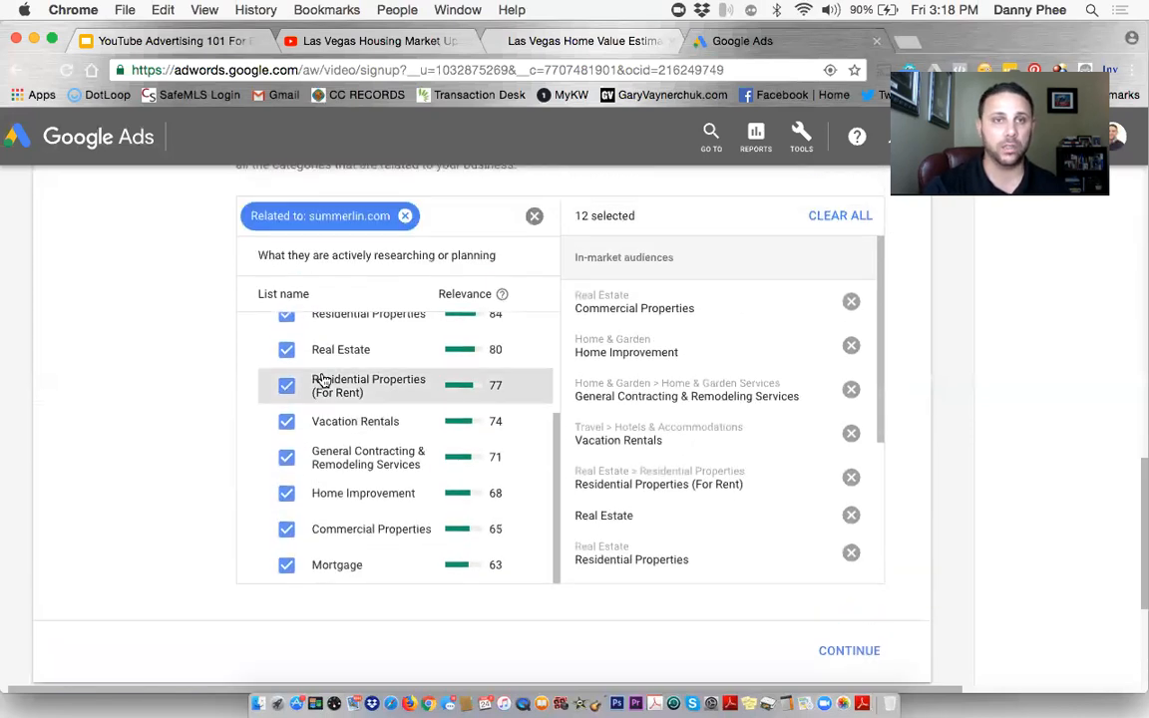
scroll(322, 380, up, 2)
scroll(322, 380, up, 5)
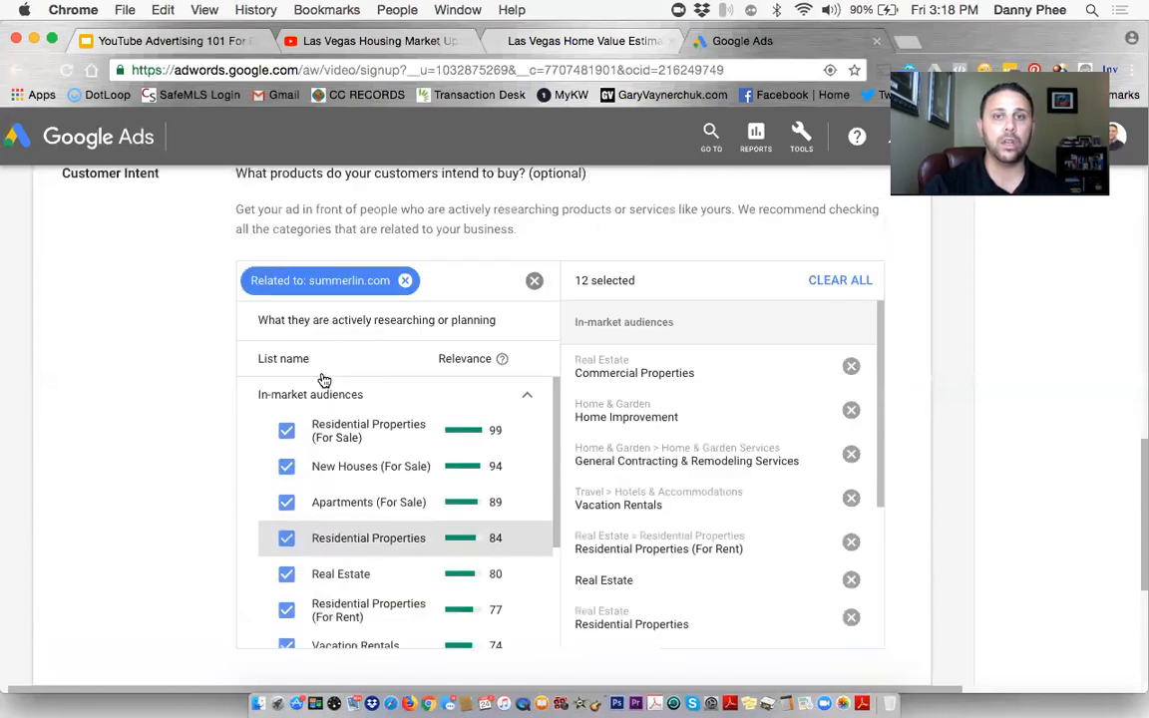
scroll(187, 427, up, 1)
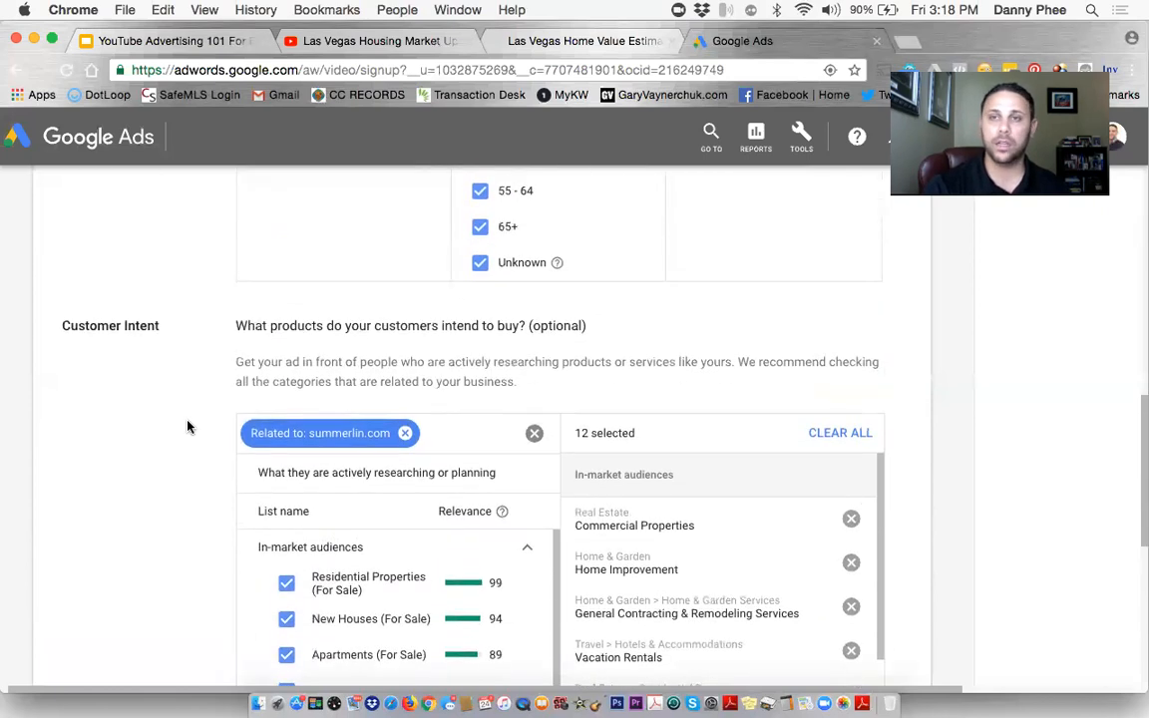
scroll(188, 427, down, 3)
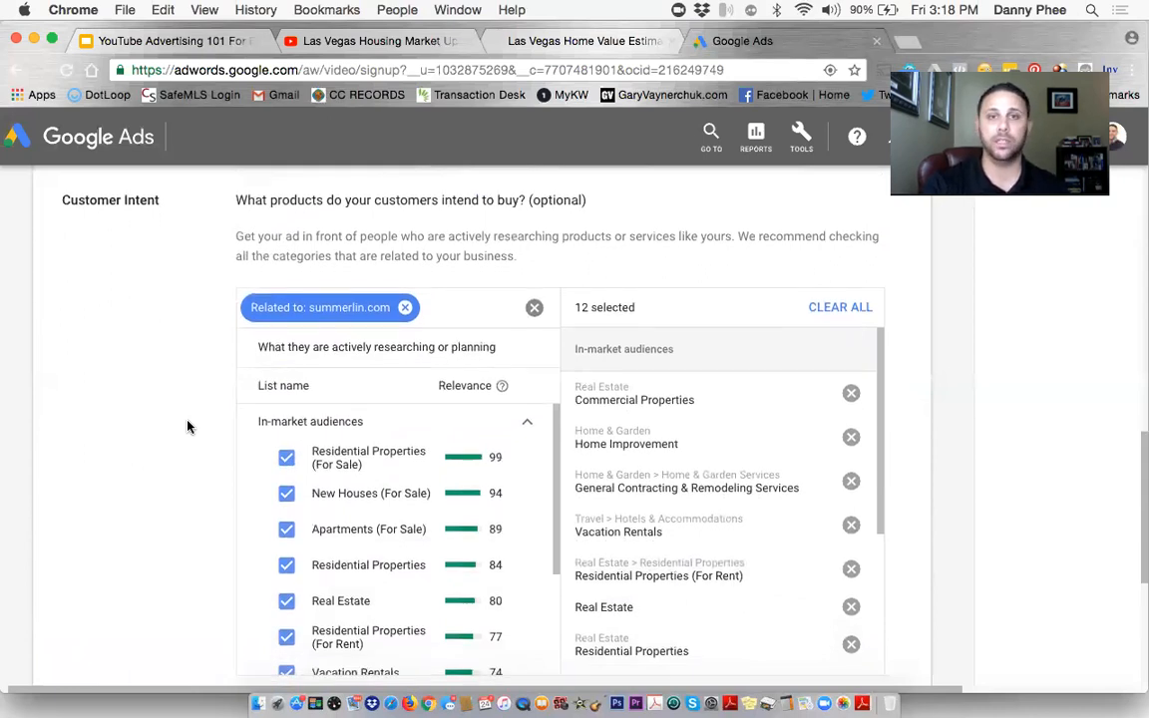
scroll(187, 427, down, 3)
scroll(188, 427, down, 1)
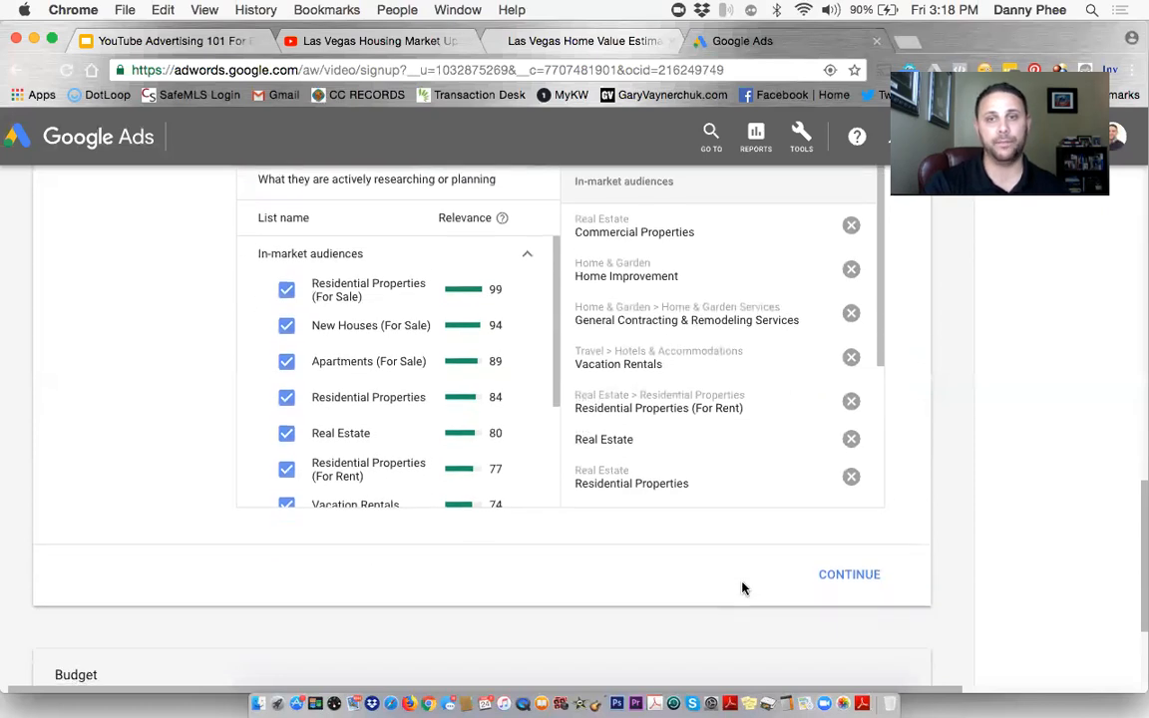
scroll(743, 588, up, 1)
scroll(742, 588, up, 3)
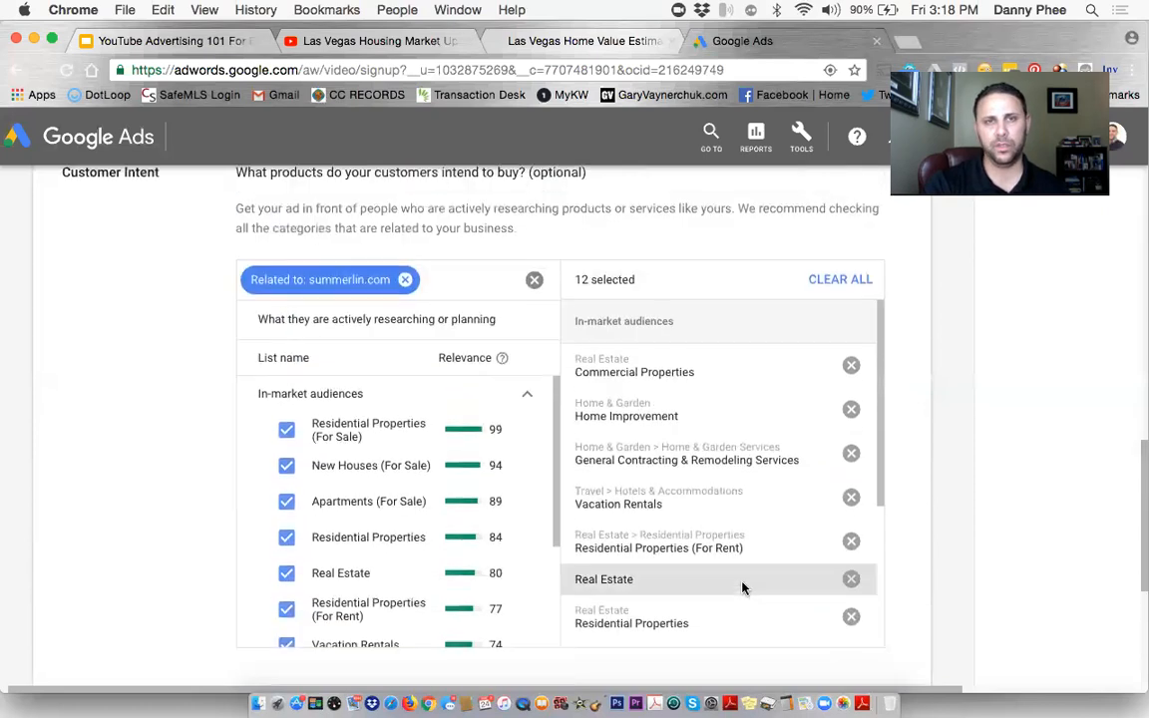
Filter the Customer Intent audiences by "home owners" instead of summerlin.com and look through the related categories.
click(406, 280)
click(409, 281)
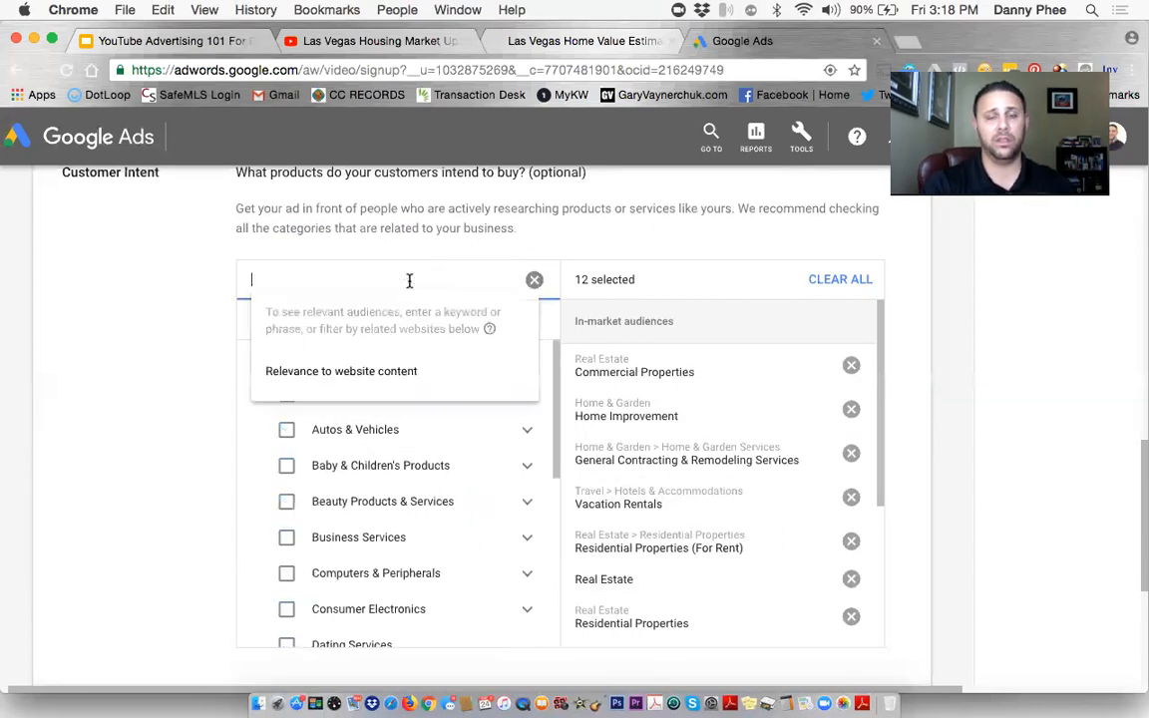
text(home owners)
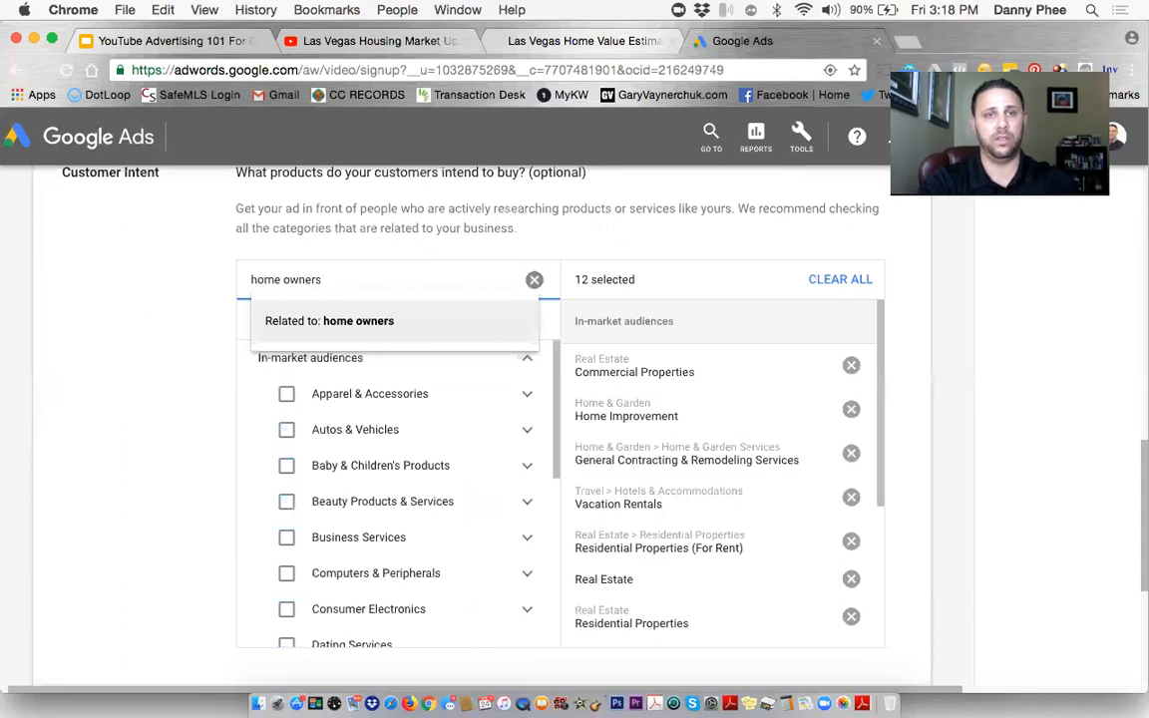
click(410, 319)
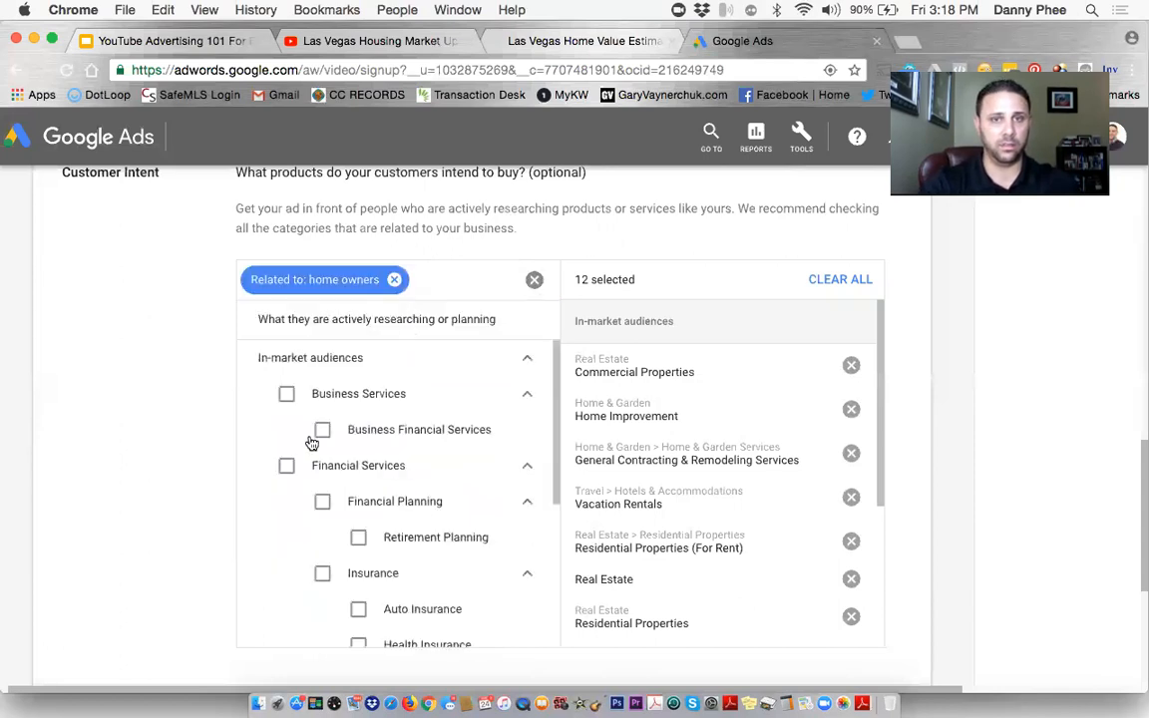
scroll(239, 448, down, 2)
scroll(239, 448, down, 5)
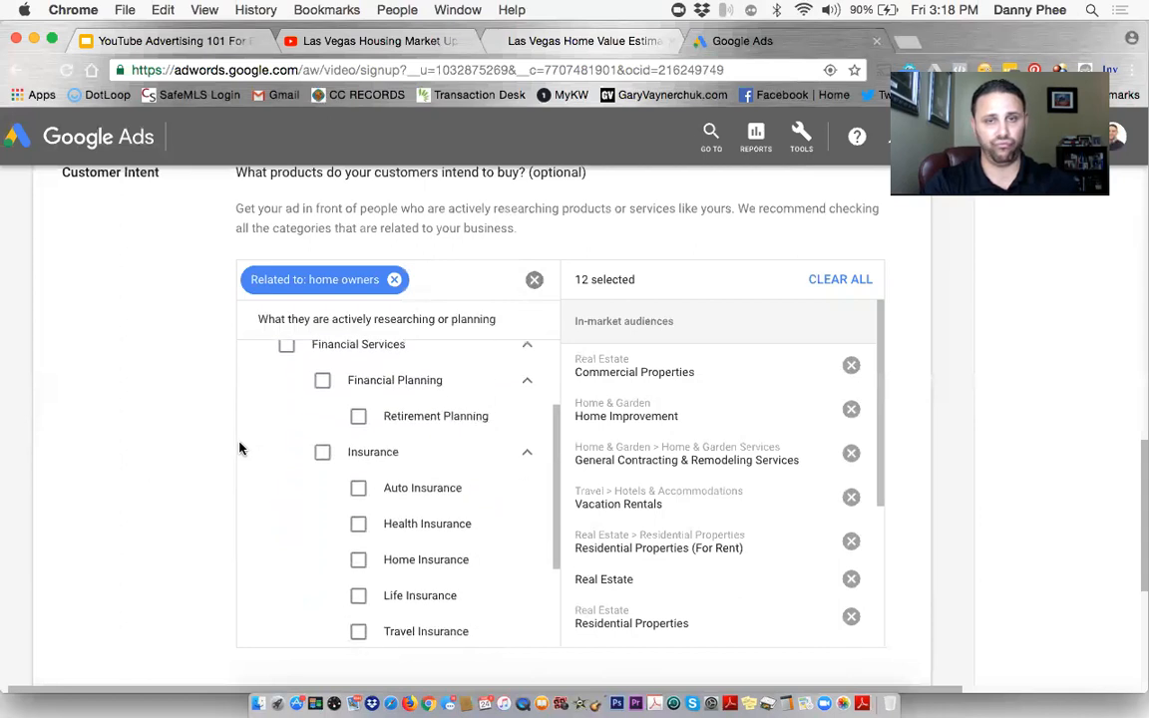
scroll(239, 448, down, 3)
scroll(240, 448, up, 6)
scroll(239, 448, up, 1)
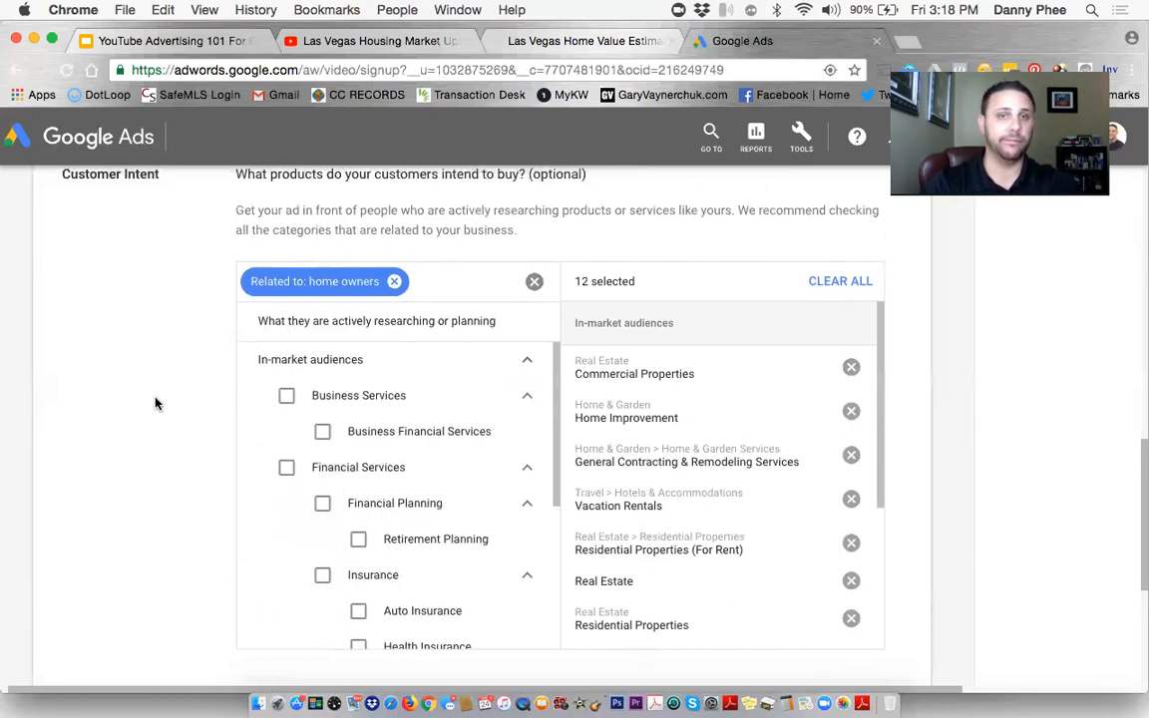
Clear the "home owners" audience filter and continue from the Audience section to the campaign budget.
click(394, 283)
scroll(244, 326, down, 2)
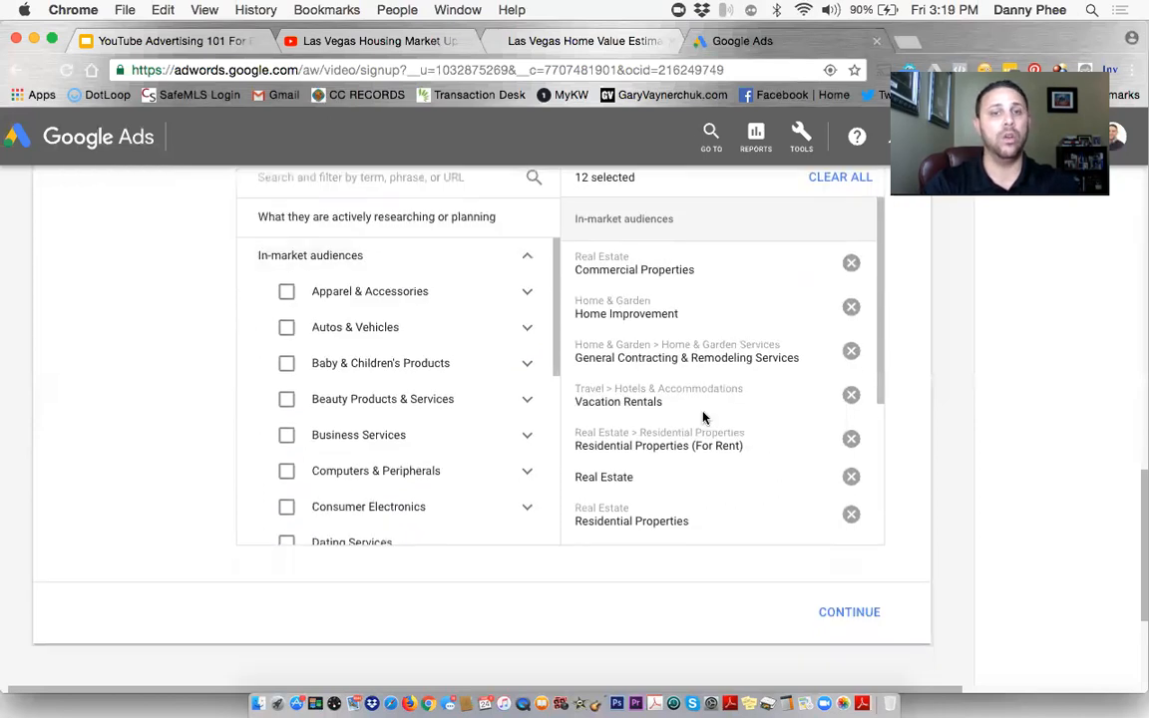
scroll(1007, 462, down, 2)
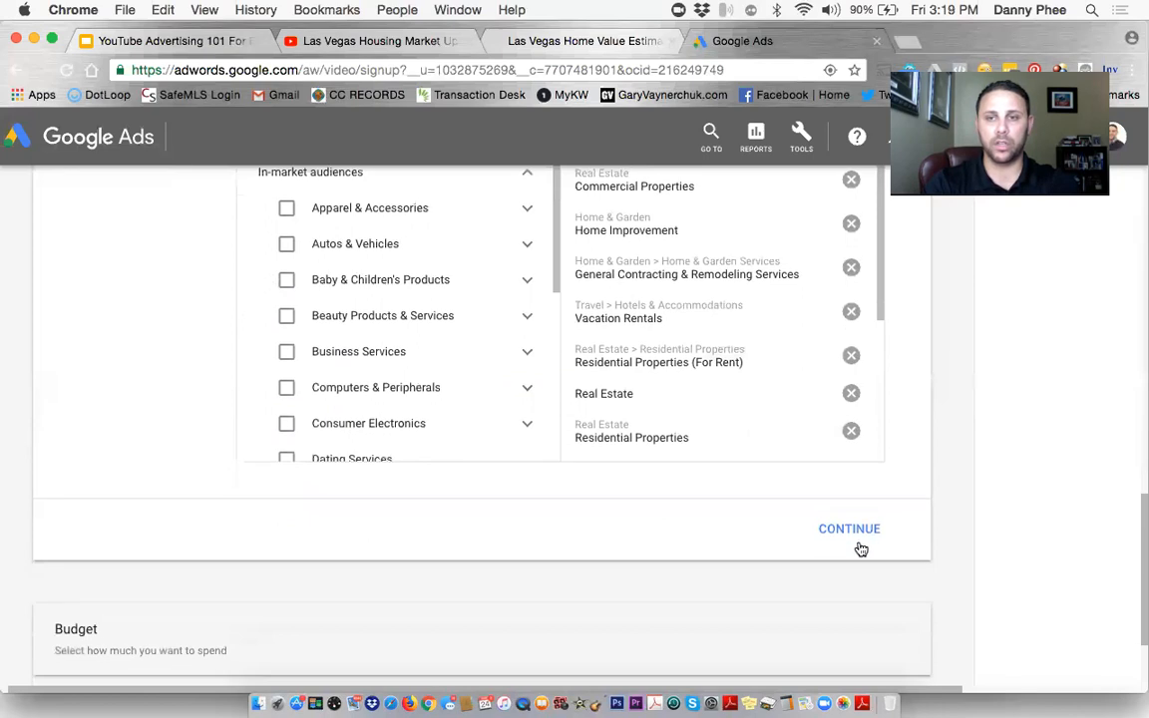
click(836, 532)
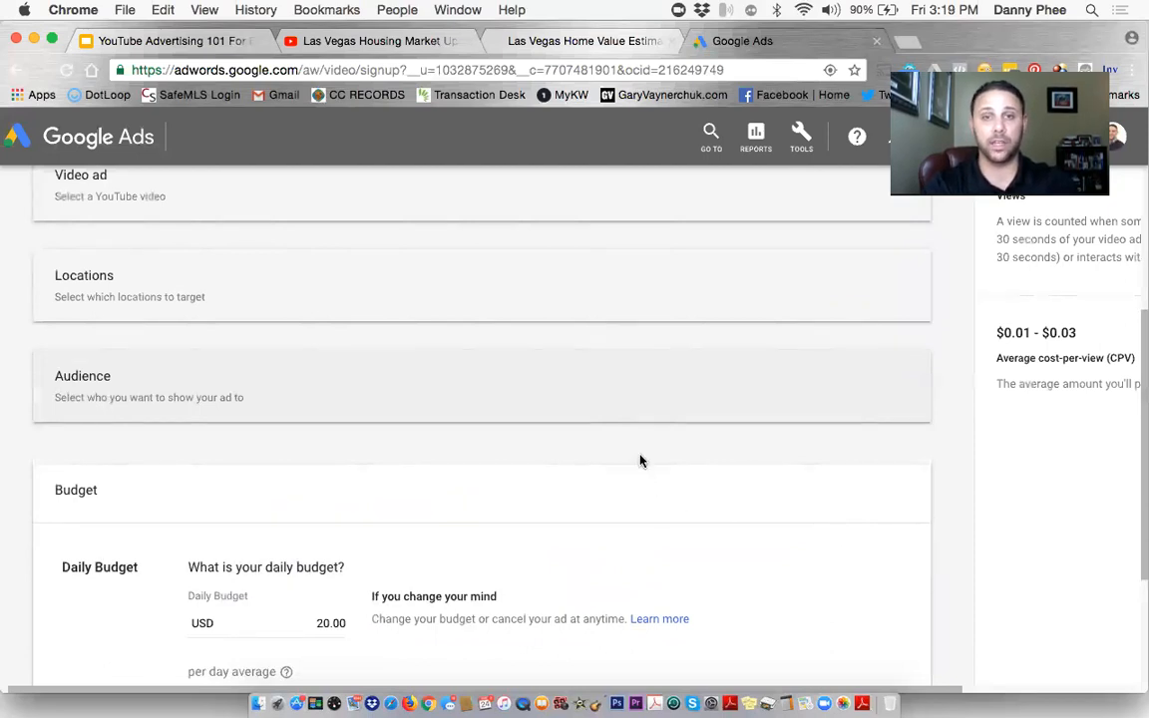
Set the campaign's daily budget to 5.00 USD.
scroll(642, 464, down, 2)
scroll(643, 464, down, 5)
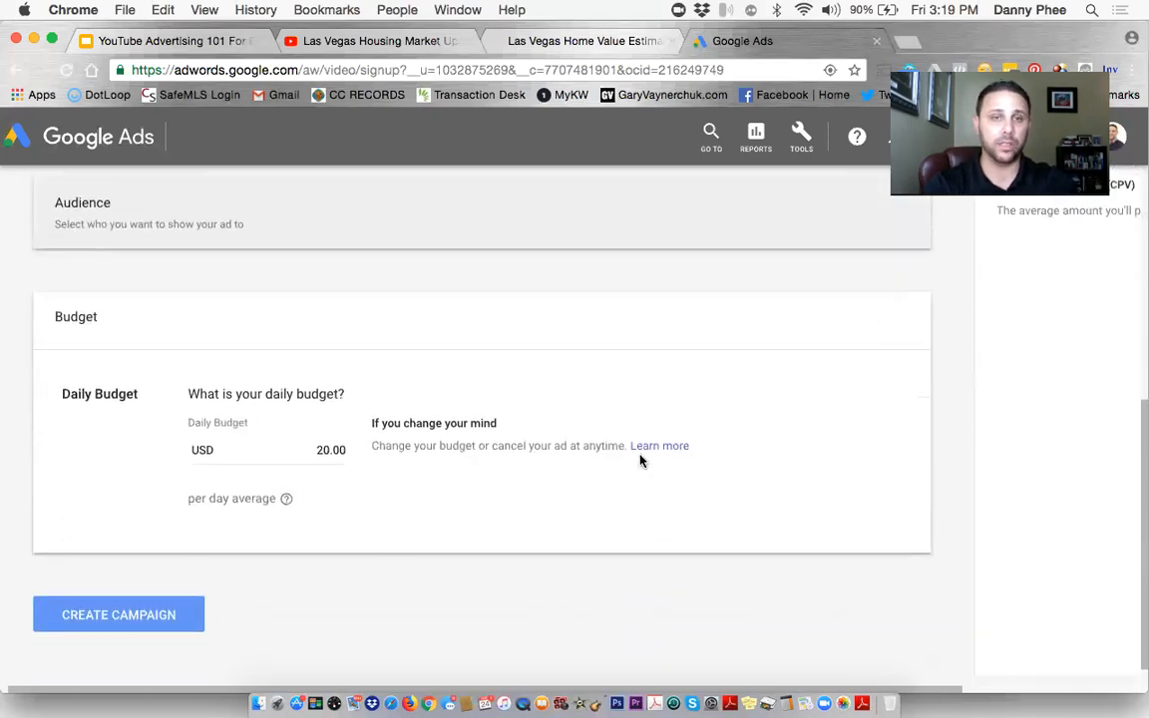
scroll(642, 461, down, 2)
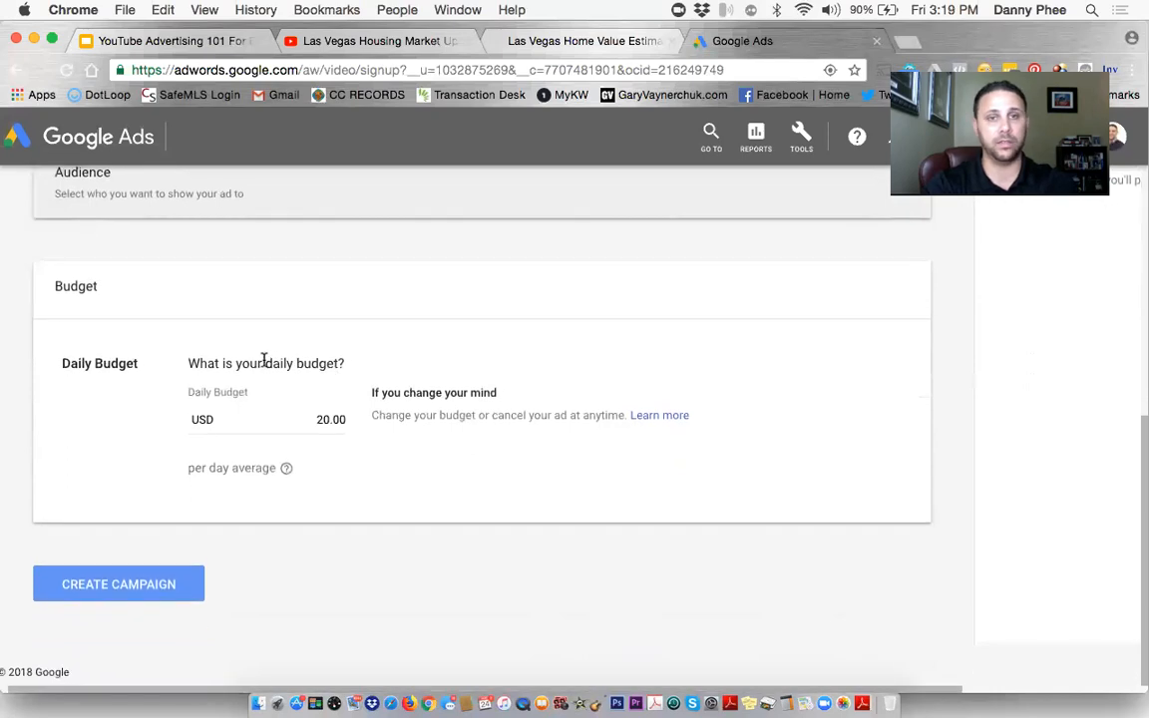
click(324, 417)
text(5)
click(334, 552)
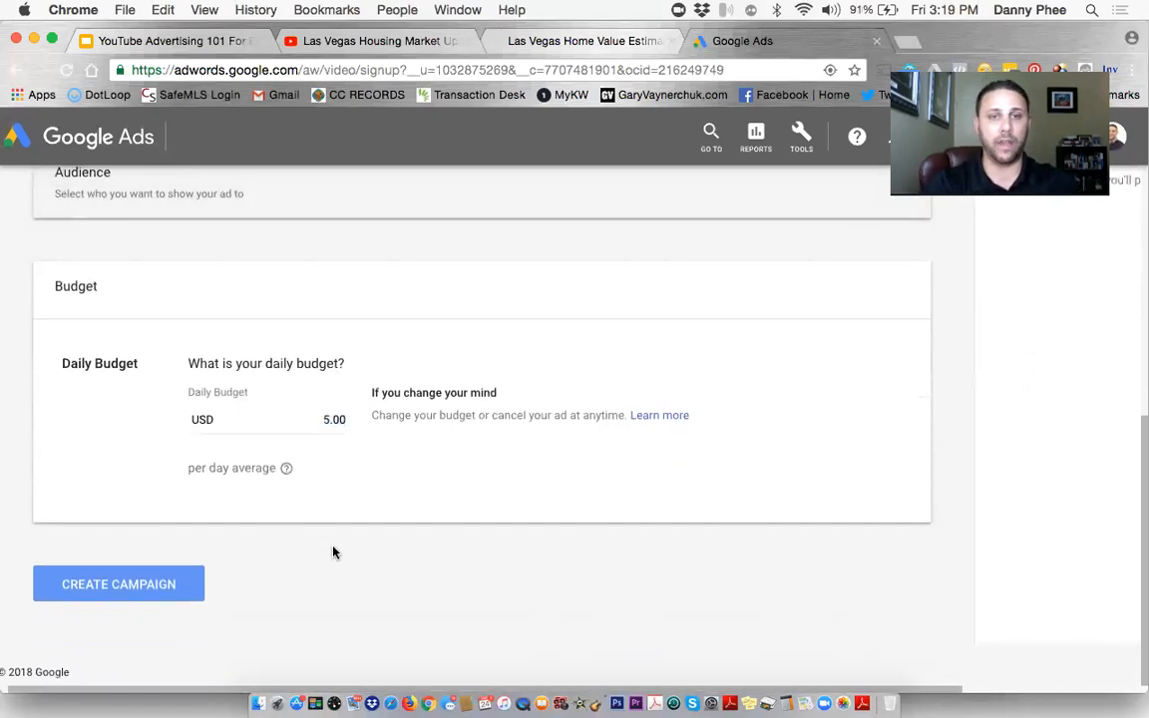
Reopen the Audience section and review its demographic and Customer Intent selections.
scroll(334, 553, up, 3)
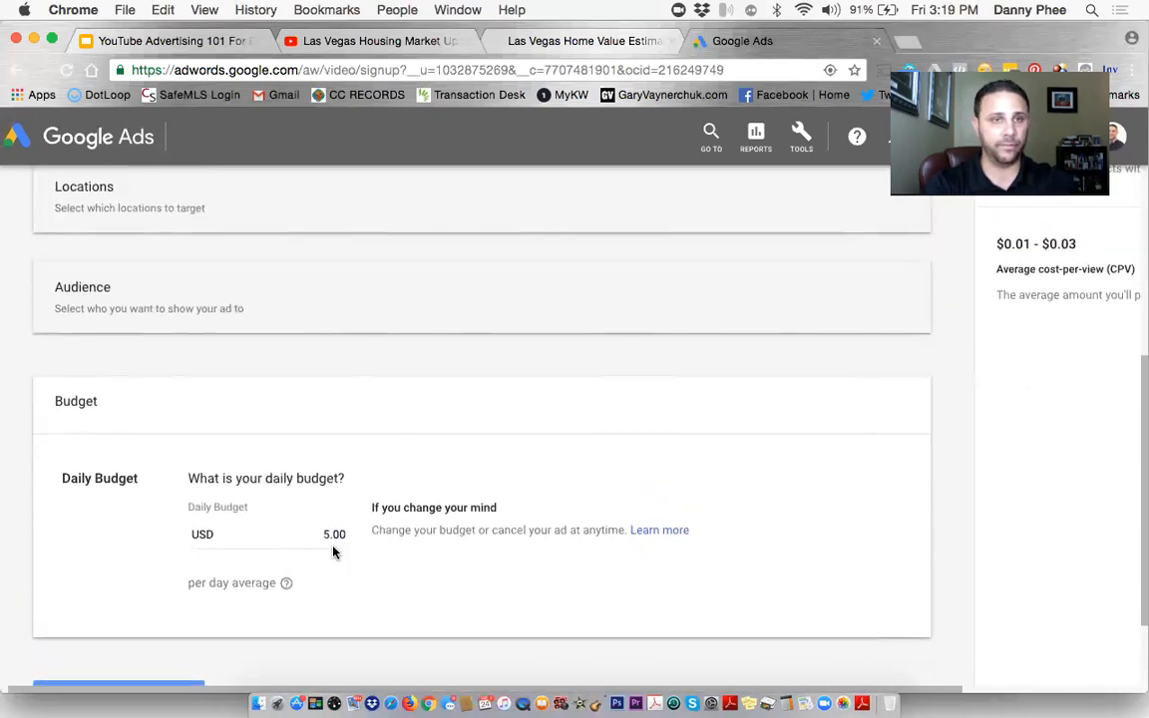
click(239, 330)
scroll(523, 390, down, 1)
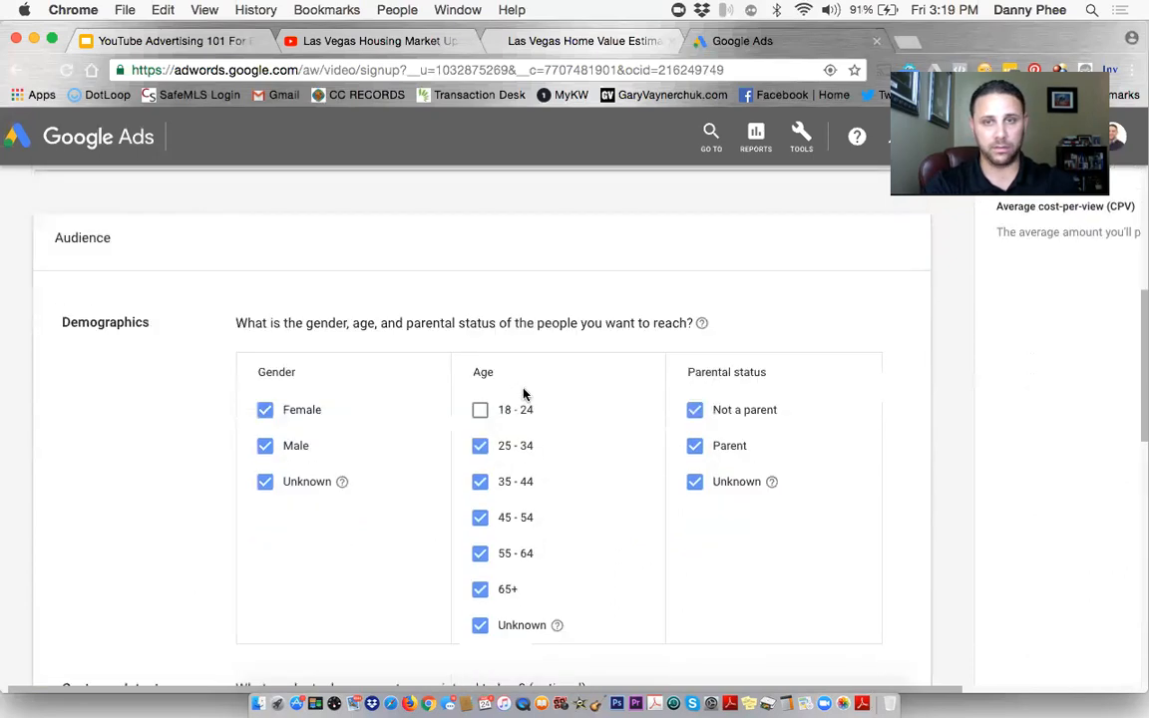
scroll(523, 394, down, 2)
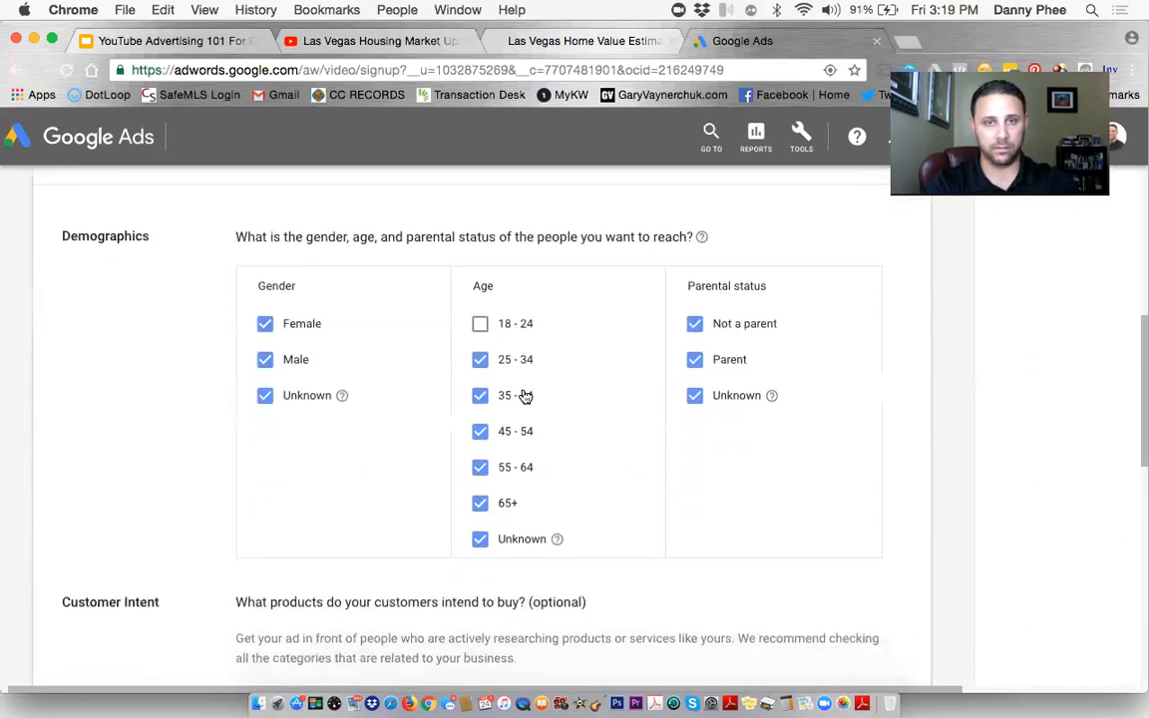
scroll(526, 396, down, 2)
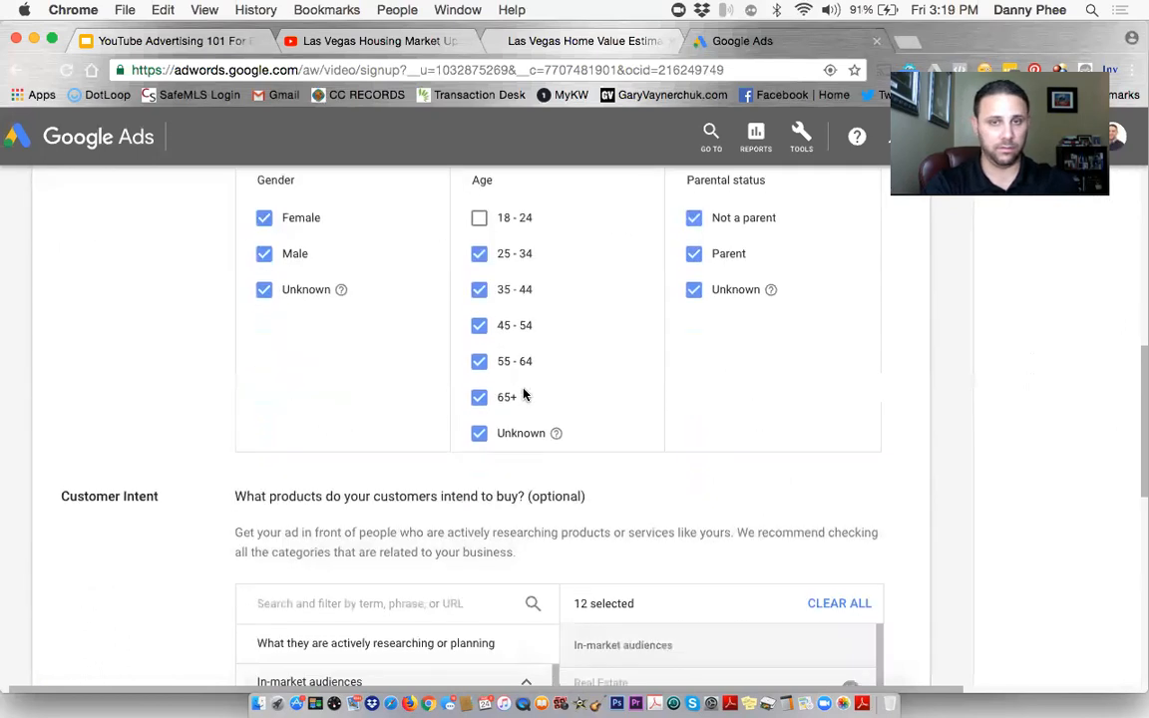
scroll(524, 394, down, 1)
scroll(526, 392, up, 1)
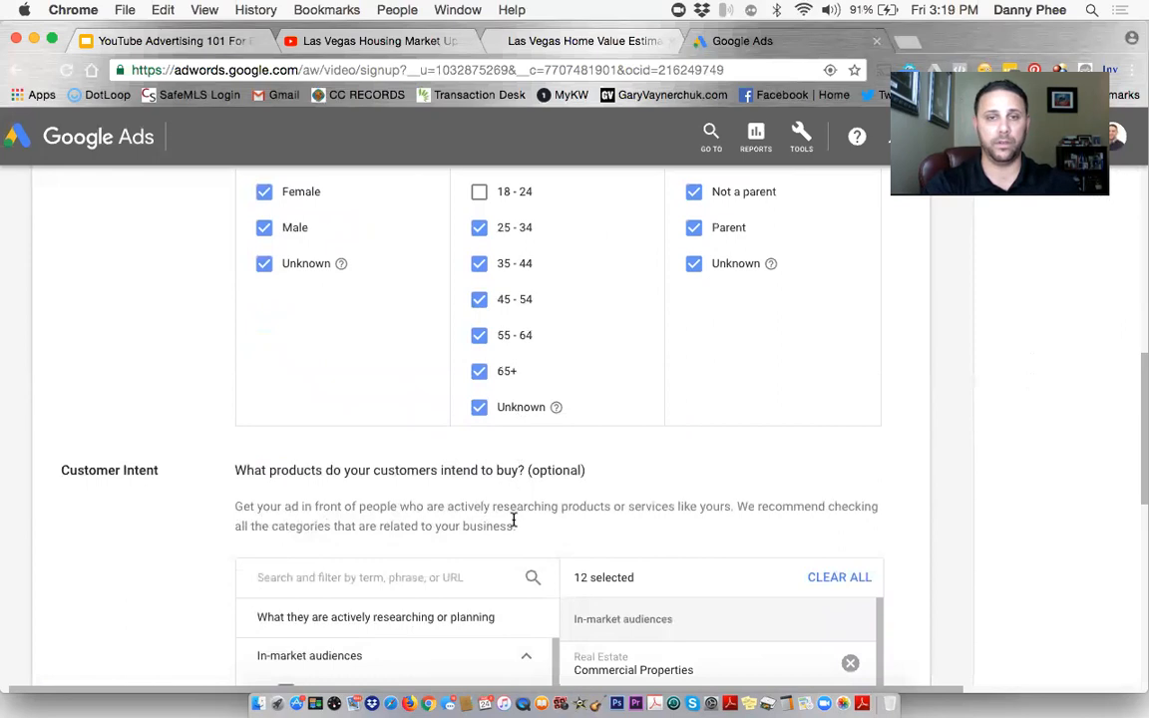
Add Home Decor and Home Furnishings from the Home & Garden in-market audiences to the Customer Intent selection.
scroll(513, 518, down, 1)
scroll(514, 519, down, 3)
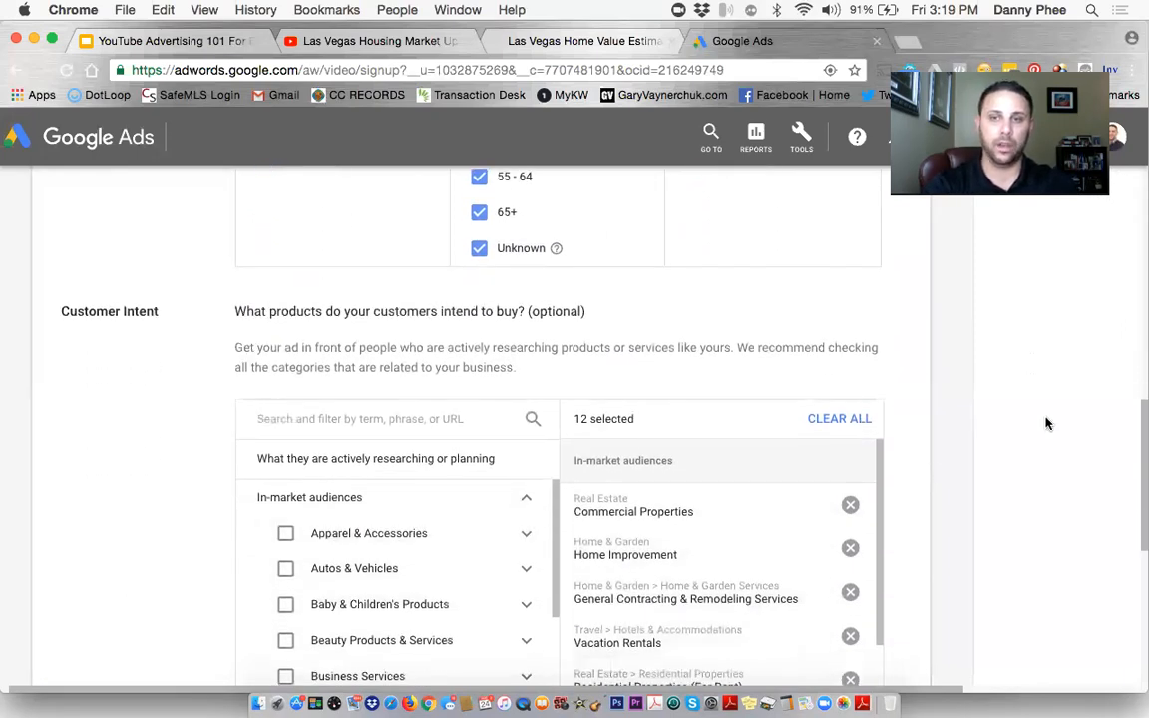
scroll(1046, 423, down, 2)
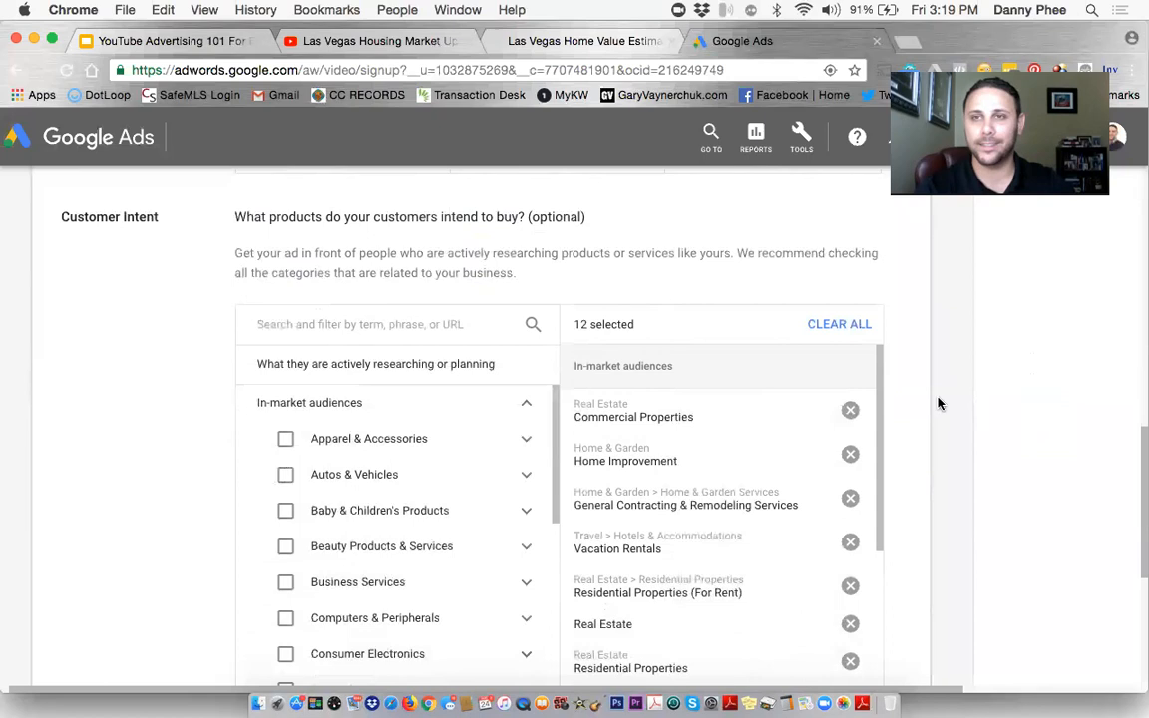
scroll(938, 403, down, 4)
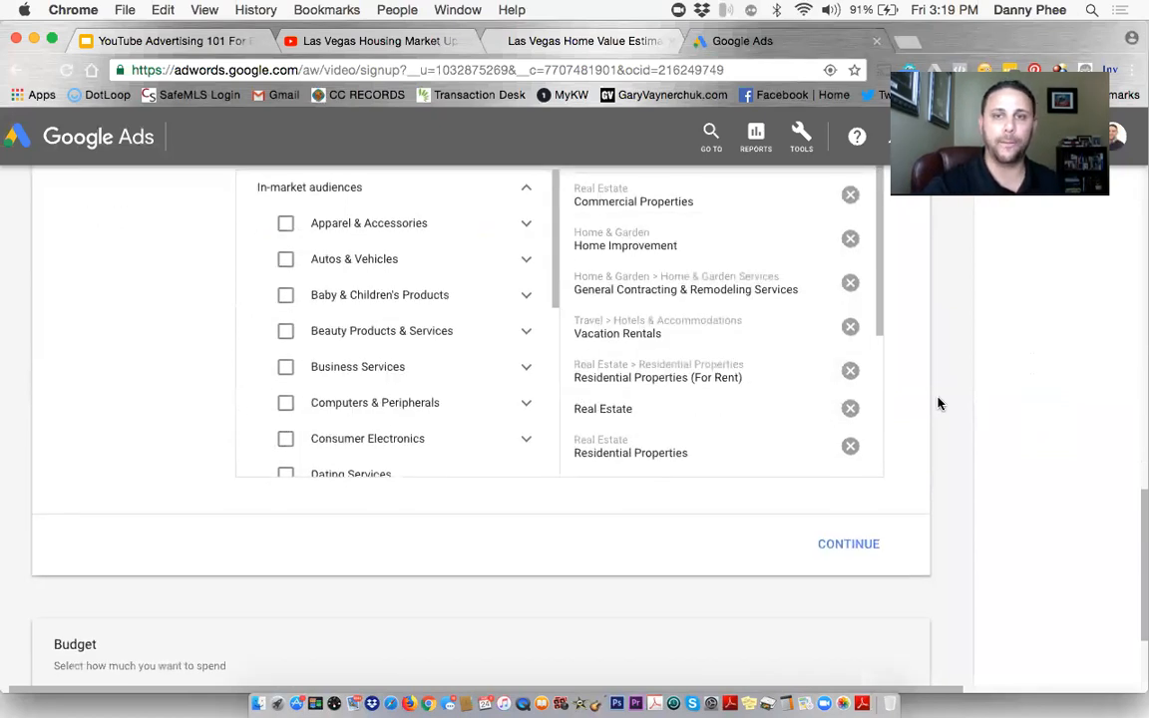
scroll(938, 403, down, 1)
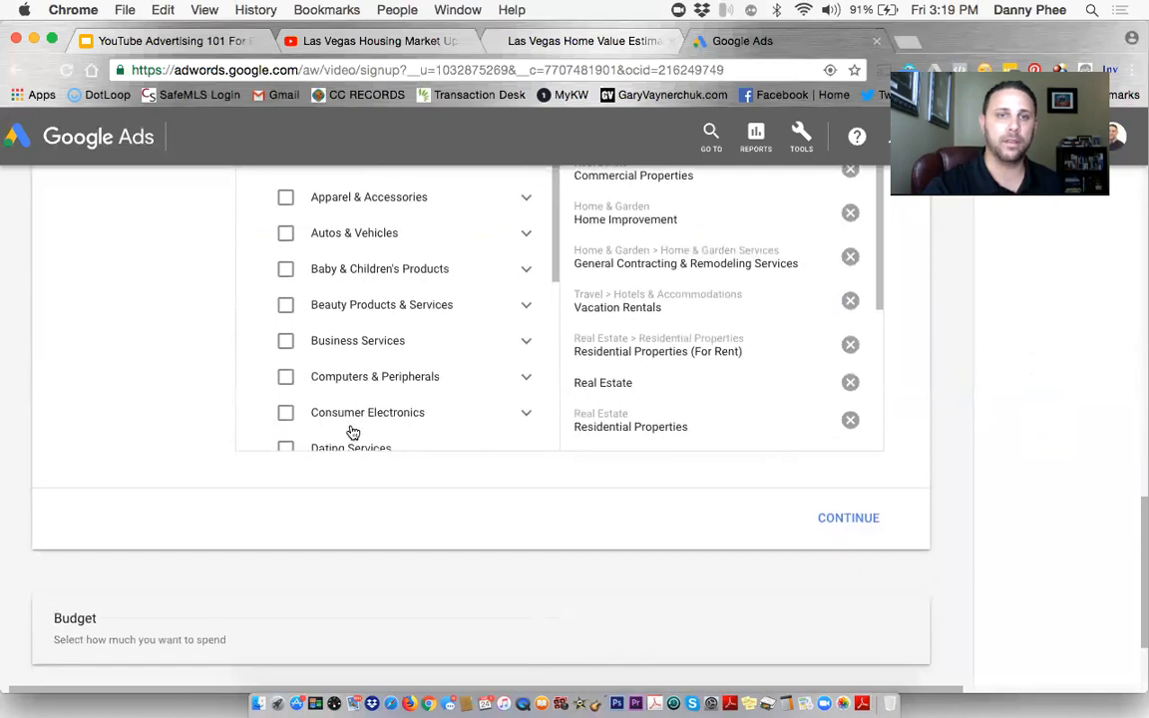
scroll(351, 431, down, 2)
scroll(351, 431, down, 5)
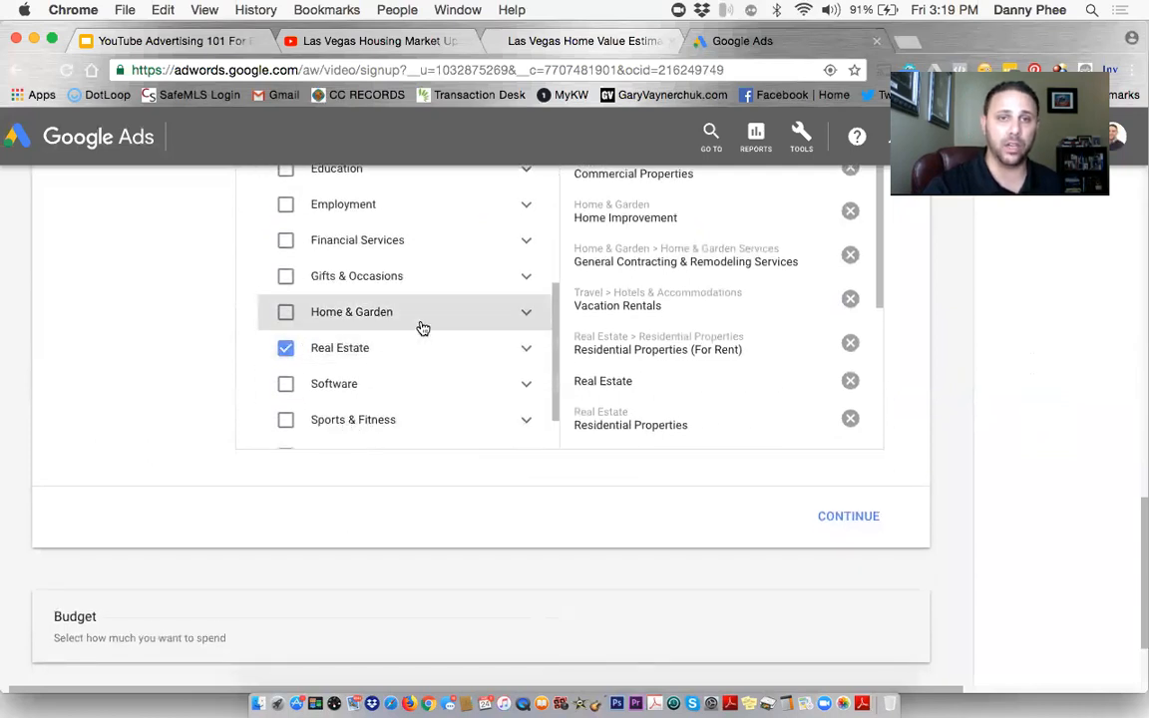
click(527, 313)
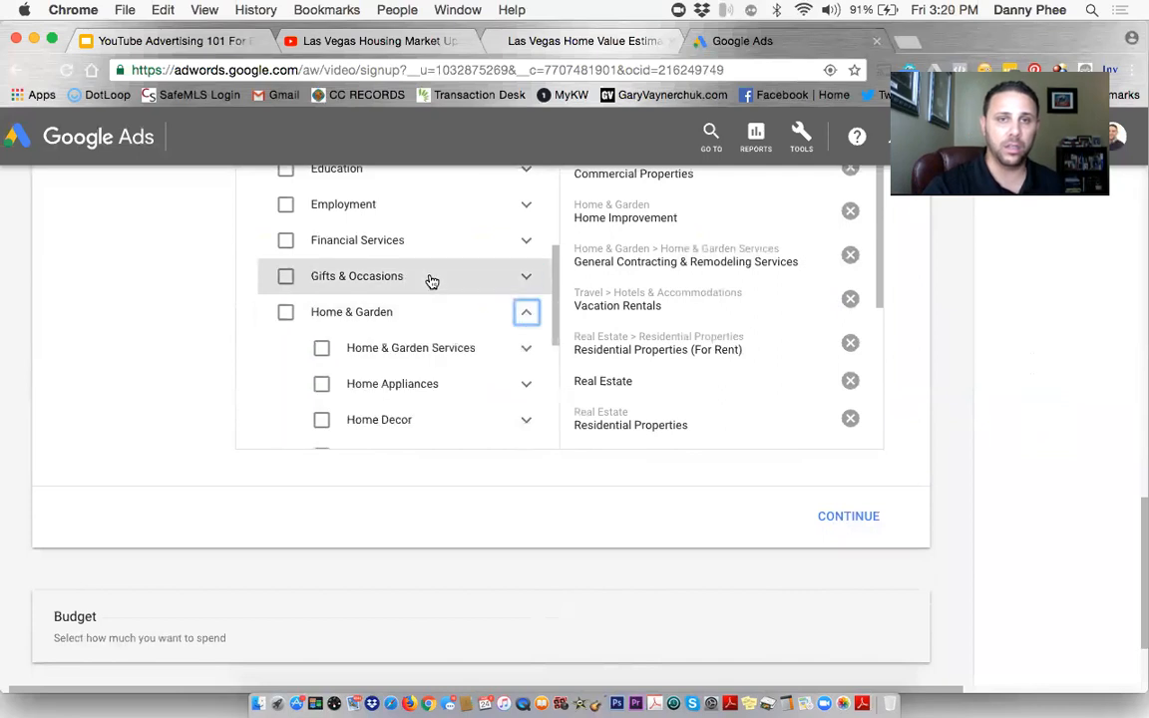
scroll(429, 282, down, 2)
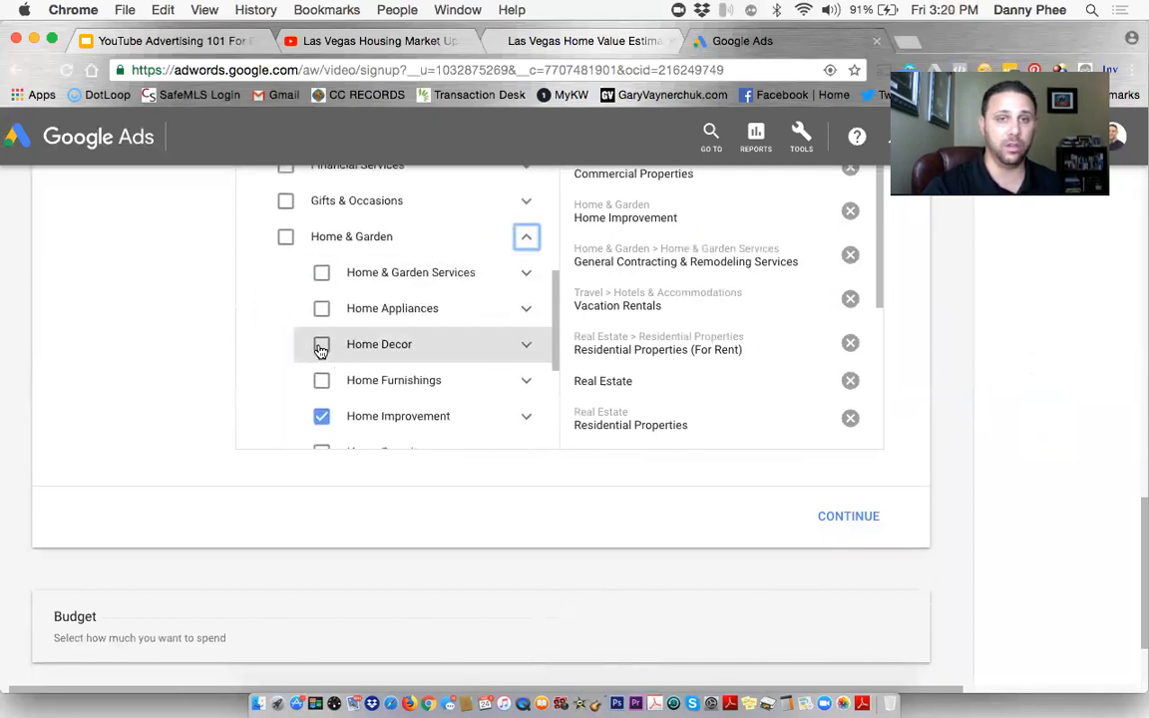
click(322, 346)
click(322, 380)
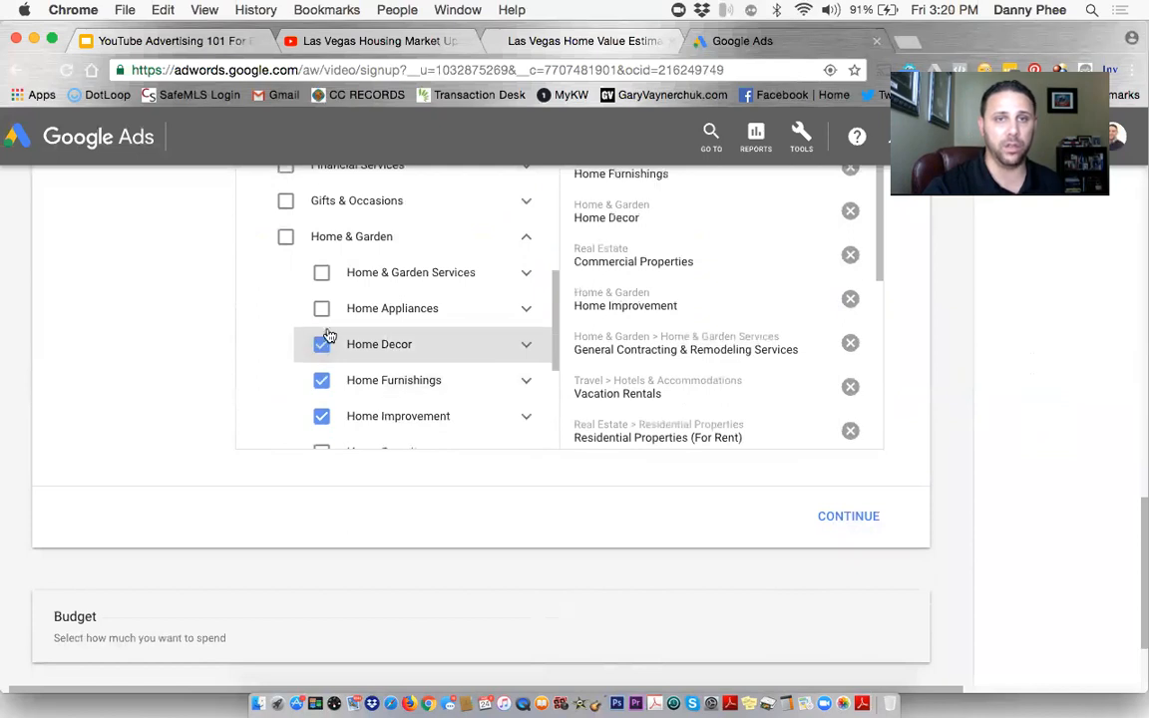
Add Home Appliances to the selected Home & Garden audiences and review the selection.
scroll(367, 328, down, 1)
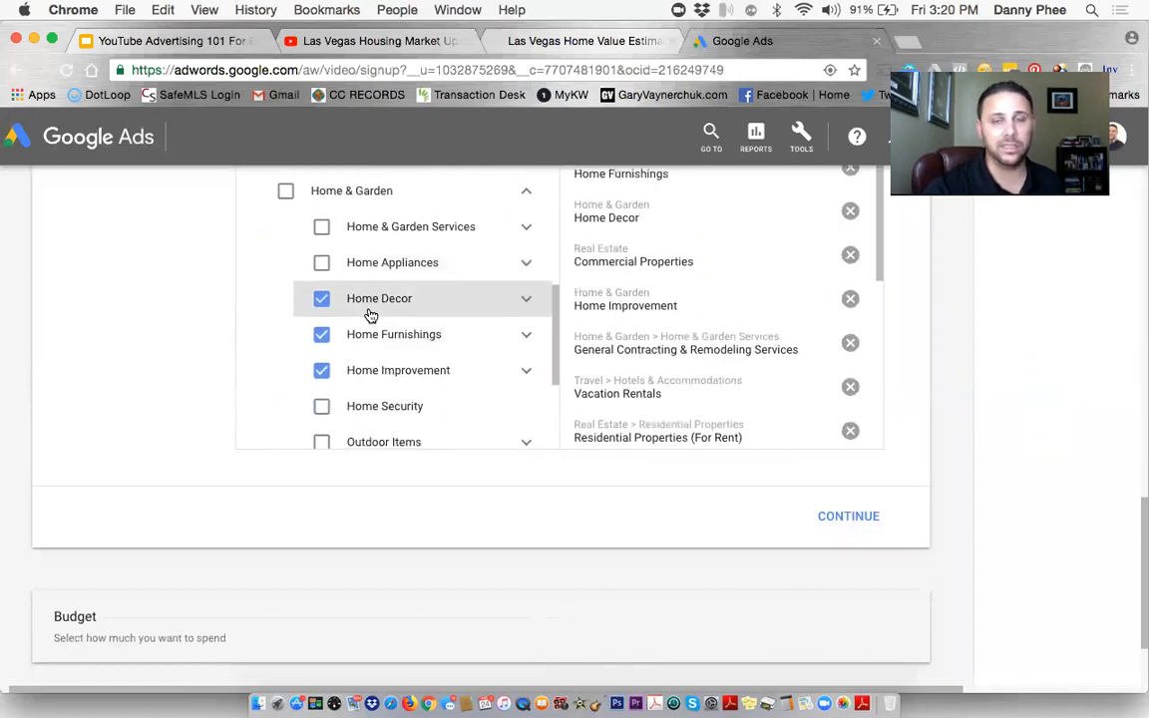
scroll(370, 324, down, 1)
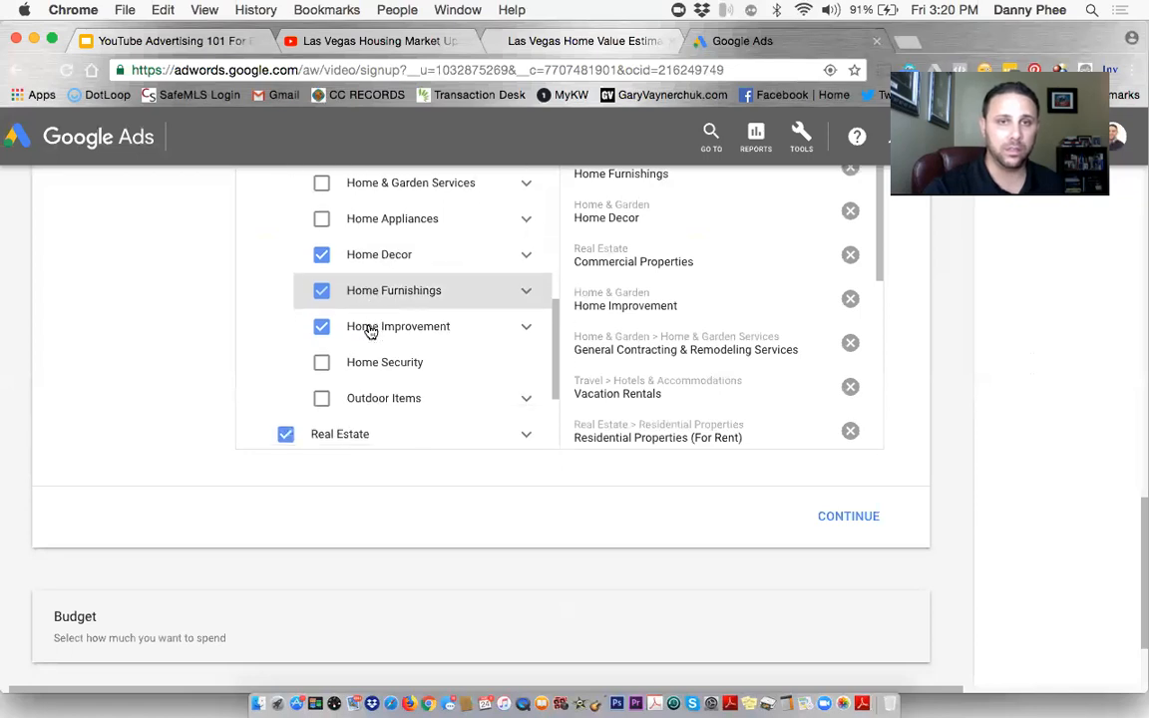
scroll(368, 331, down, 1)
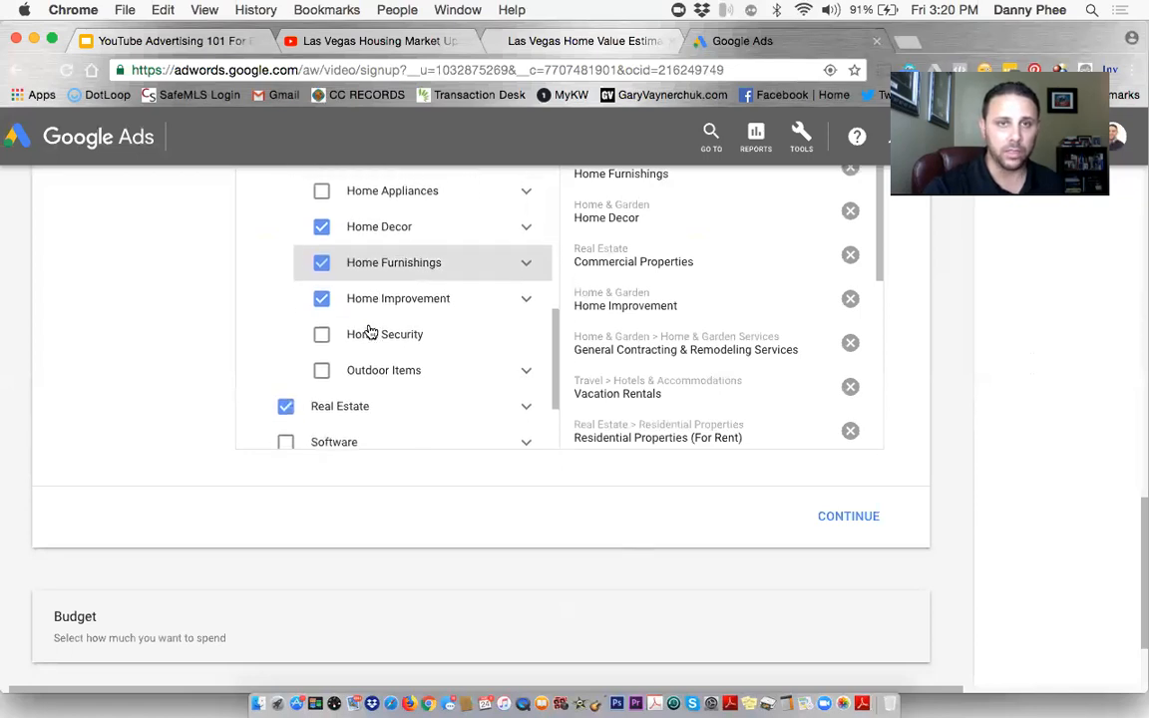
scroll(329, 274, up, 1)
click(322, 234)
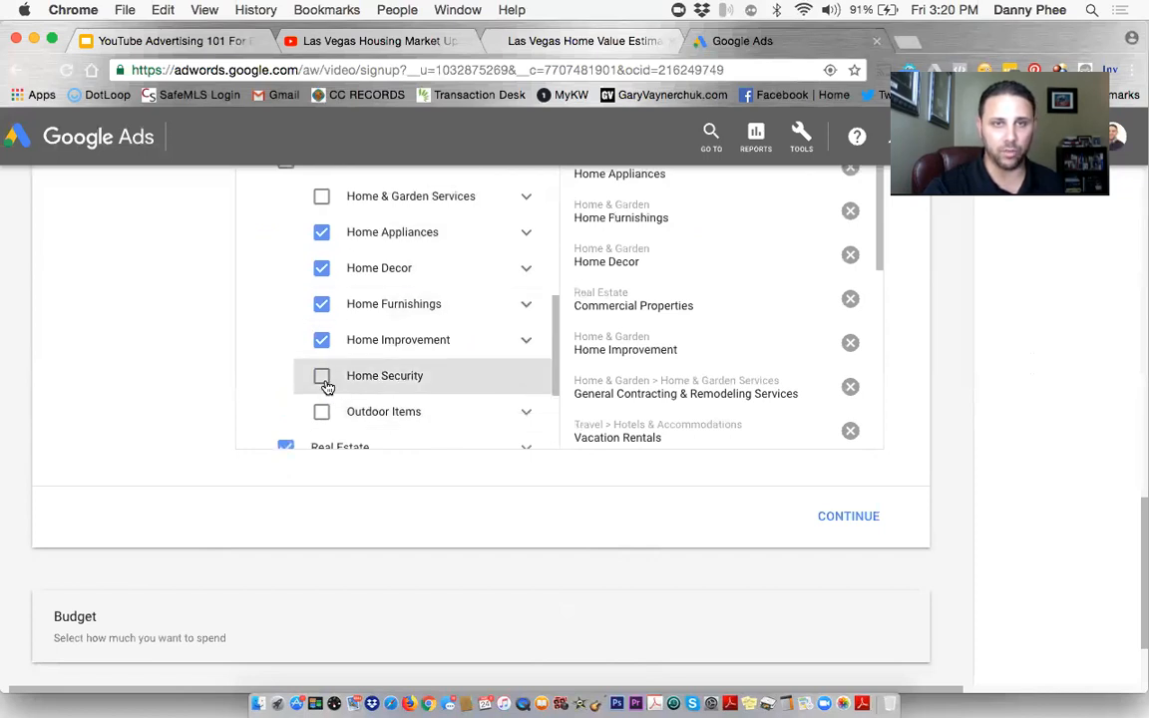
scroll(326, 387, up, 2)
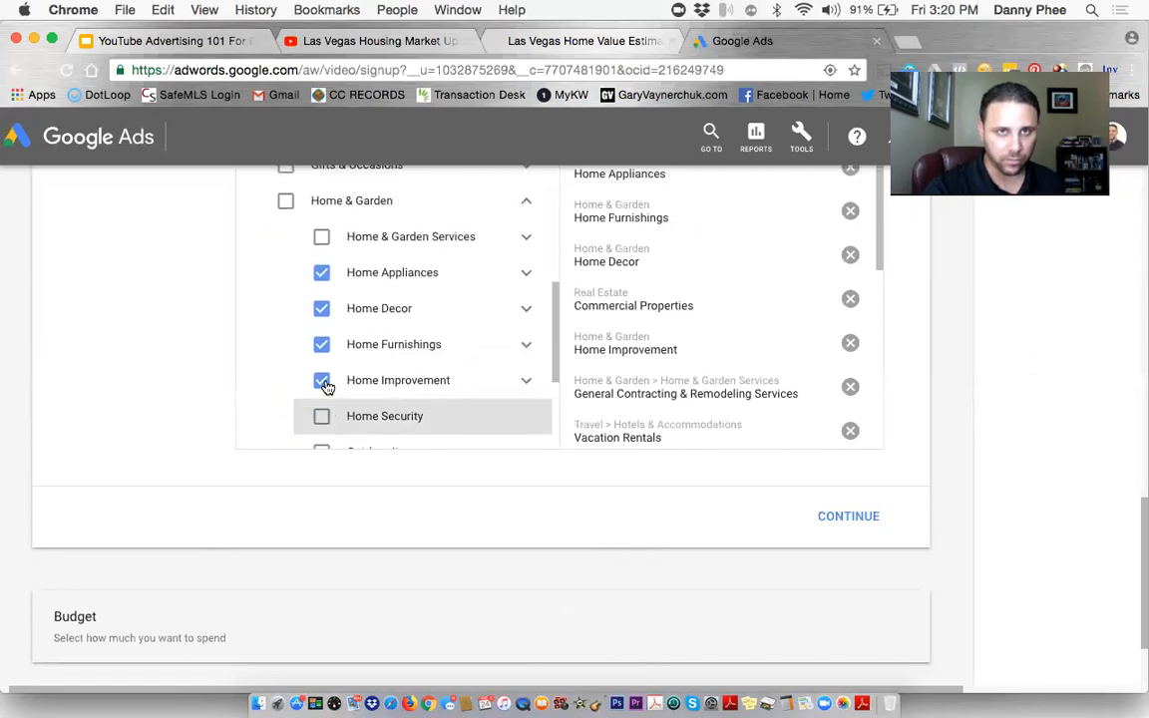
scroll(958, 354, down, 3)
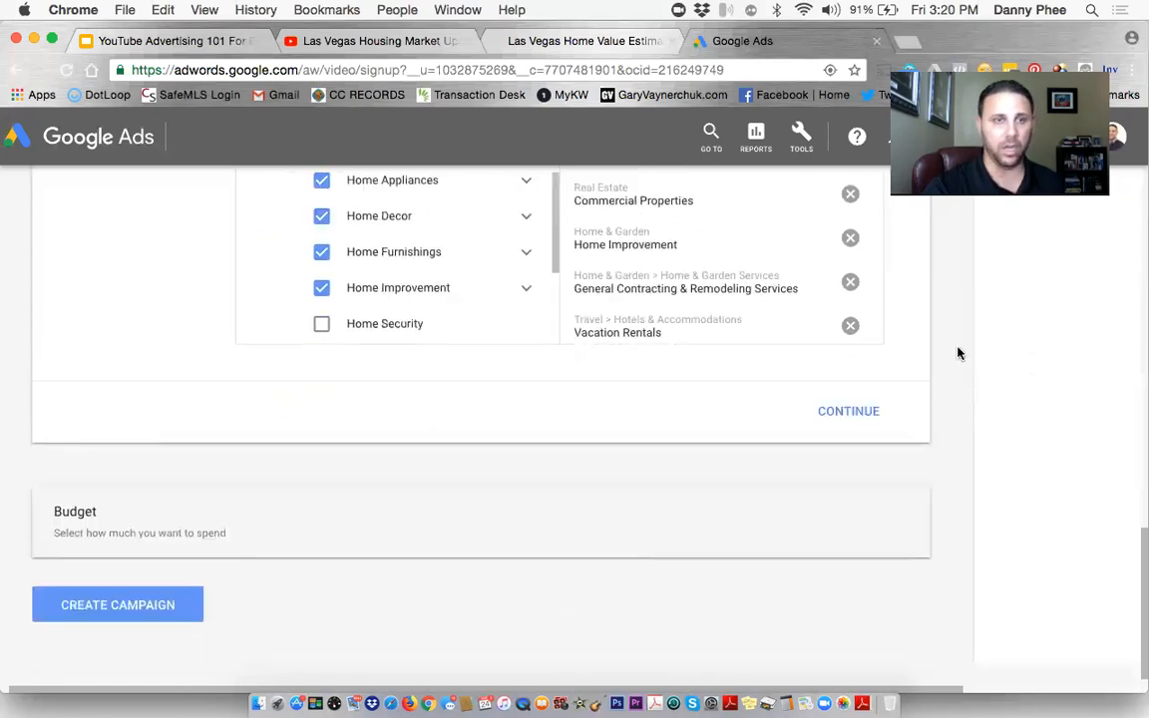
scroll(958, 353, up, 5)
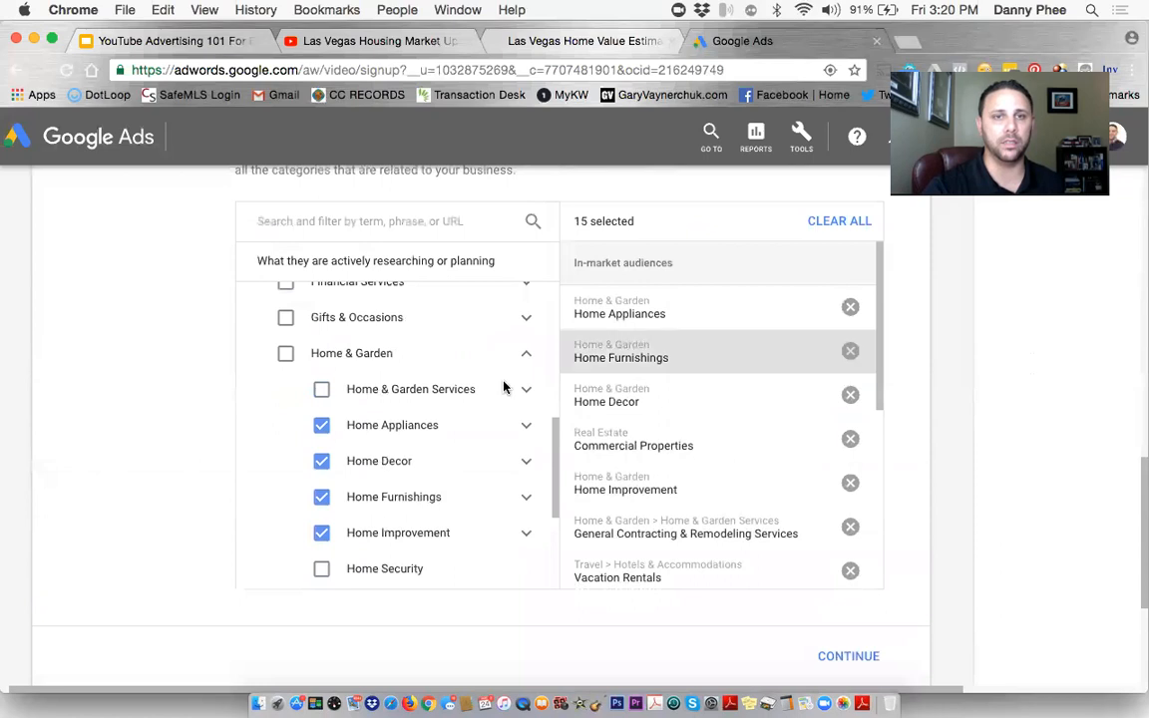
Add only Wedding Planning from the Gifts & Occasions in-market audiences, leaving the whole category unselected.
click(385, 329)
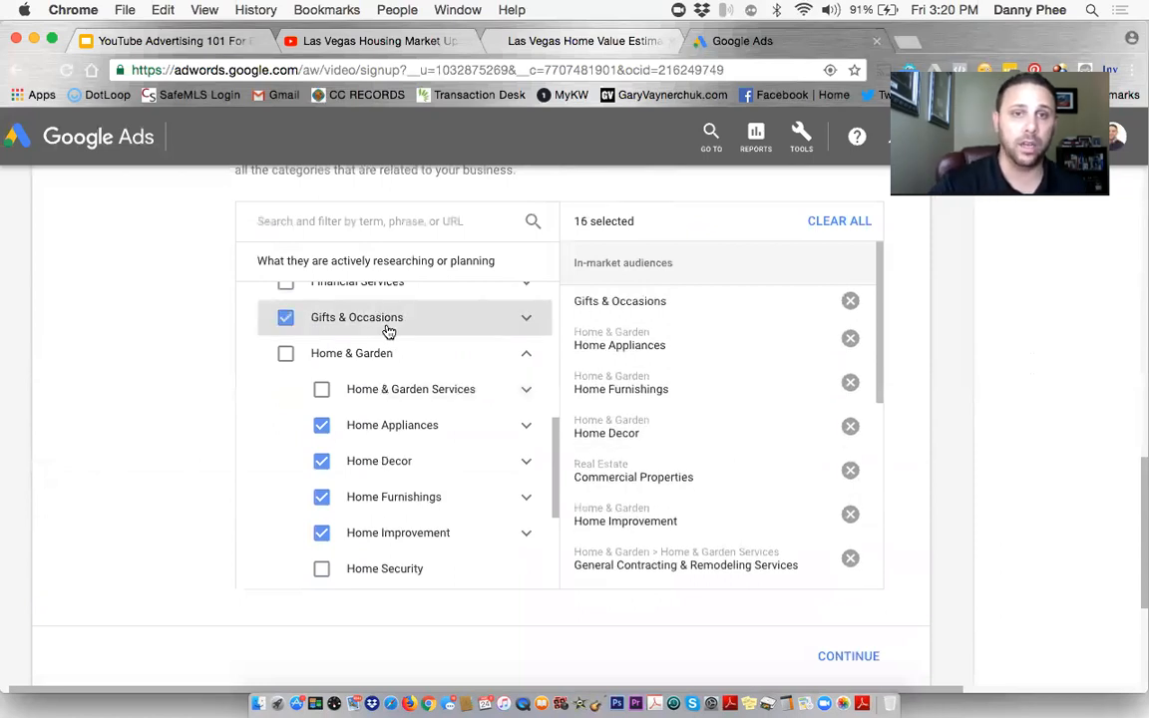
click(286, 318)
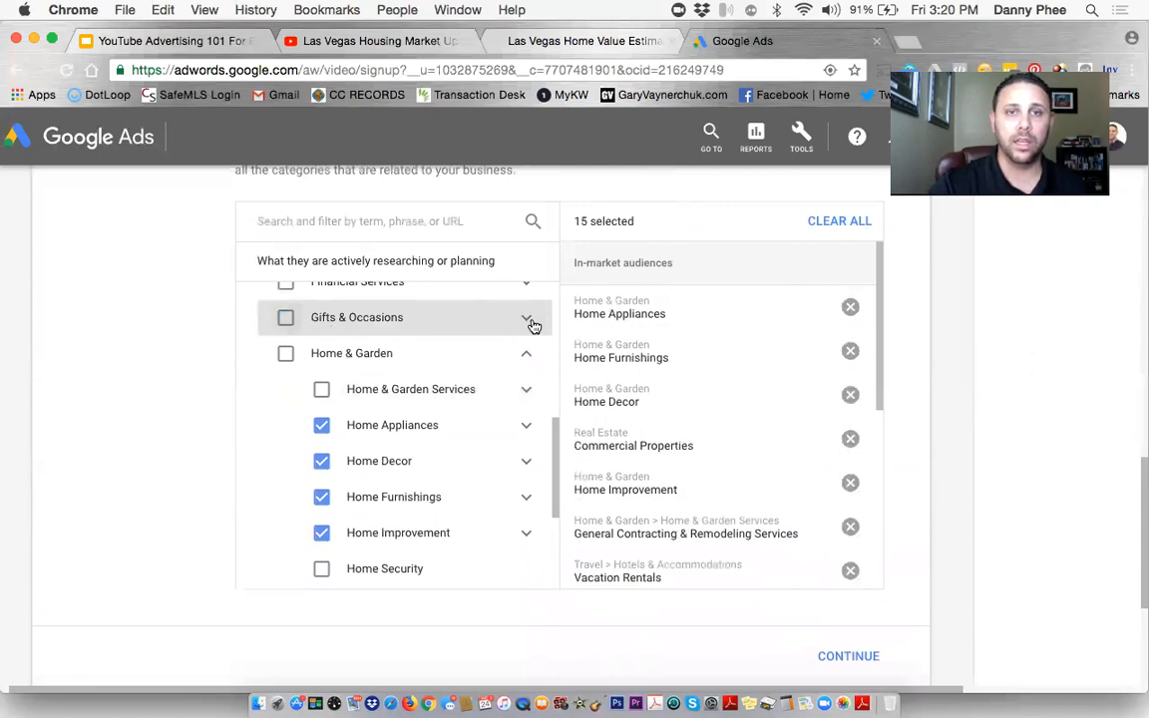
click(525, 319)
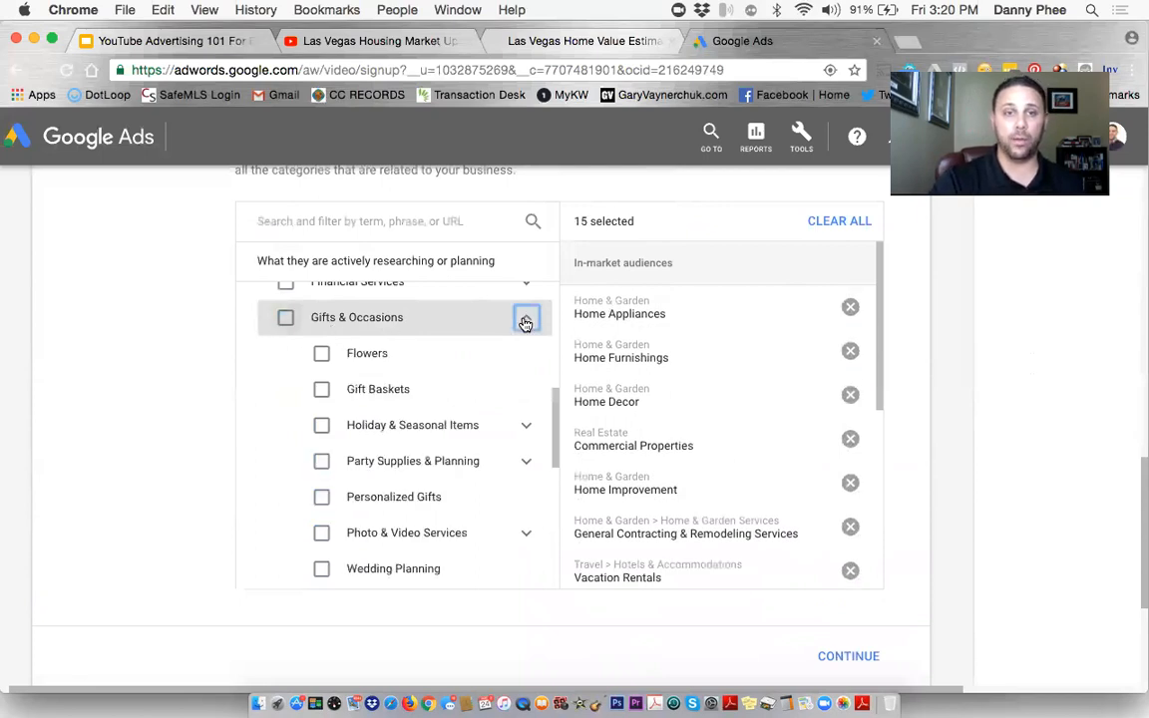
scroll(495, 388, down, 2)
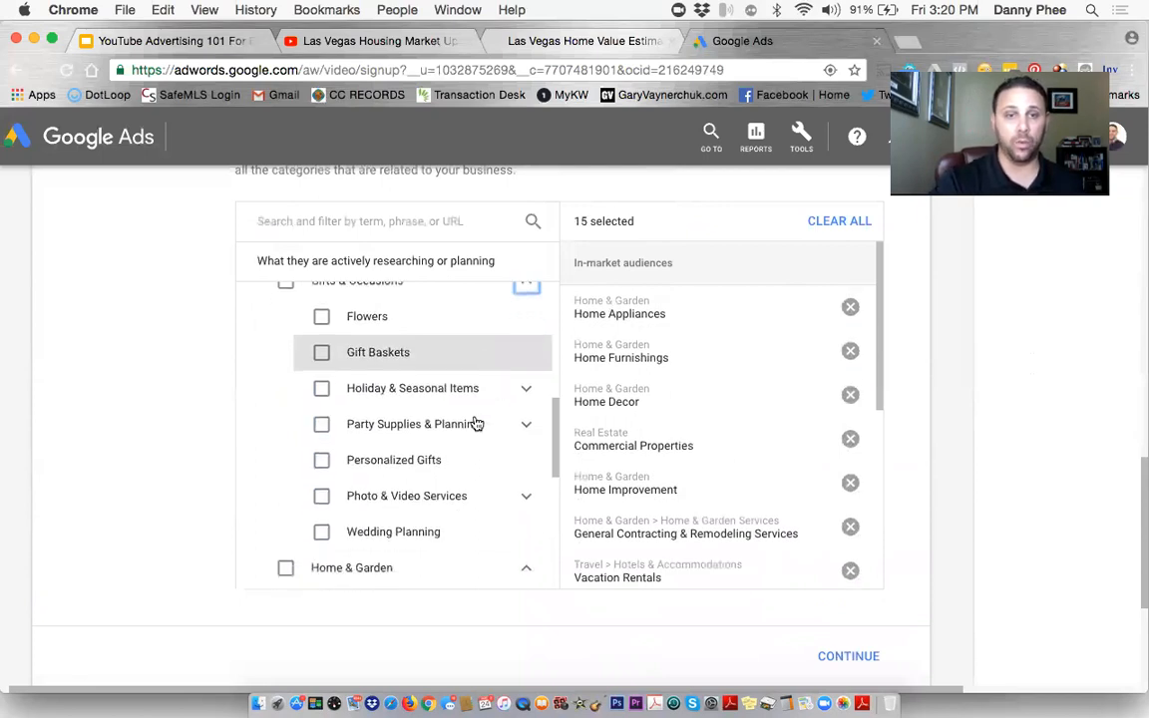
click(322, 527)
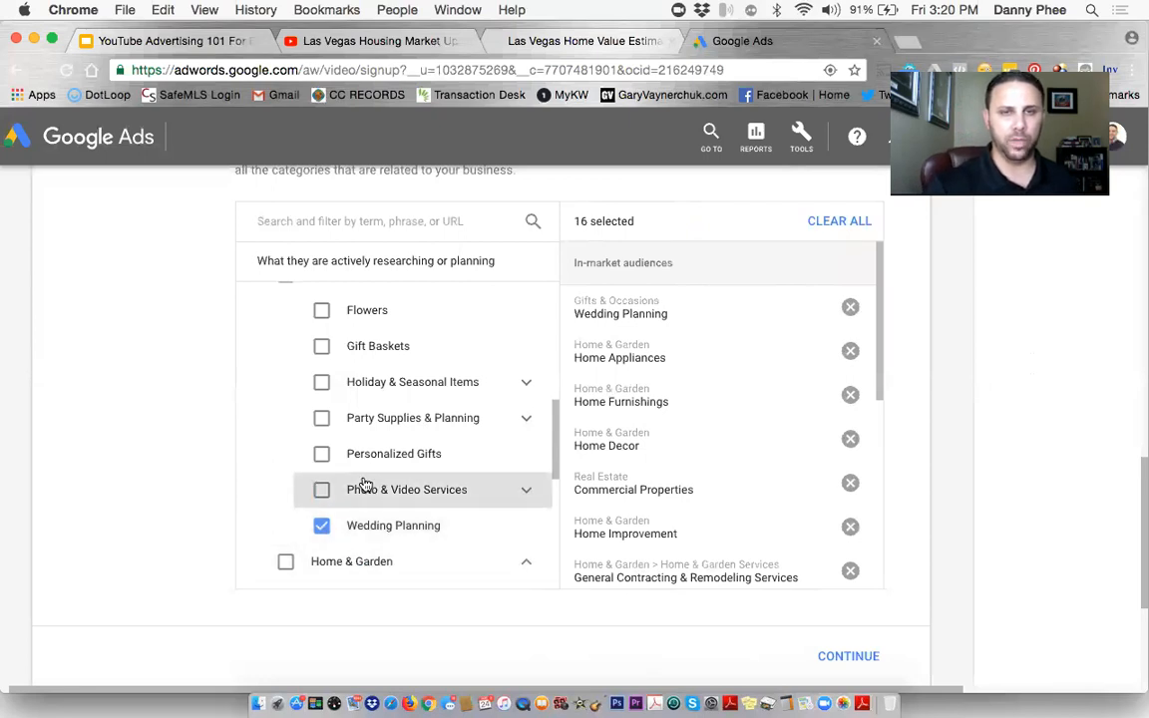
scroll(366, 483, down, 1)
scroll(364, 482, up, 1)
scroll(364, 483, up, 3)
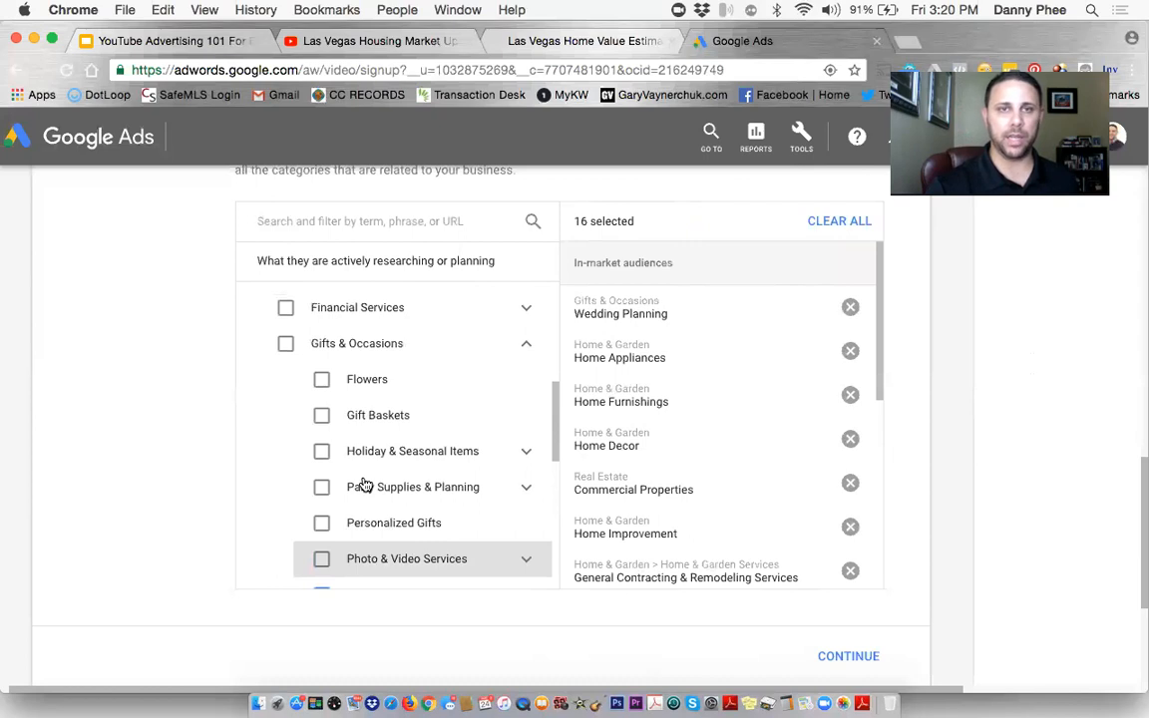
scroll(365, 485, up, 1)
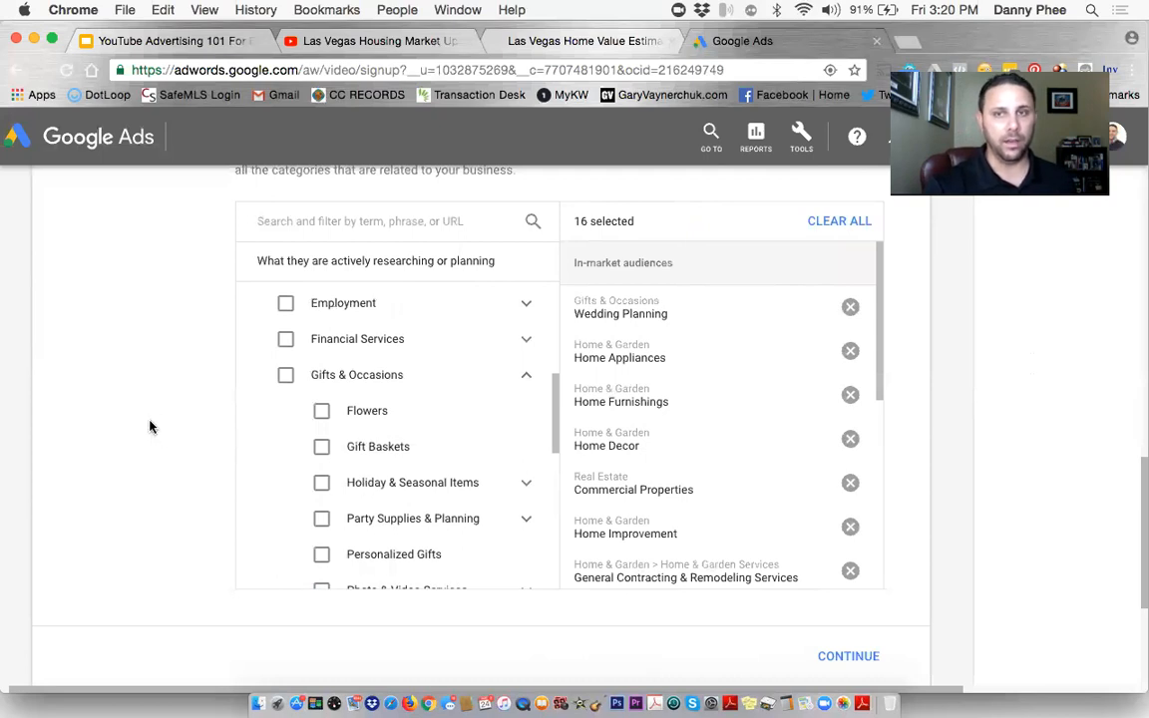
Filter the Customer Intent audiences by "recently moved".
scroll(151, 423, down, 1)
scroll(292, 333, up, 2)
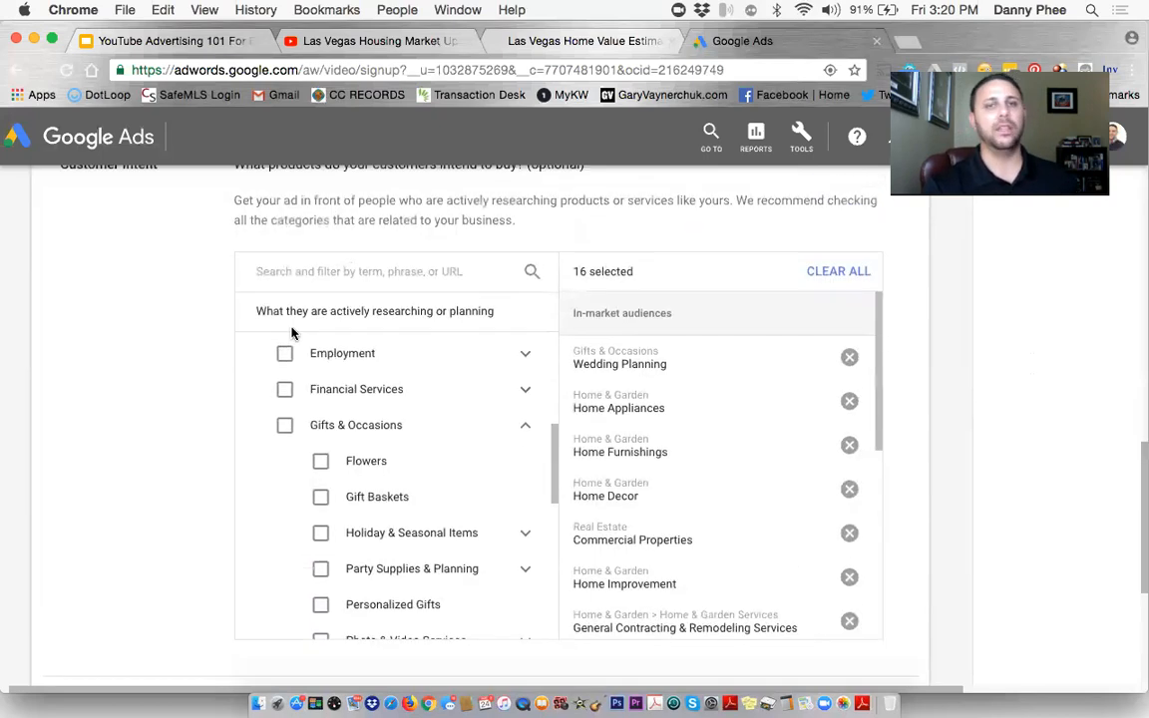
click(328, 286)
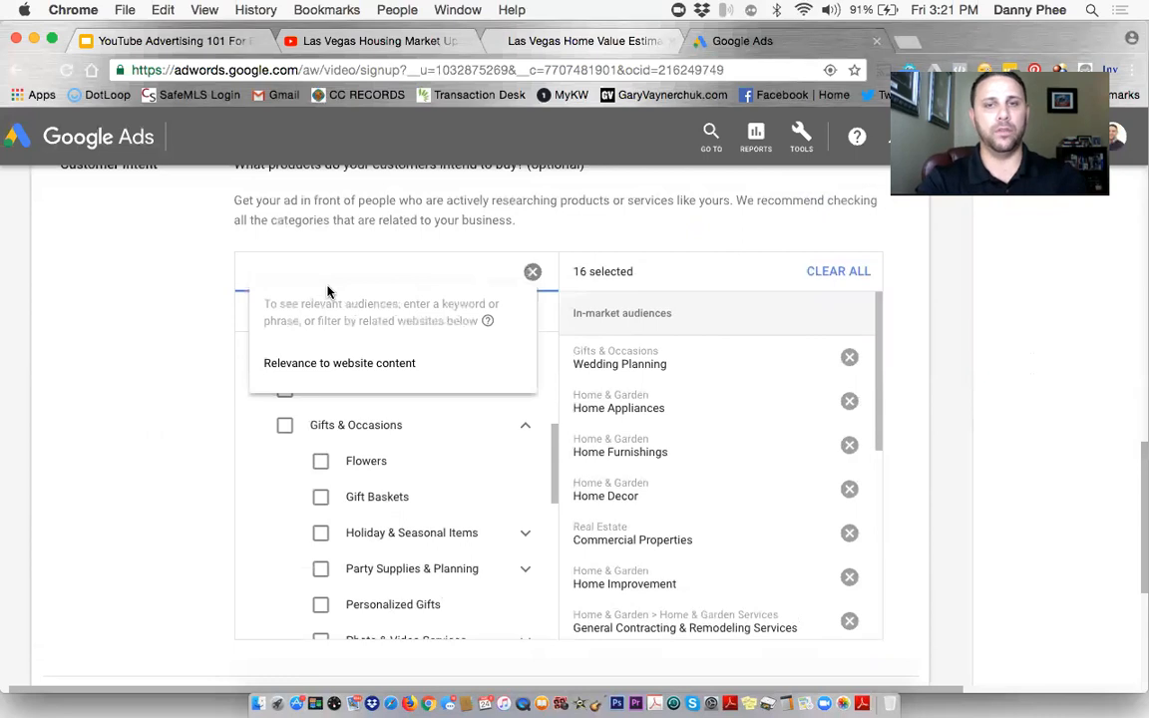
text(recent)
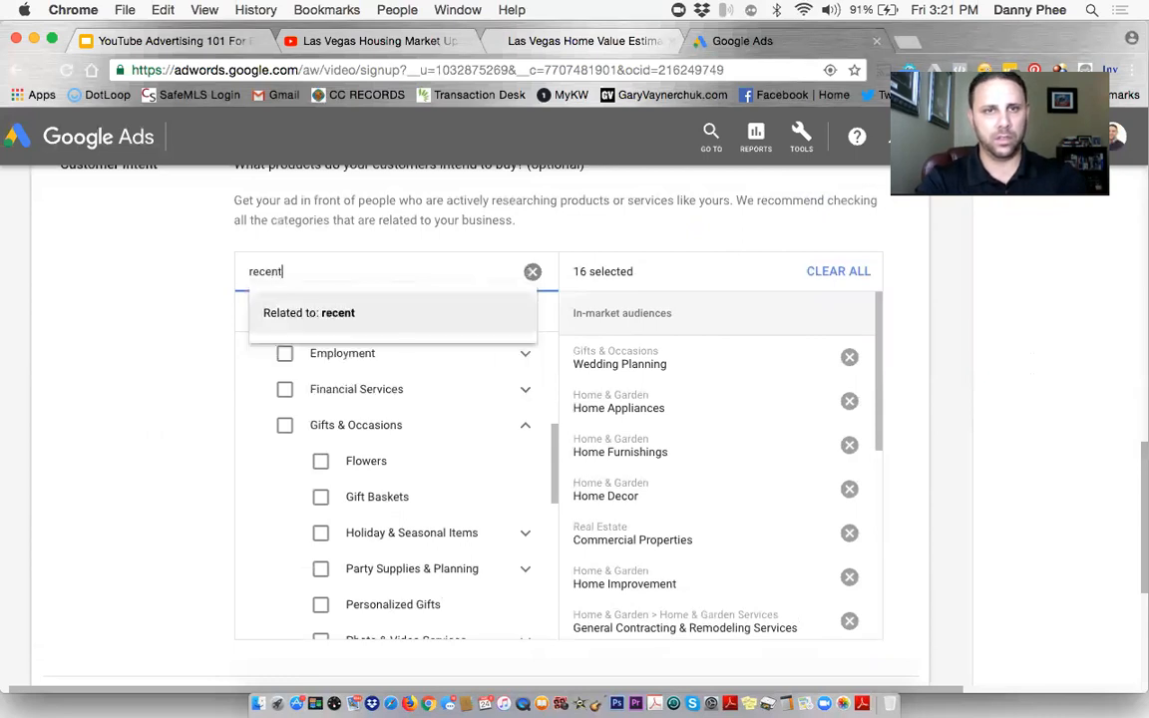
text(ly moved)
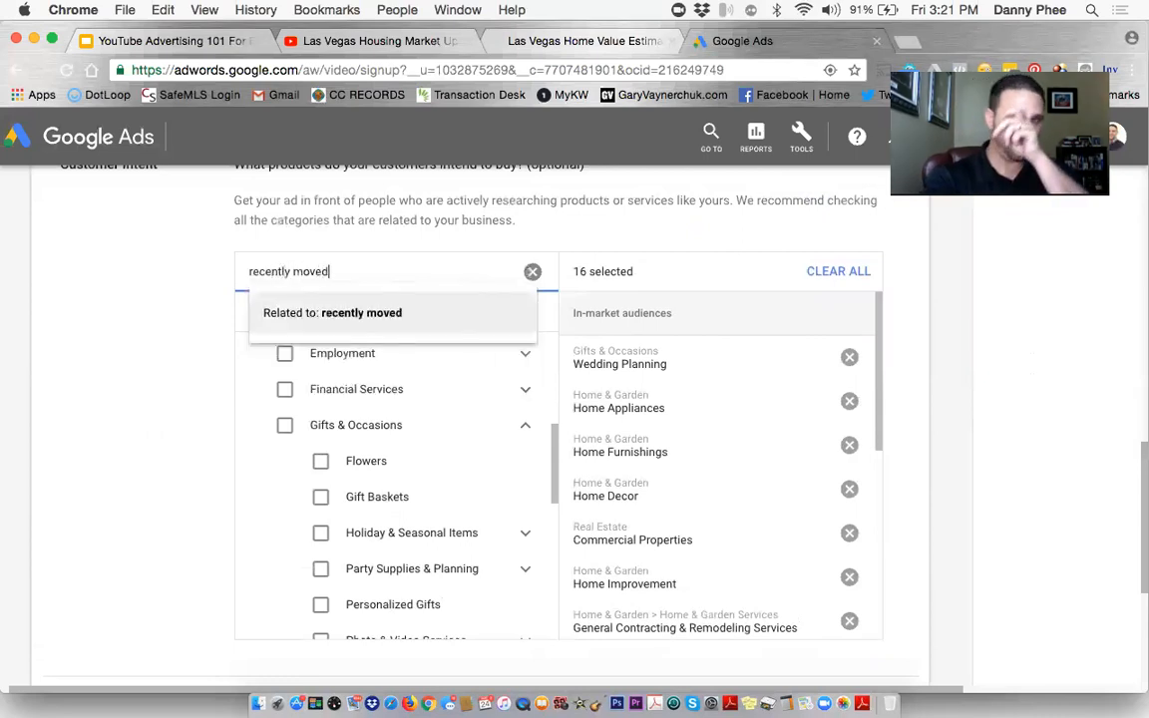
key(Return)
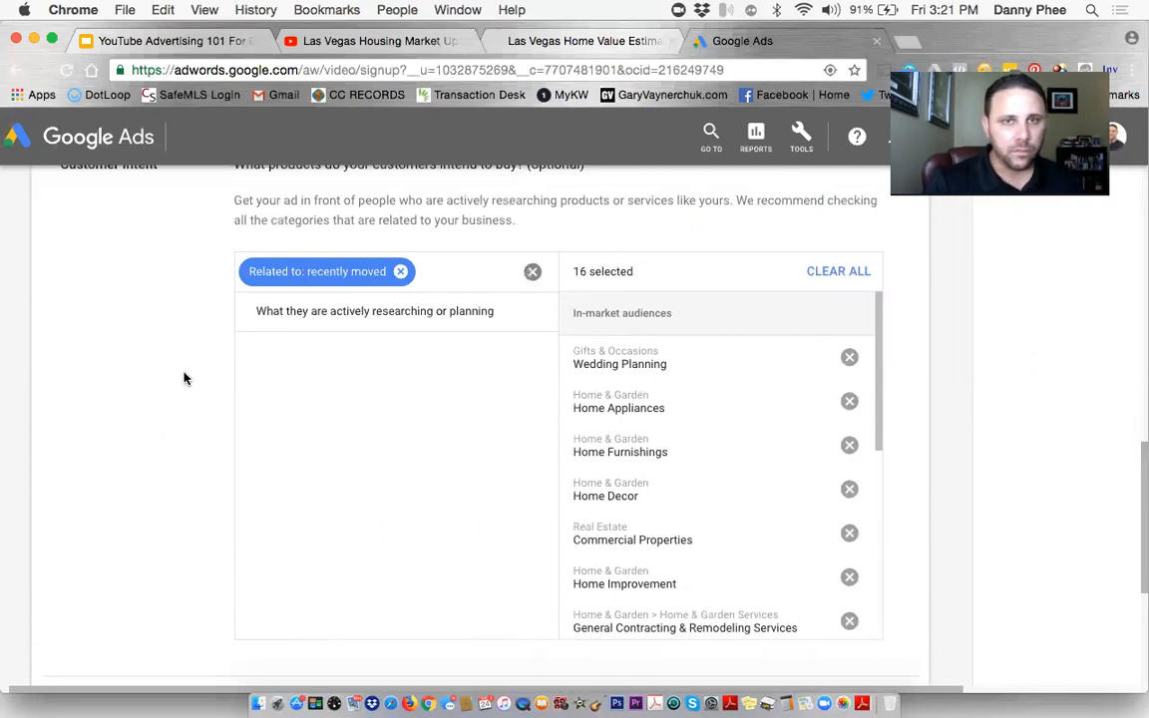
Clear the "recently moved" audience filter and continue from the Audience section to the campaign budget.
click(400, 271)
scroll(1006, 378, down, 5)
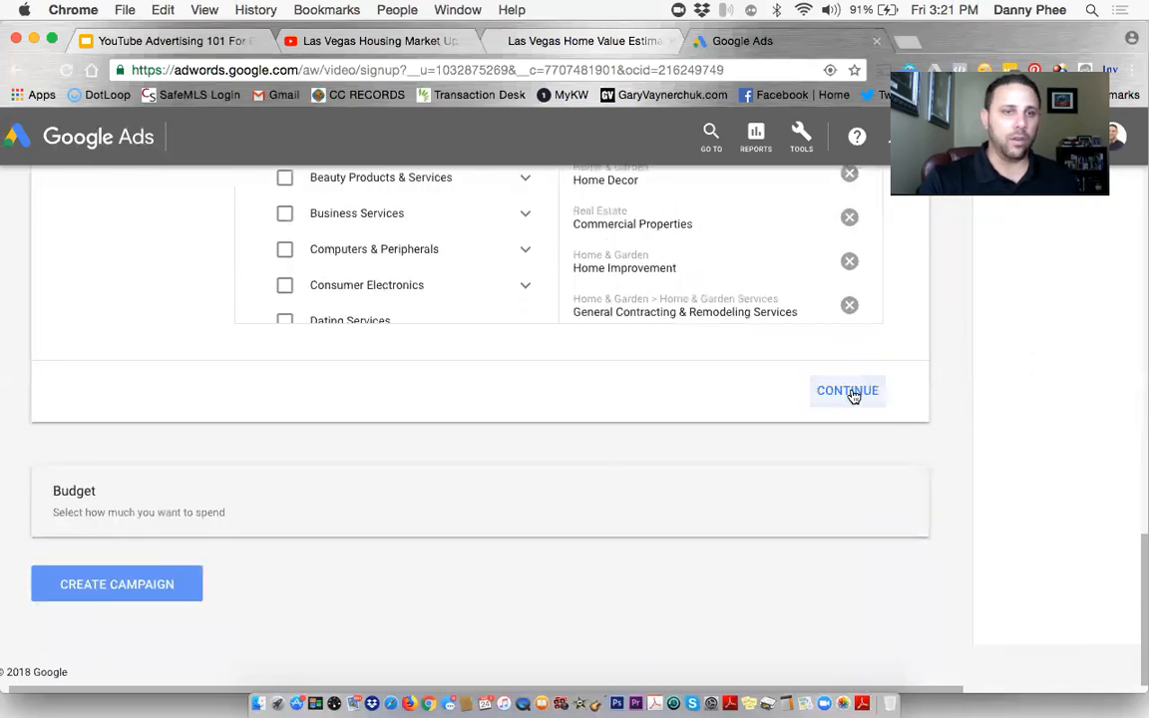
click(847, 391)
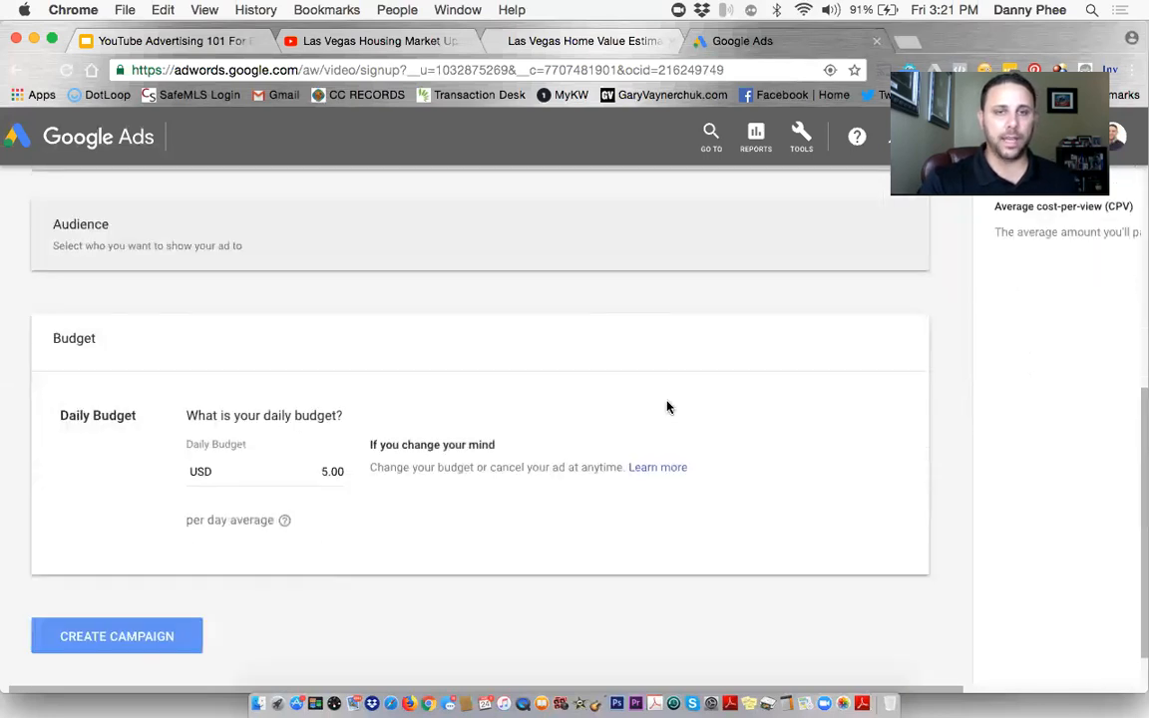
Examine the campaign's weekly reach estimates for impressions, views and average cost-per-view.
scroll(667, 407, up, 5)
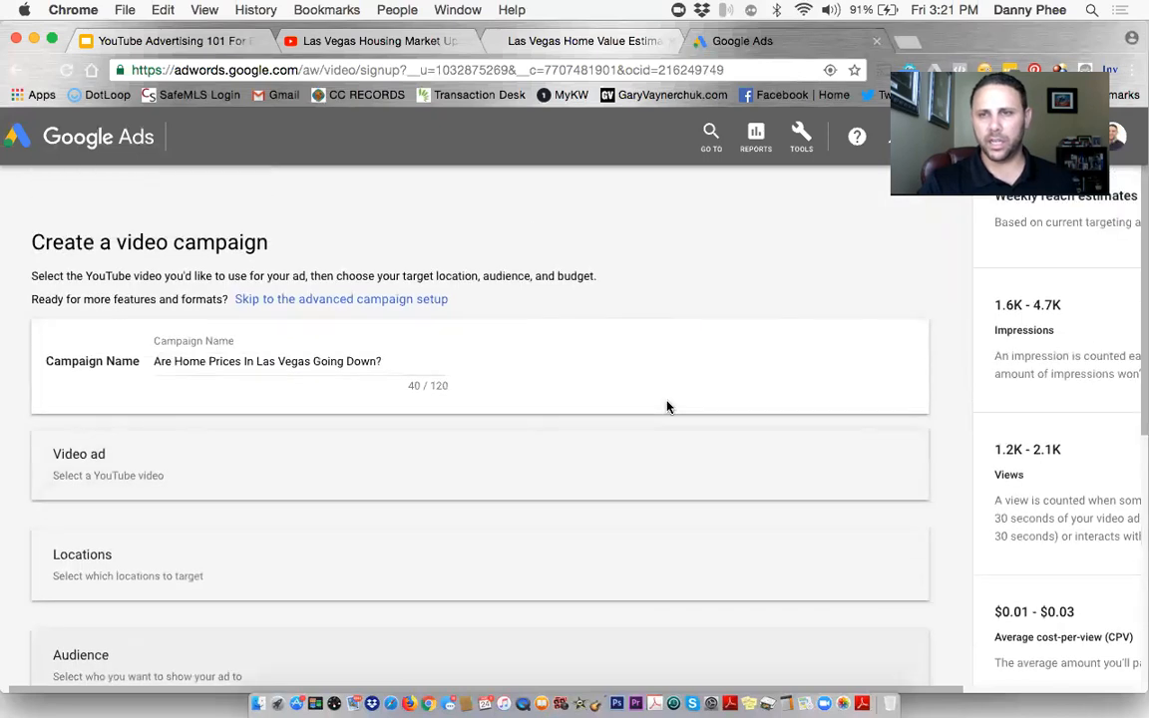
scroll(668, 407, down, 1)
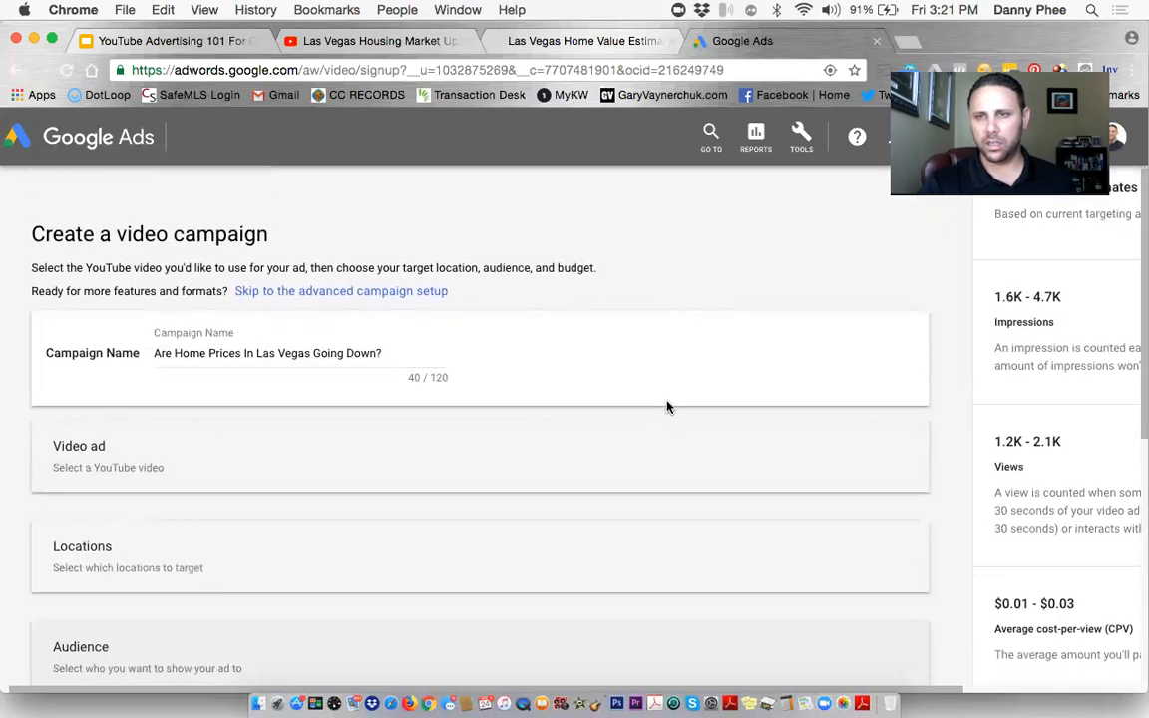
scroll(668, 407, up, 1)
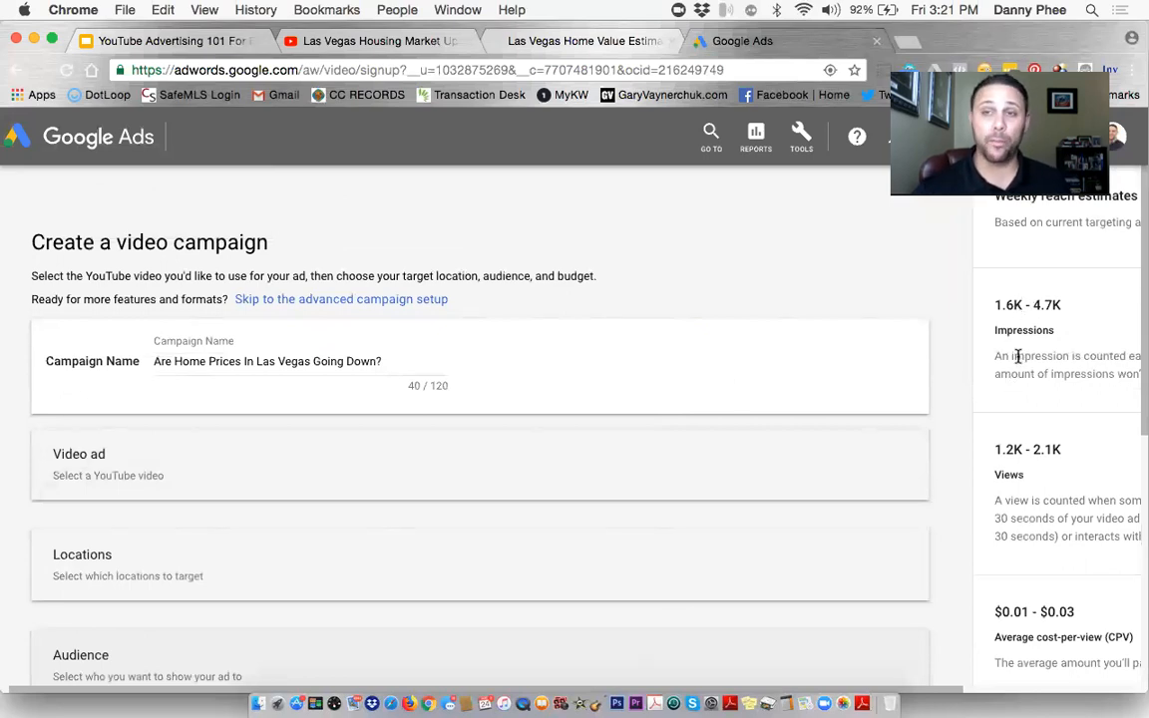
scroll(1017, 357, right, 5)
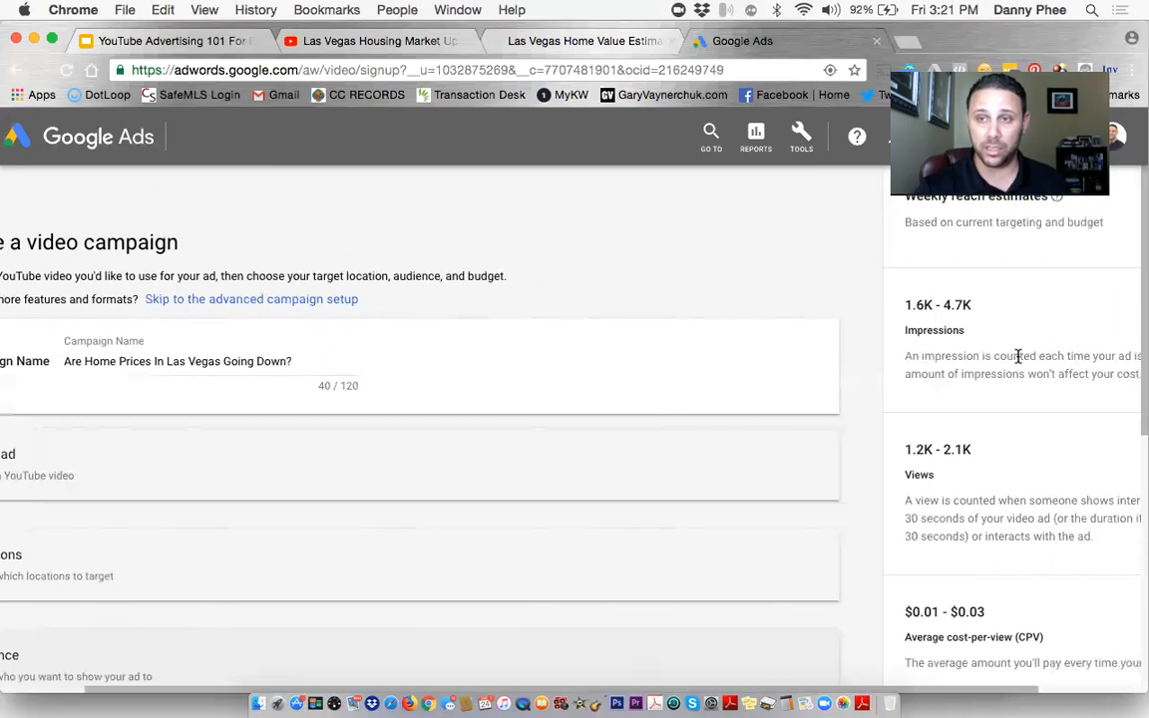
scroll(1018, 356, up, 1)
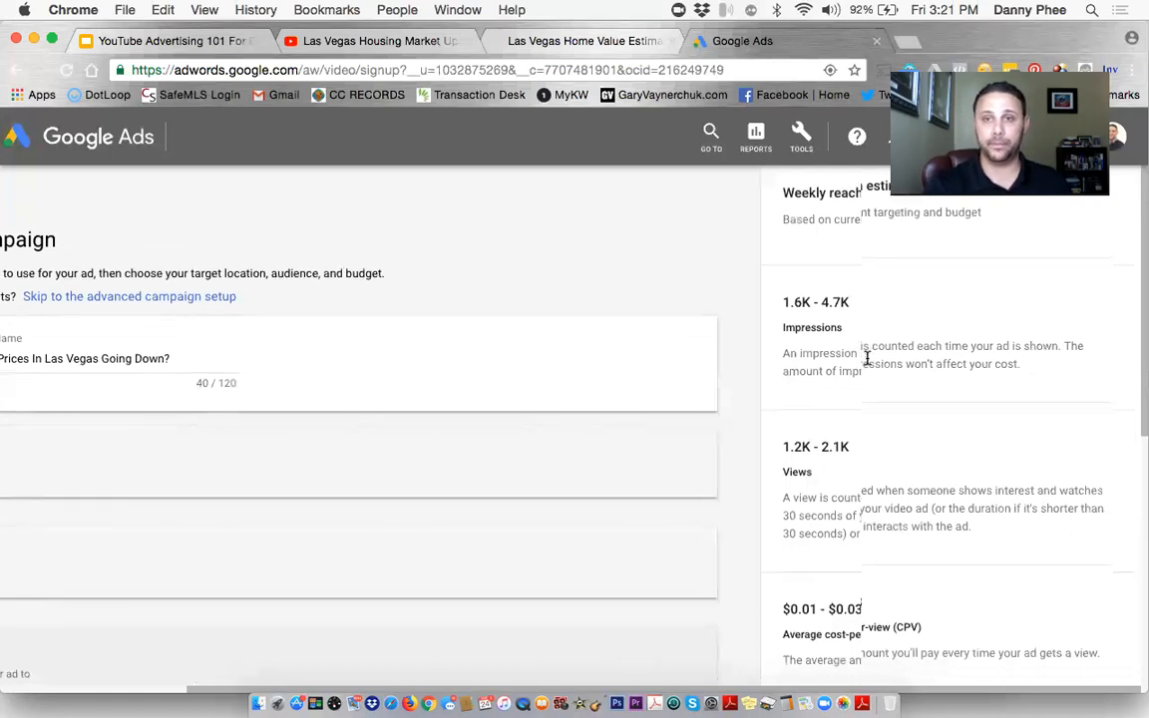
scroll(866, 359, down, 3)
scroll(865, 364, down, 2)
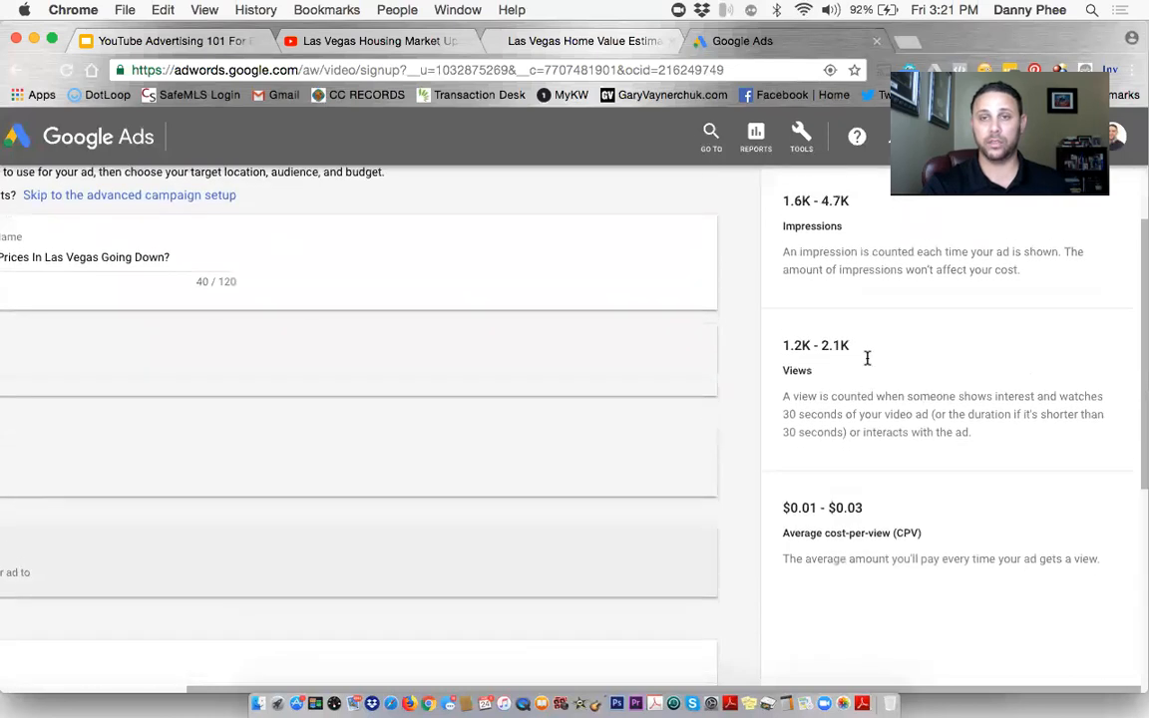
Set the campaign's daily budget to 10.00 USD.
scroll(864, 360, down, 2)
scroll(855, 356, down, 2)
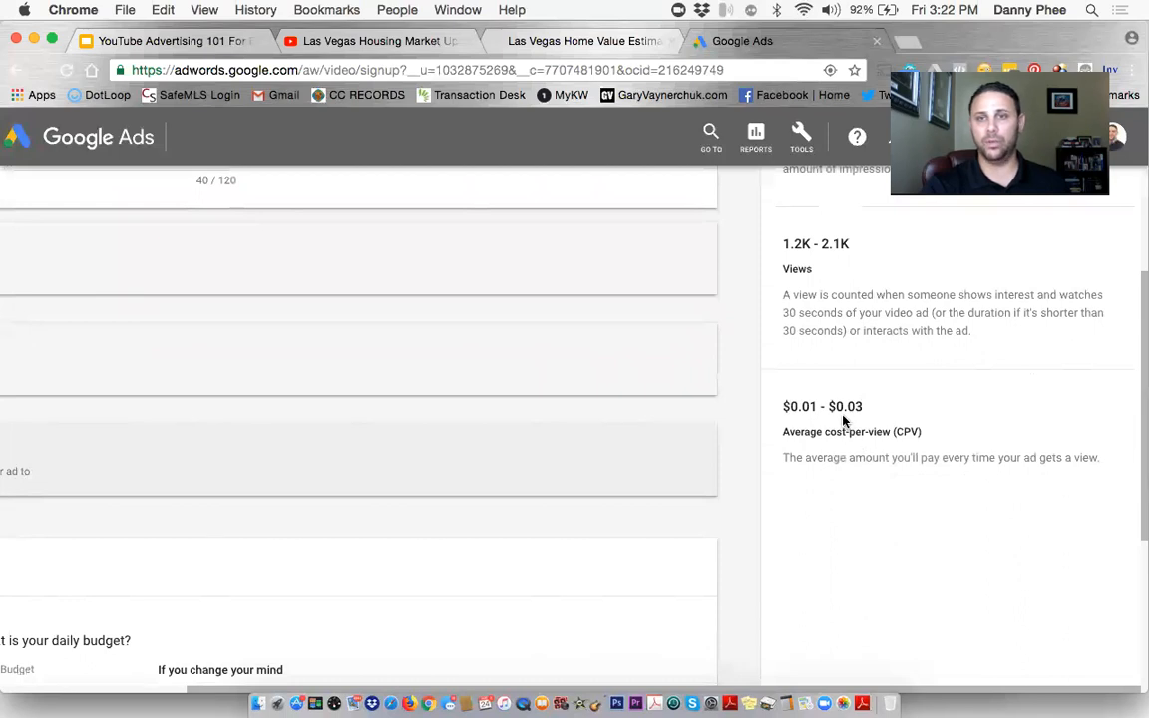
scroll(843, 422, down, 5)
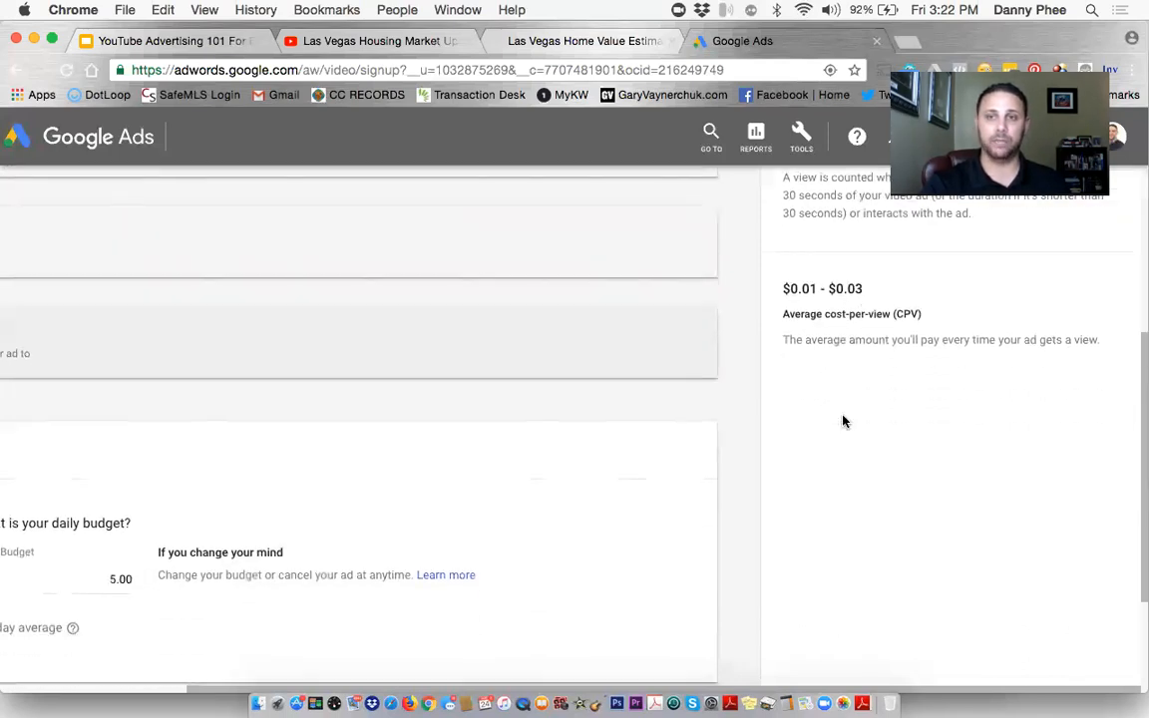
scroll(843, 422, down, 7)
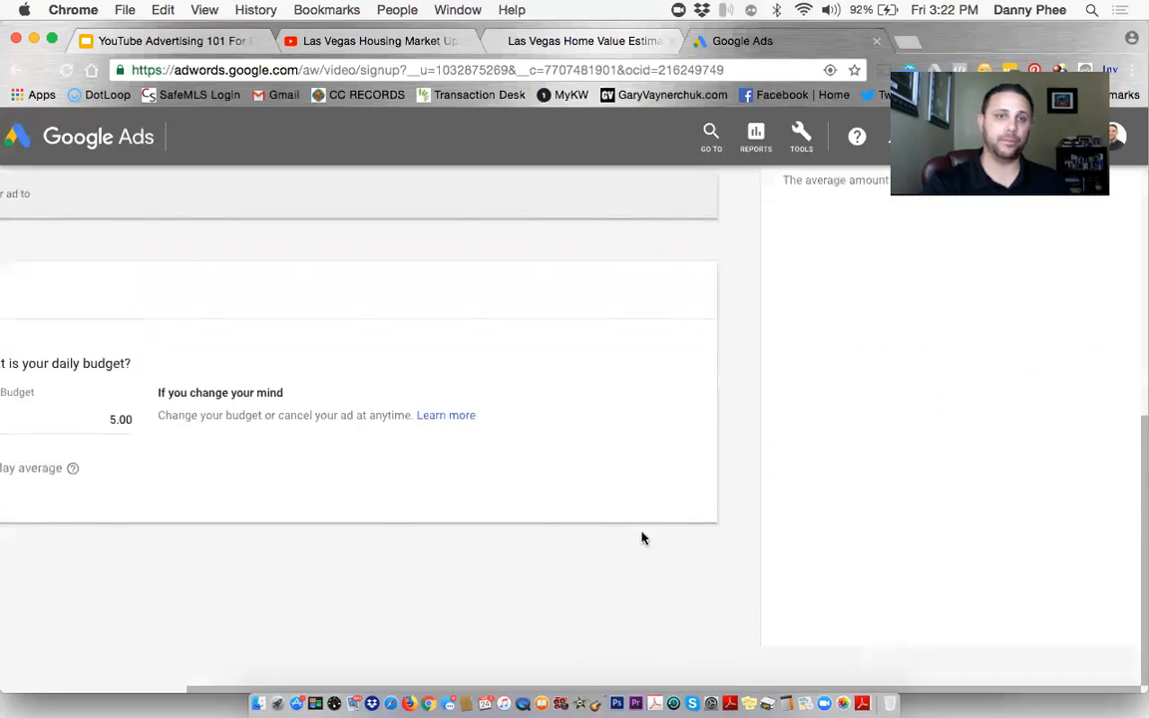
scroll(642, 539, left, 5)
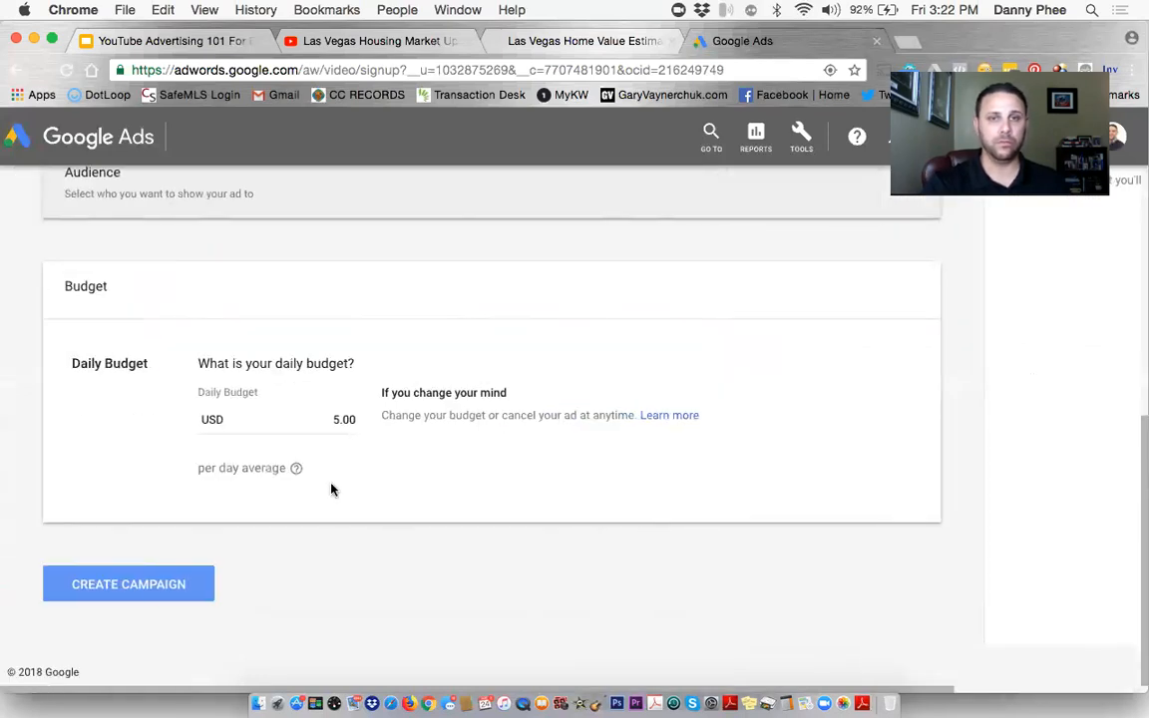
click(341, 420)
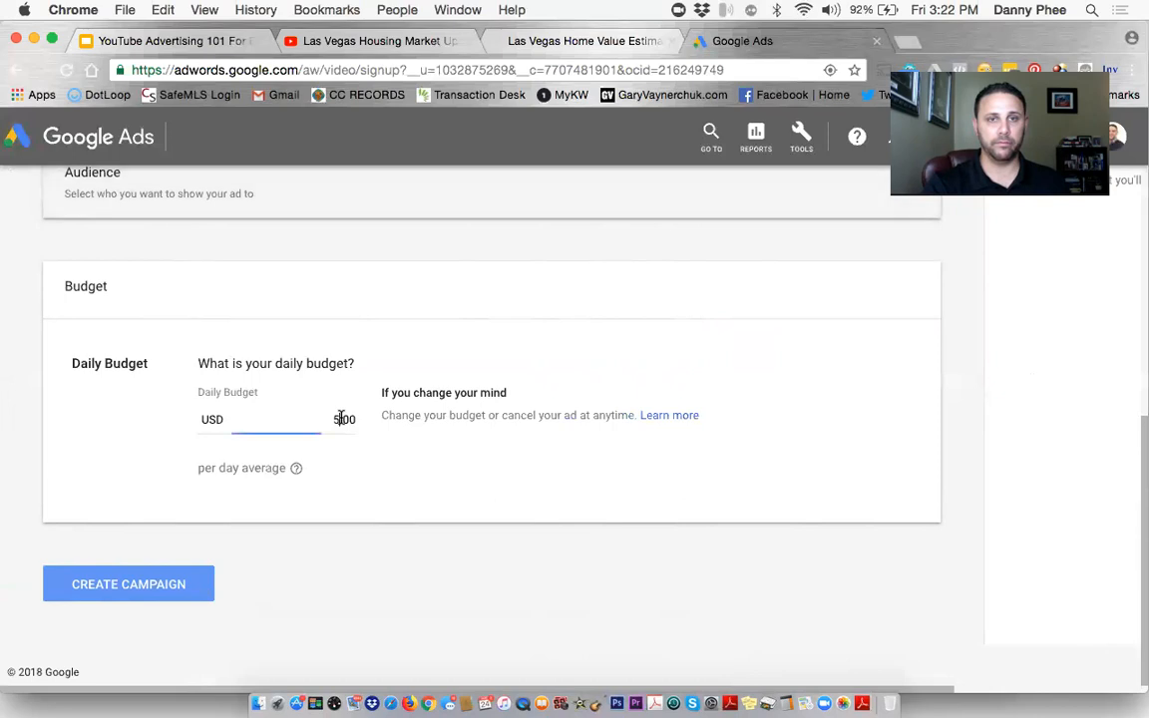
key(BackSpace)
text(10)
click(535, 552)
Review the weekly reach estimates for the new daily budget and create the campaign.
scroll(888, 565, up, 3)
scroll(886, 565, right, 2)
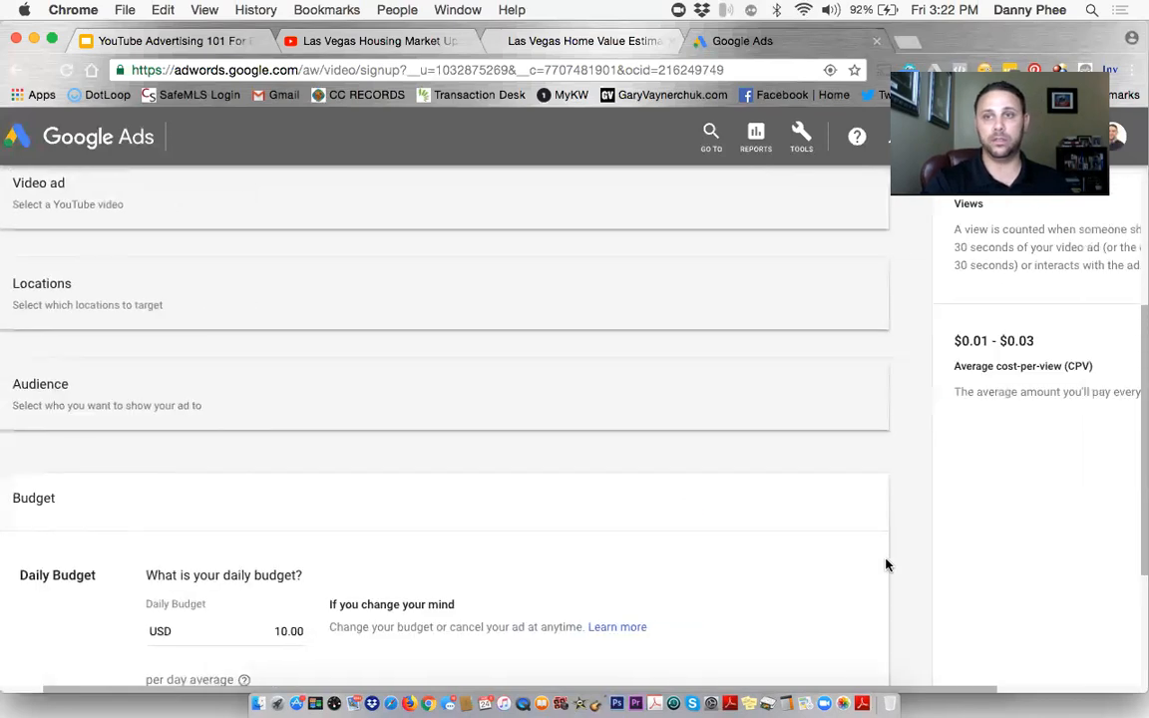
scroll(886, 565, up, 3)
scroll(886, 560, up, 2)
scroll(886, 564, right, 1)
scroll(886, 565, right, 1)
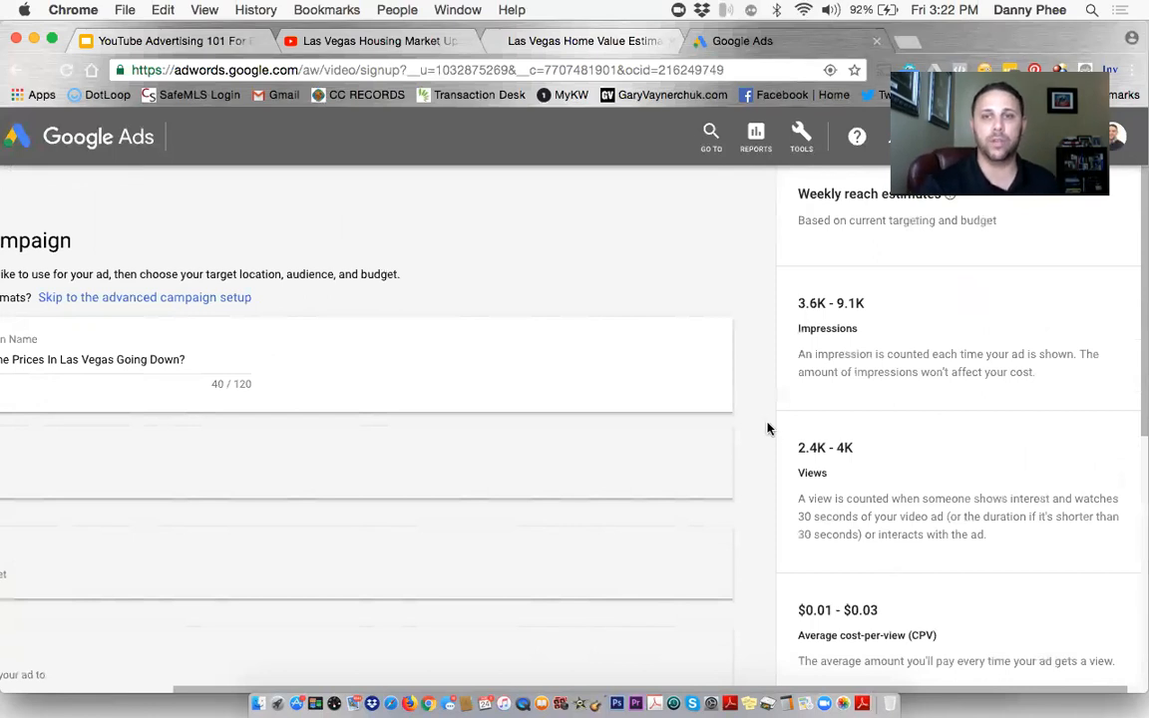
scroll(762, 427, down, 4)
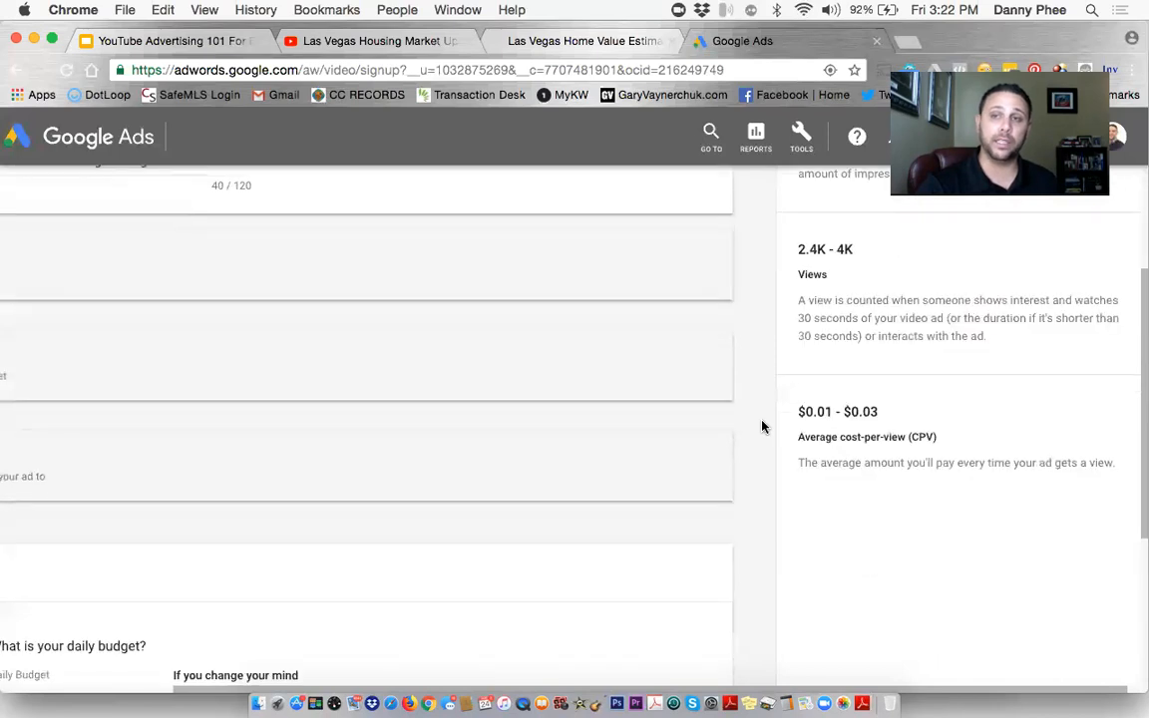
scroll(762, 427, down, 3)
scroll(762, 427, down, 3)
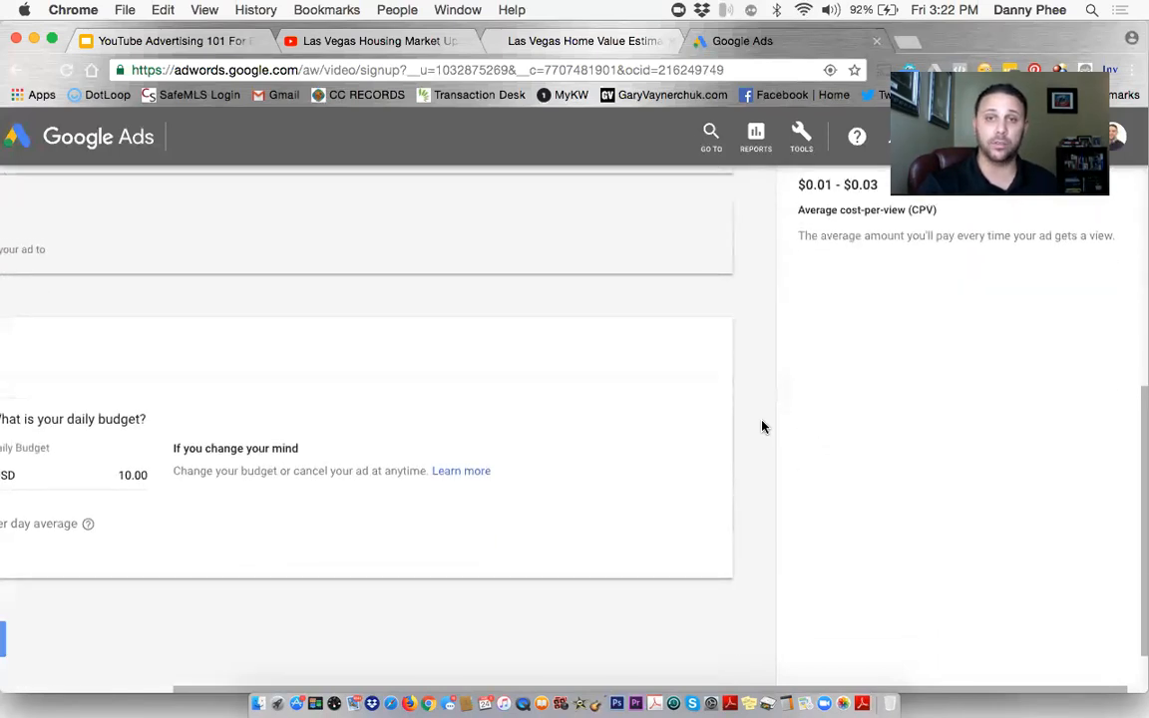
scroll(762, 427, down, 2)
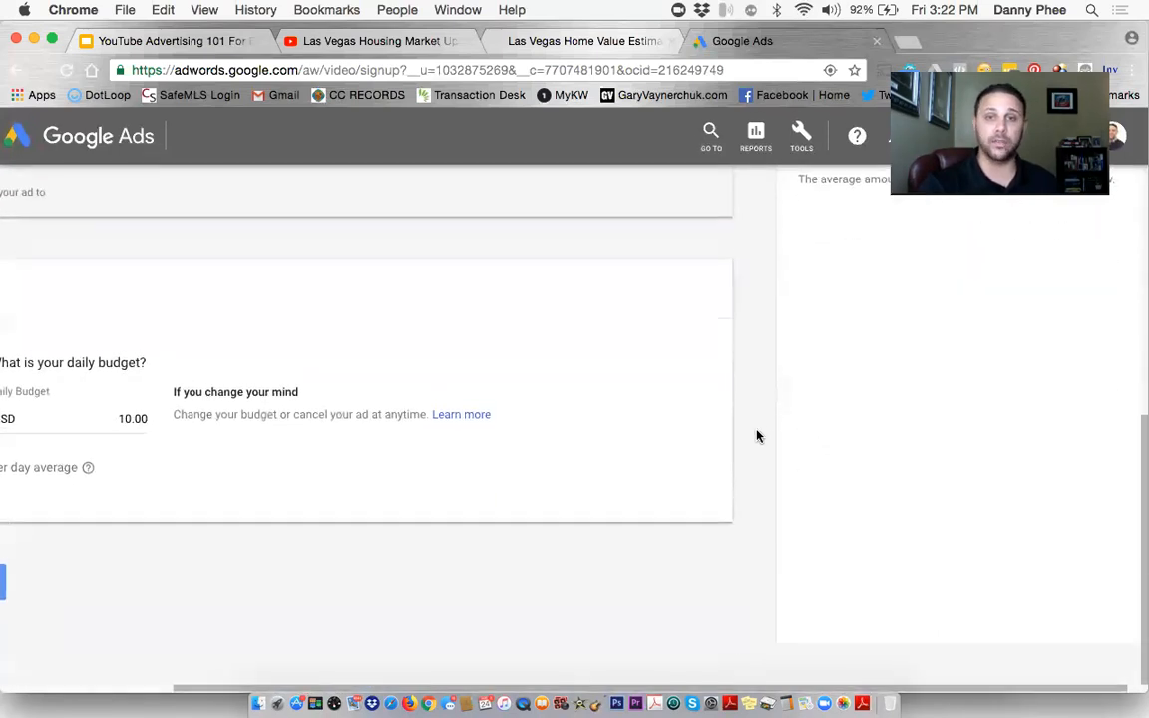
scroll(526, 602, left, 5)
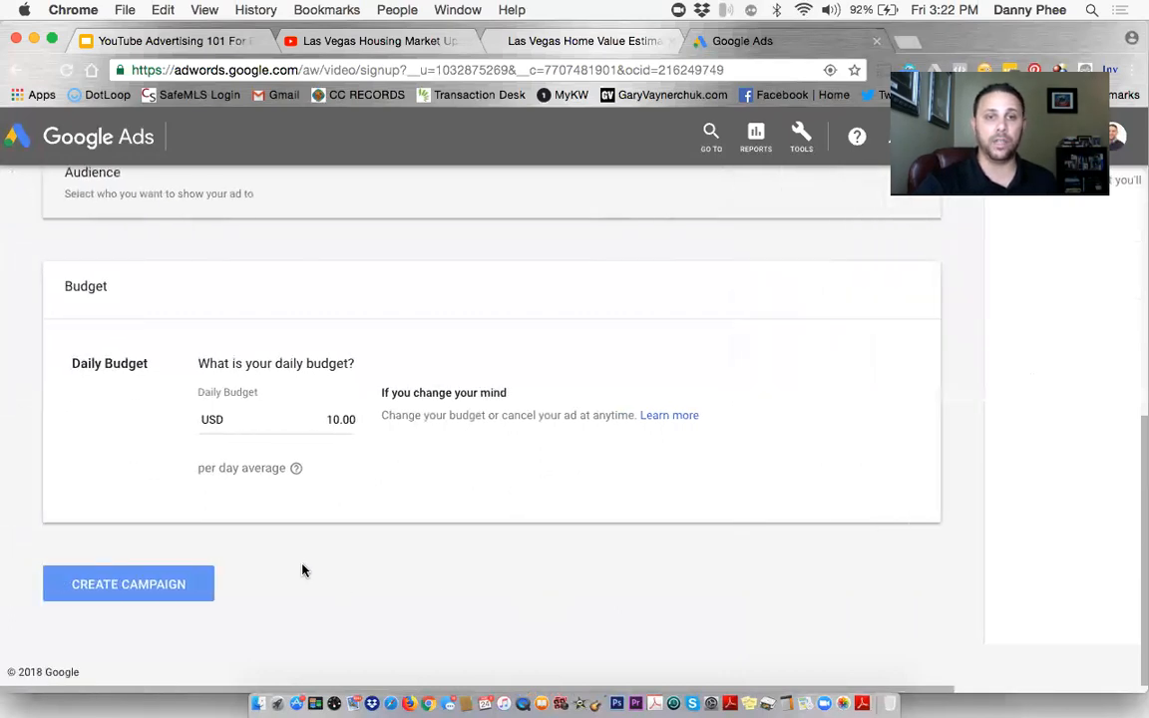
click(139, 587)
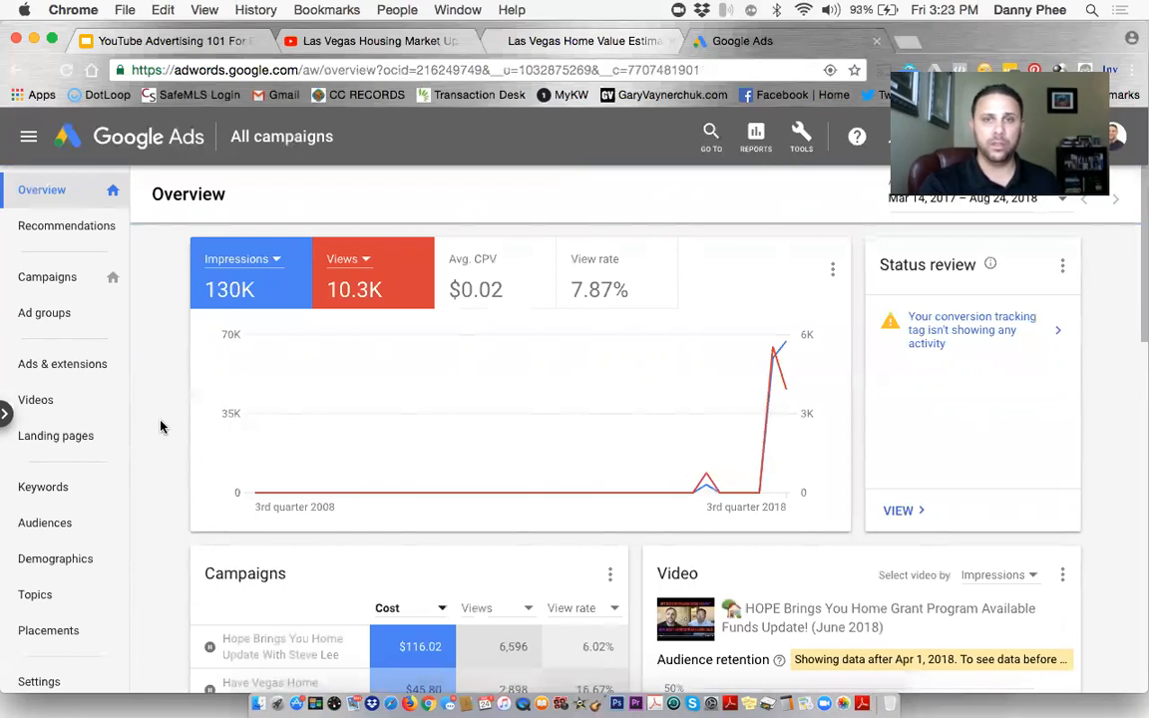
Look through the account overview's performance chart and its campaign, video, network and day-and-hour summaries.
scroll(161, 427, down, 2)
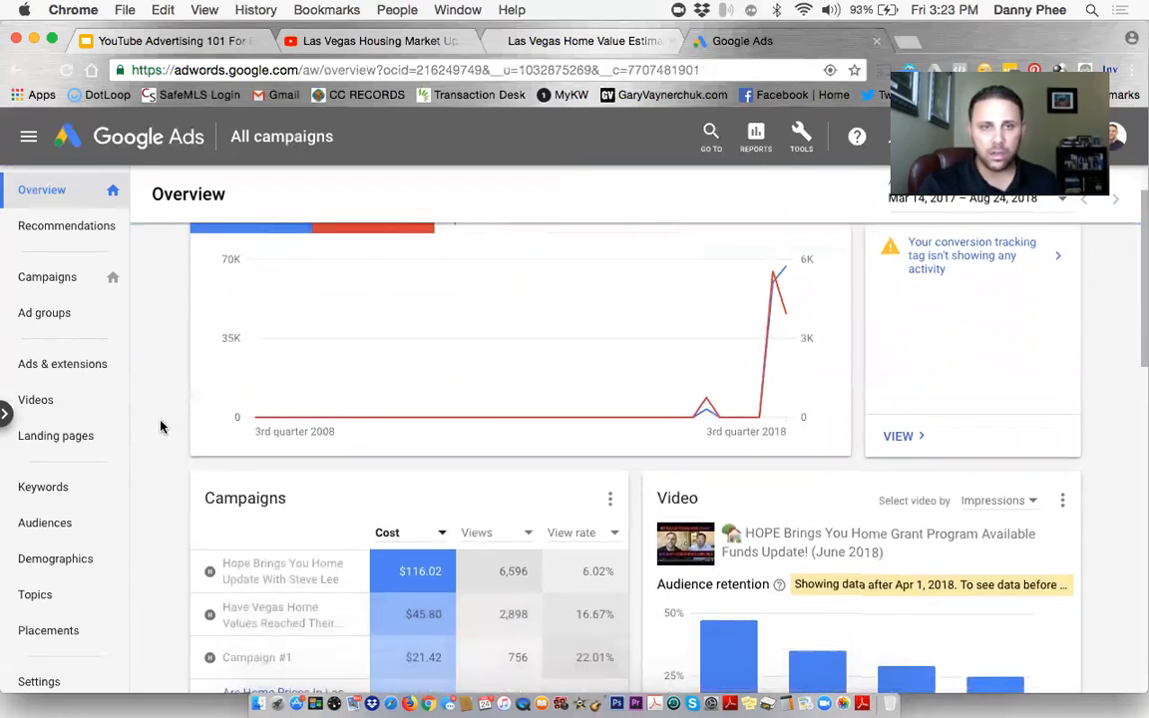
scroll(161, 427, up, 2)
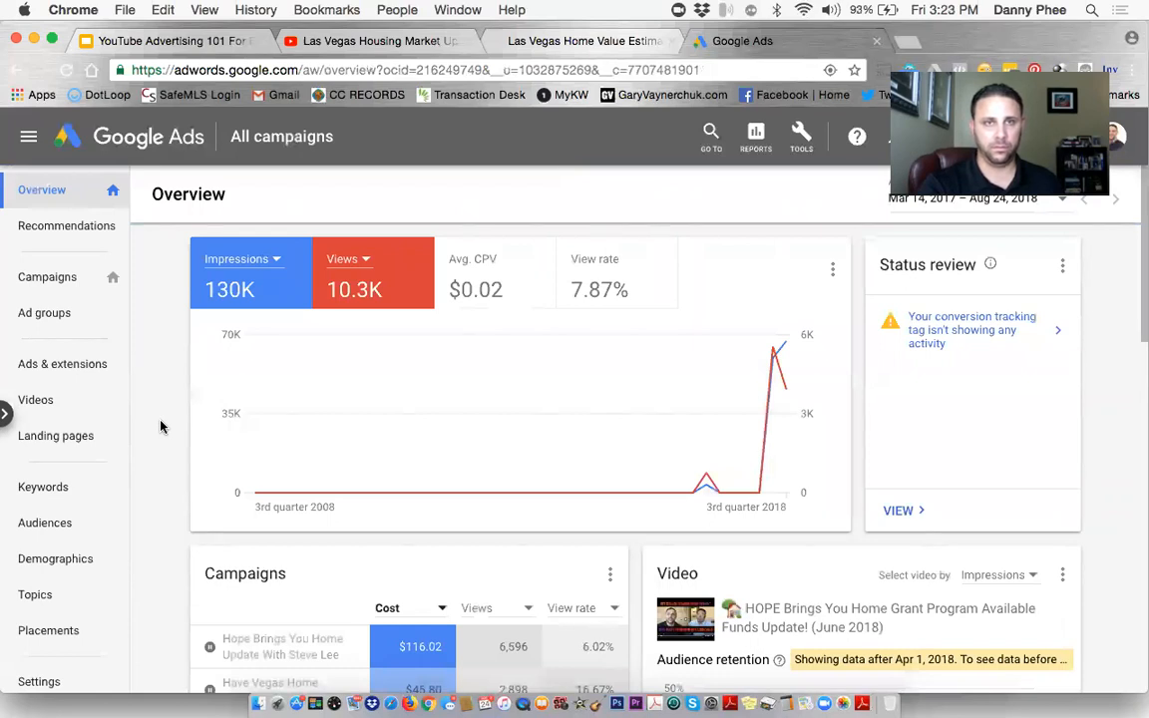
scroll(160, 427, down, 5)
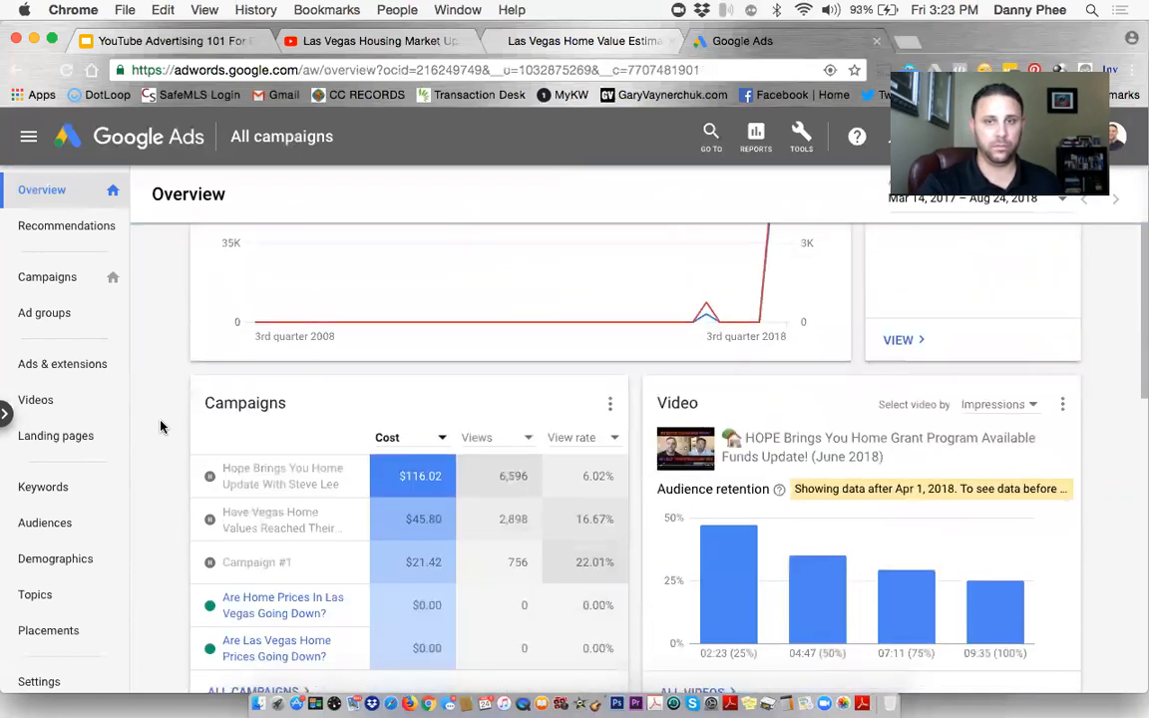
scroll(160, 427, down, 8)
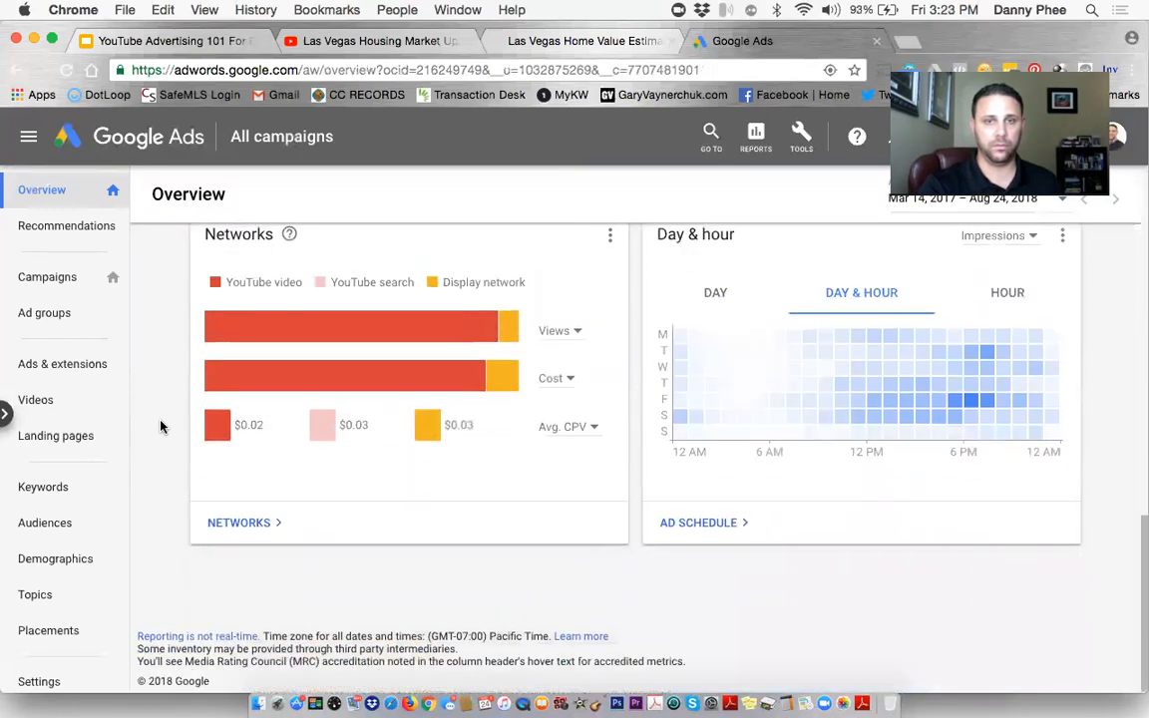
scroll(161, 427, up, 12)
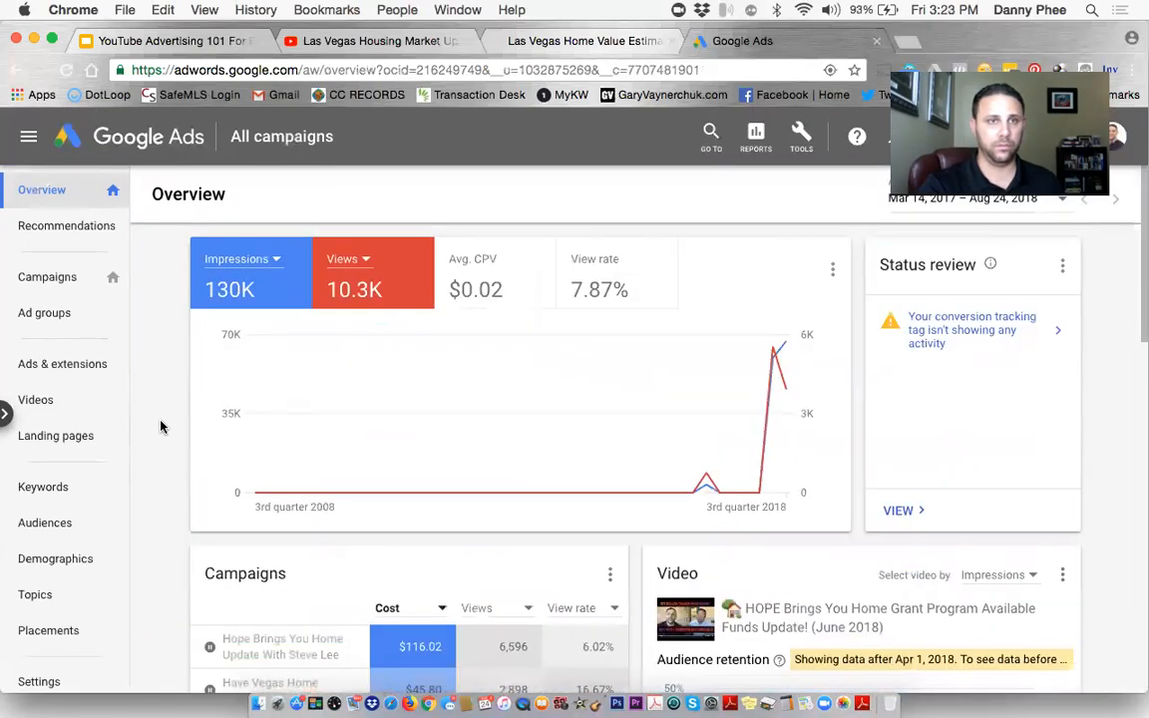
Open the "Are Home Prices In Las Vegas Going Down?" campaign from the list of all campaigns and dismiss the satisfaction survey.
click(56, 285)
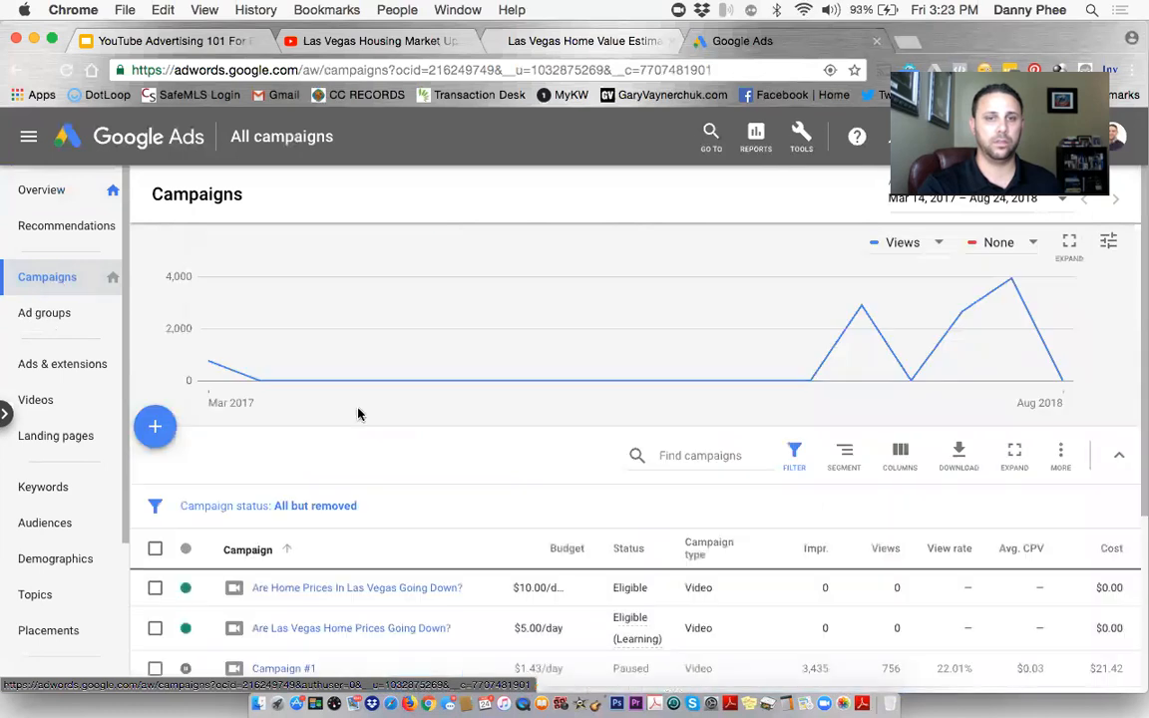
scroll(467, 454, down, 1)
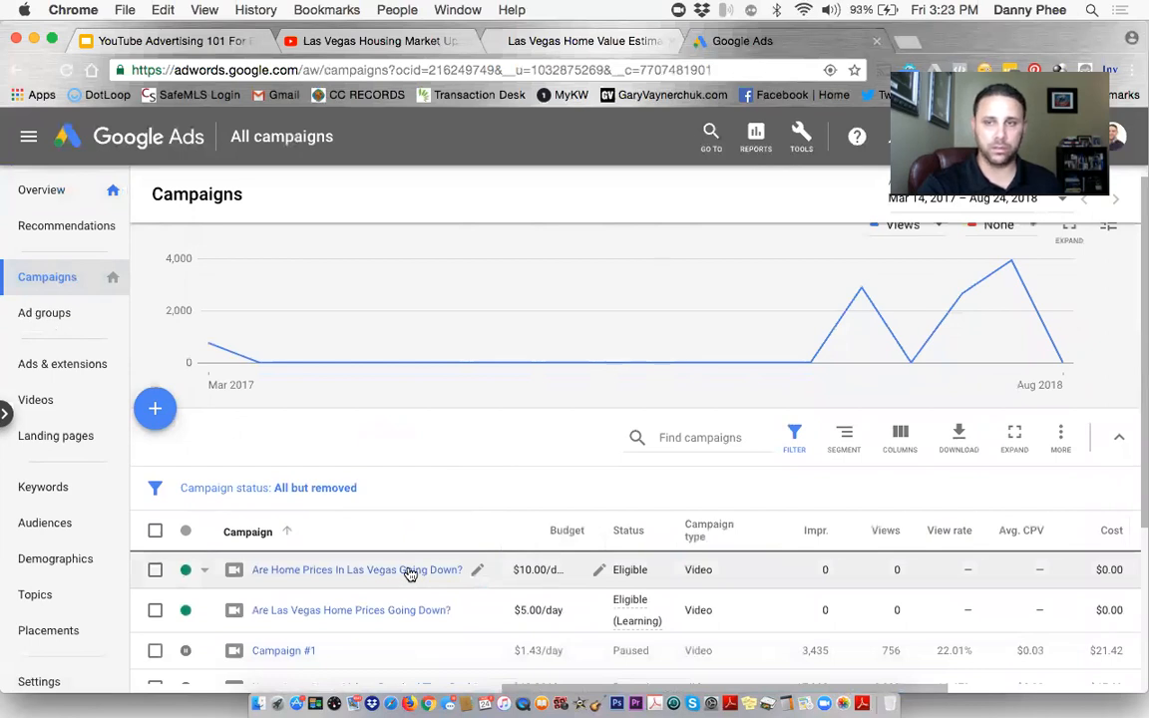
click(410, 575)
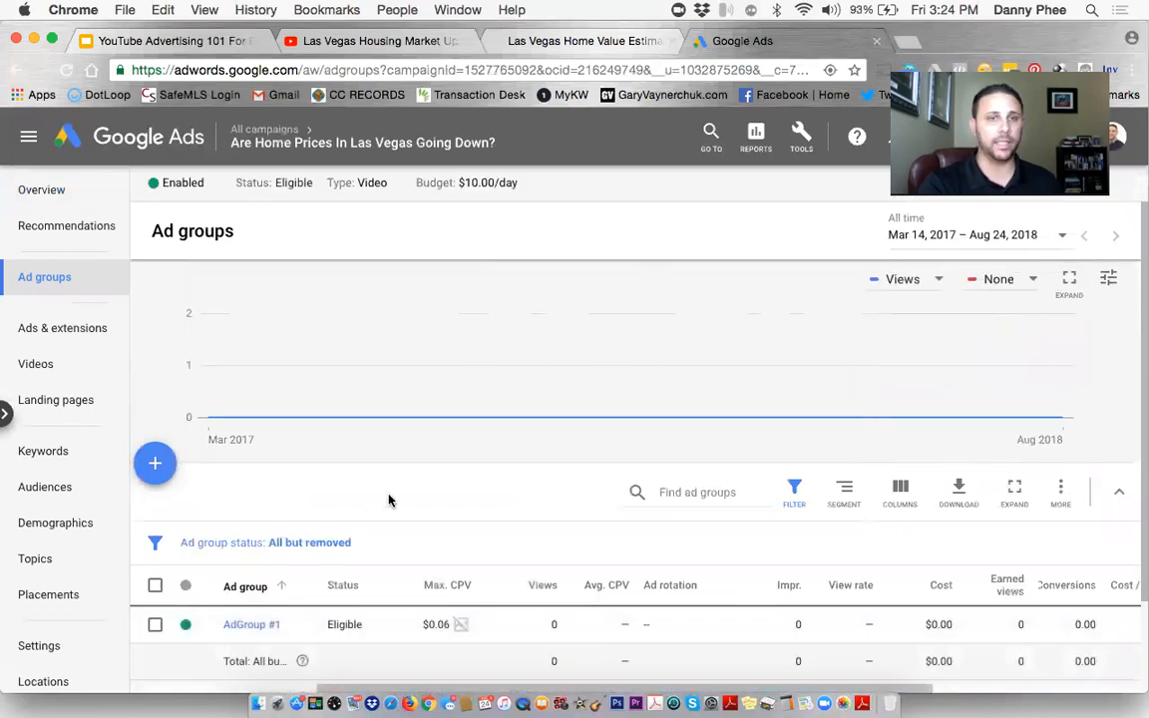
scroll(389, 501, down, 2)
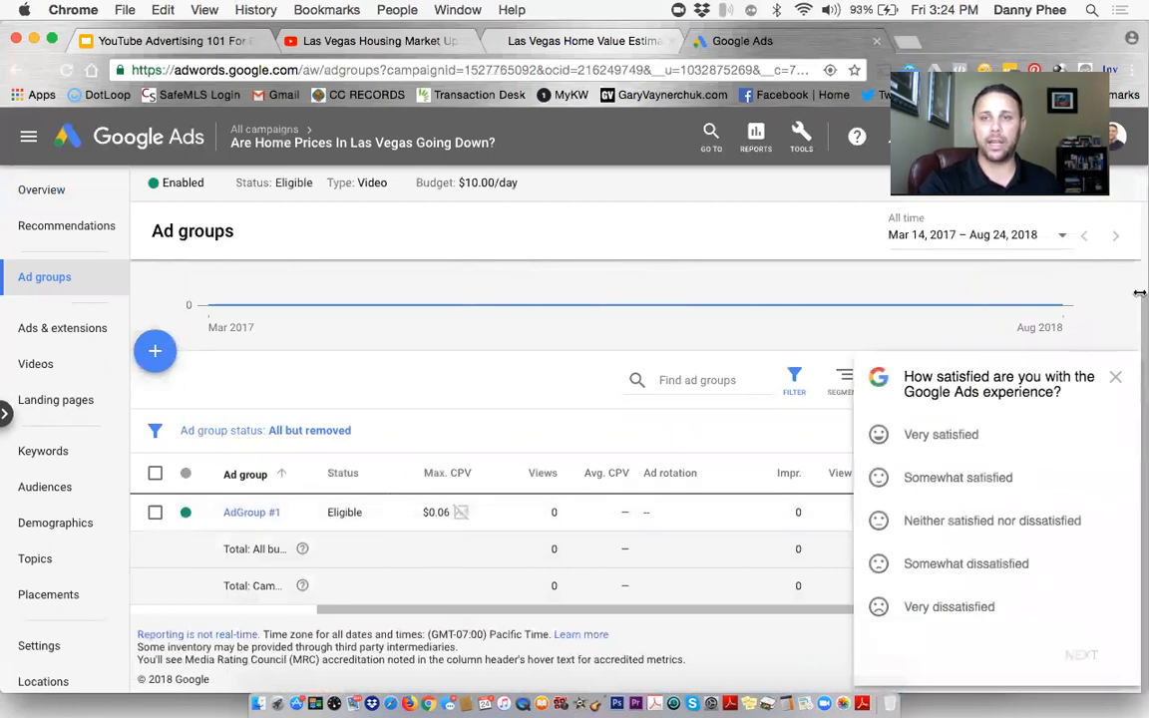
click(1116, 377)
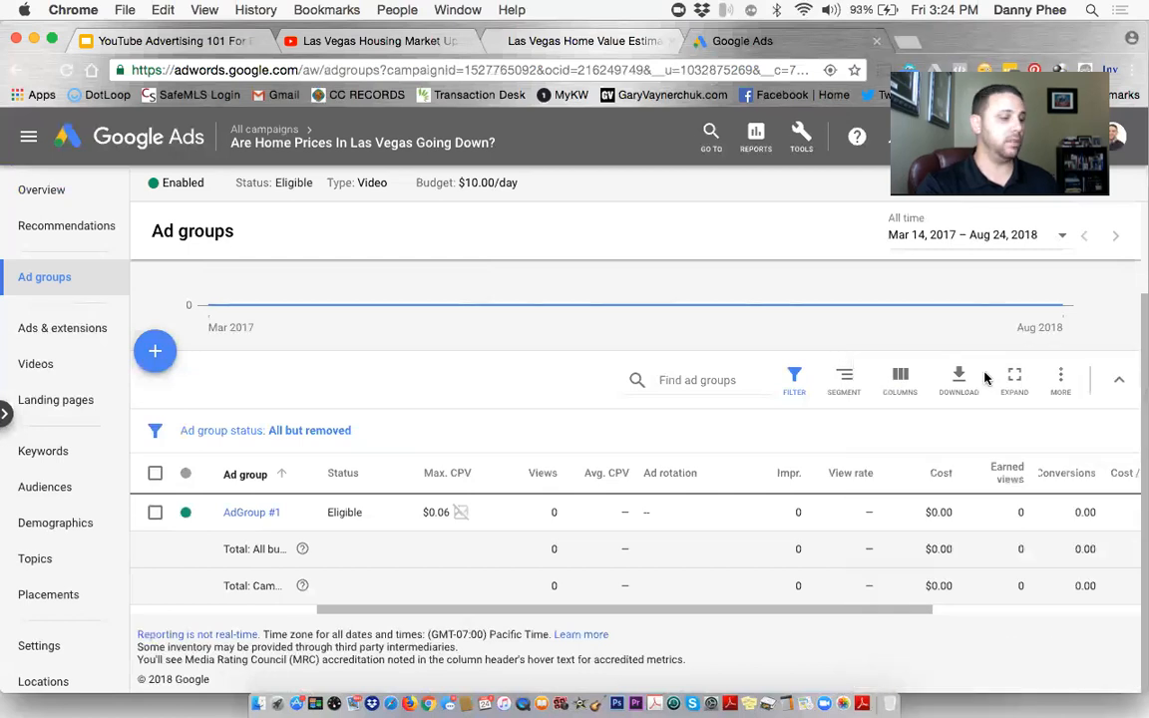